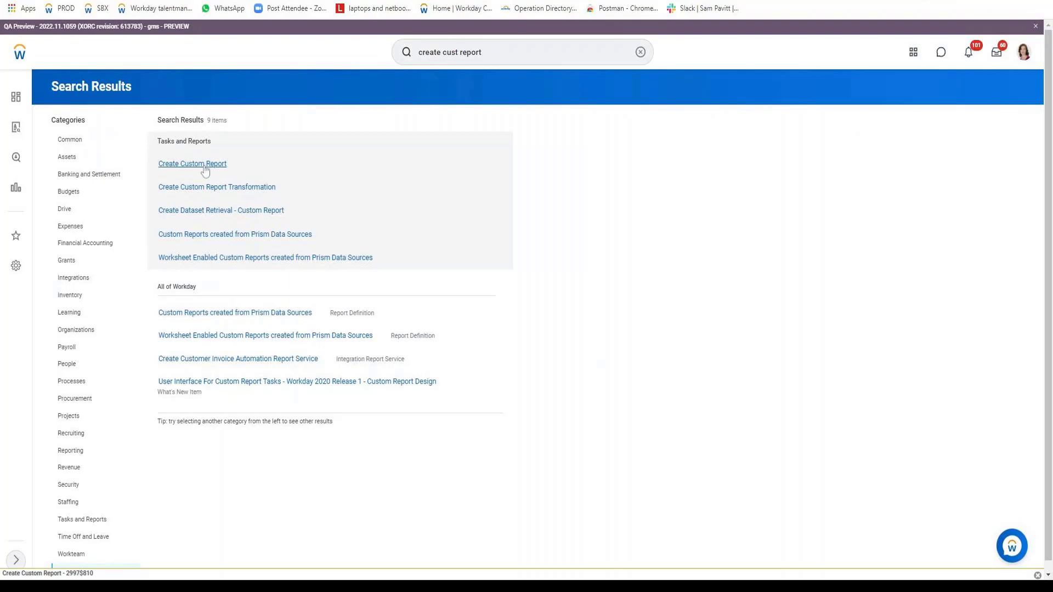
Start a new custom report named "[VISH] Advance report" with the report type Advanced.
left_click(205, 171)
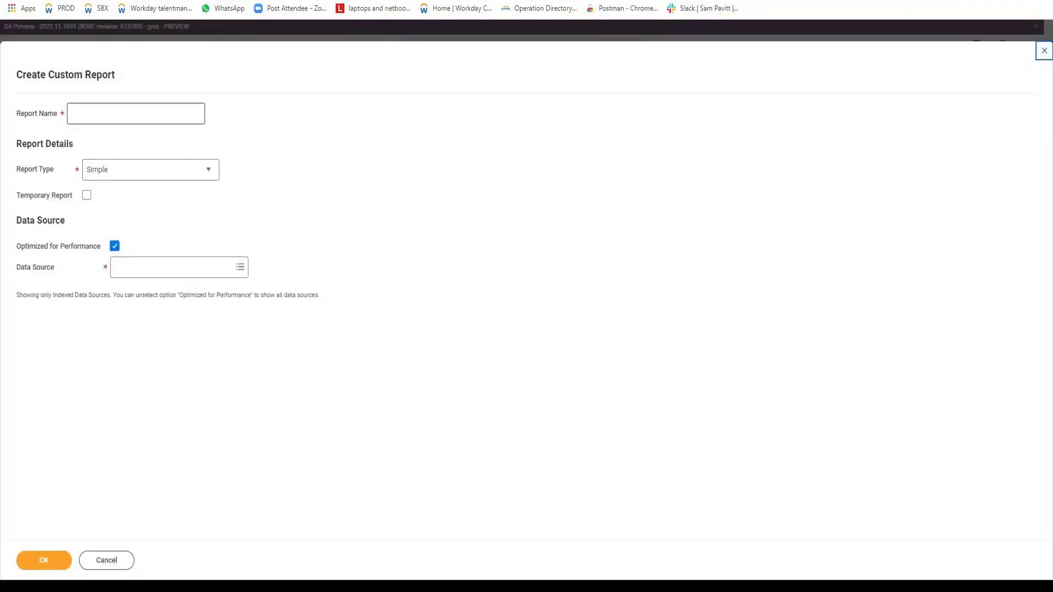
type("[VIS")
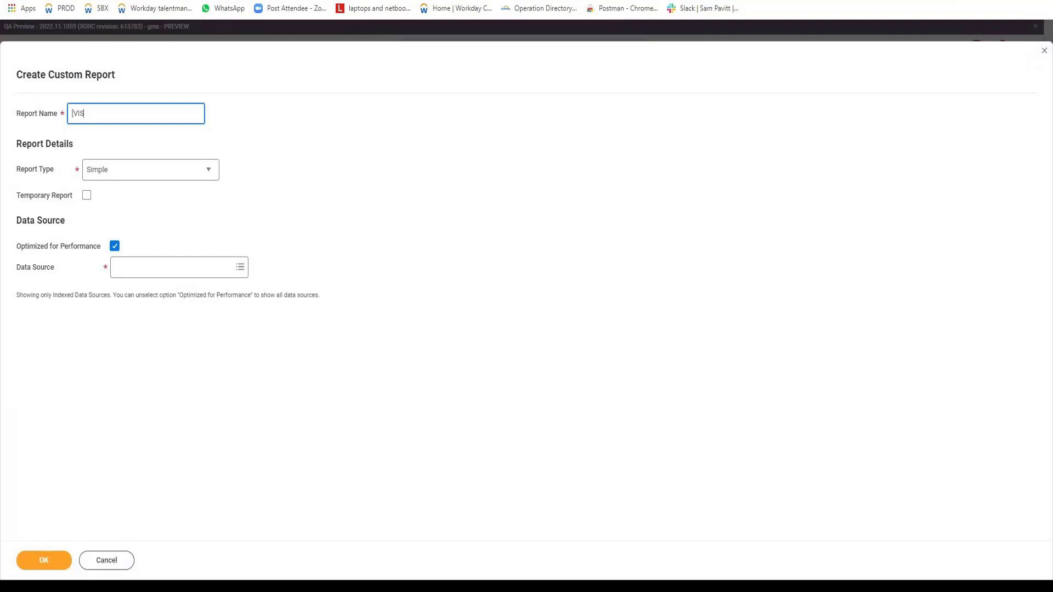
type("H] Advance report")
key("Tab")
key("Down")
Turn off Optimized for Performance, set the data source to All Active Employees and create the report.
key("Tab")
key("Tab")
key("Tab")
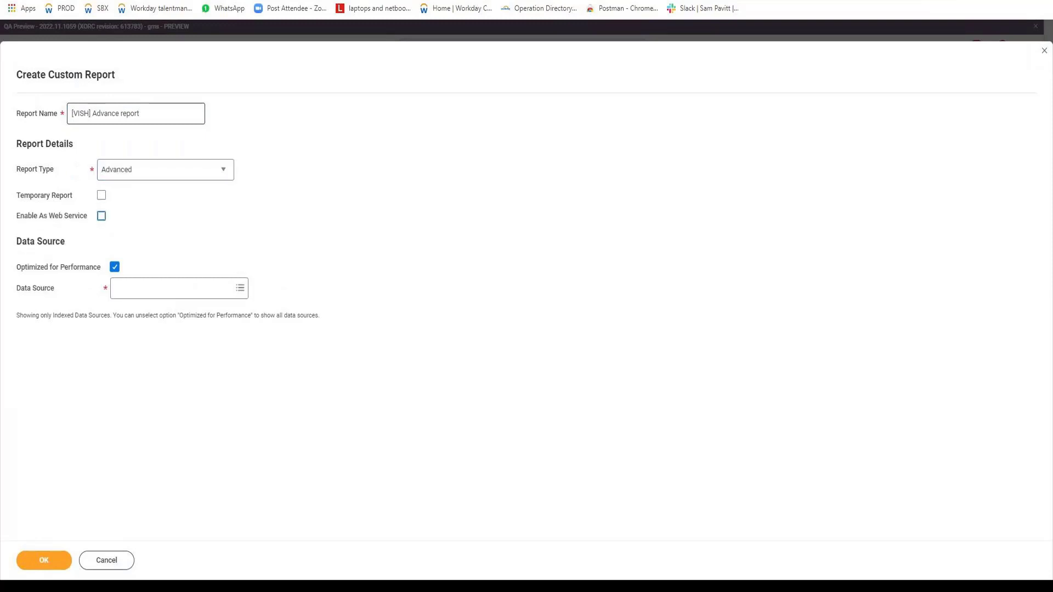
key("space")
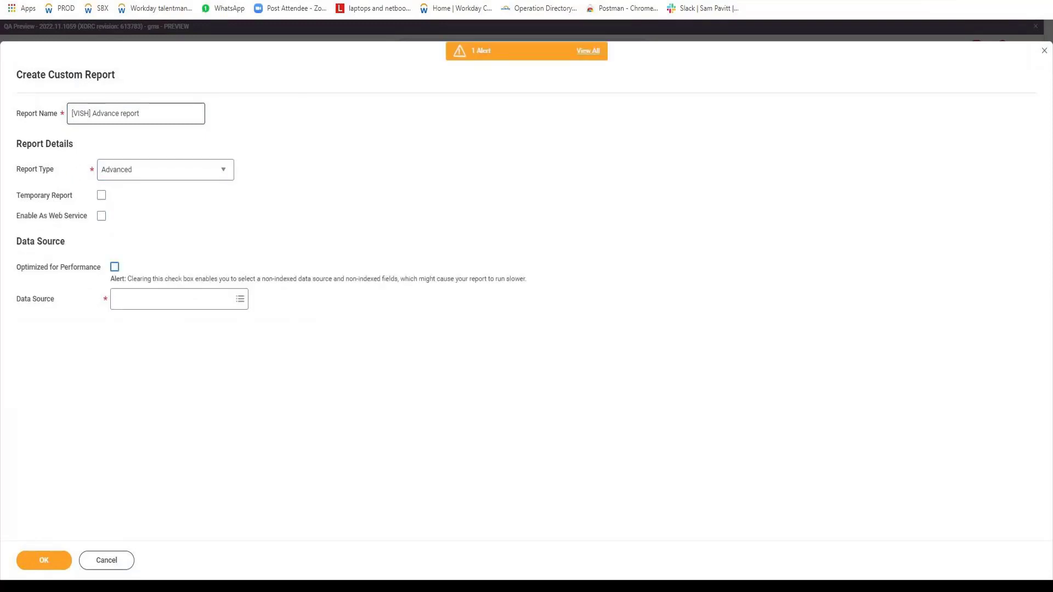
key("Tab")
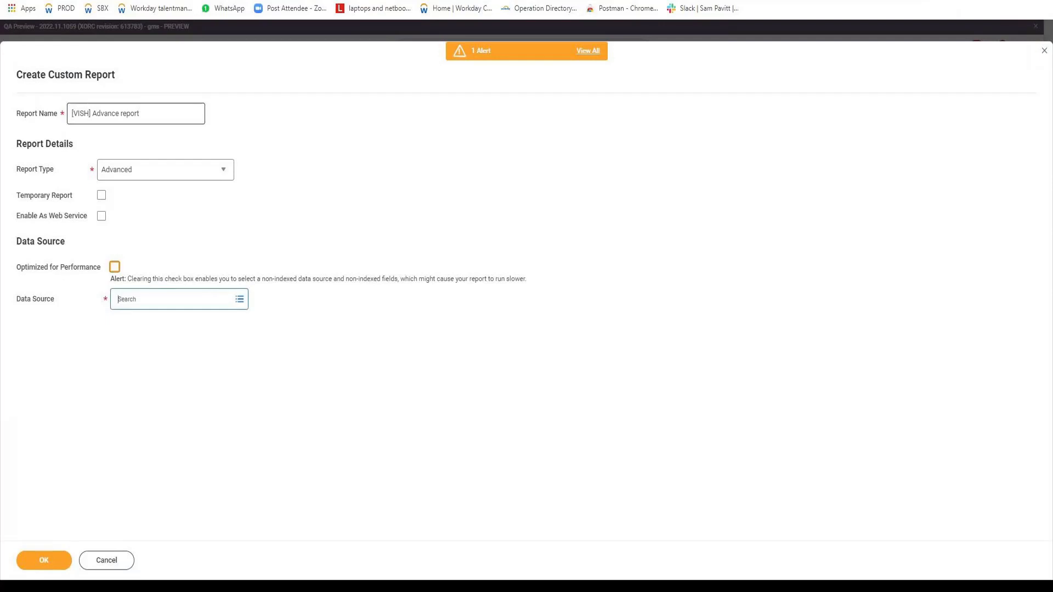
type("Alla ctive")
key("Right")
key("Delete")
key("Return")
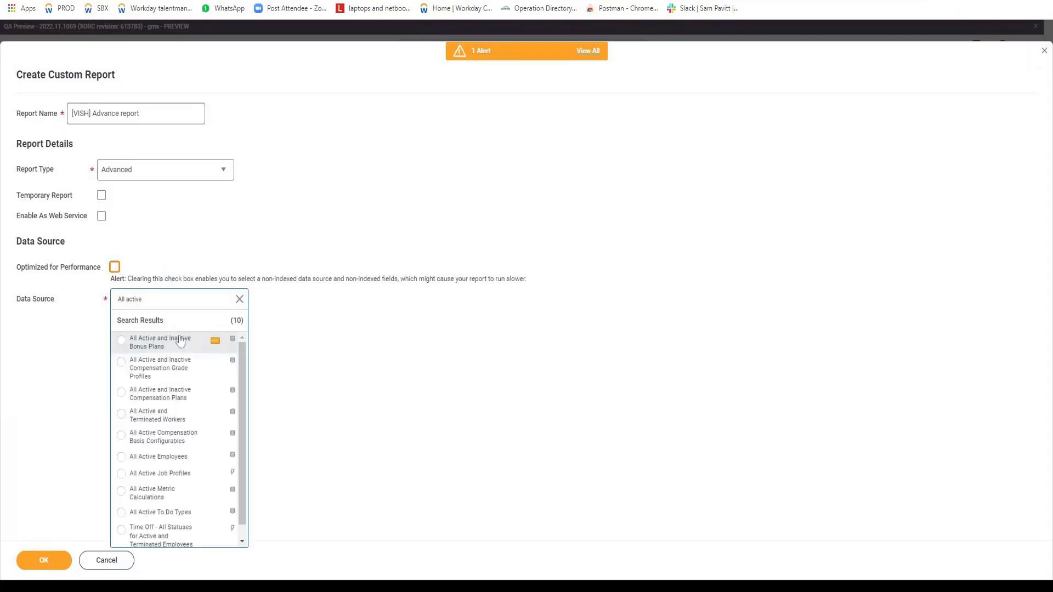
left_click(159, 457)
left_click(41, 560)
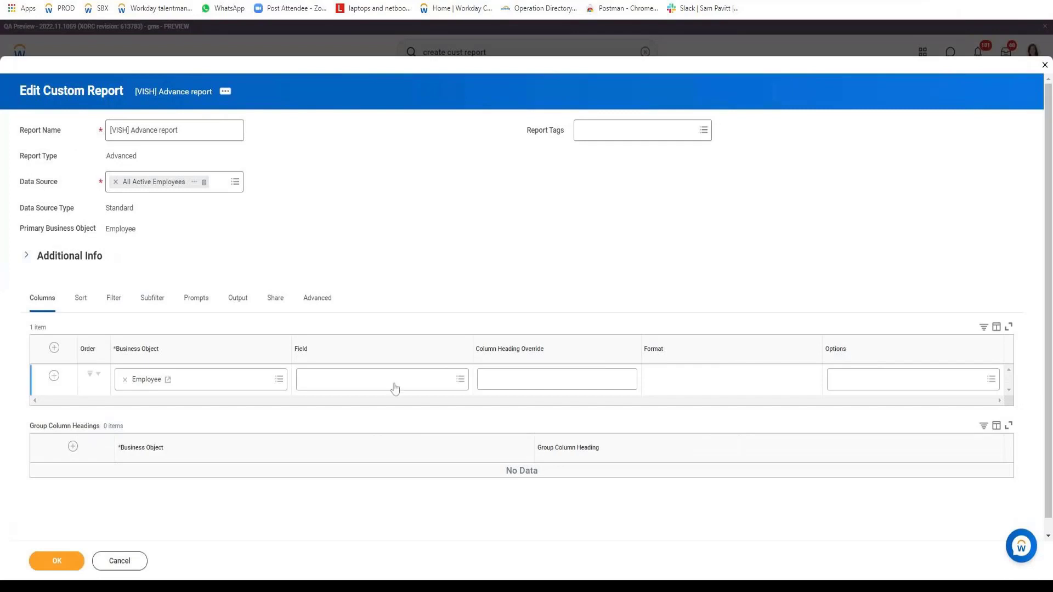
Set the field of the first Employee column to Legal Name - First Name.
left_click(402, 384)
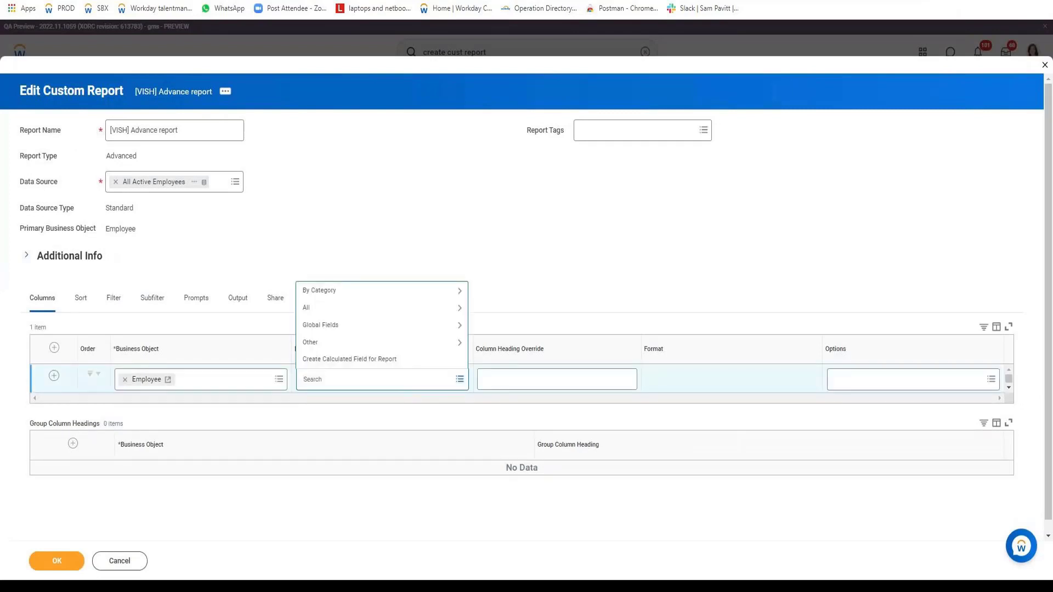
type("first Name")
key("Return")
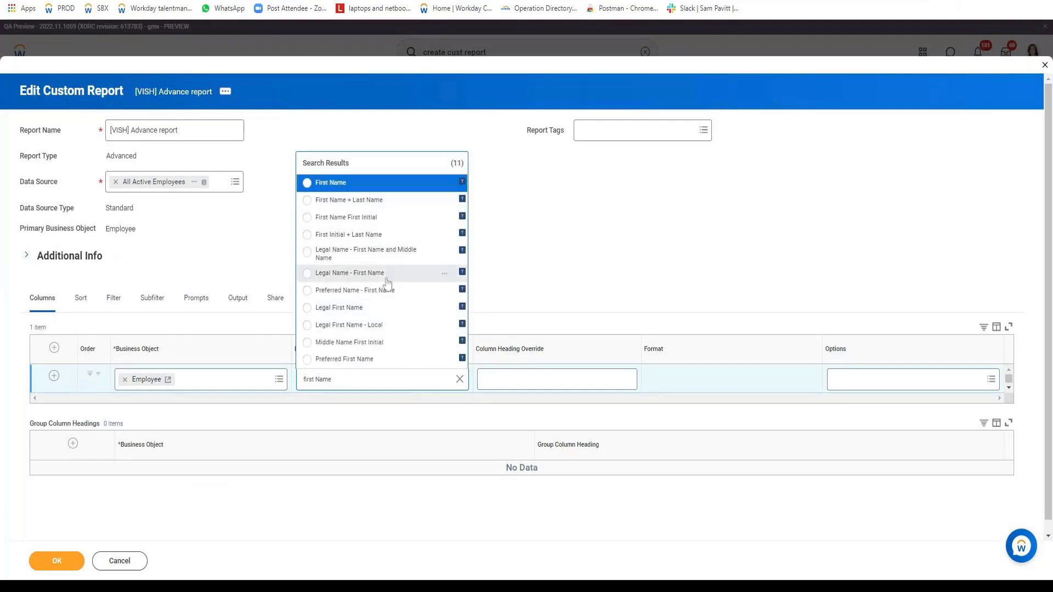
left_click(386, 273)
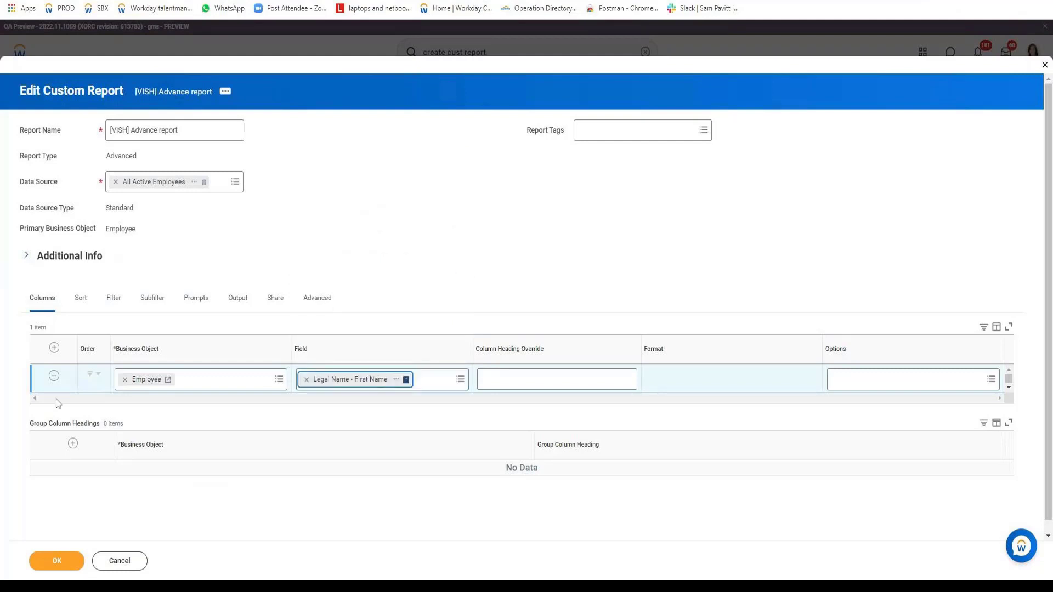
Add a second Employee column with the field Legal Name - Last Name.
left_click(54, 376)
left_click(357, 416)
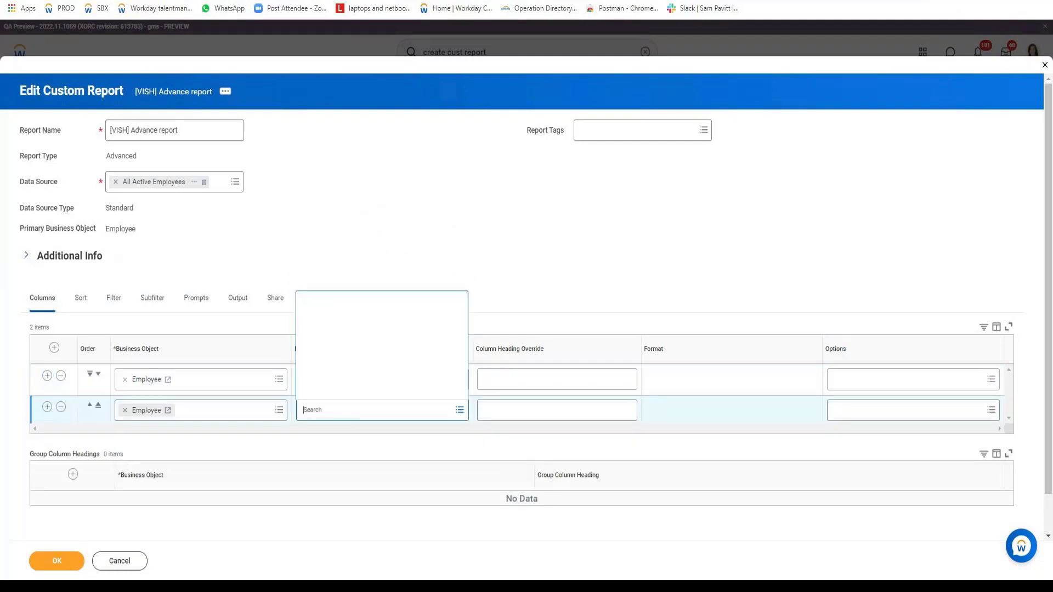
type("Legal")
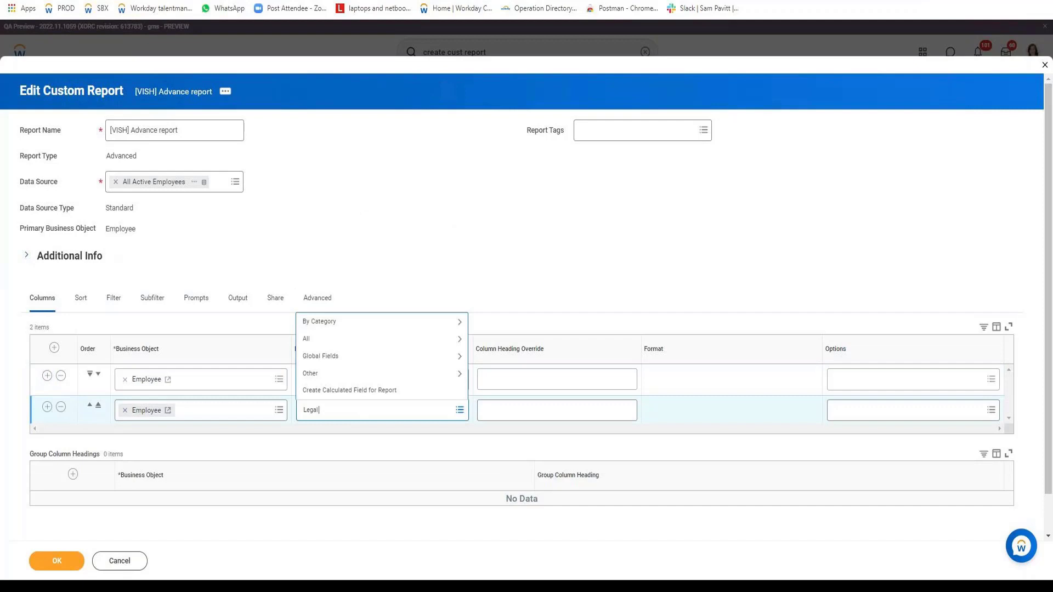
type(" Last Name")
key("Return")
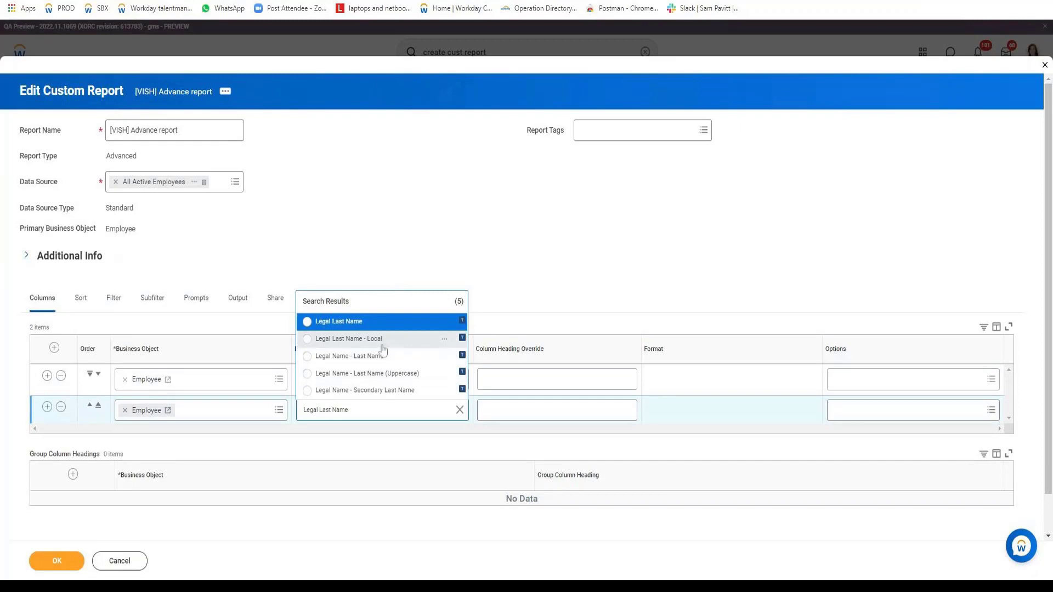
left_click(379, 357)
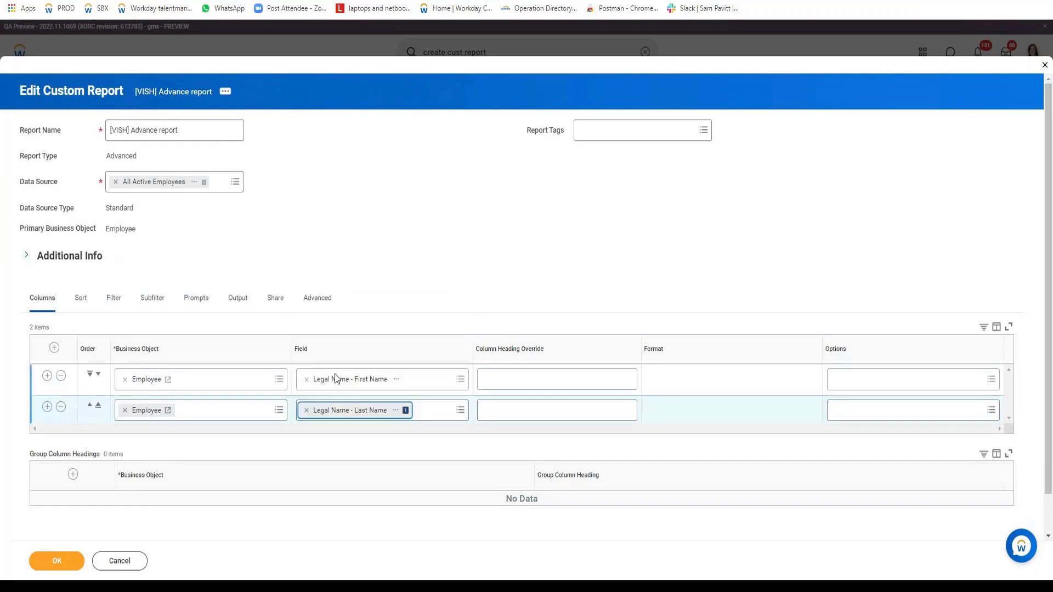
Add a third Employee column with the field Date of Birth and save the report.
left_click(48, 407)
left_click(352, 442)
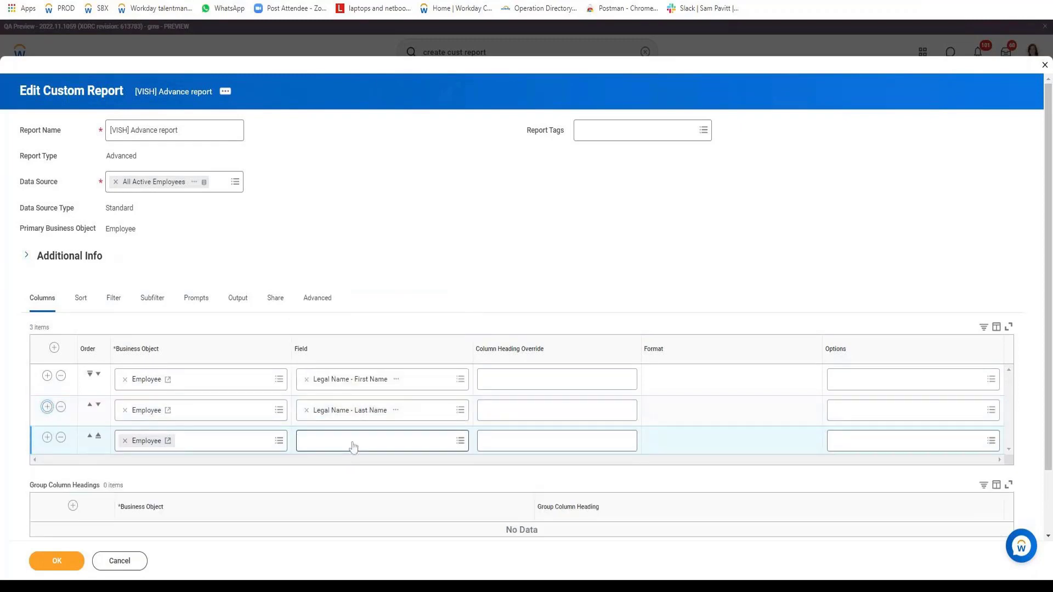
type("Date of")
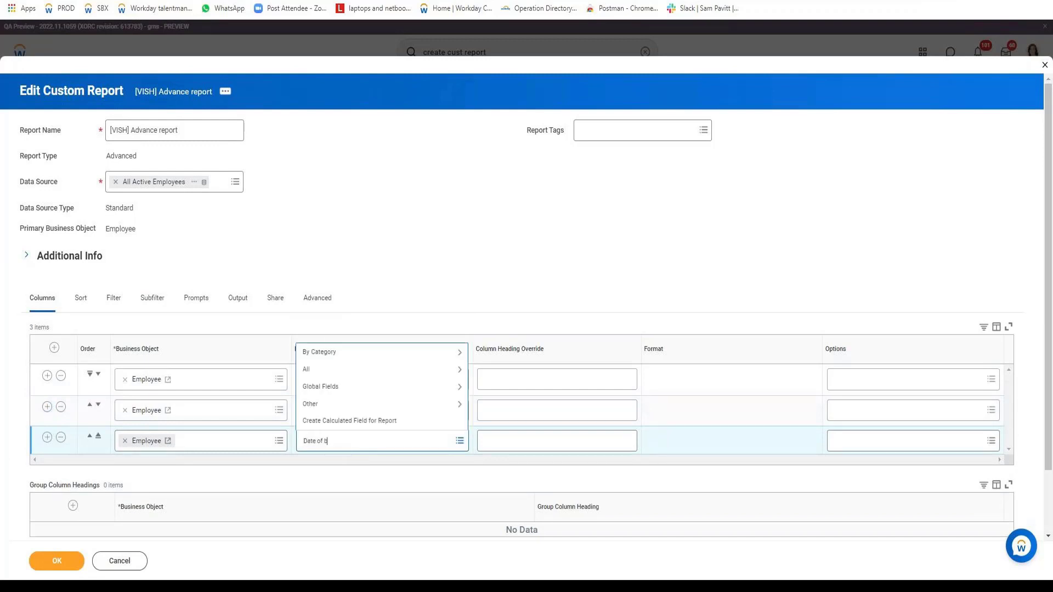
type(" b")
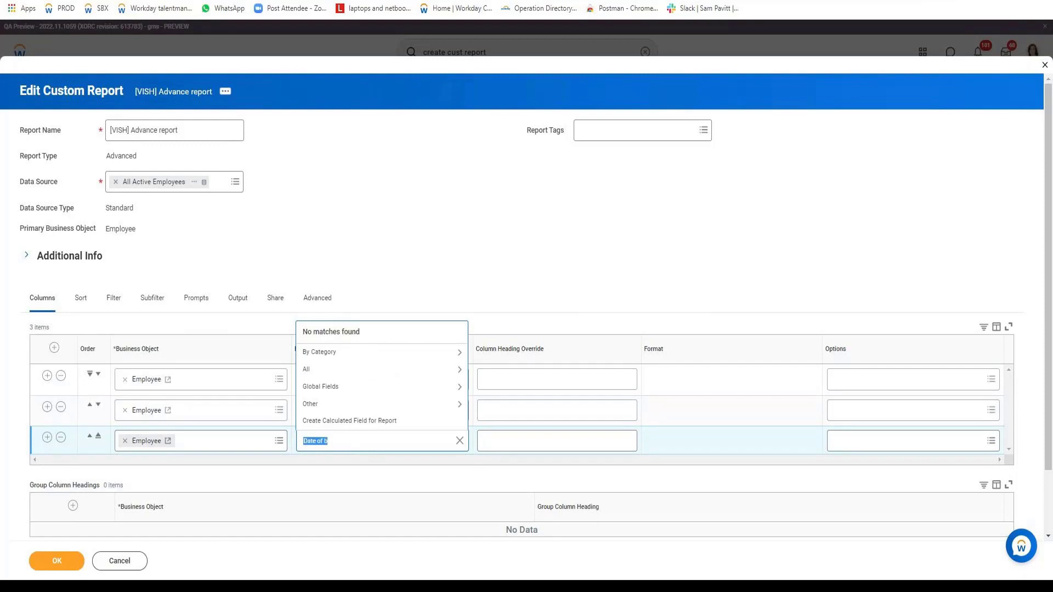
key("BackSpace")
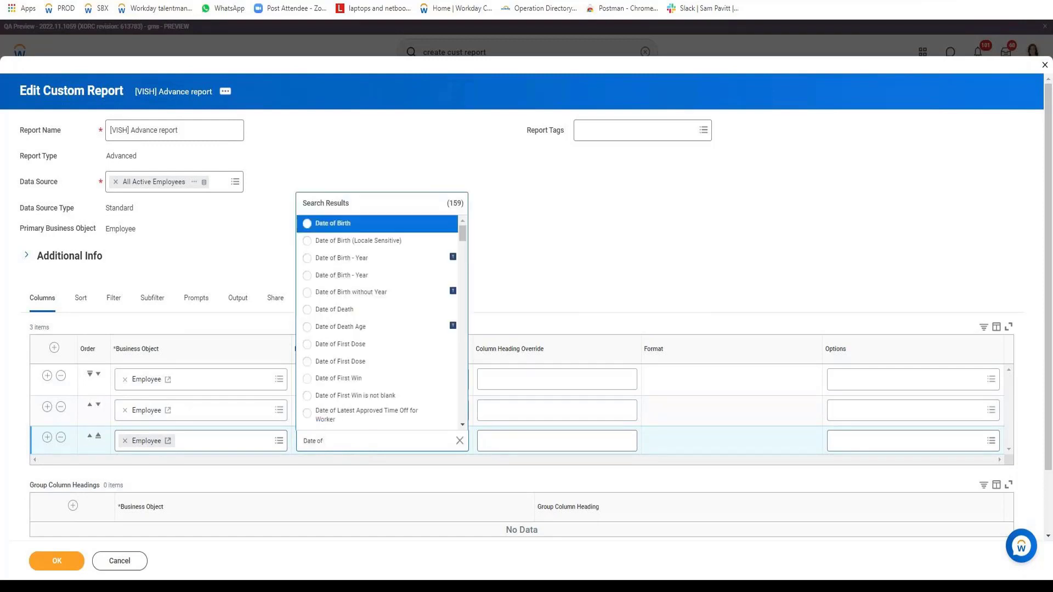
key("Return")
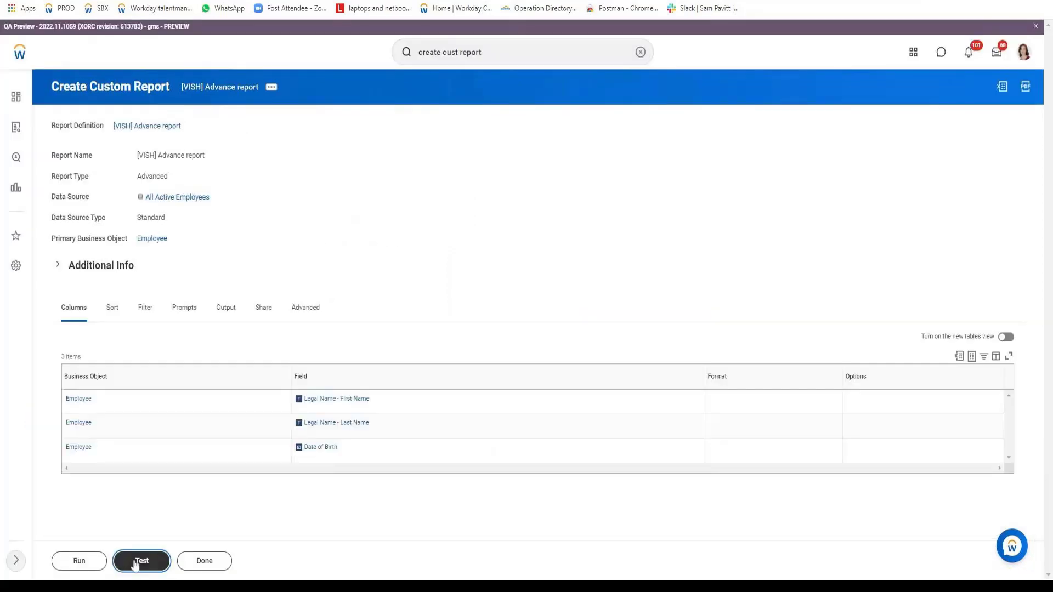
Test the report and examine the first names in its output.
left_click(141, 560)
left_click(64, 198)
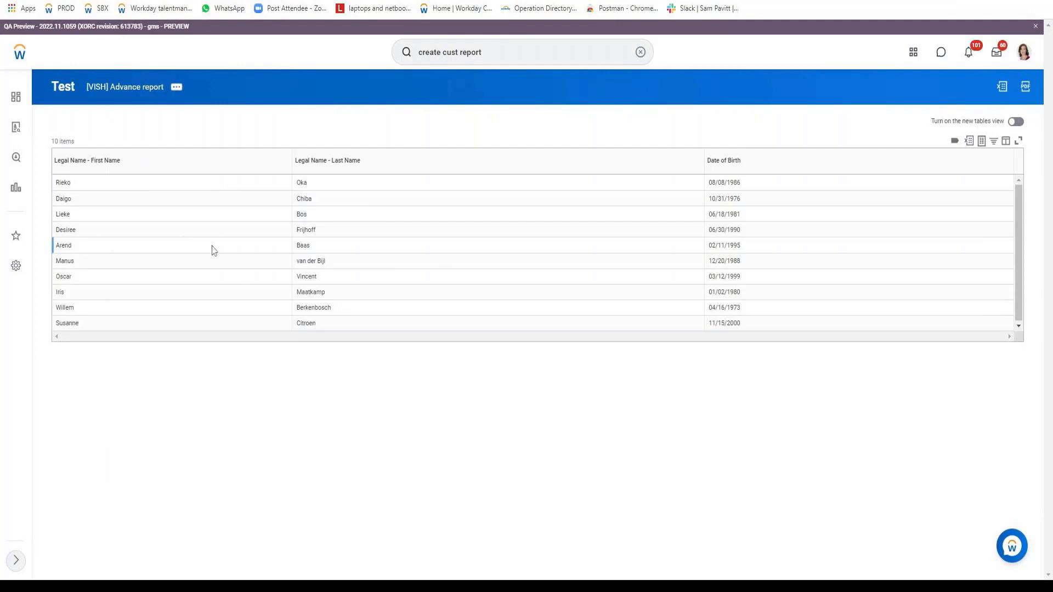
left_click(72, 184)
double_click(65, 183)
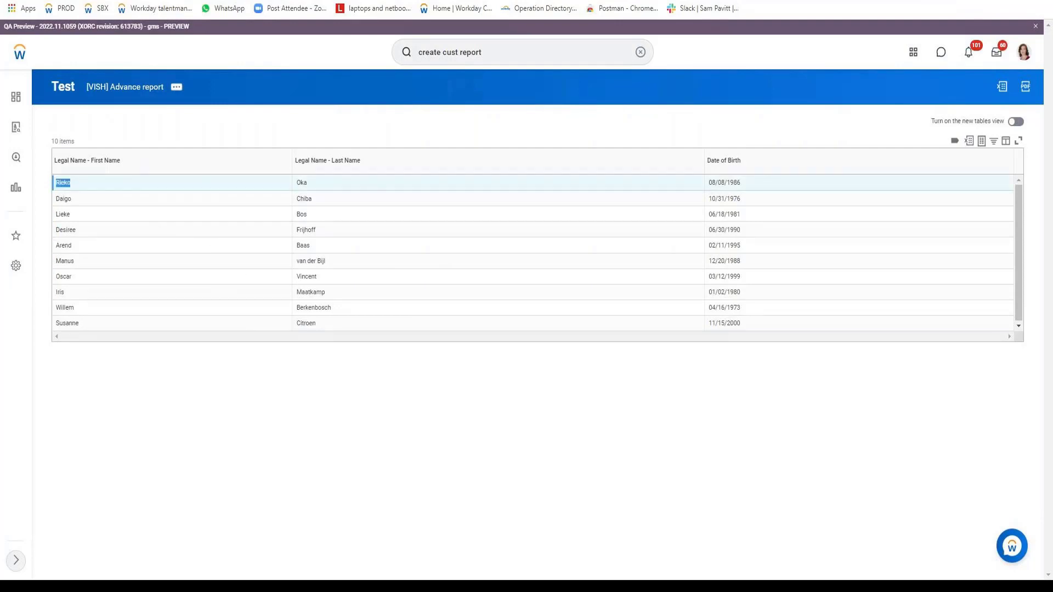
left_click(65, 183)
Reopen the custom report for editing and insert an empty Employee column row directly below Legal Name - First Name.
left_click(176, 87)
mouse_move(243, 135)
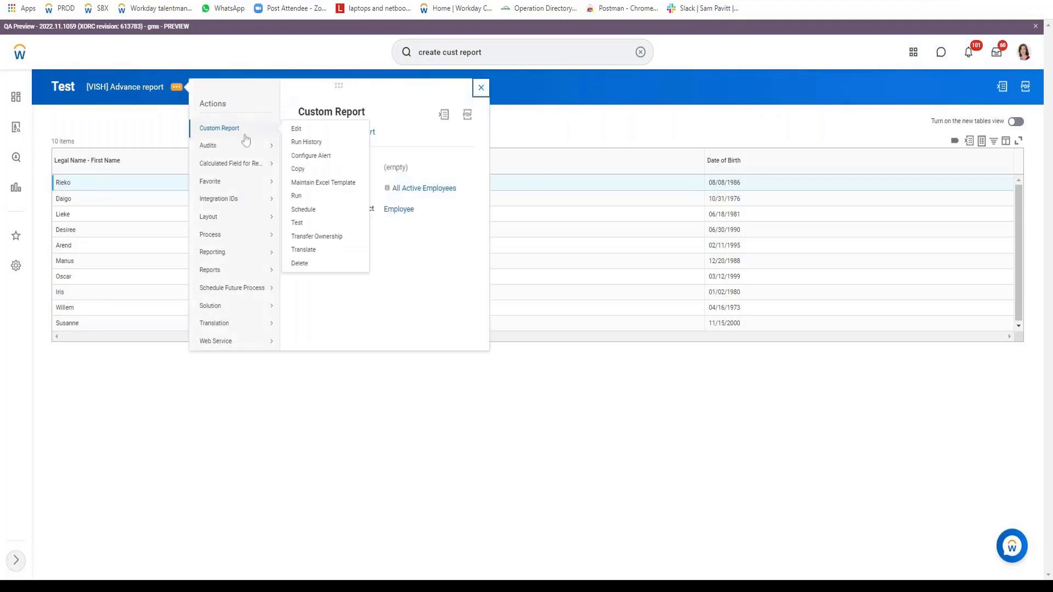
left_click(294, 129)
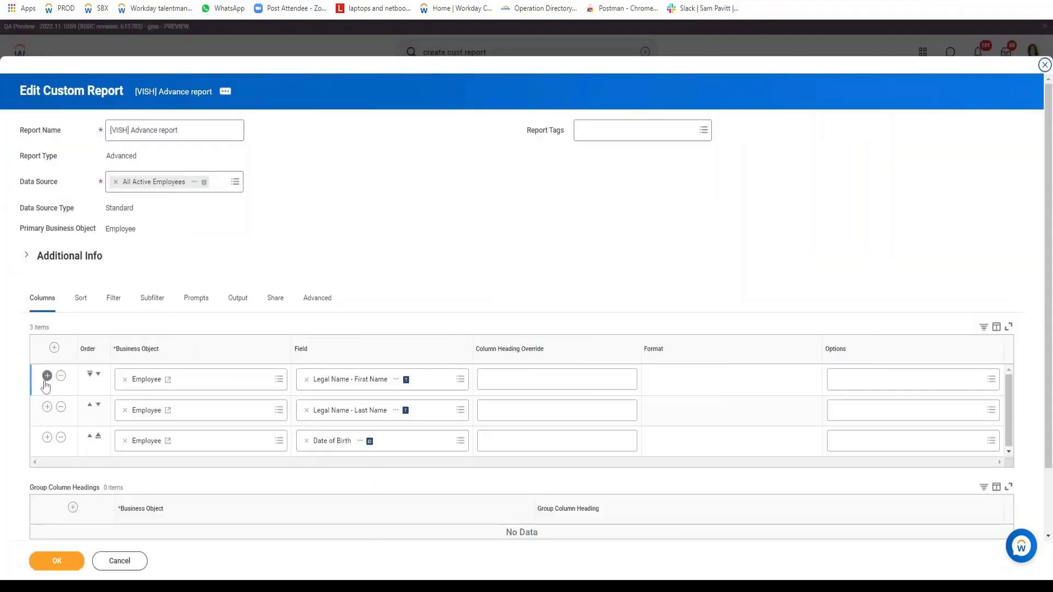
left_click(48, 375)
scroll(399, 280, "down", 2)
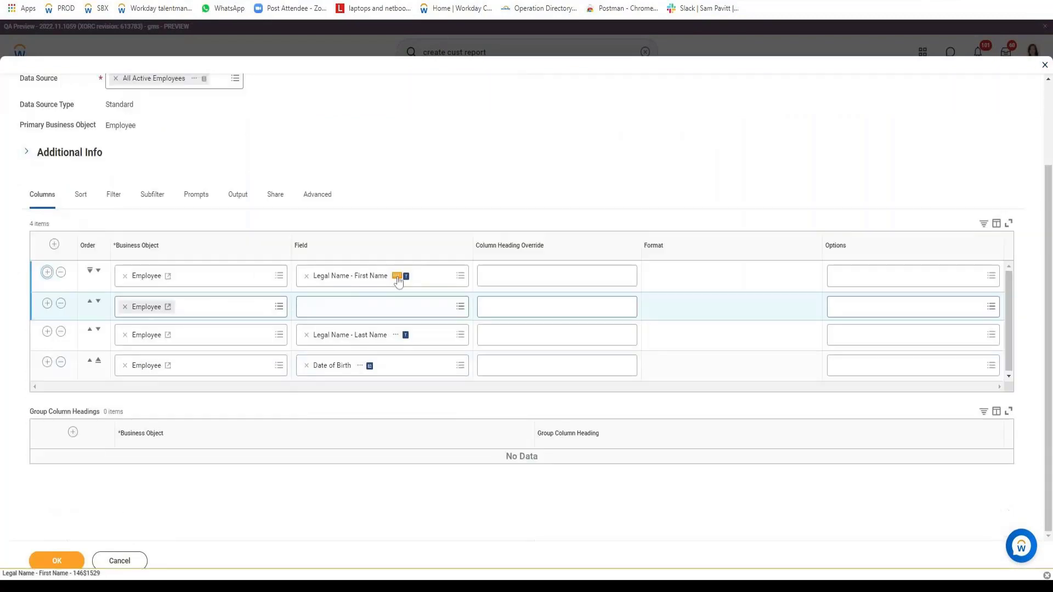
Copy the first-name field's text and start a calculated field for the empty row, named "Legal Name - First Name Upper".
left_click(398, 277)
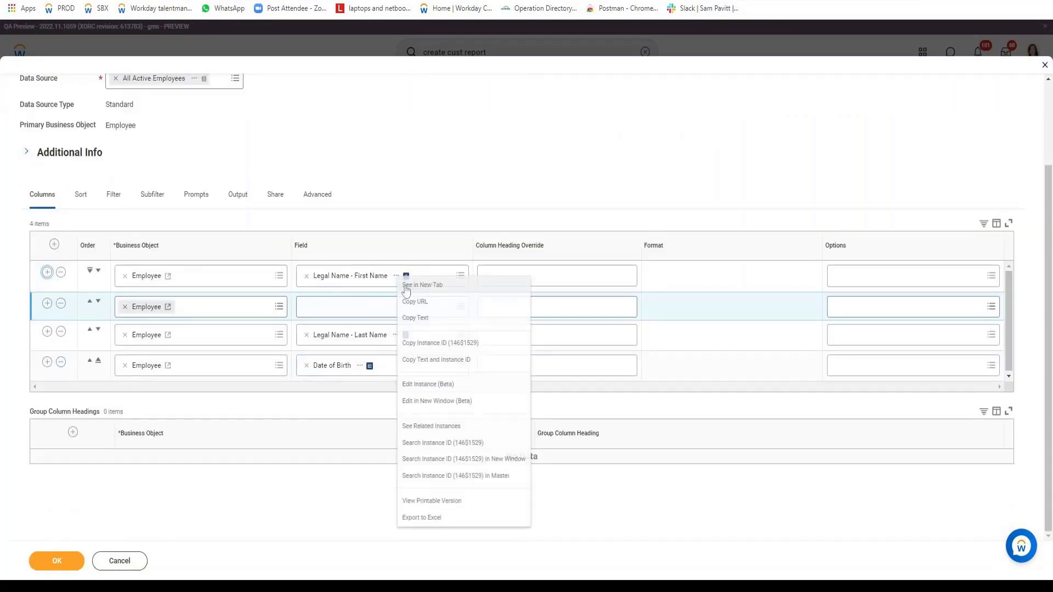
left_click(358, 318)
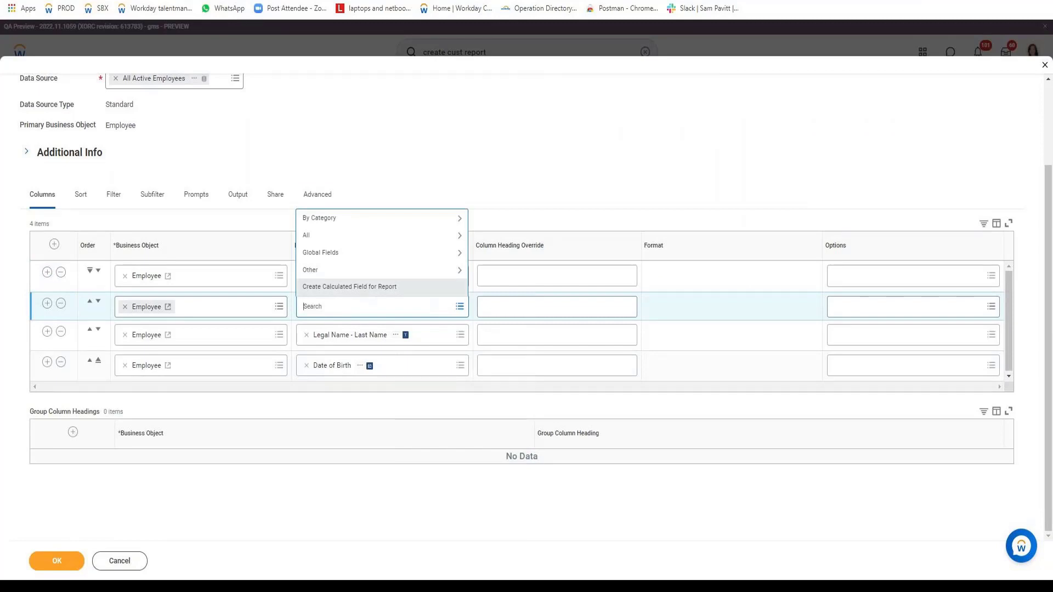
left_click(358, 294)
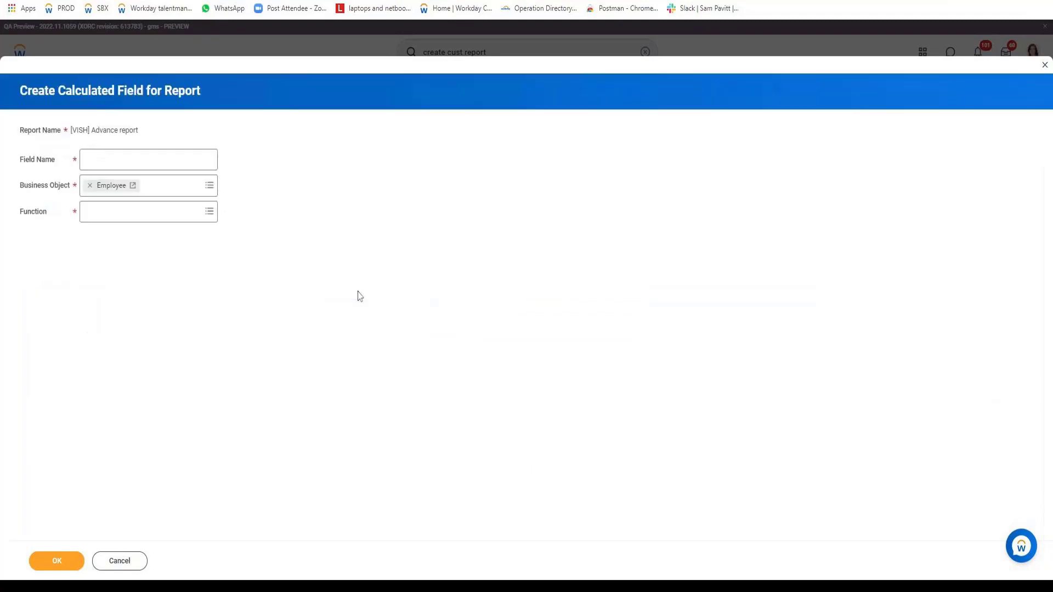
type("Legal Name - First Name")
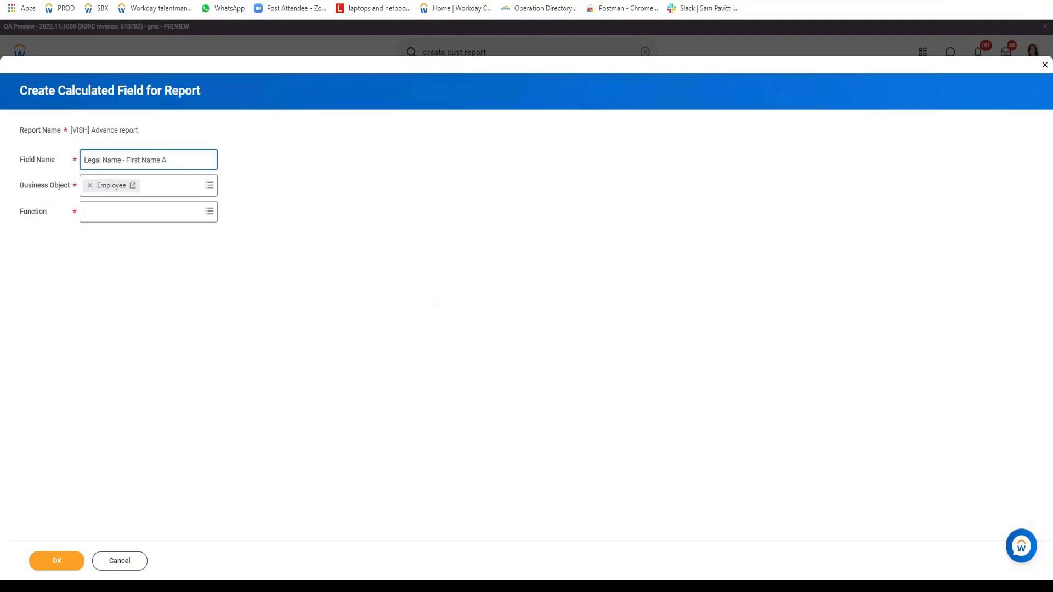
type("Upper")
key("Tab")
key("Tab")
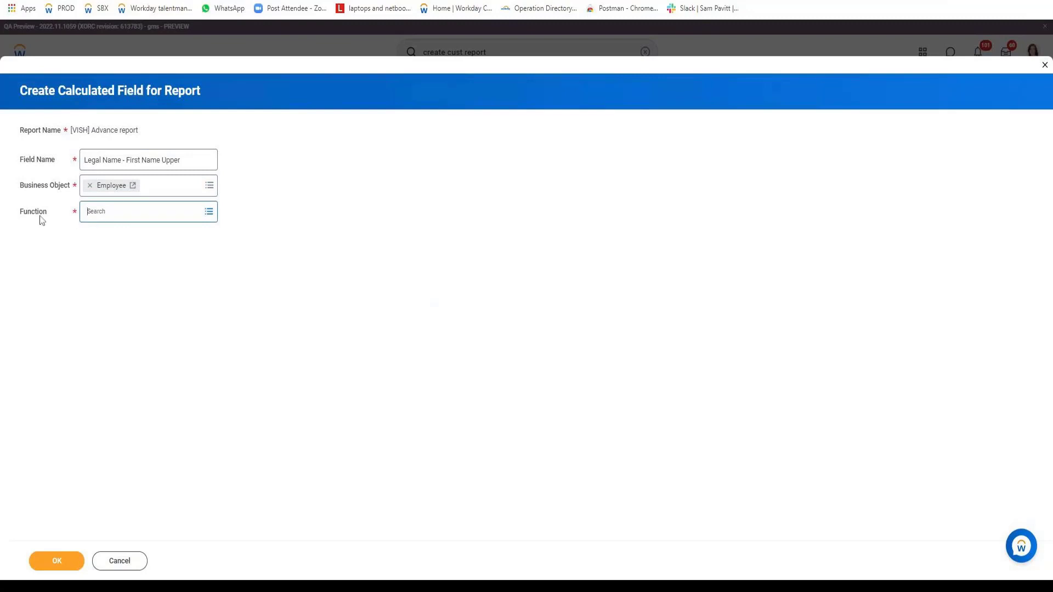
Set the calculated field's function to Format Text and continue to its calculation settings.
left_click(96, 212)
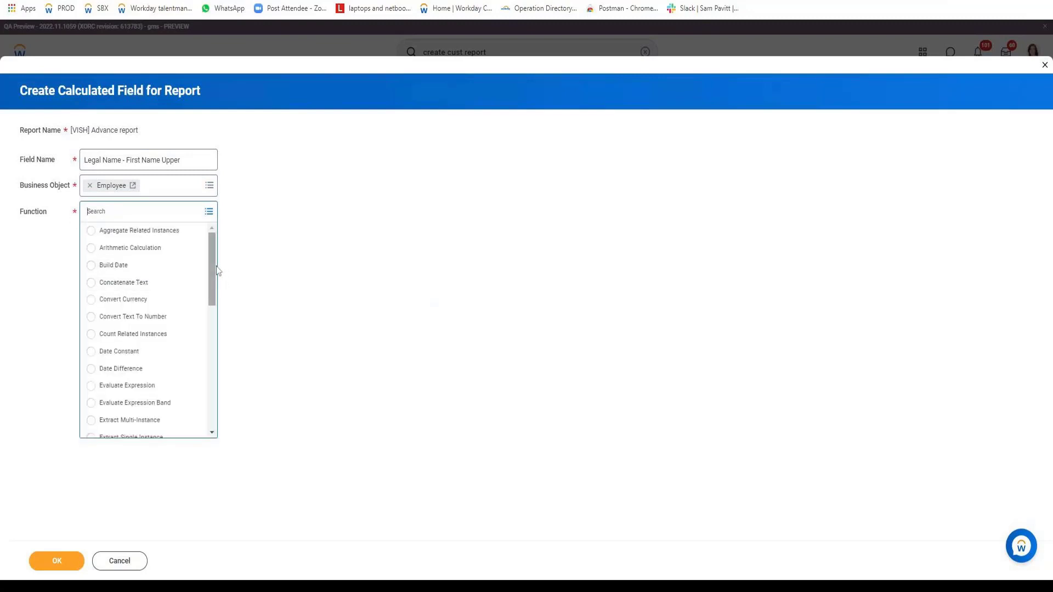
left_click_drag(212, 277, 213, 310)
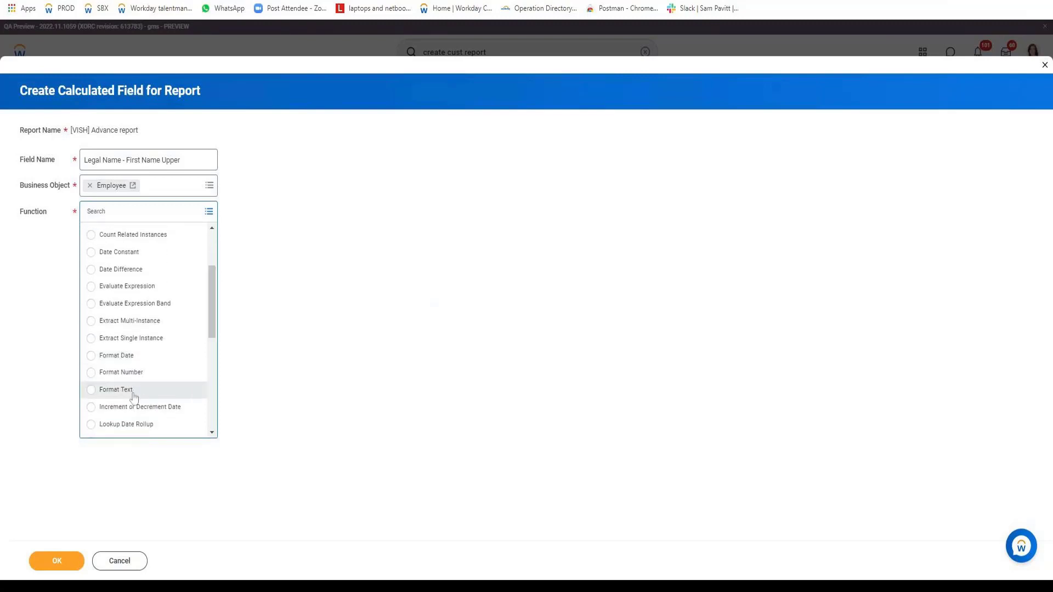
left_click(133, 393)
left_click(67, 560)
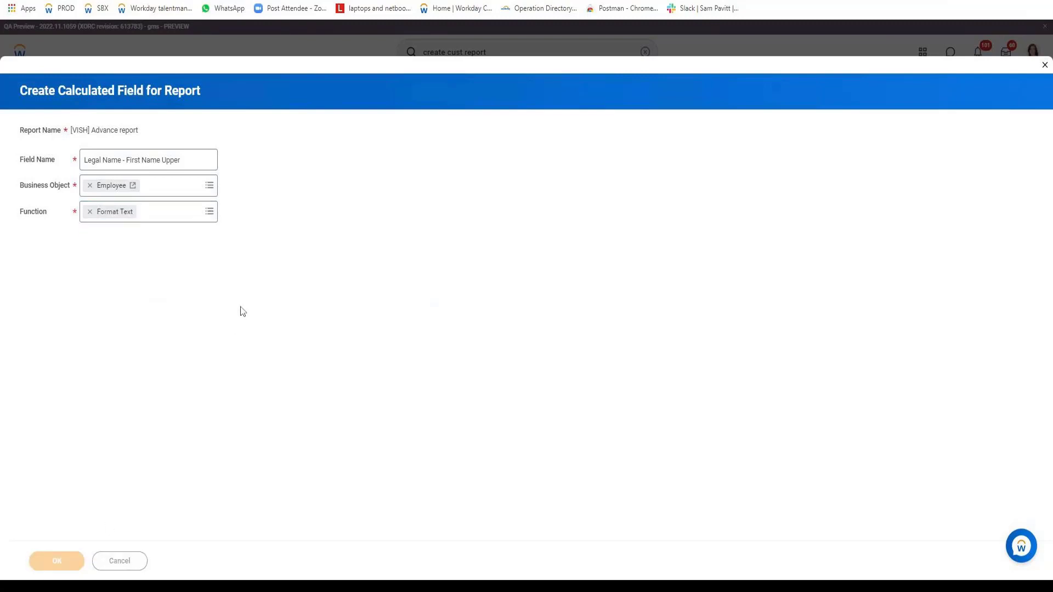
Set the source field of the Format Text calculation to Legal Name - First Name.
left_click(132, 266)
type("Legal Name - First Name")
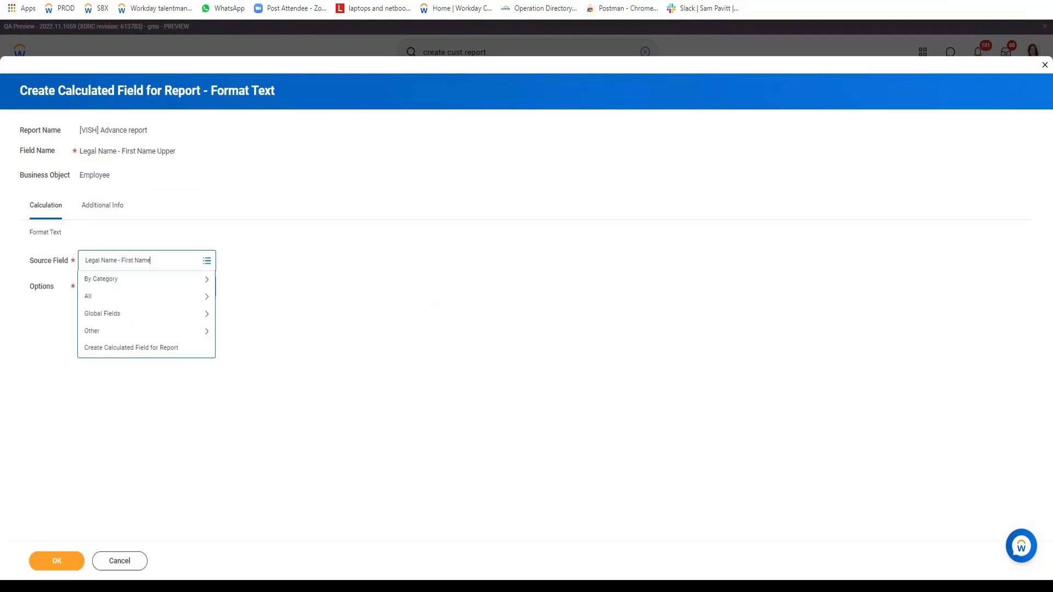
key("Return")
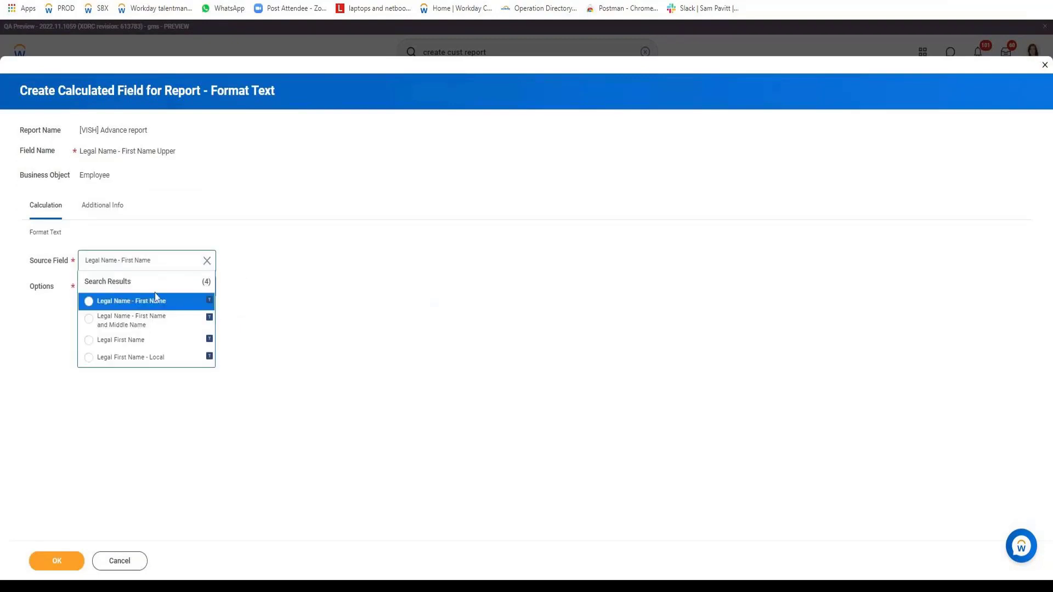
left_click(135, 305)
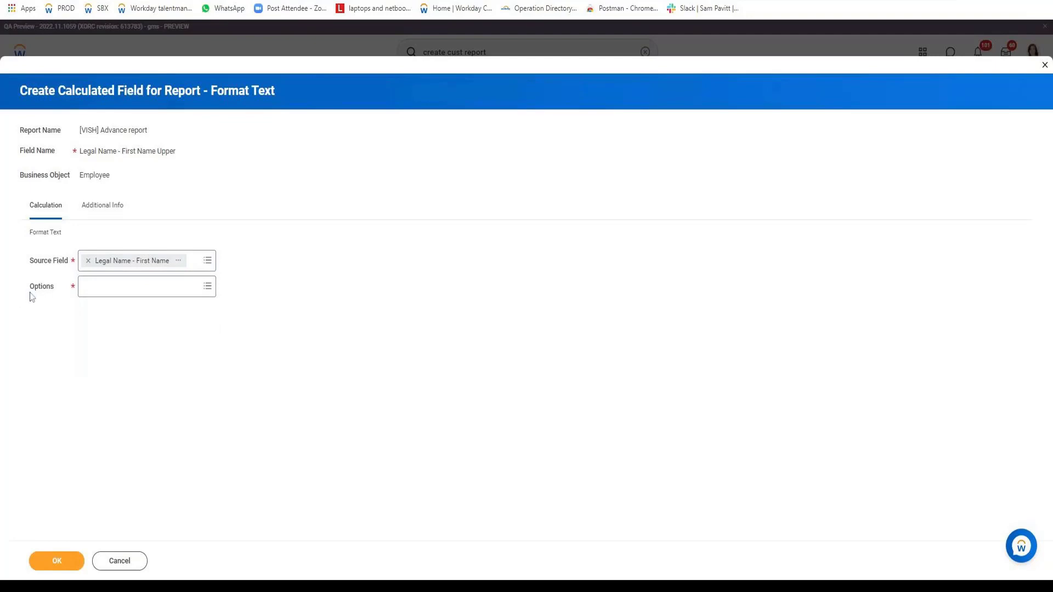
Set the Format Text option to Upper Case and save the calculated field and the report.
left_click(118, 291)
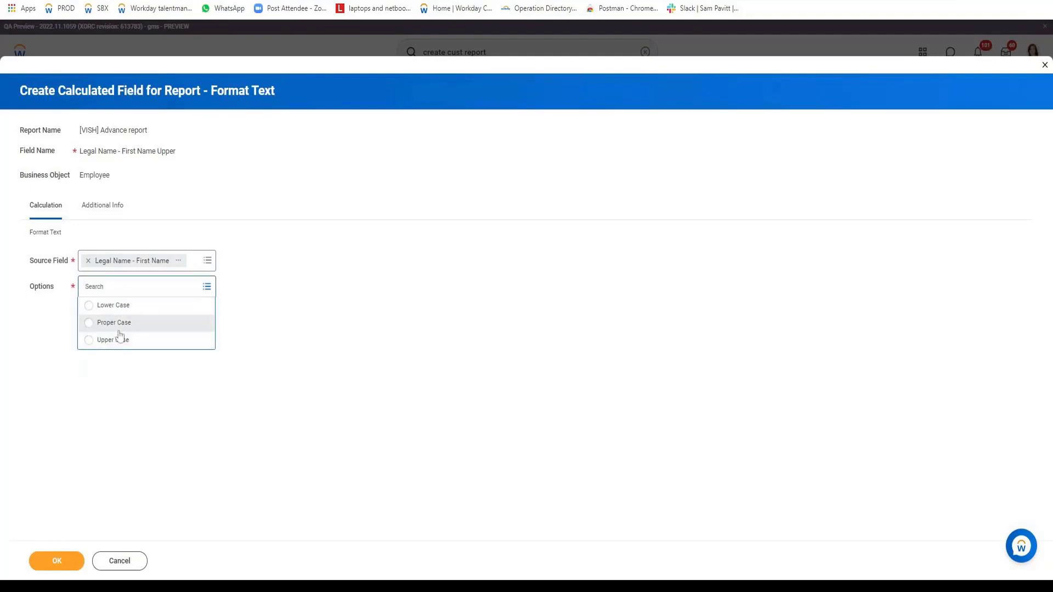
left_click(124, 345)
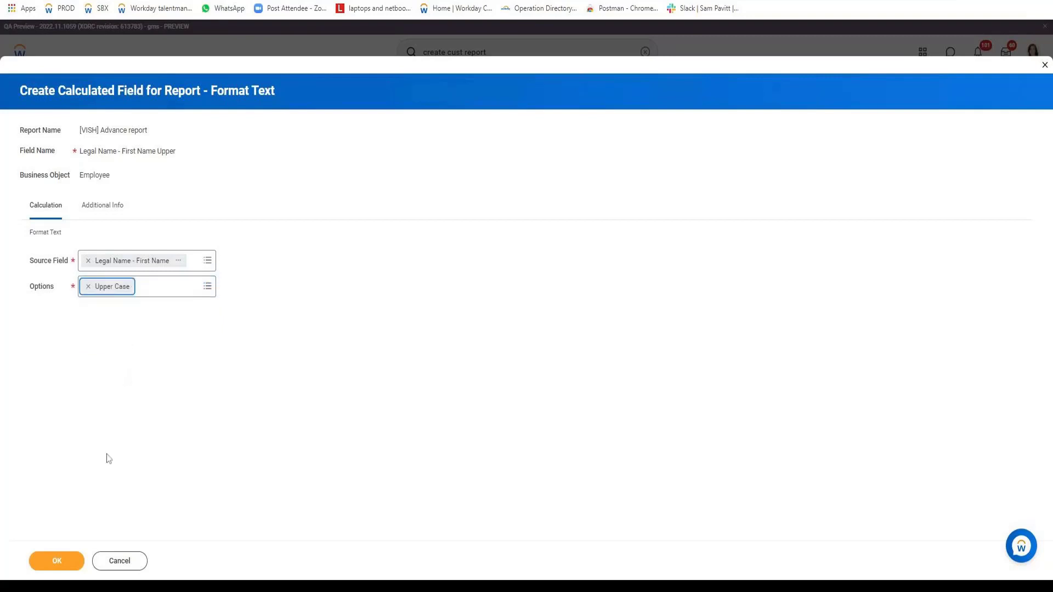
left_click(72, 564)
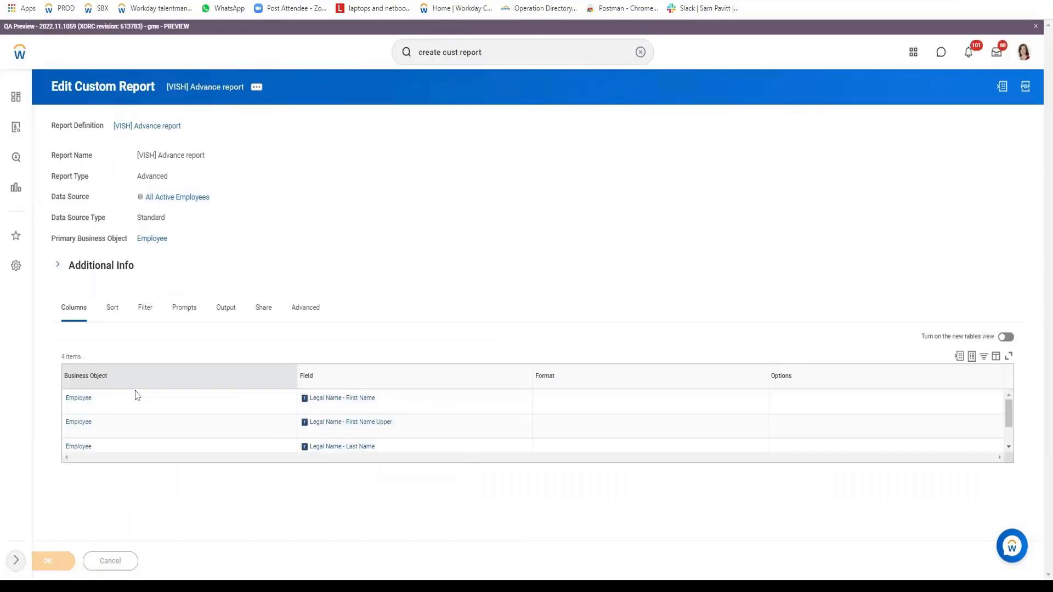
Run the report as a test and compare the original first names with their upper-case versions.
left_click(141, 560)
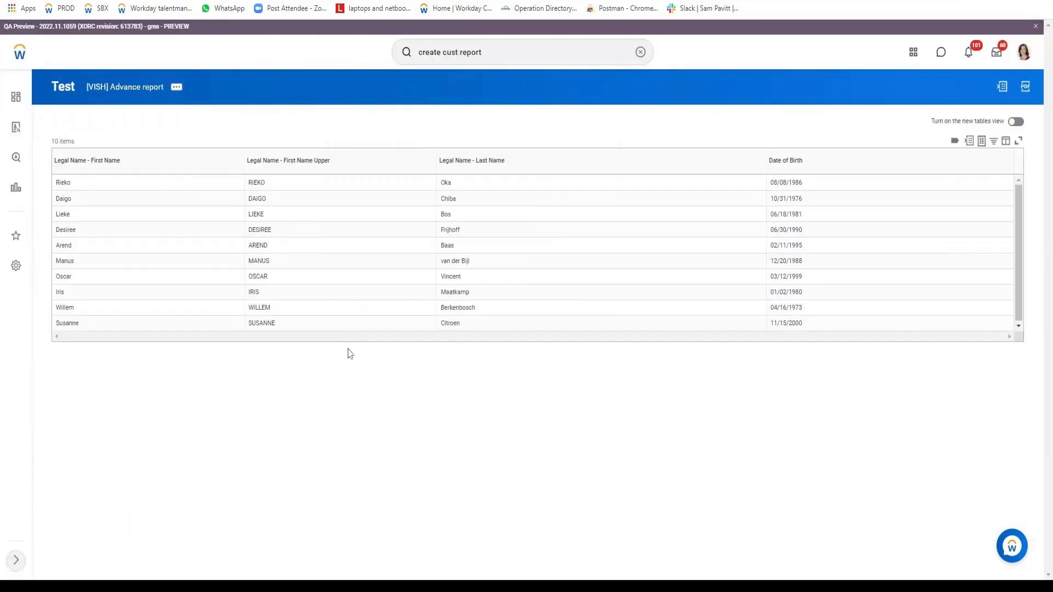
double_click(62, 183)
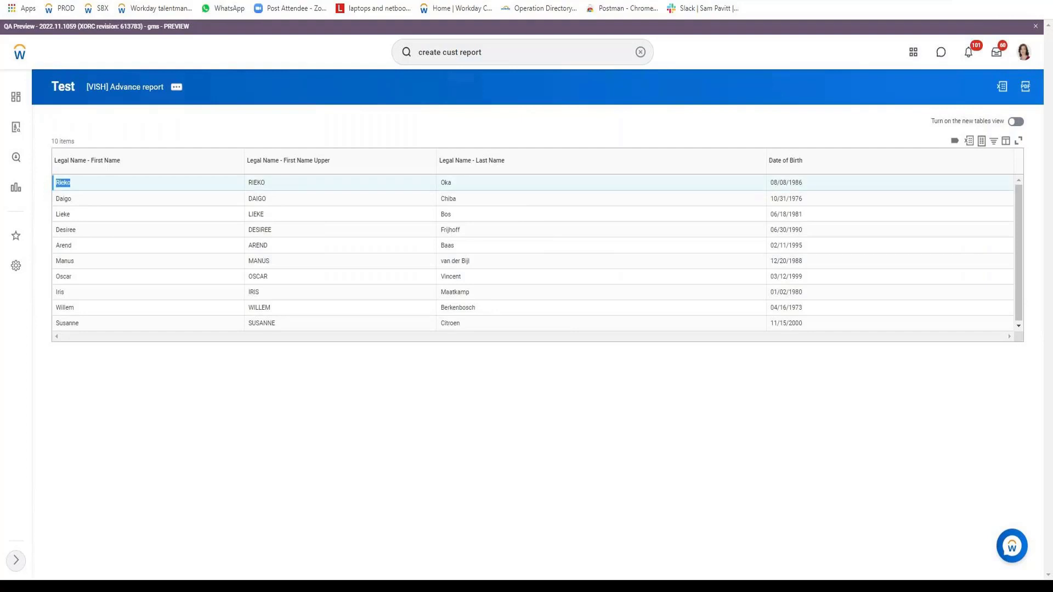
double_click(267, 187)
Reopen the custom report for editing at its column definitions.
left_click(176, 88)
mouse_move(225, 130)
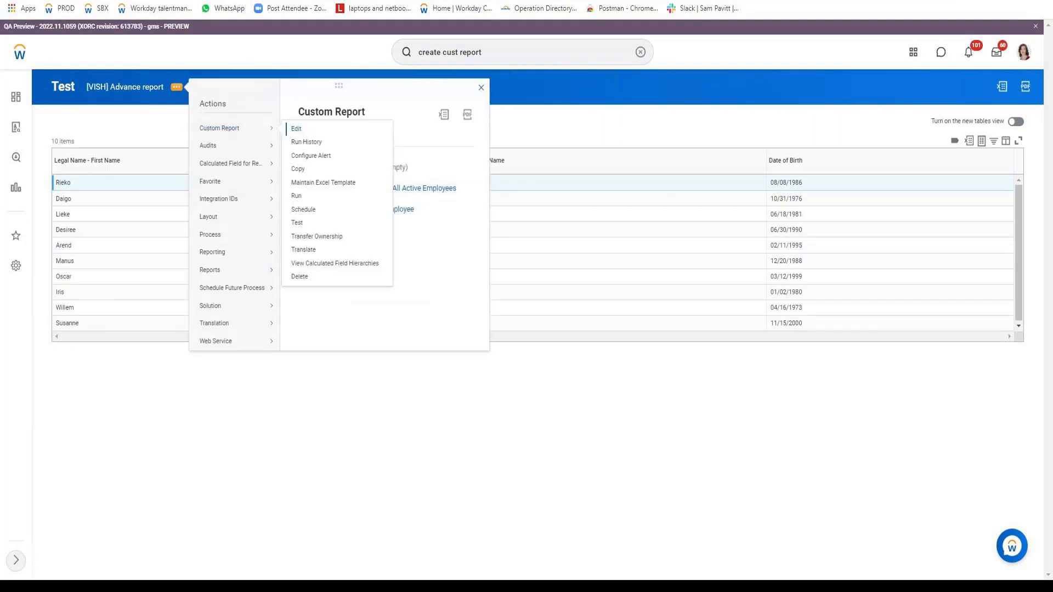
left_click(297, 131)
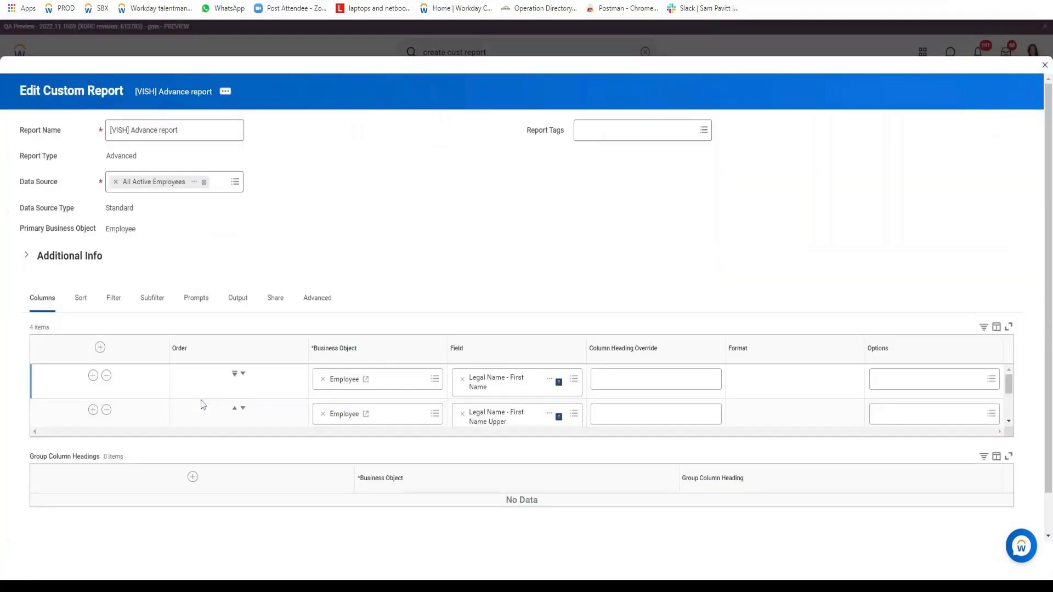
scroll(201, 404, "down", 2)
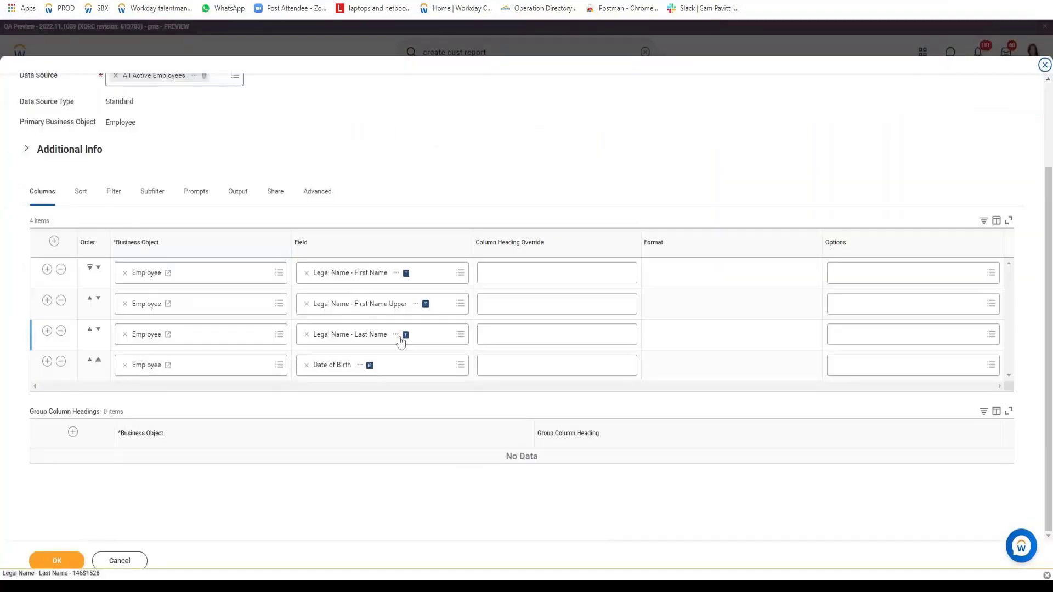
View the definition of the Legal Name - First Name Upper calculated field separately, check its case option, and return to the report editor.
right_click(425, 304)
left_click(426, 313)
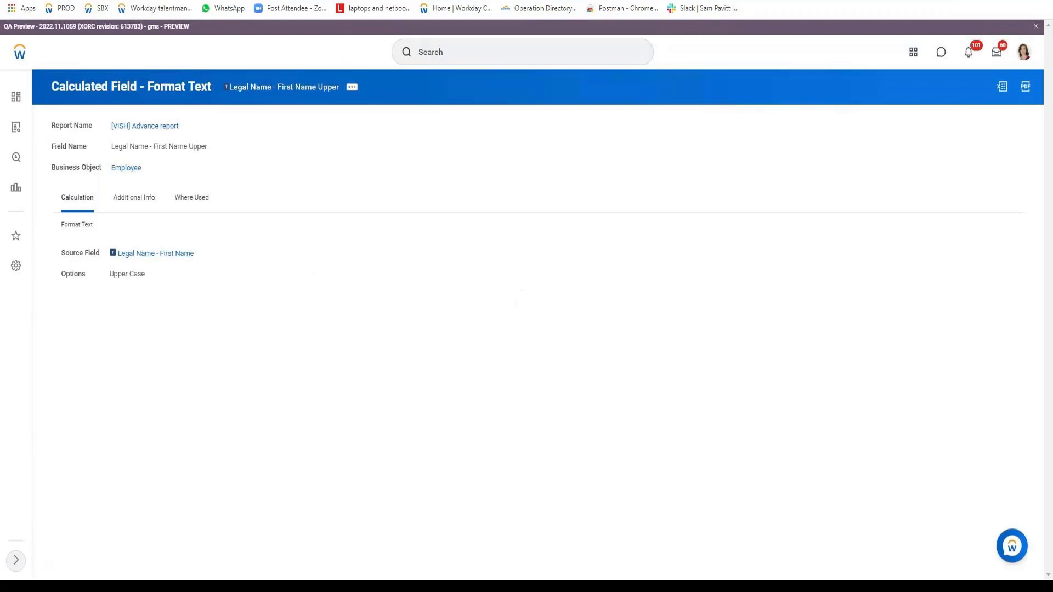
left_click_drag(60, 284, 231, 354)
key("ctrl+shift+Tab")
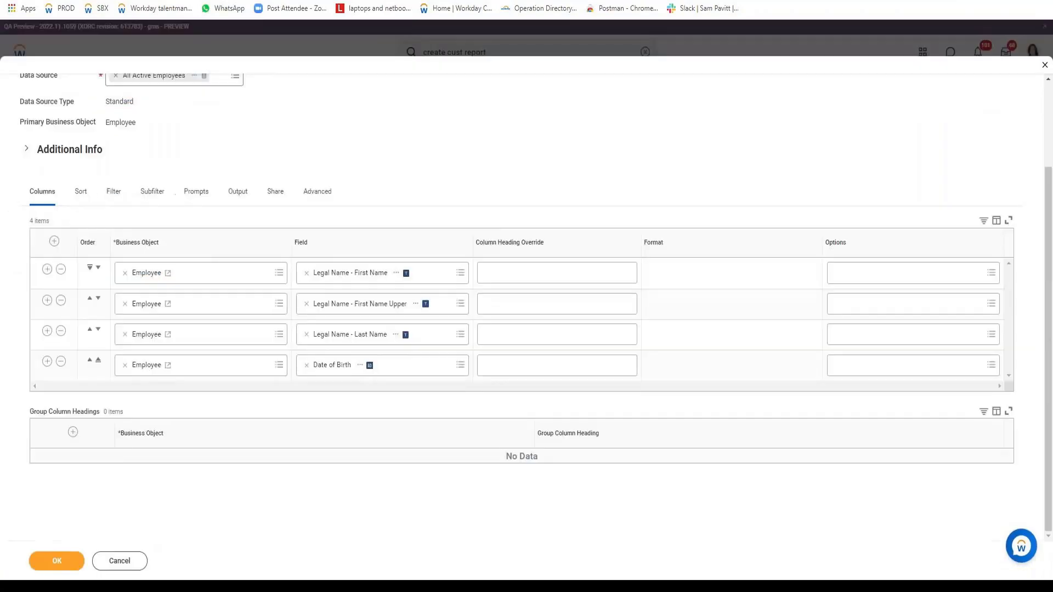
key("ctrl+Tab")
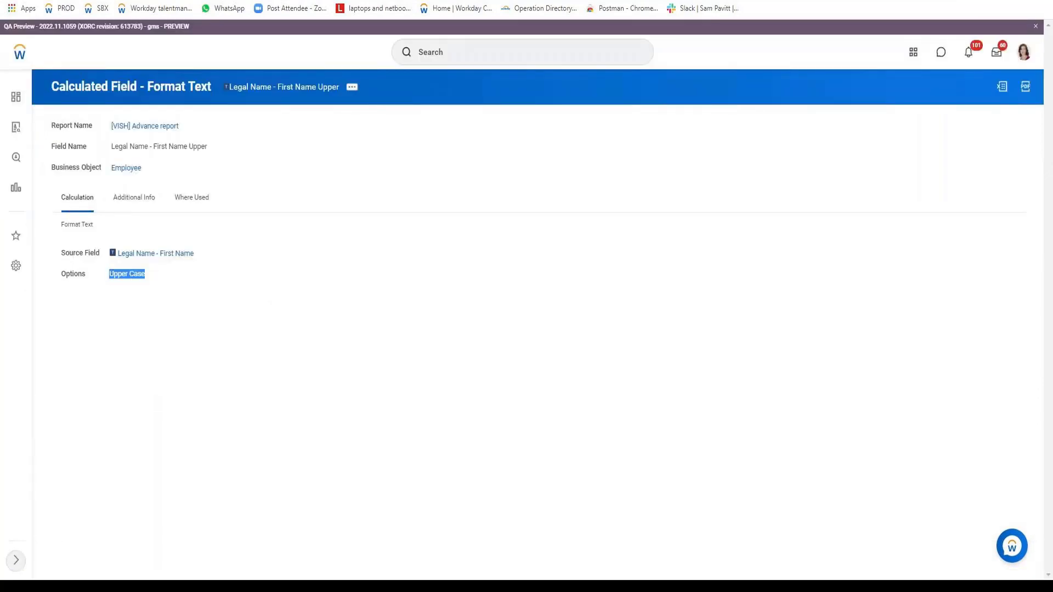
key("ctrl+shift+Tab")
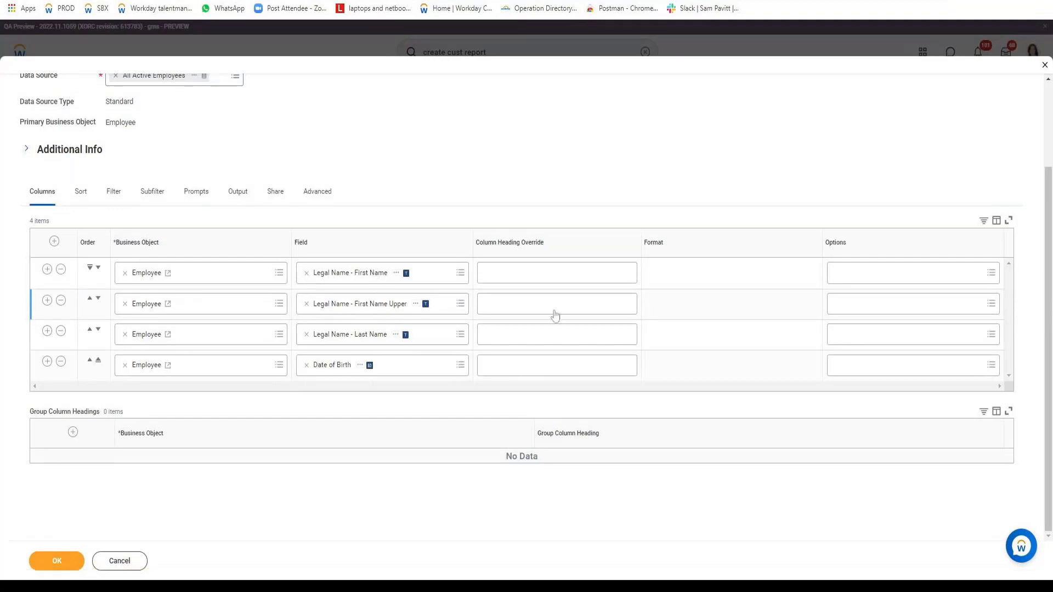
Override the column headings with "Orignal Case" for Legal Name - First Name and "Upper Case" for Legal Name - First Name Upper.
left_click(555, 272)
type("Orignal")
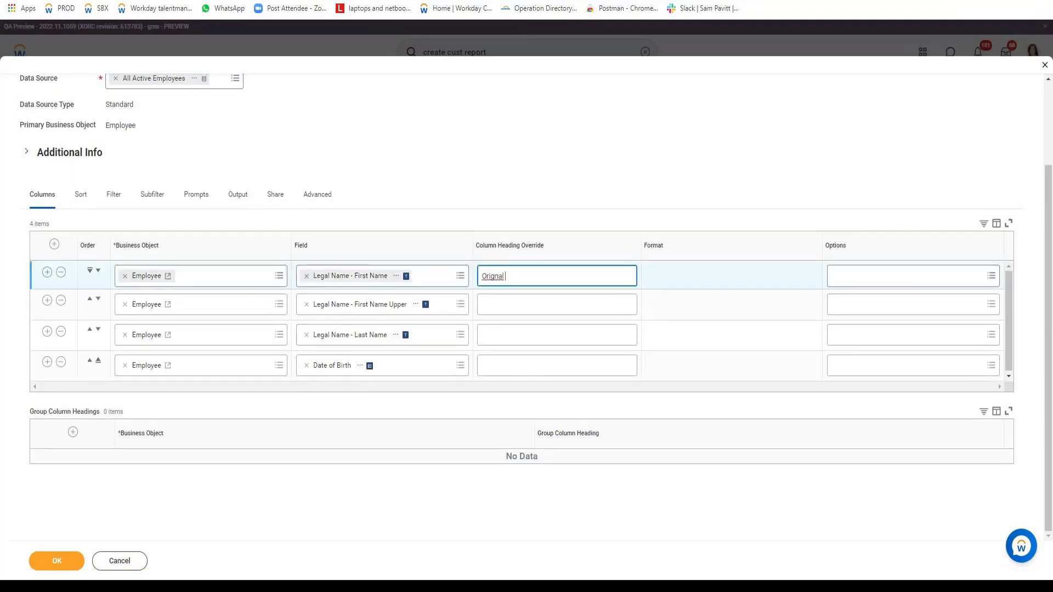
type(" L Case")
key("Tab")
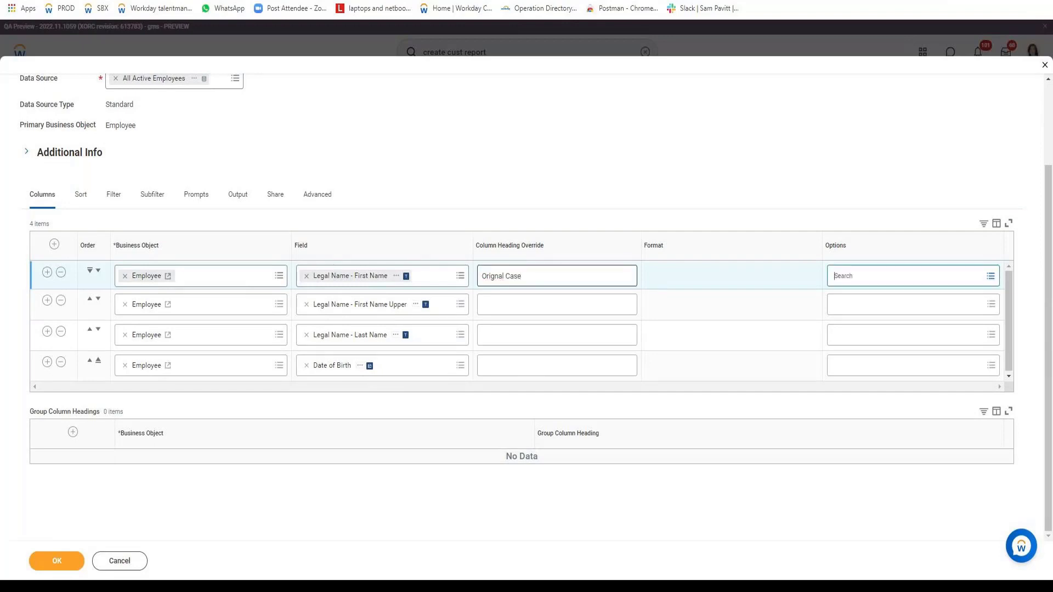
left_click(557, 306)
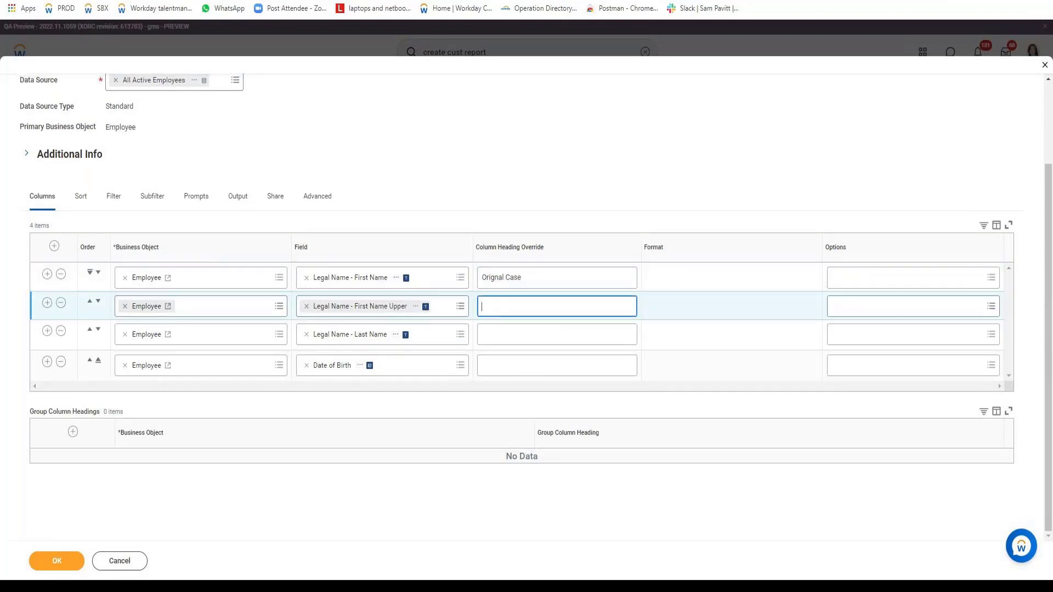
type("Upper Case")
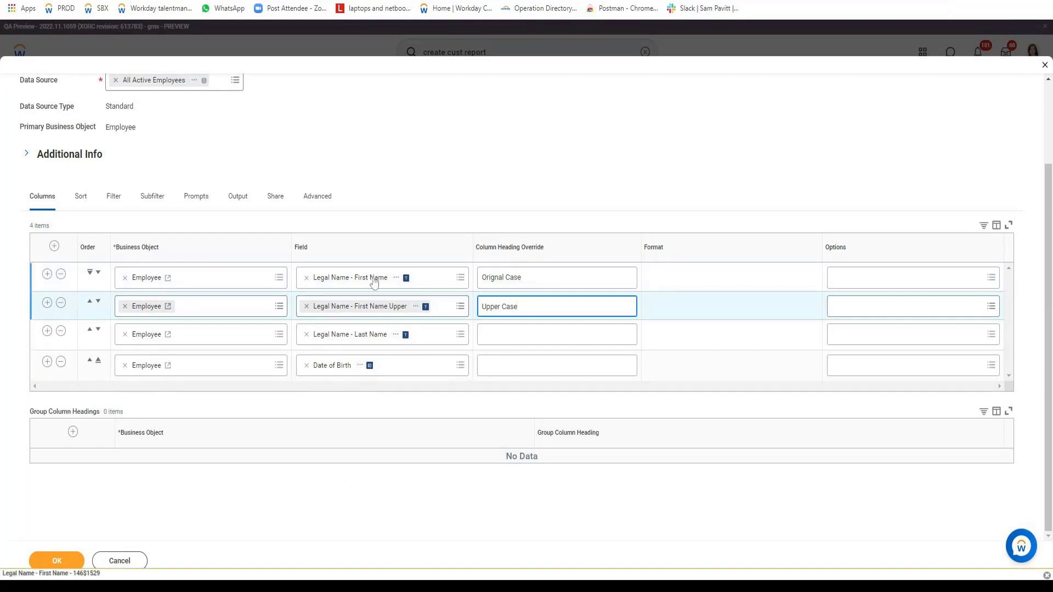
Insert a column row below Legal Name - Last Name and start a calculated field for it named "NAme + DOB".
left_click(48, 332)
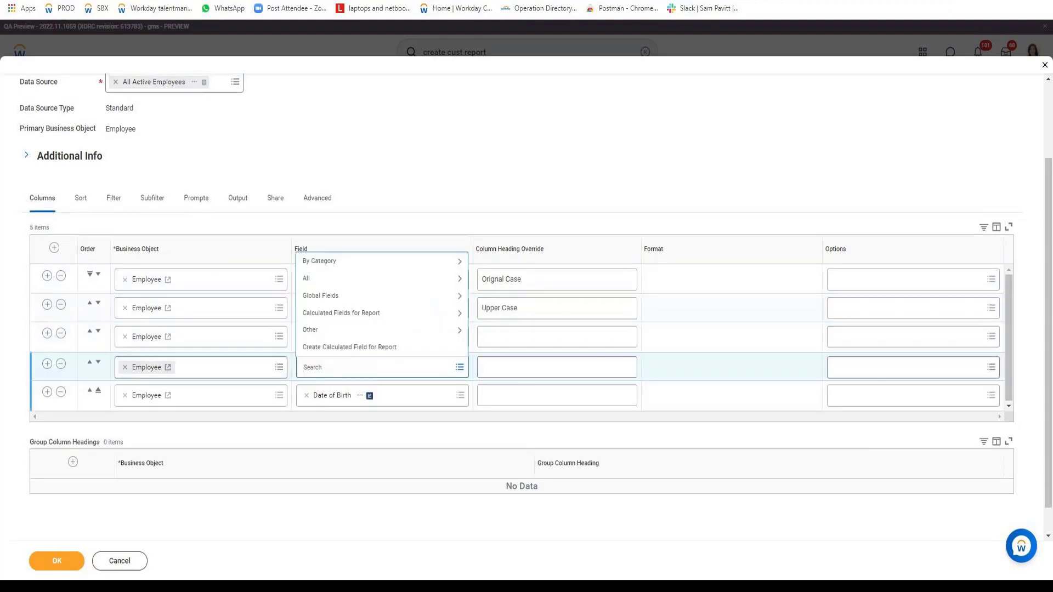
left_click(334, 348)
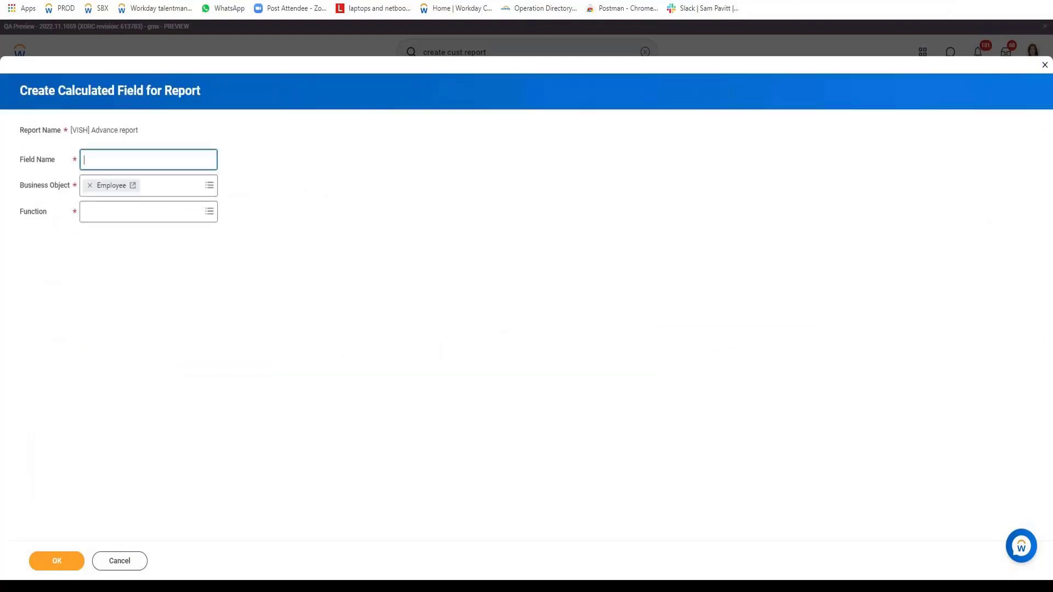
type("NAme + DOB")
Set the NAme + DOB field's function to Concatenate Text and continue to its calculation settings.
left_click(159, 212)
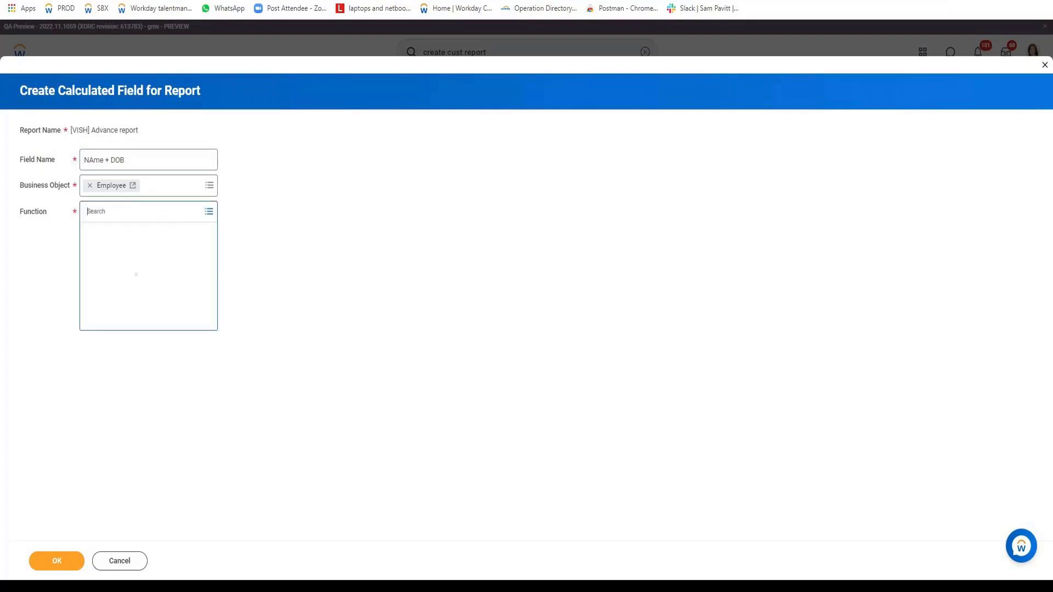
type("c")
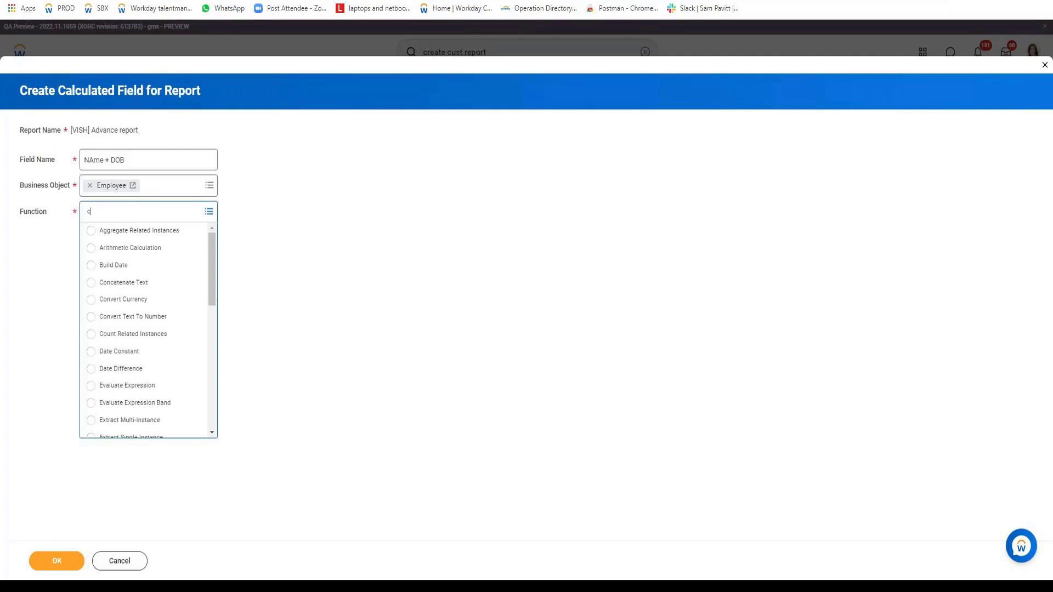
left_click(130, 283)
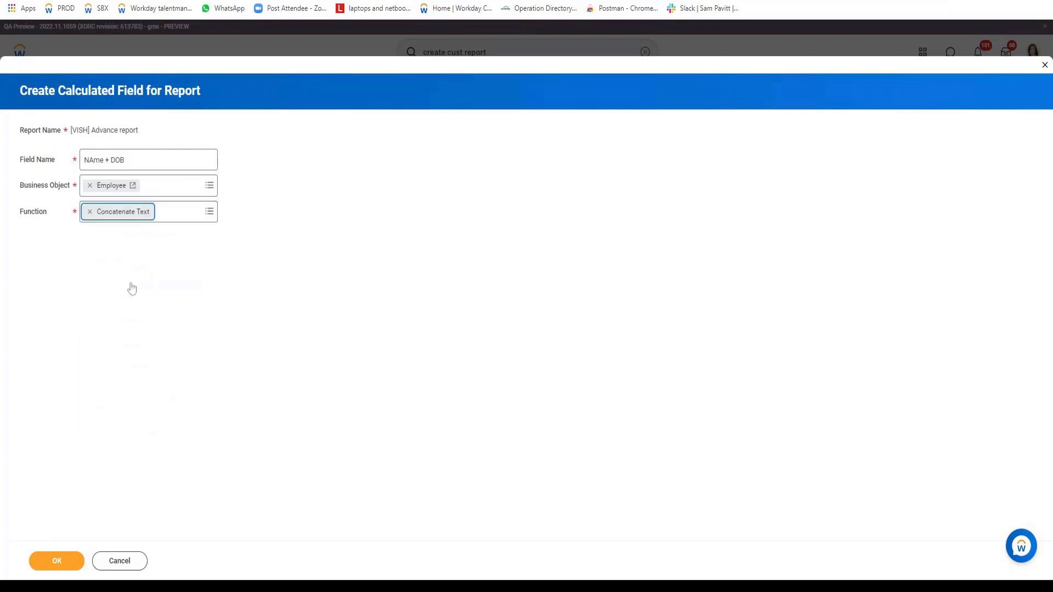
left_click(57, 561)
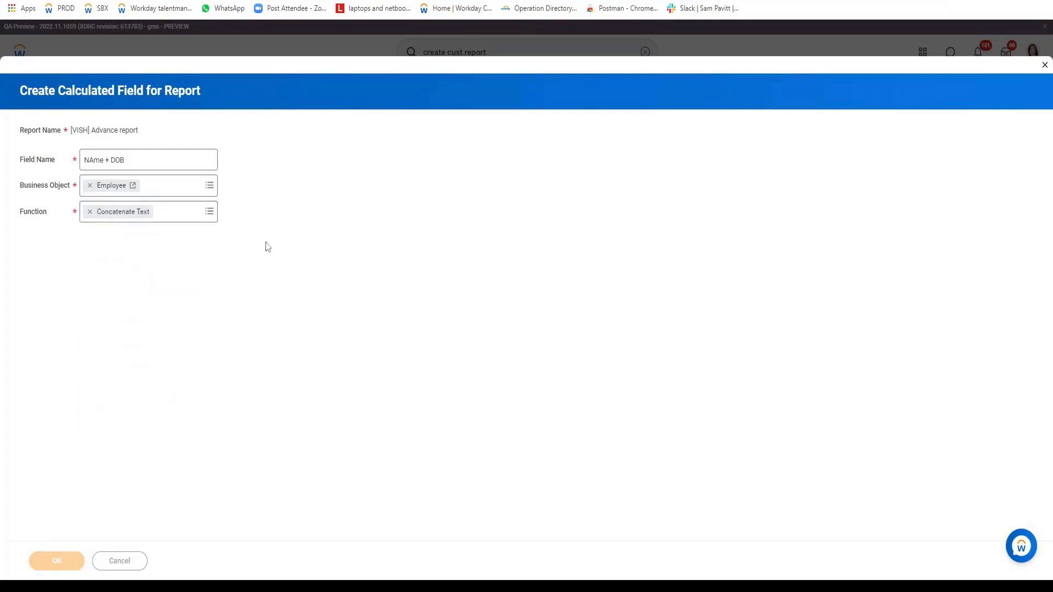
Choose Legal Name - First Name as the first field of the concatenation.
left_click(341, 311)
type("l")
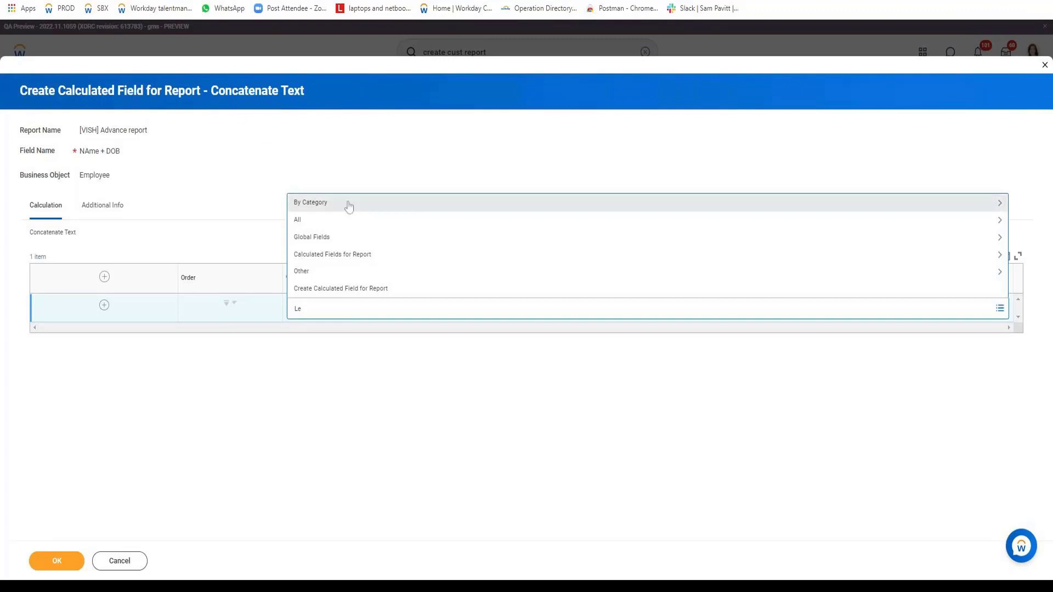
key("BackSpace")
type("elga")
key("BackSpace")
key("BackSpace")
key("BackSpace")
key("BackSpace")
type("Legal Name - First Name")
key("Return")
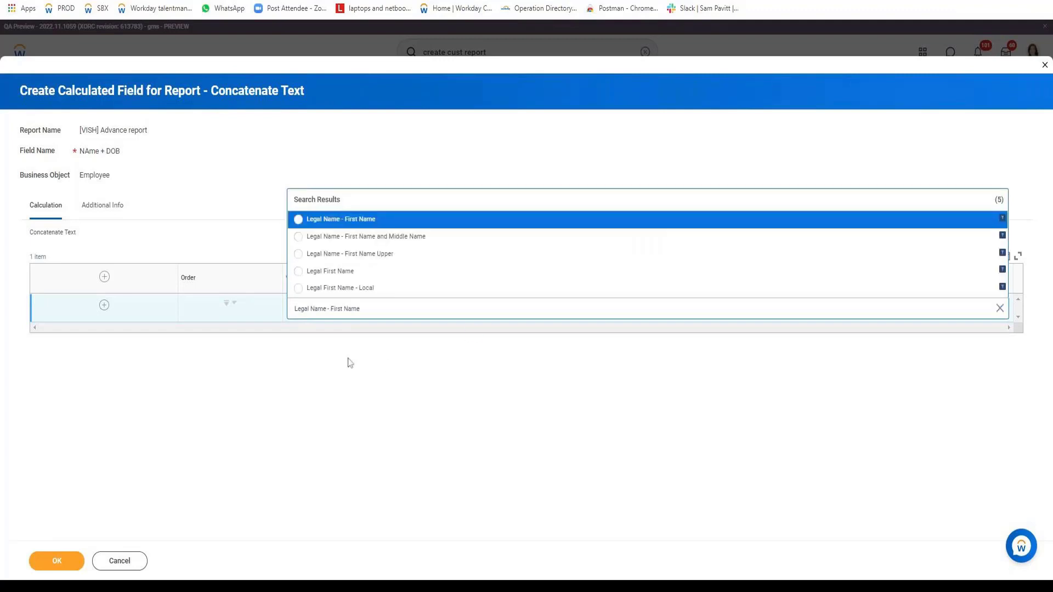
key("Return")
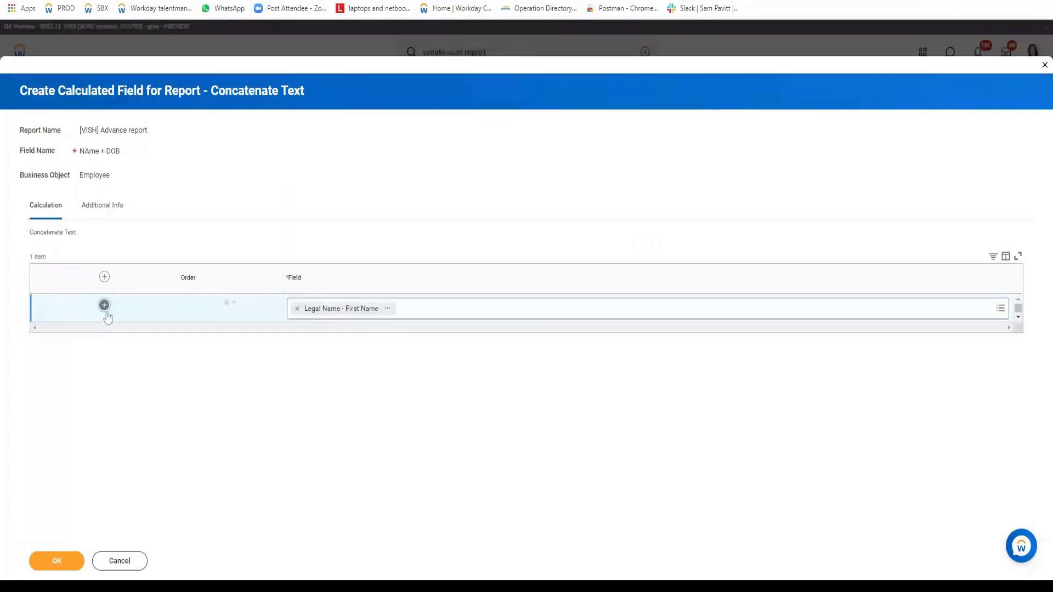
Add Date of Birth - Year as the second concatenated field, and save the calculated field and the report.
left_click(104, 305)
type("Dat")
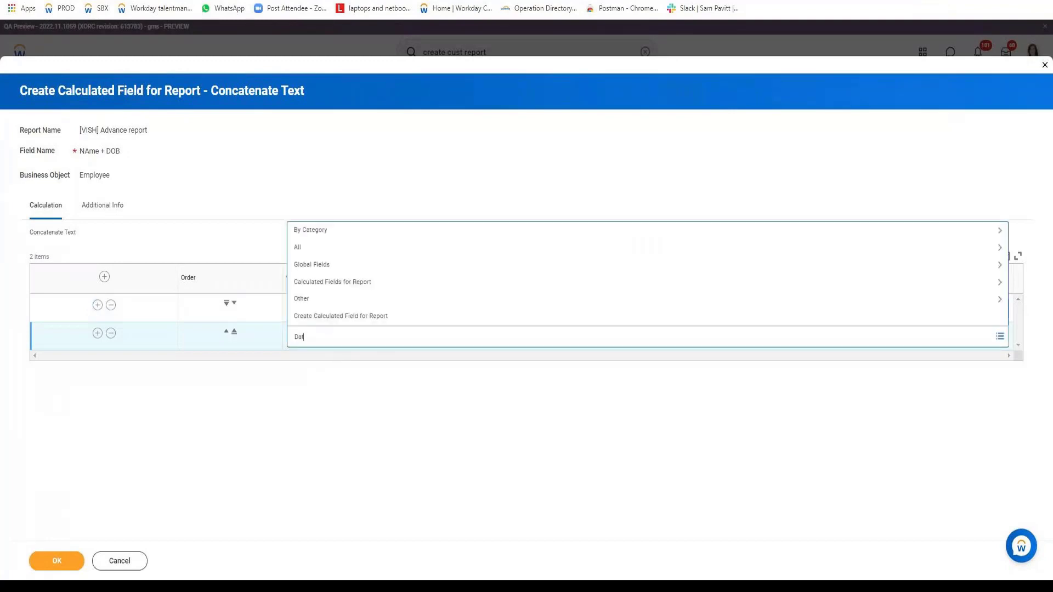
type("e Of")
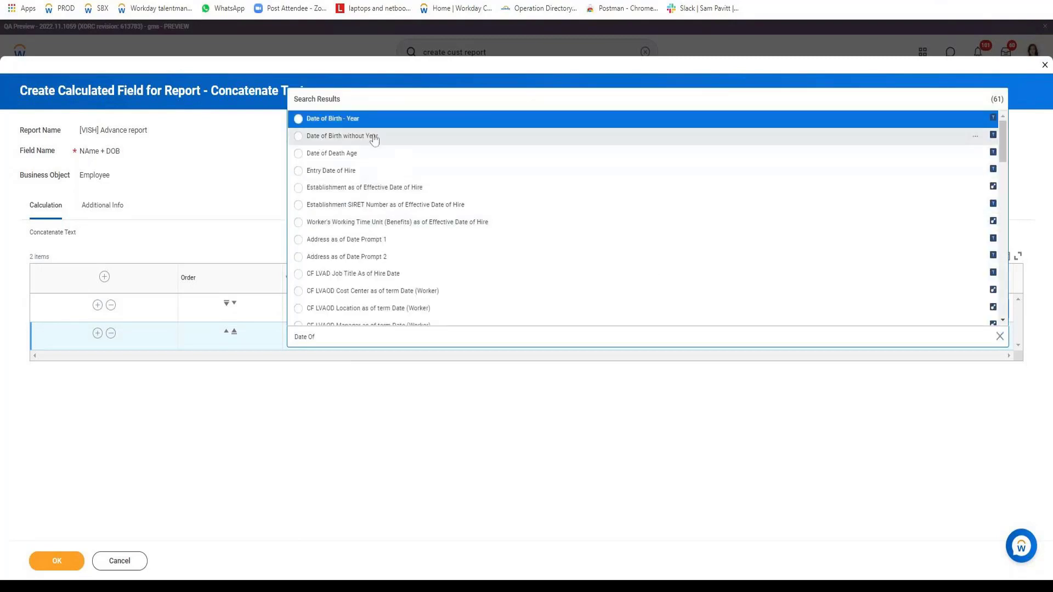
left_click(316, 123)
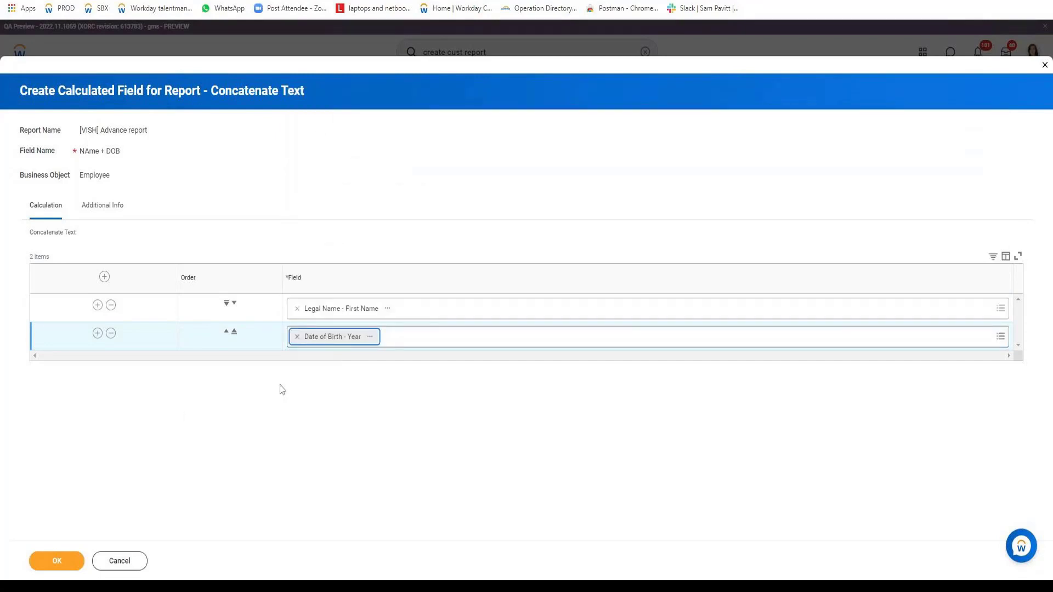
left_click(82, 568)
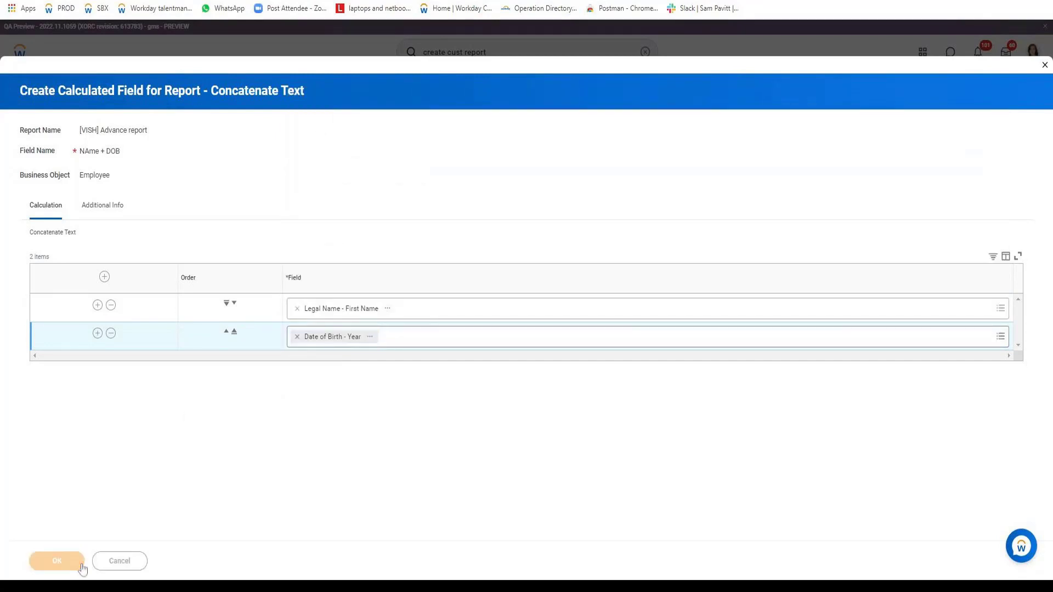
left_click(81, 568)
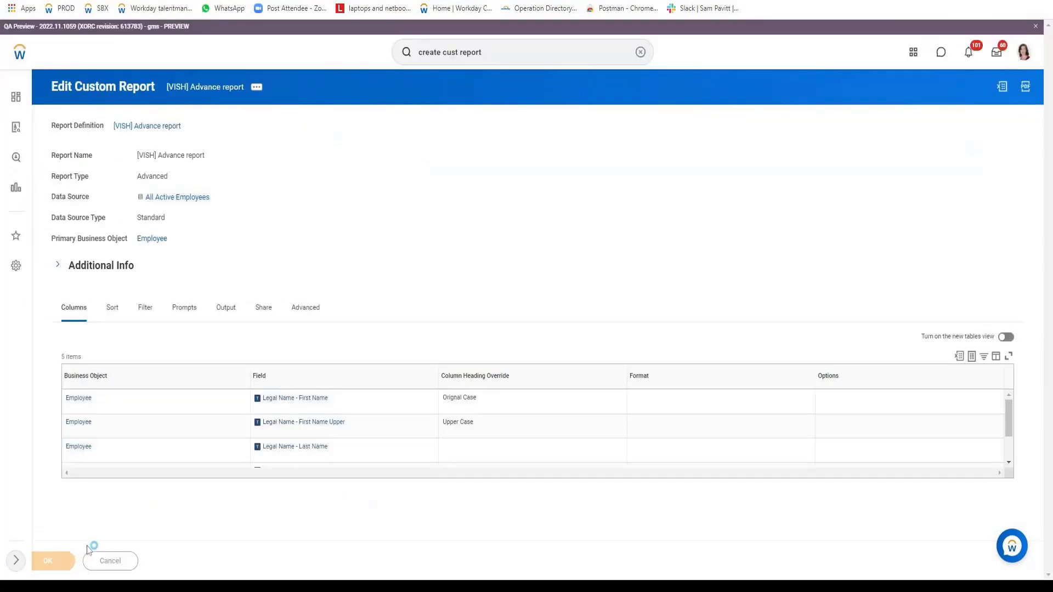
Run the report as a test and examine how the NAme + DOB column joins the first name and birth year.
left_click(141, 561)
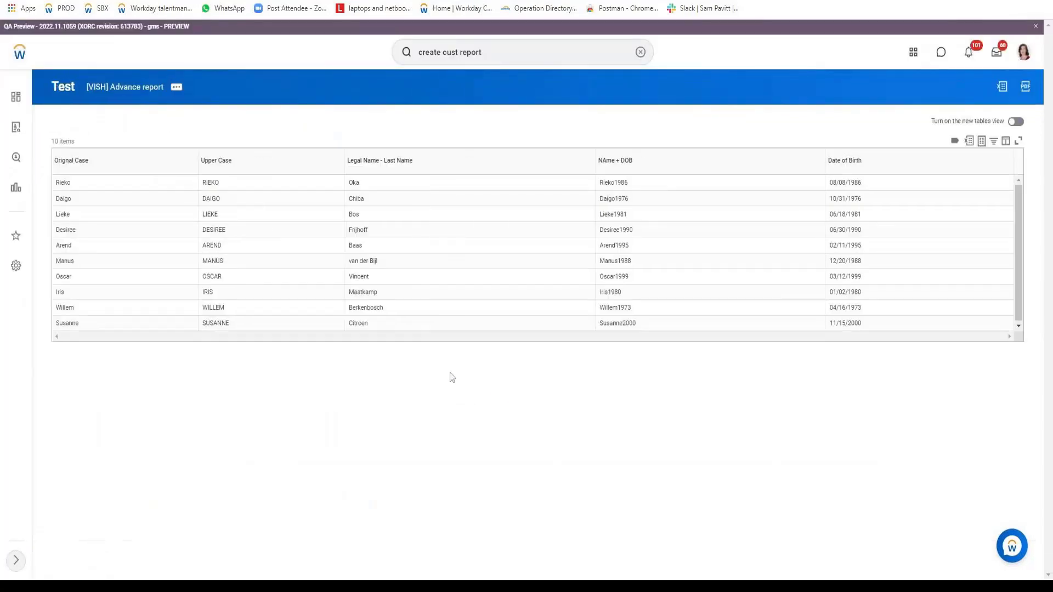
double_click(613, 182)
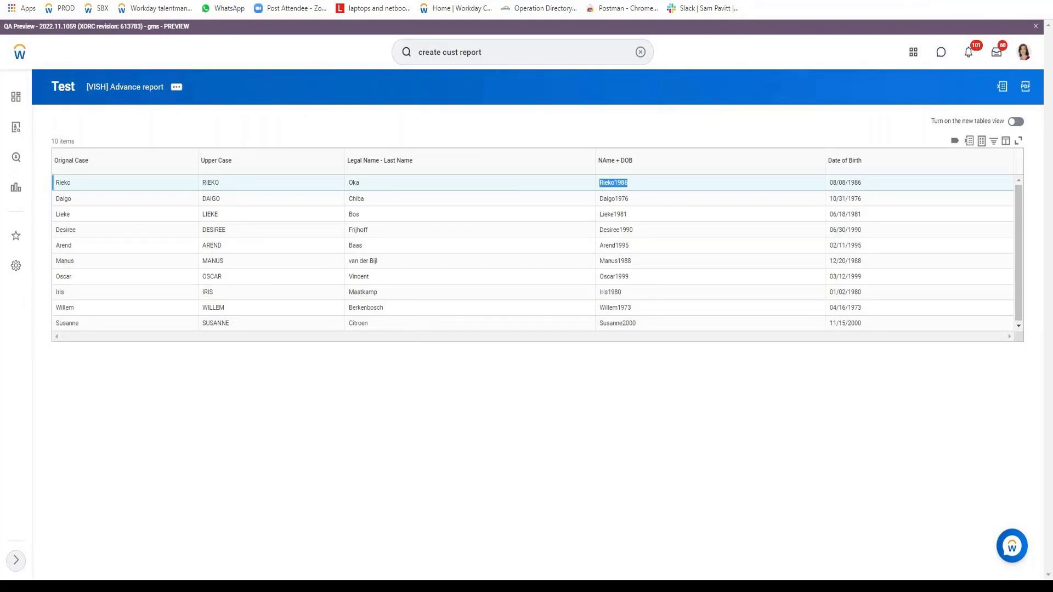
left_click(614, 183)
left_click_drag(617, 183, 633, 189)
Reopen the advanced custom report for editing from its test output.
left_click(176, 87)
mouse_move(204, 124)
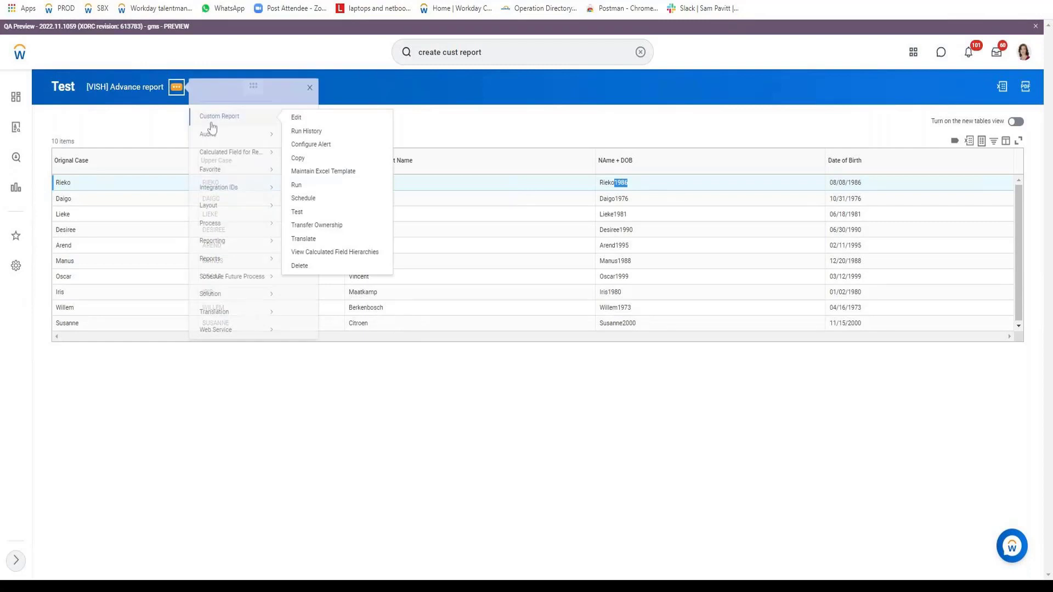
left_click(295, 116)
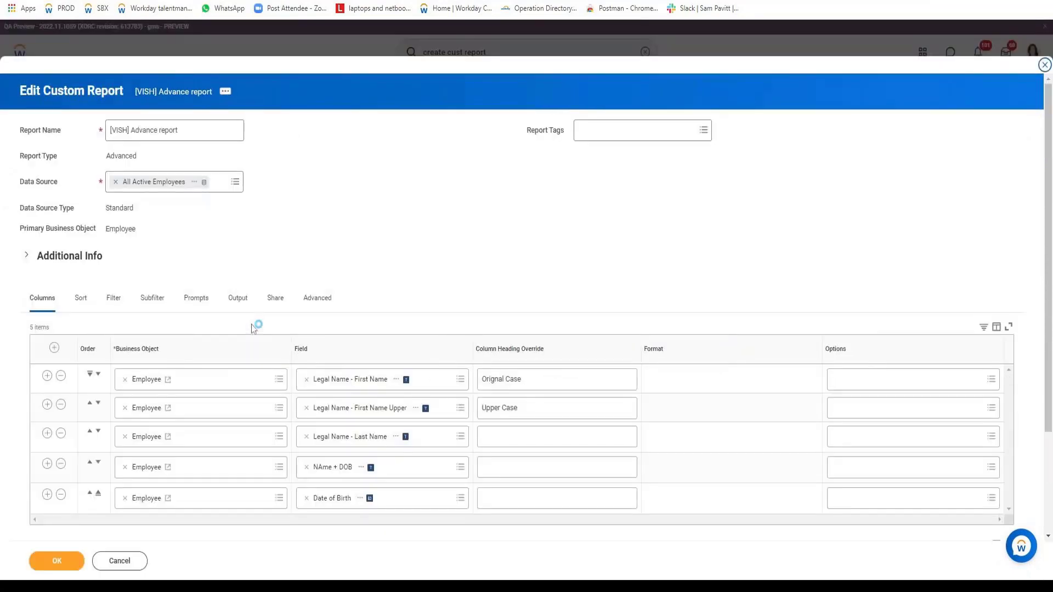
Open the NAme + DOB calculated field from the report's columns for editing.
left_click(365, 470)
left_click(423, 337)
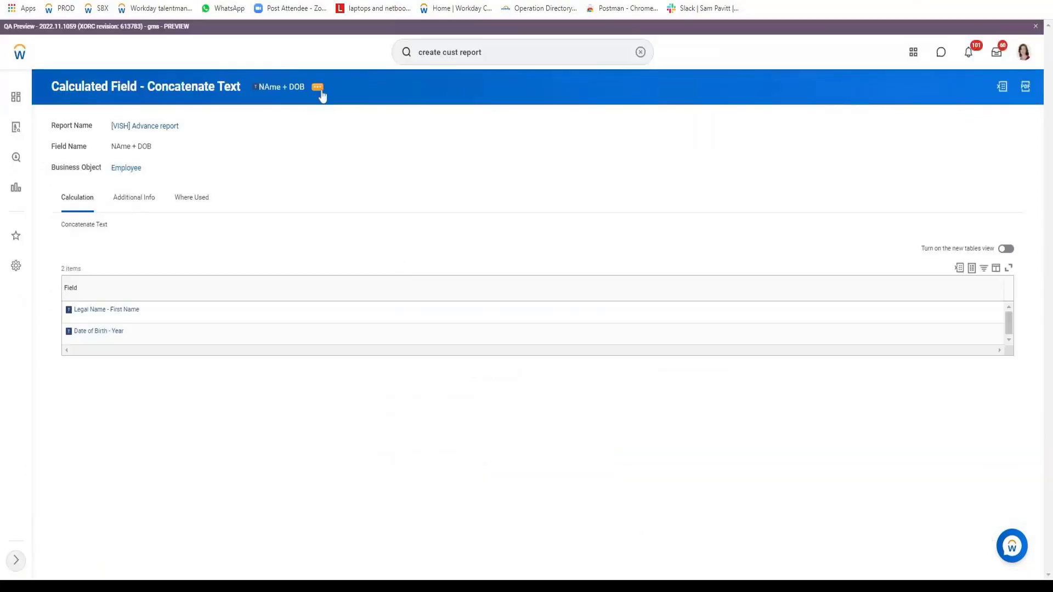
left_click(318, 87)
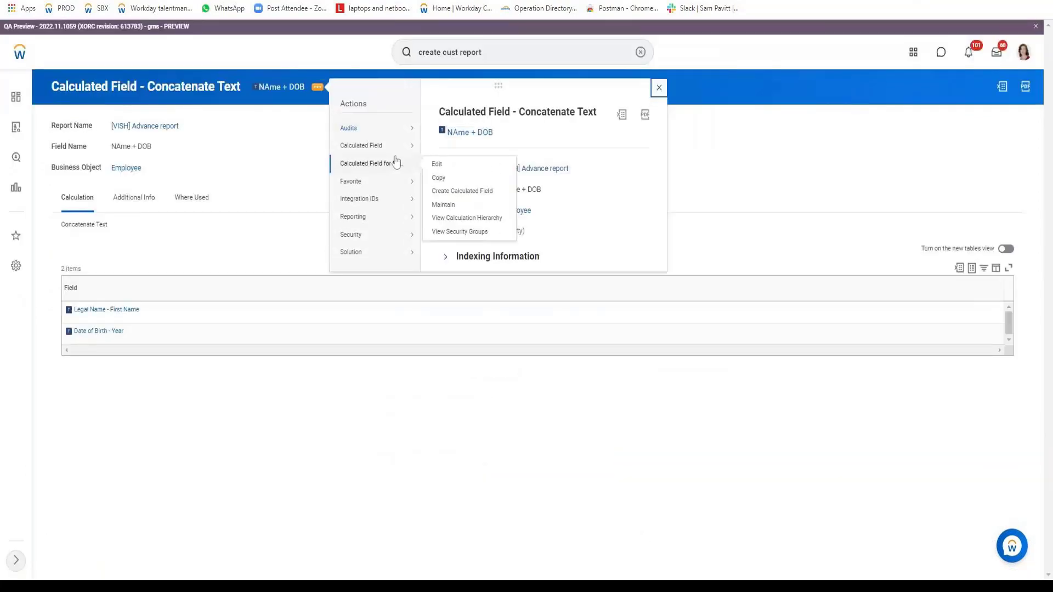
left_click(410, 186)
Insert the Single Space field between Legal Name - First Name and Date of Birth - Year, and save the calculated field.
left_click(97, 328)
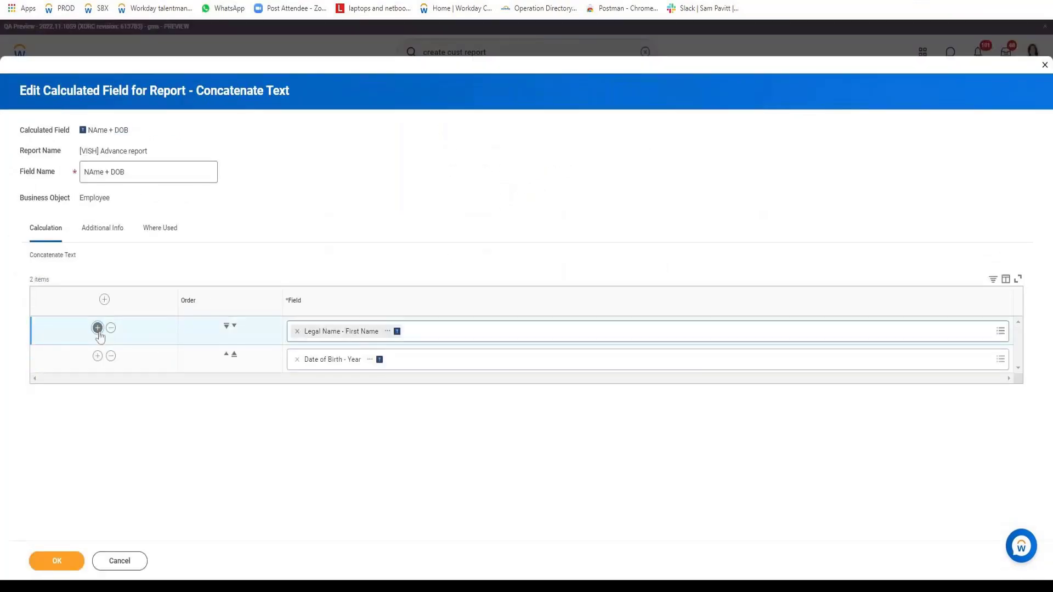
type("space")
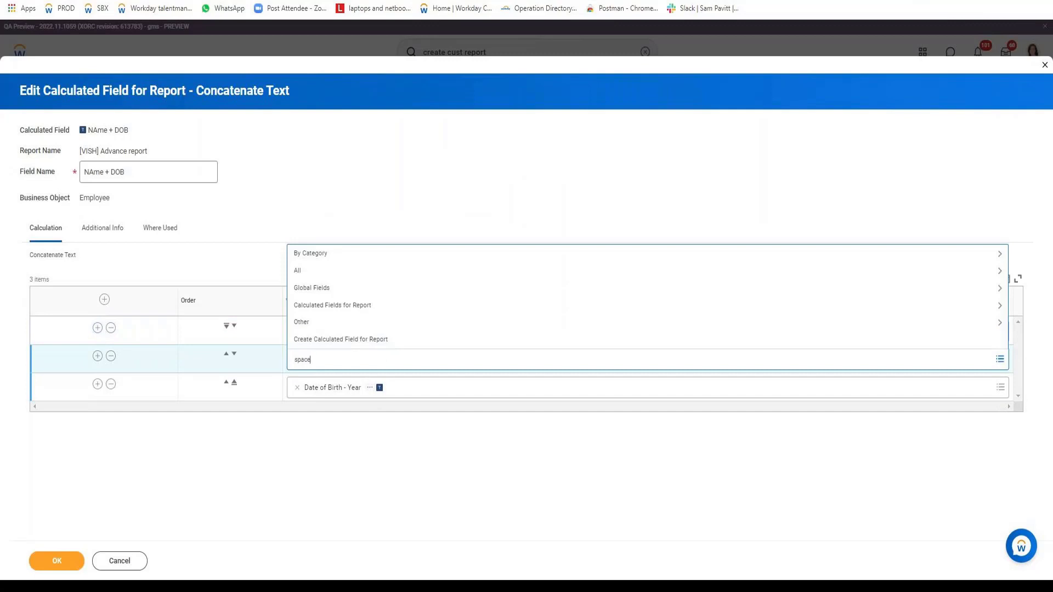
key("Return")
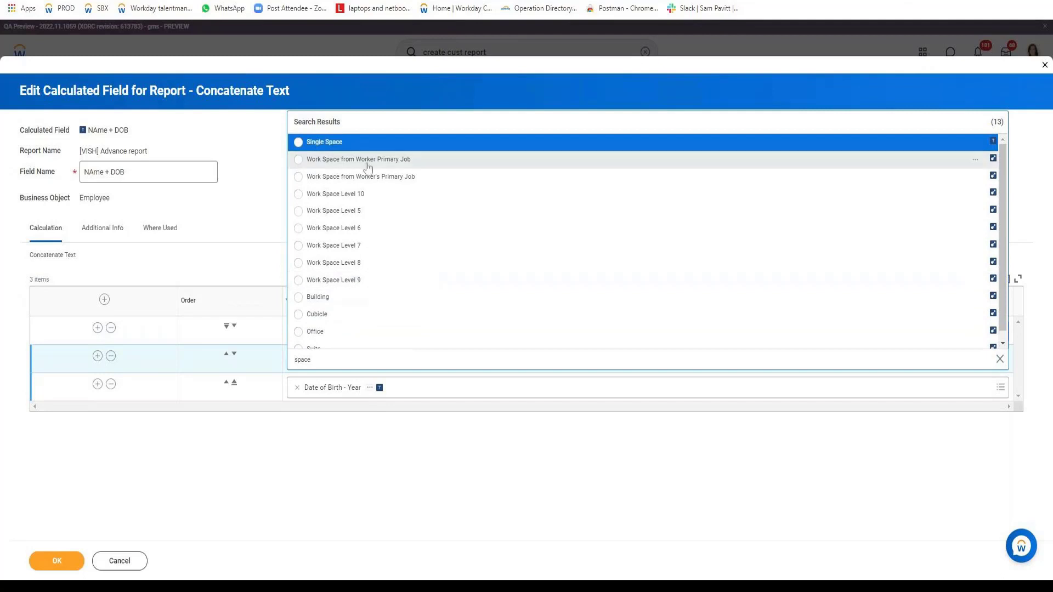
left_click(325, 142)
left_click(65, 565)
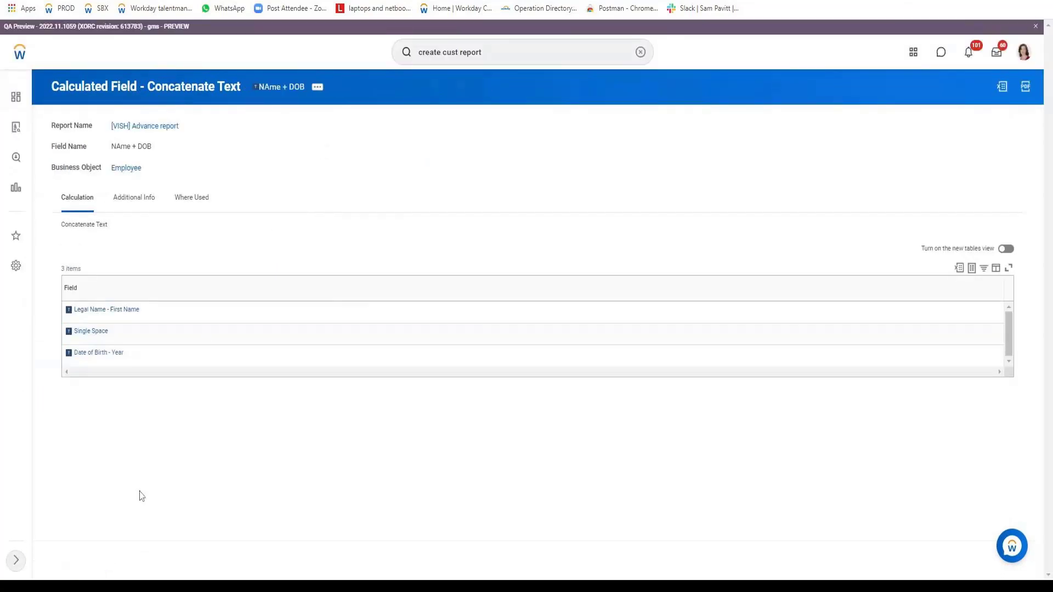
Return to the advanced report and run it as a test to check the spacing in the NAme + DOB column.
left_click(184, 199)
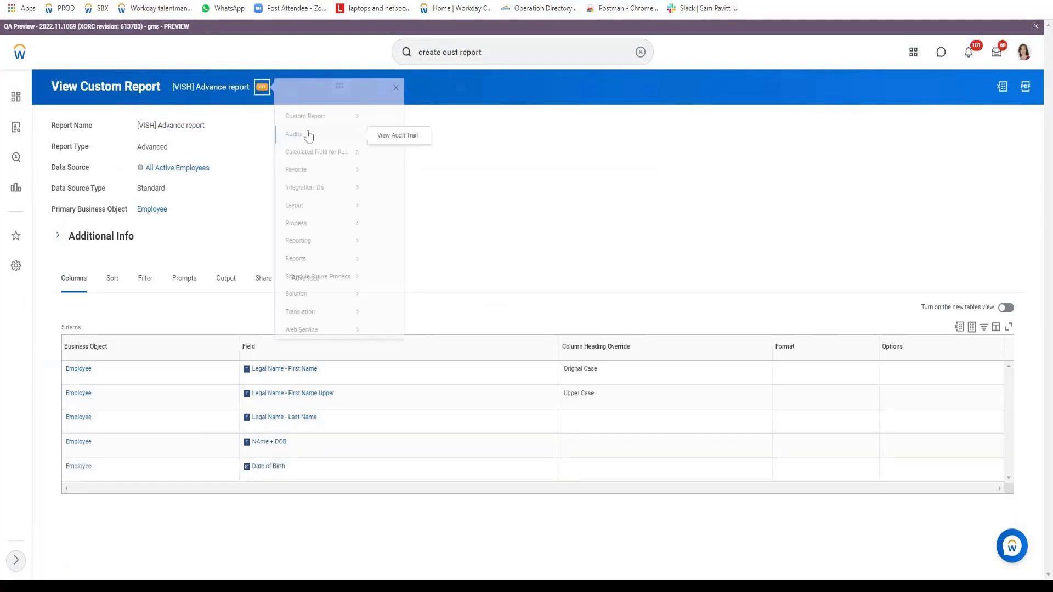
mouse_move(316, 127)
left_click(384, 223)
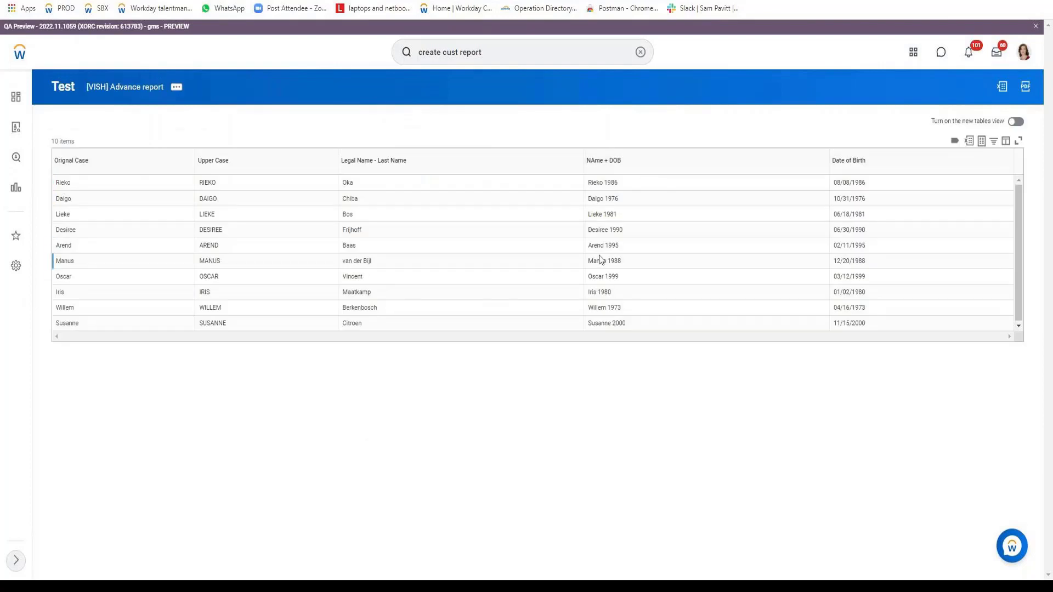
Reopen the report for editing and add the Employee field Age as a column below Date of Birth.
left_click(176, 94)
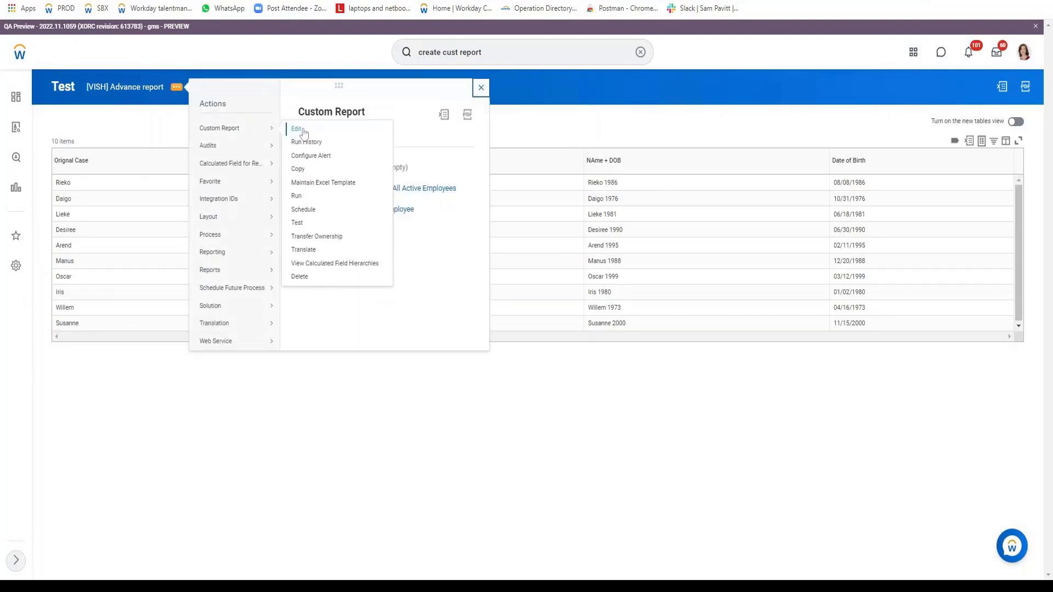
left_click(562, 239)
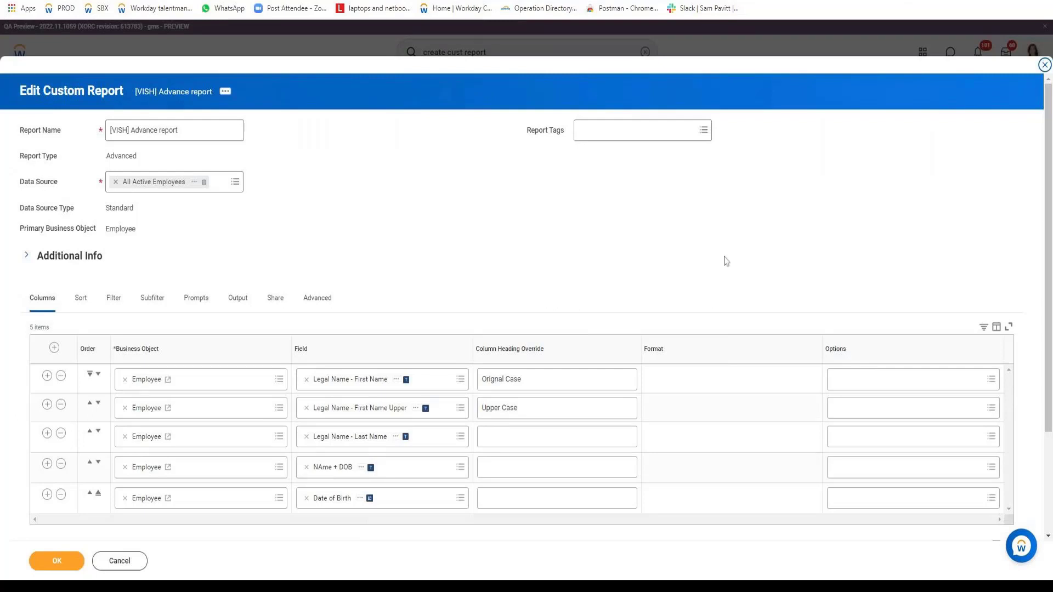
scroll(722, 252, "down", 3)
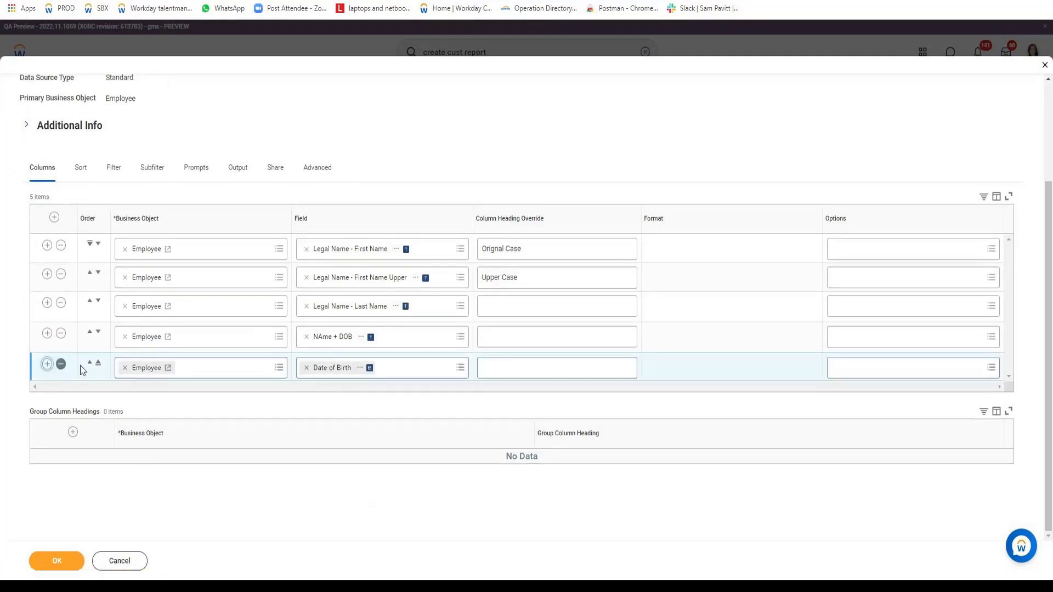
left_click(48, 361)
type("Ag")
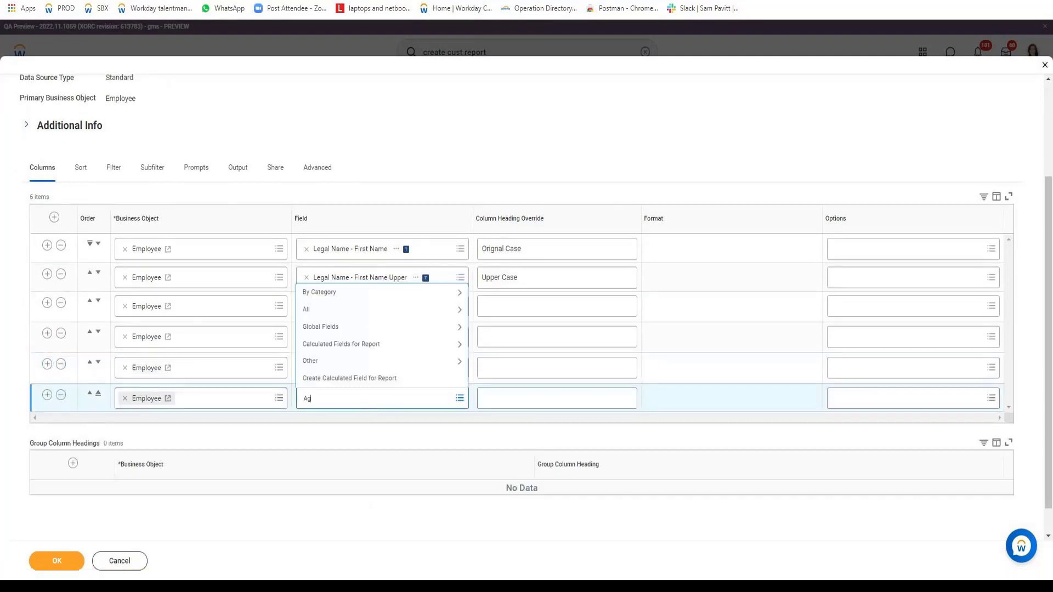
type("e")
key("Return")
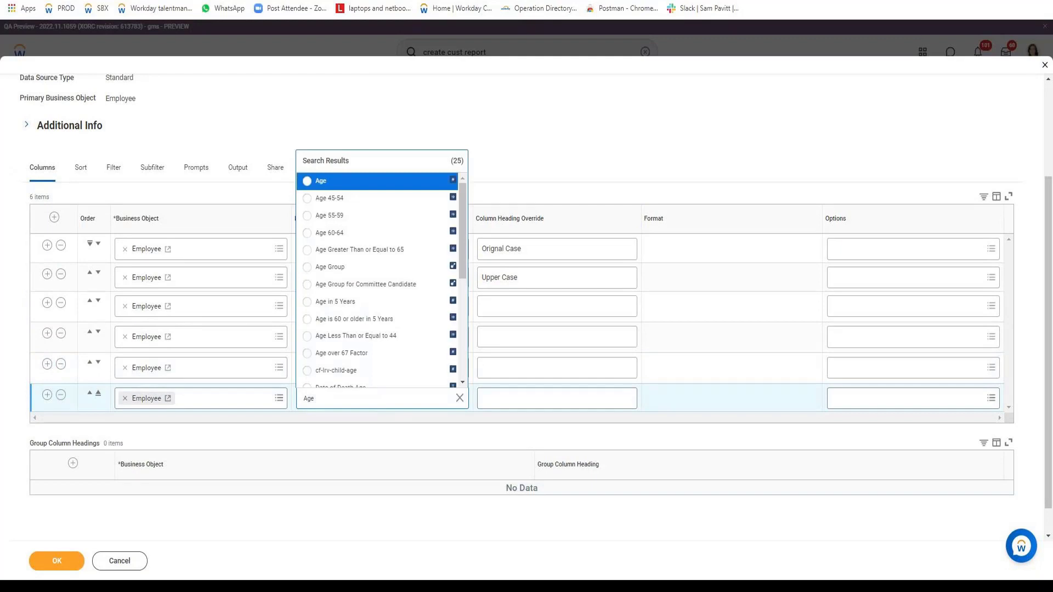
left_click(340, 180)
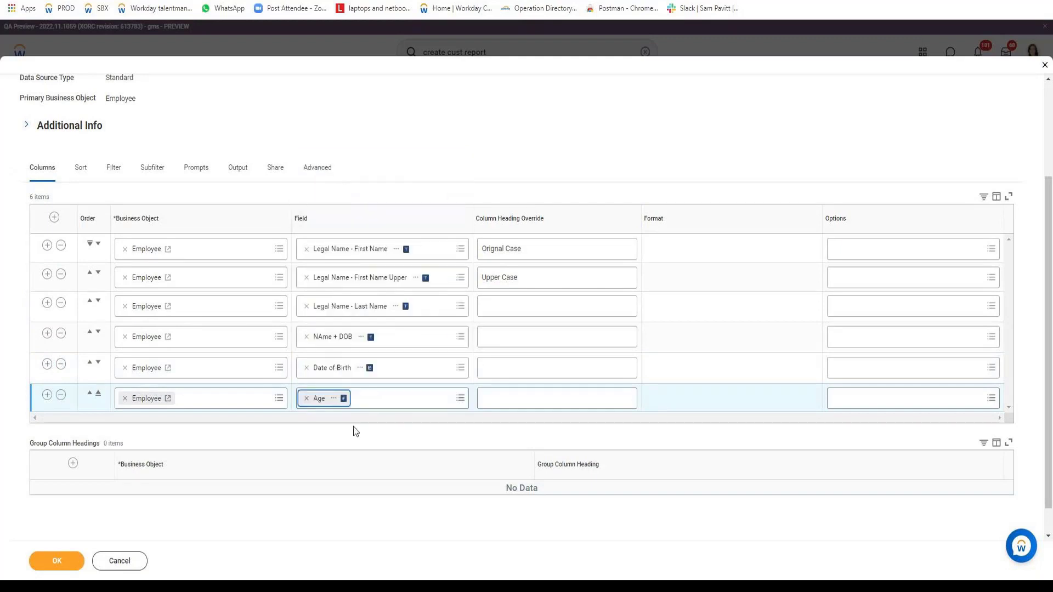
Insert a column below Date of Birth, copy that field's name, and start creating a report calculated field in the new column.
left_click(47, 364)
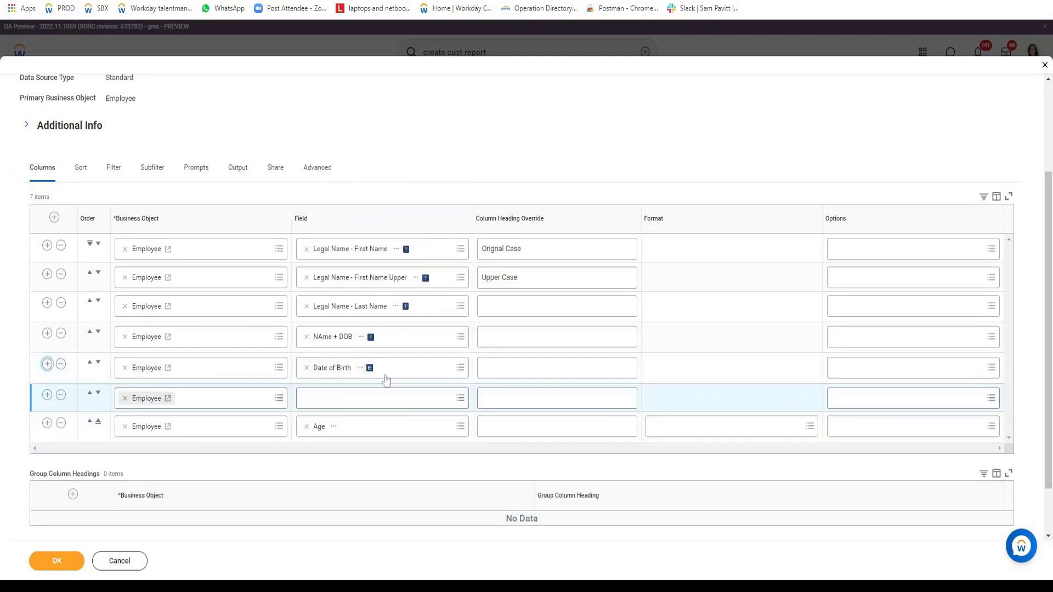
right_click(358, 370)
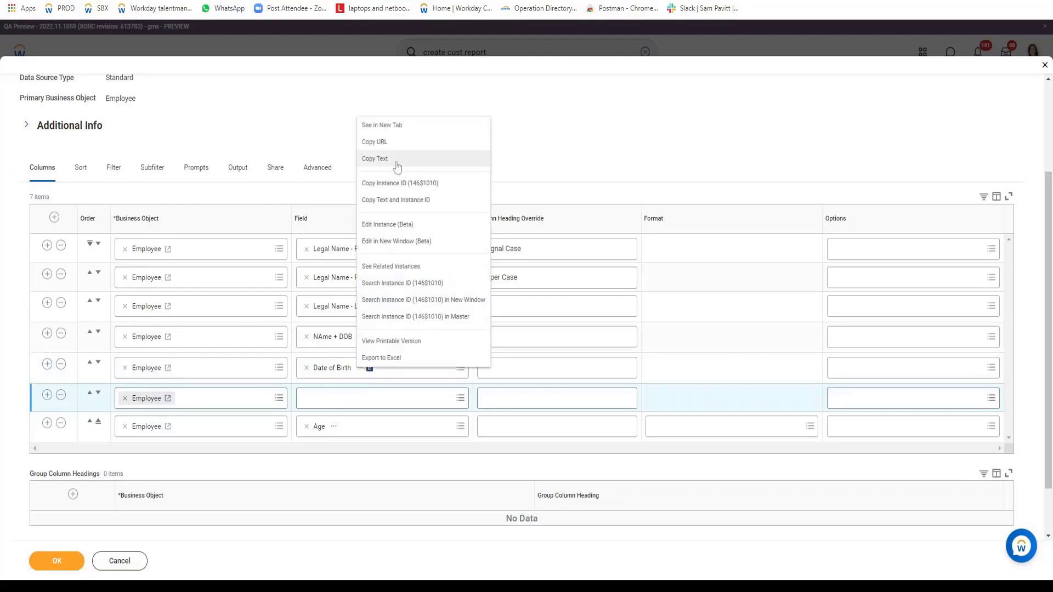
left_click(397, 167)
left_click(378, 398)
type("for,a")
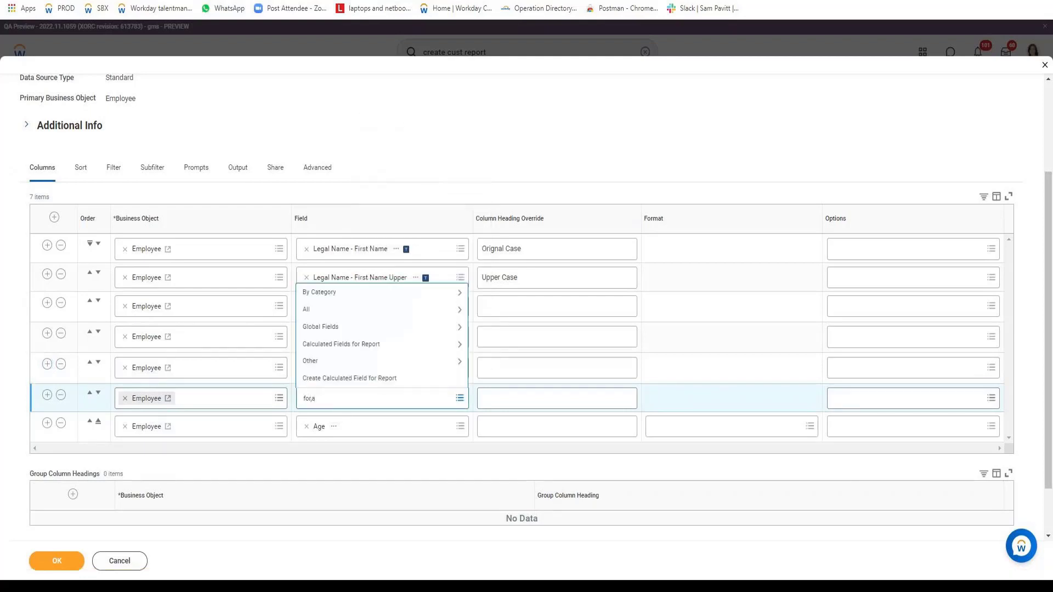
left_click(345, 379)
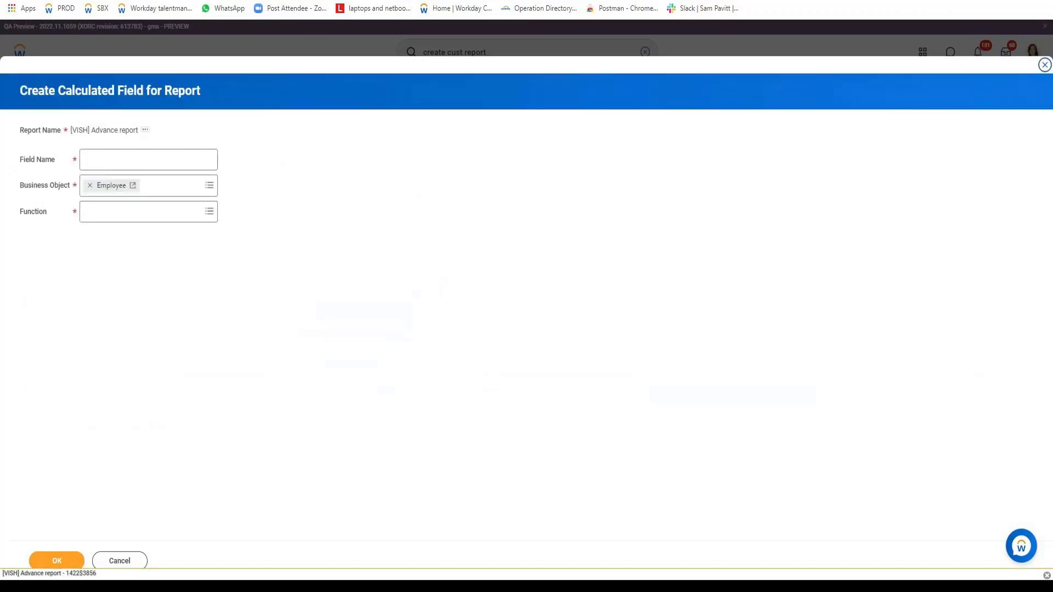
Name the calculated field Date of Birth - Format, assign it the Format Date function, and continue to its calculation settings.
key("ctrl+v")
type("-")
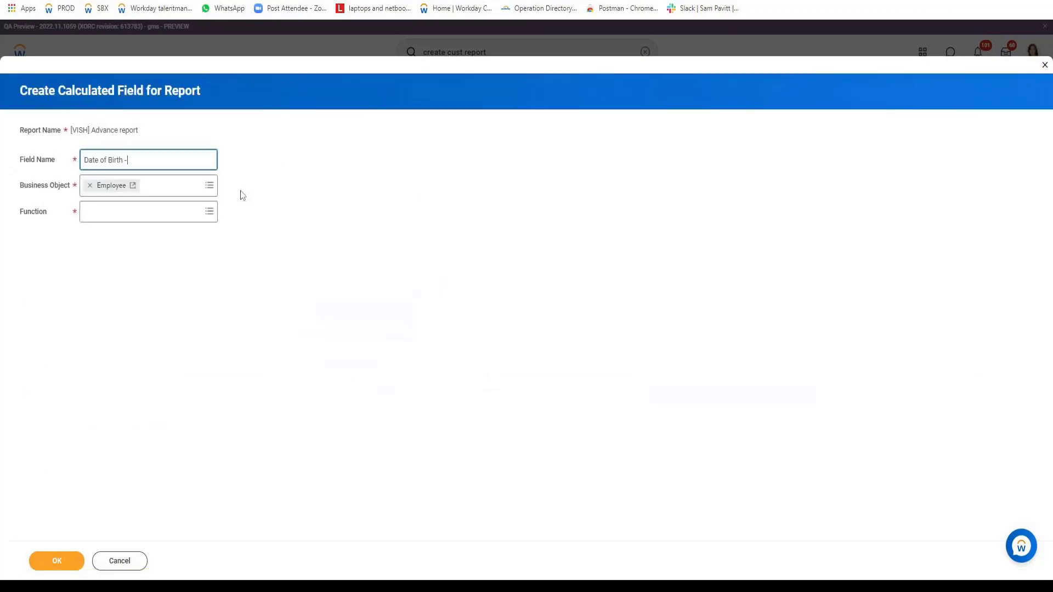
type(" Formaty")
key("BackSpace")
left_click(172, 217)
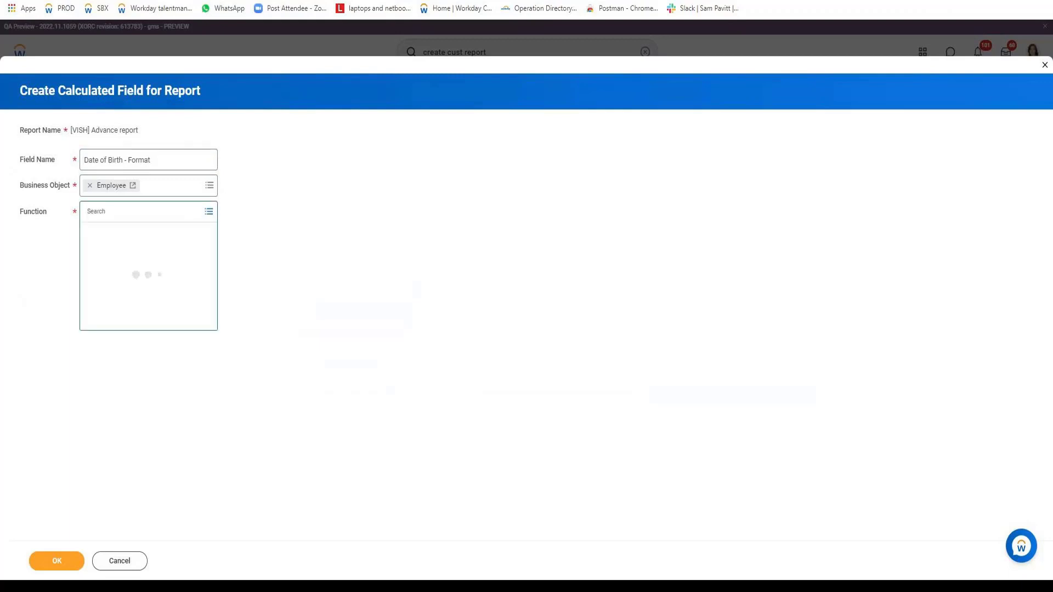
type("date")
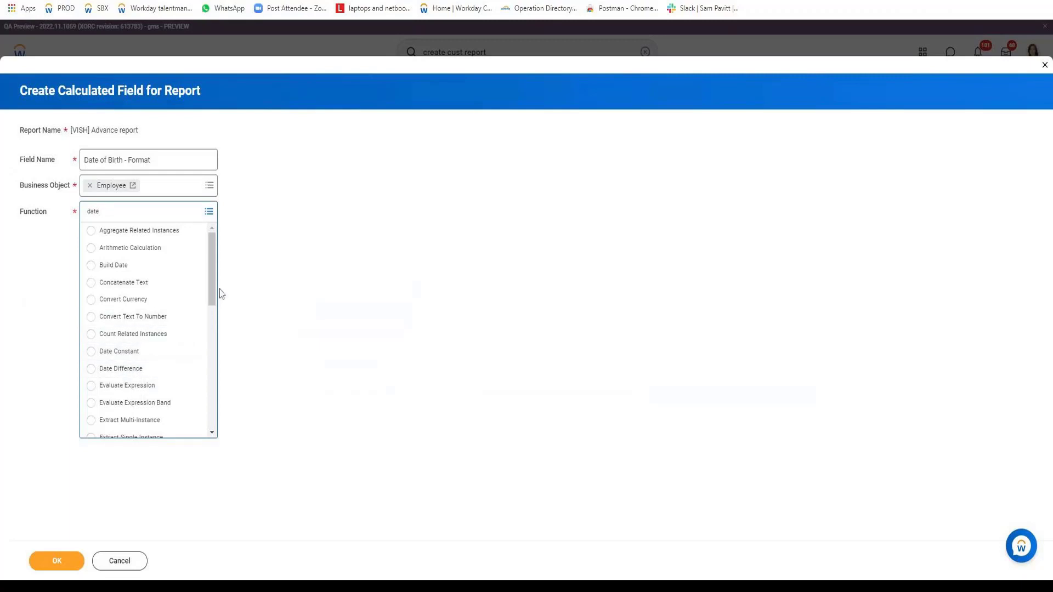
scroll(212, 353, "down", 5)
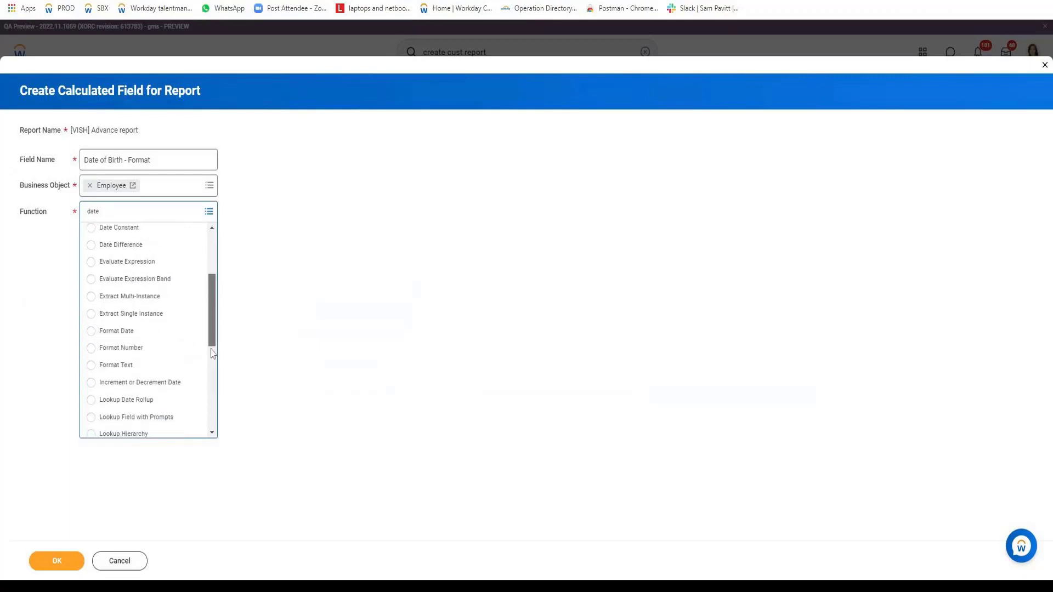
left_click(112, 302)
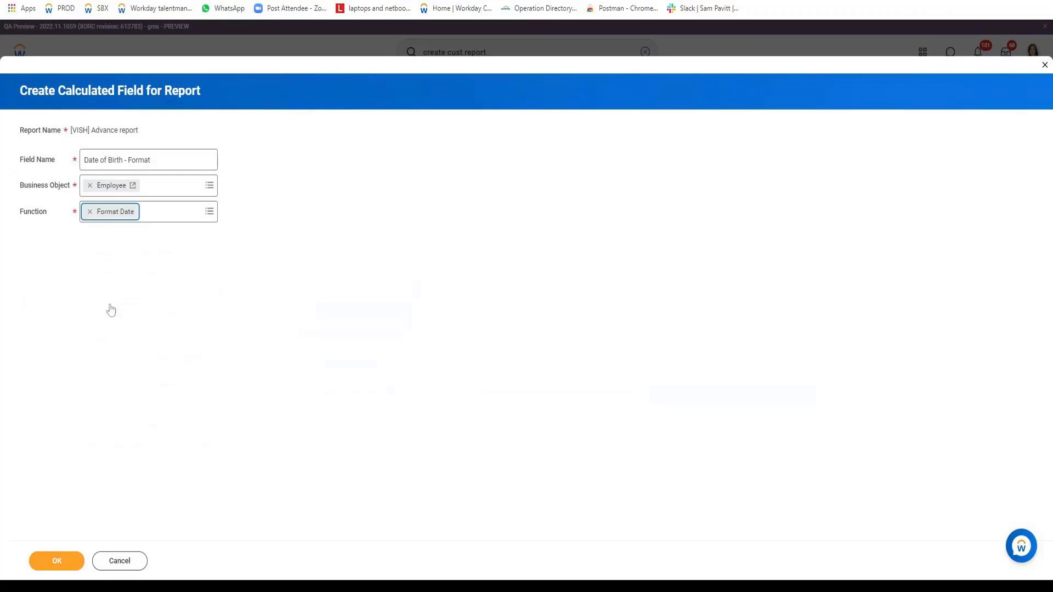
left_click(64, 567)
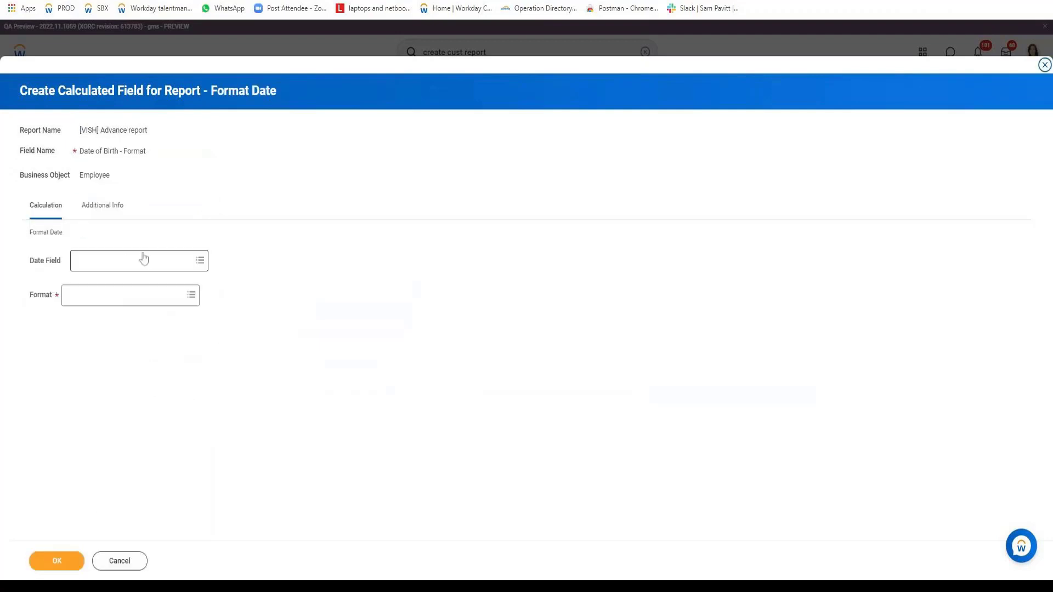
Use Date of Birth as the date field and choose Format Mask as its format.
left_click(144, 259)
type("Date of Birth")
key("Return")
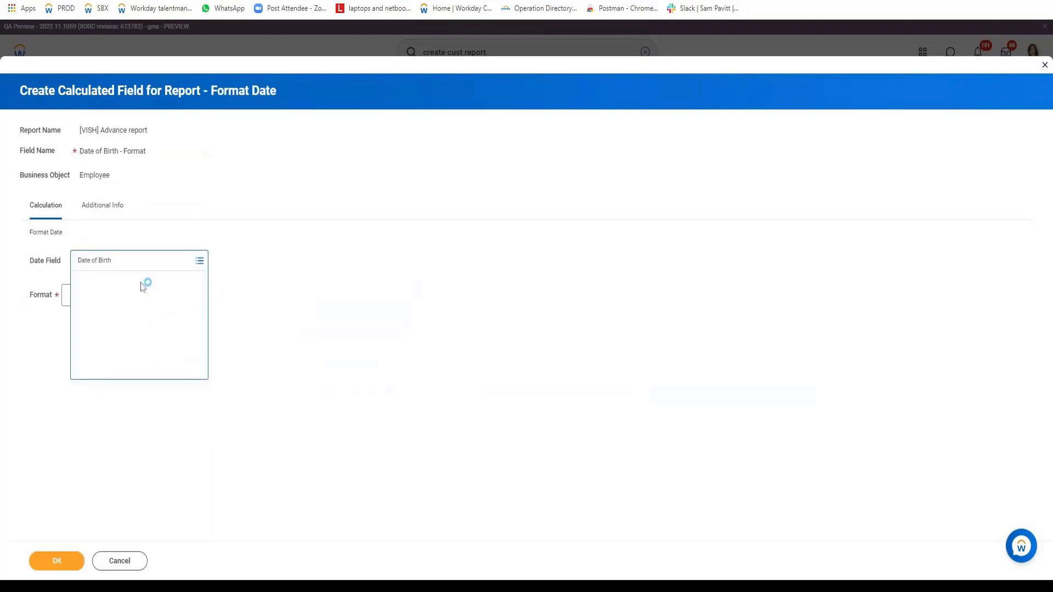
left_click(132, 302)
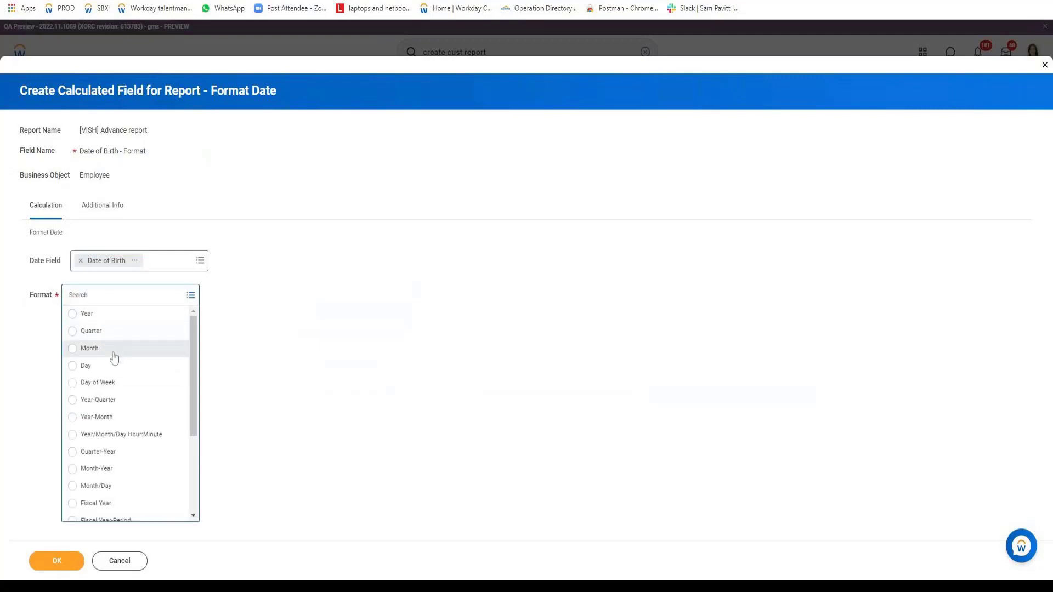
left_click_drag(196, 383, 189, 469)
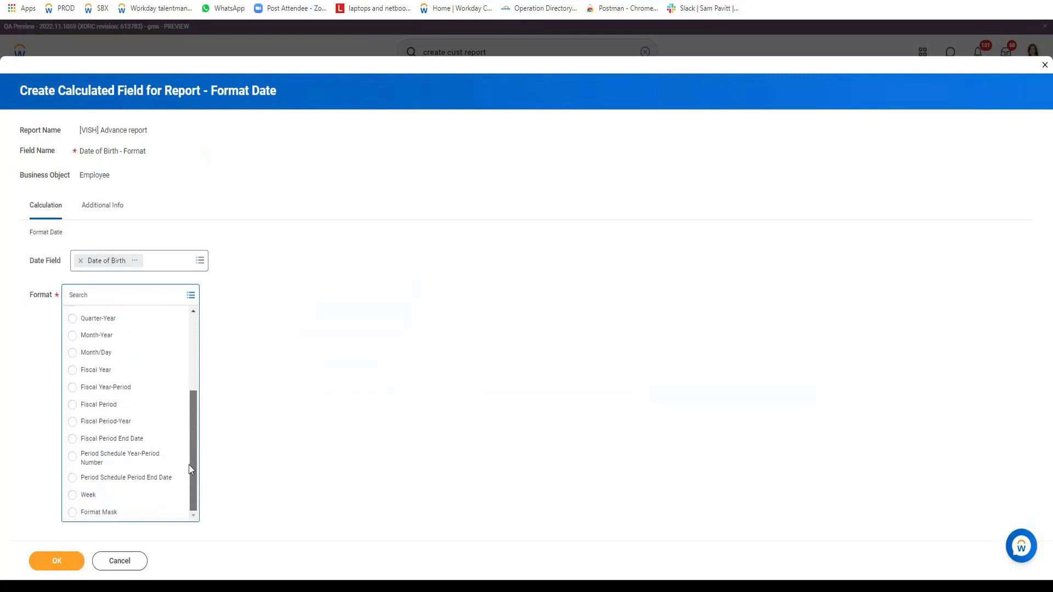
left_click(108, 515)
key("Tab")
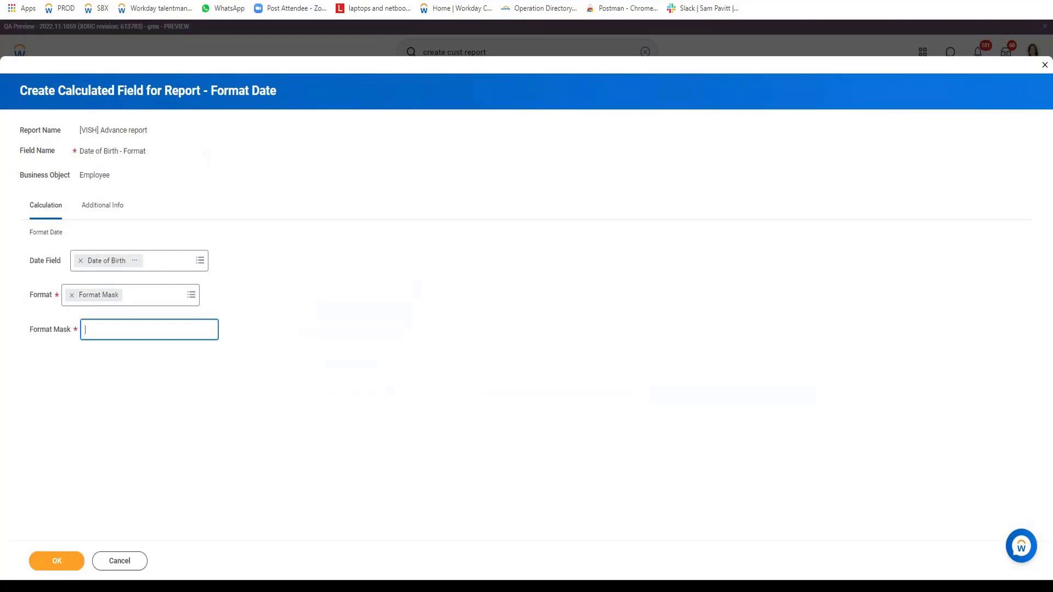
Enter the format mask MMMMDEEEEyyyy, and save the calculated field and the report.
type("MMMM")
type("D")
type("EEEE")
type("yyyy")
left_click(55, 562)
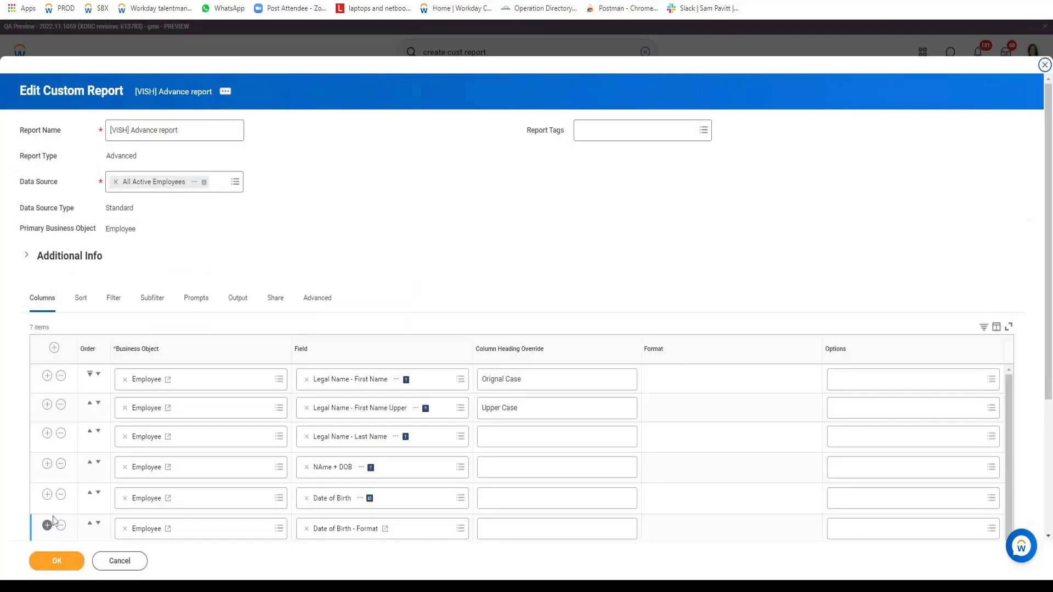
left_click(55, 561)
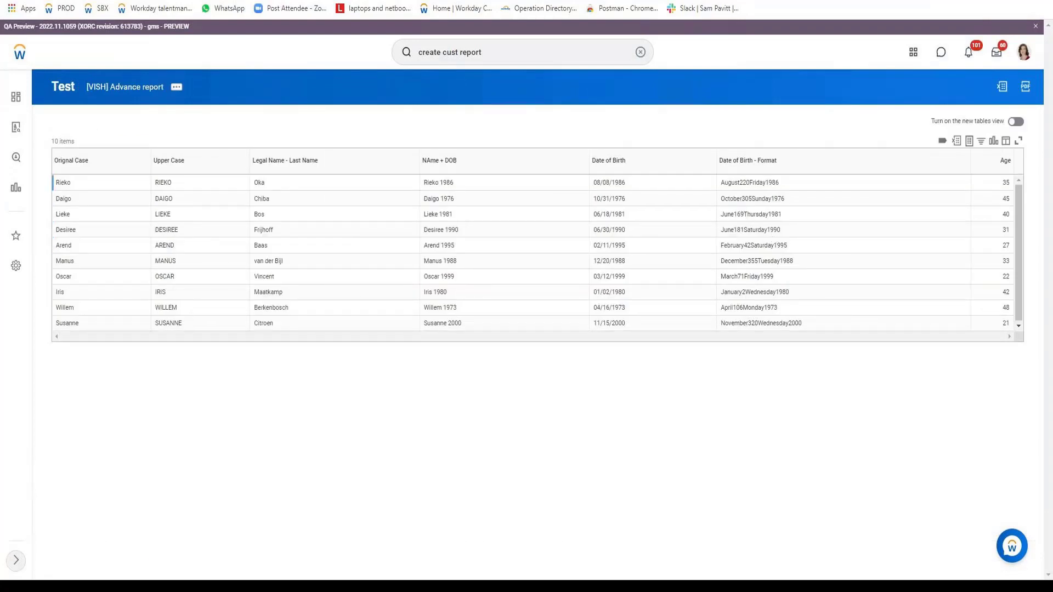
Examine the month, day, weekday and year parts in the first rows of the tested Date of Birth - Format column.
left_click_drag(724, 183, 783, 184)
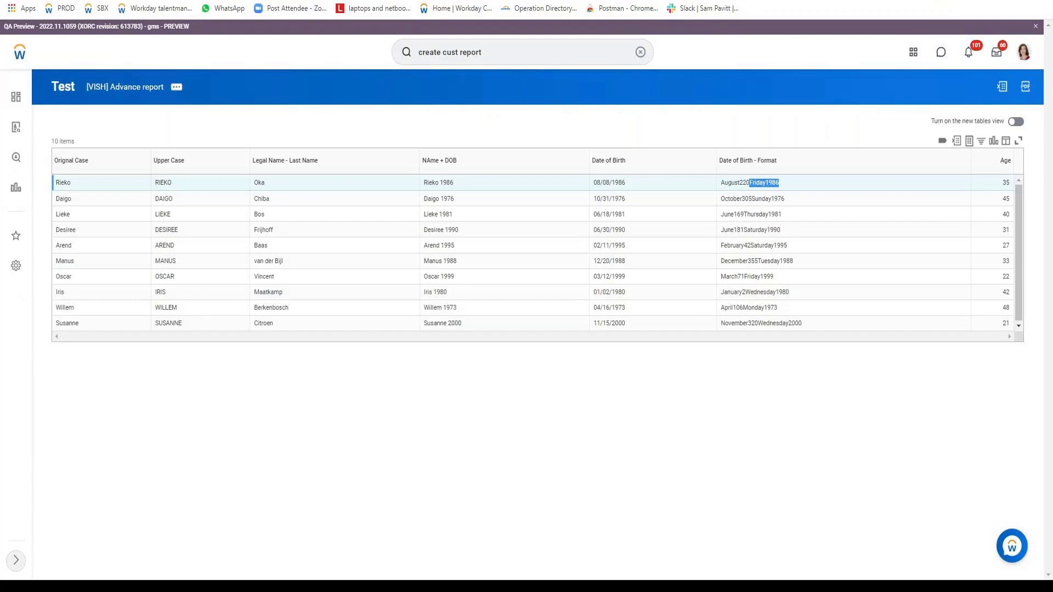
left_click(752, 199)
left_click_drag(747, 200, 752, 199)
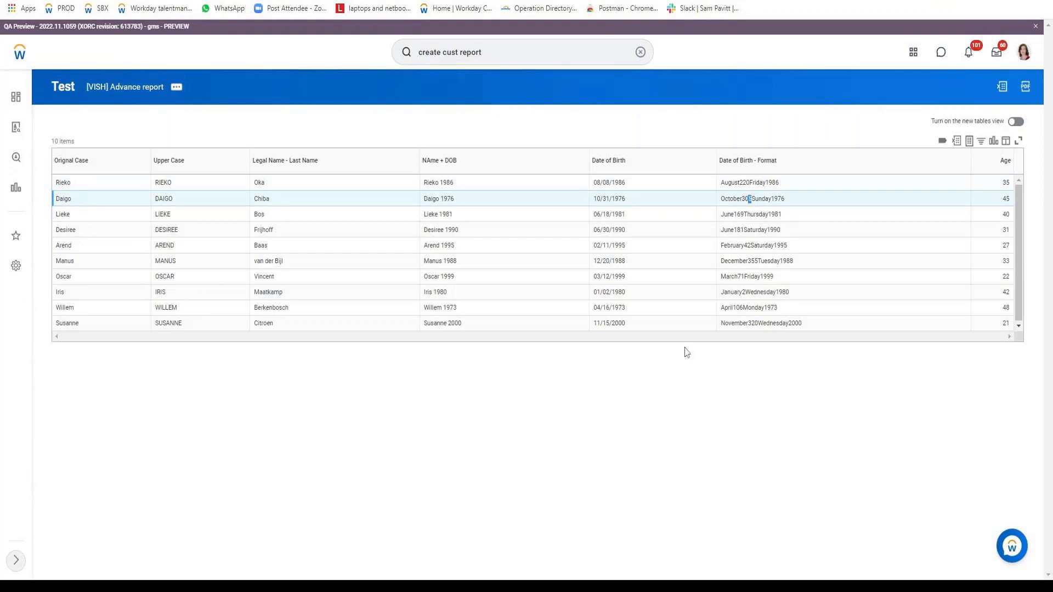
Reopen the advanced report for editing from the test output and go to its date of birth columns.
left_click(176, 87)
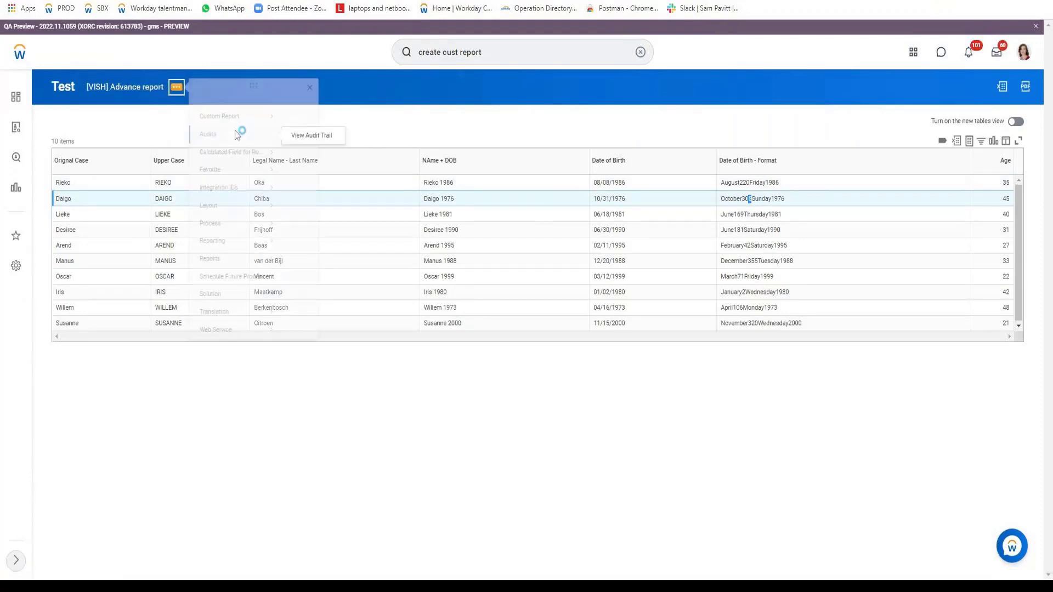
mouse_move(236, 127)
left_click(301, 130)
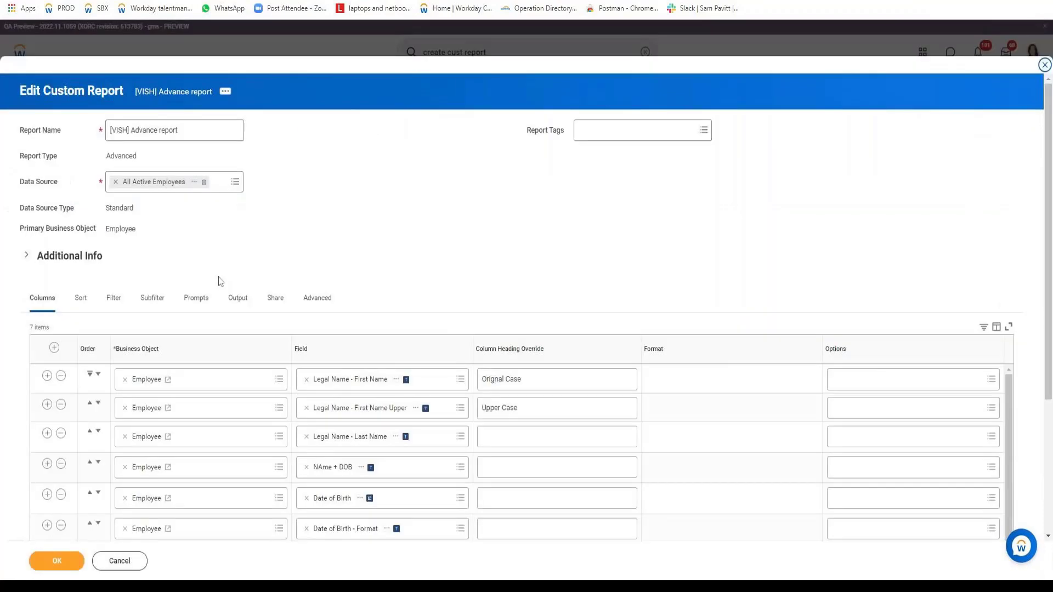
scroll(220, 279, "down", 4)
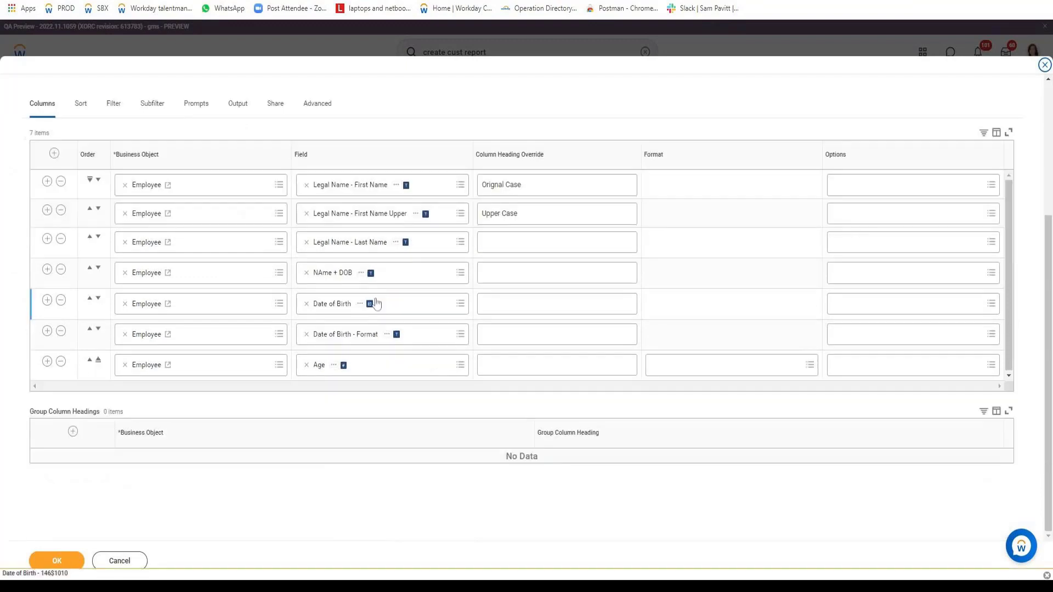
Open the Date of Birth - Format calculated field in its own view and start editing it for the report.
right_click(396, 329)
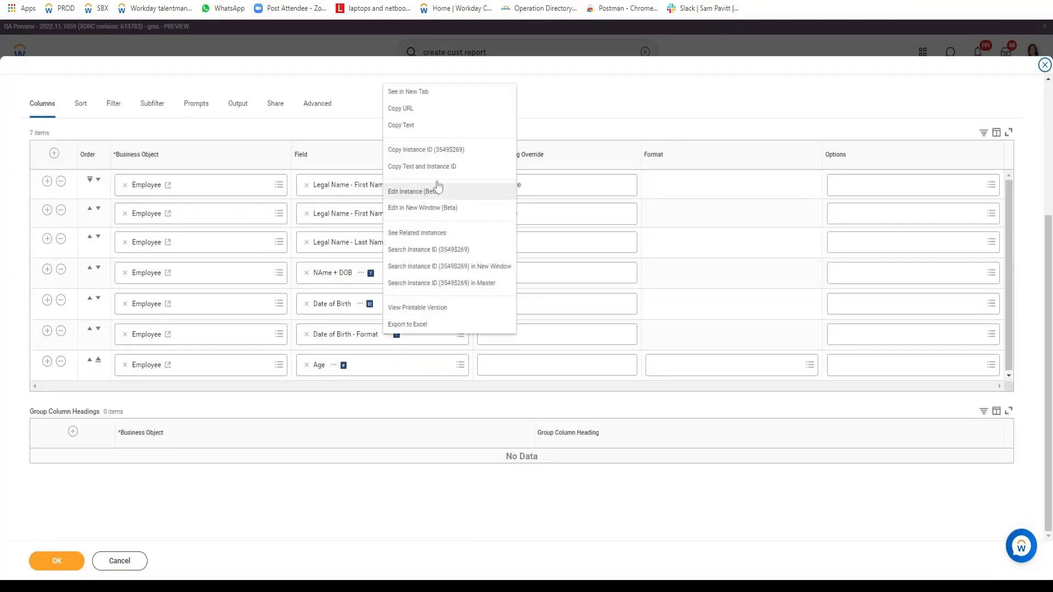
left_click(400, 188)
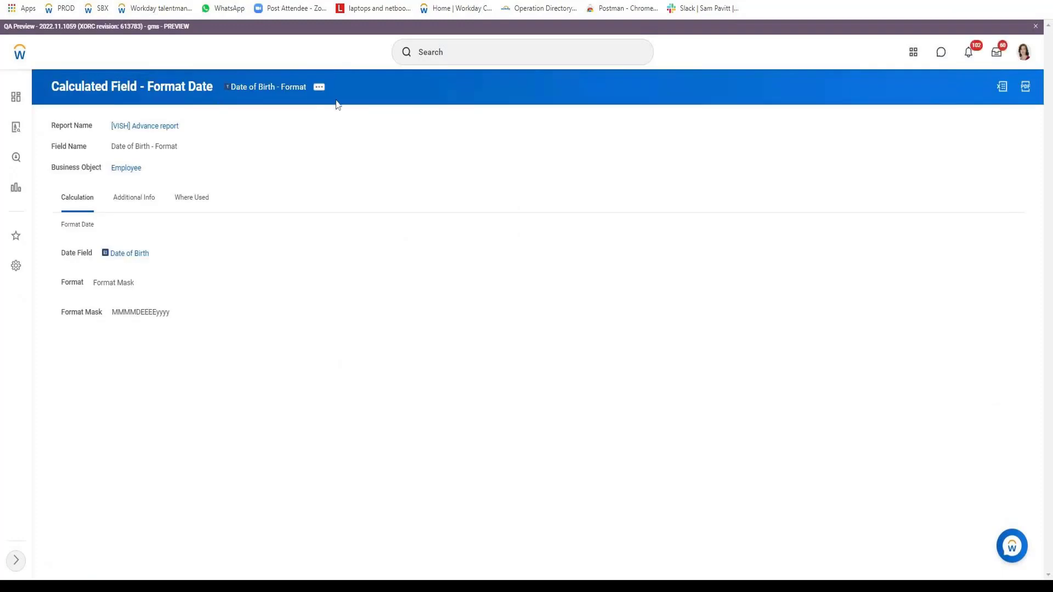
left_click(321, 91)
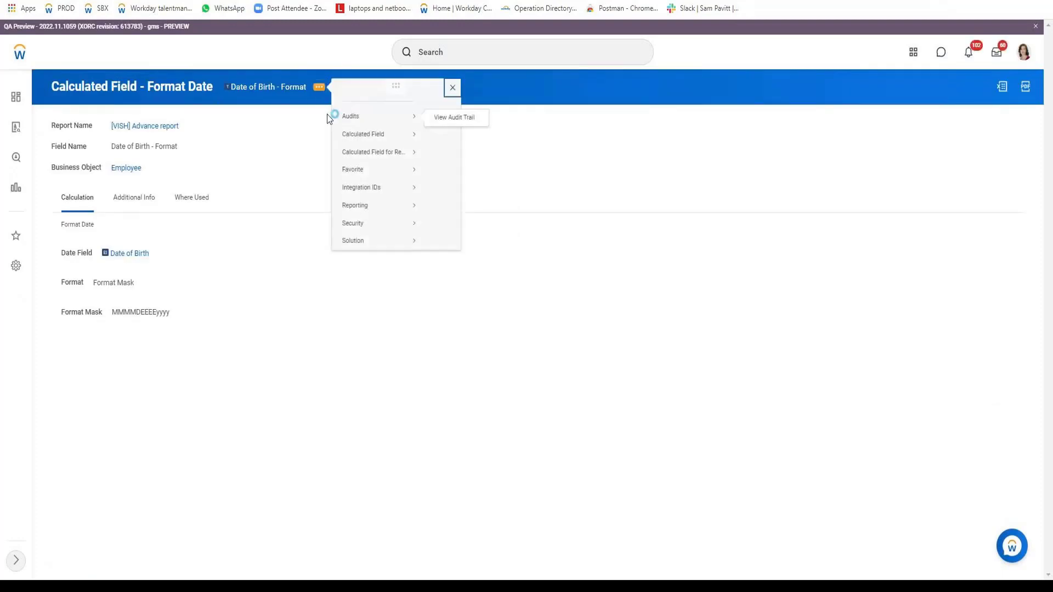
mouse_move(382, 148)
mouse_move(397, 166)
left_click(443, 167)
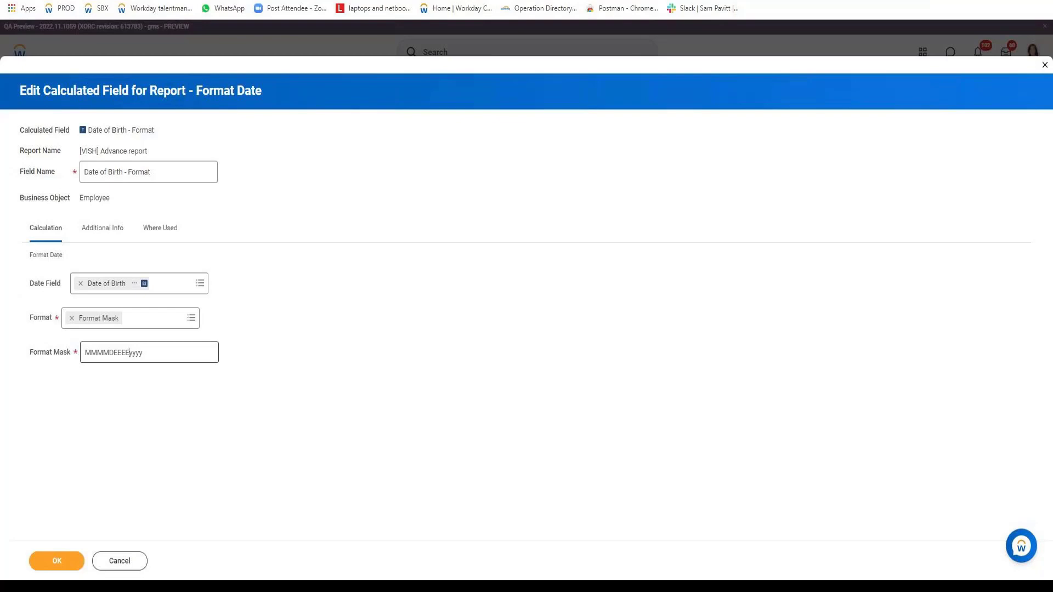
Remove the day-in-year letter D from the format mask so it reads MMMMEEEEyyyy.
left_click(132, 354)
key("shift+Left")
key("shift+Left")
key("shift+Left")
key("shift+Left")
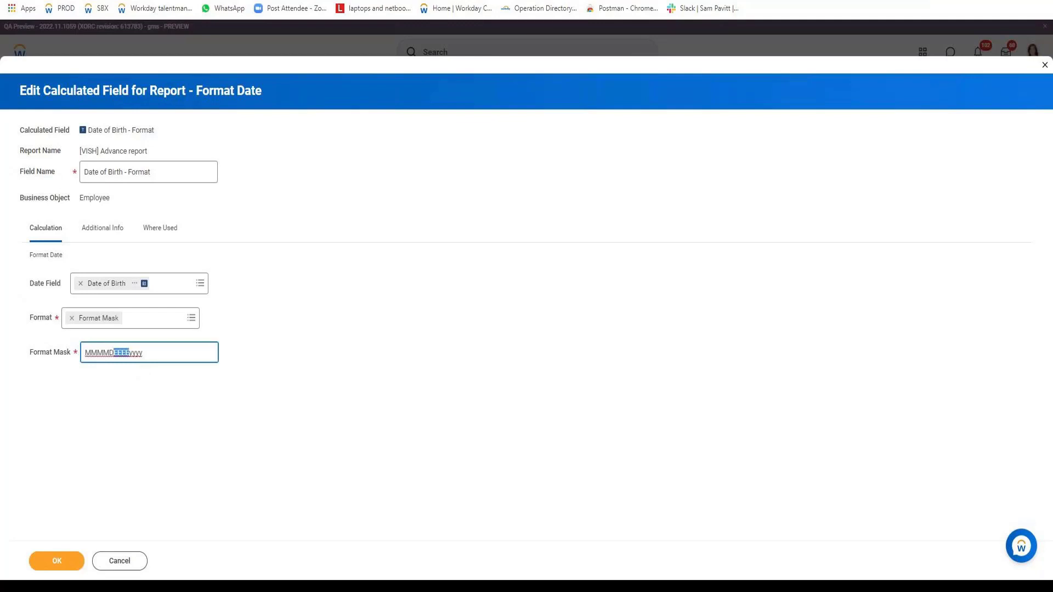
key("Left")
key("shift+Left")
key("BackSpace")
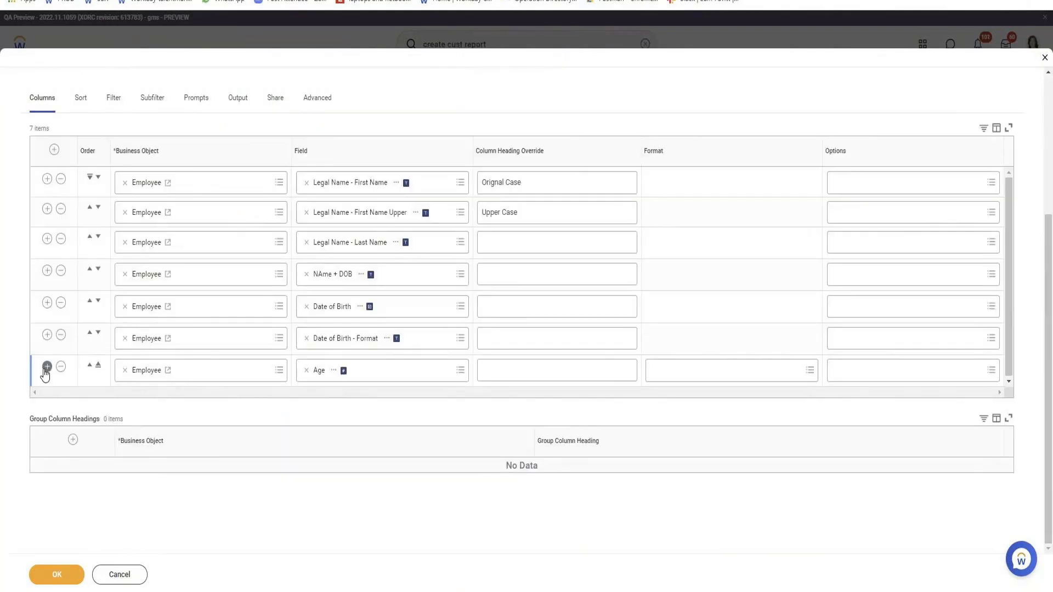
Add an Employee column after Age in the advanced report and start a new calculated field for it.
left_click(47, 368)
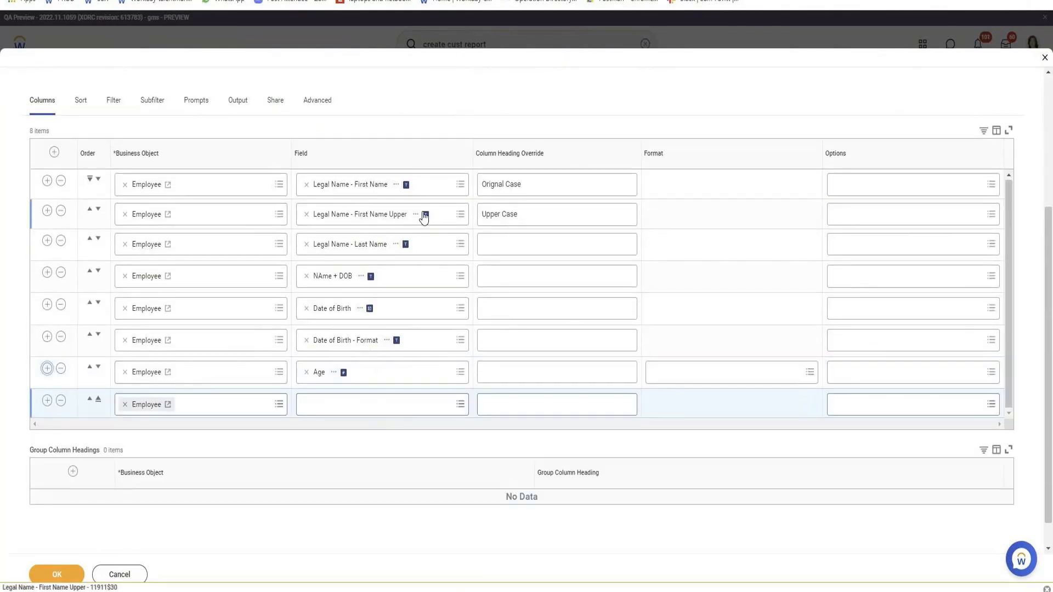
left_click(325, 406)
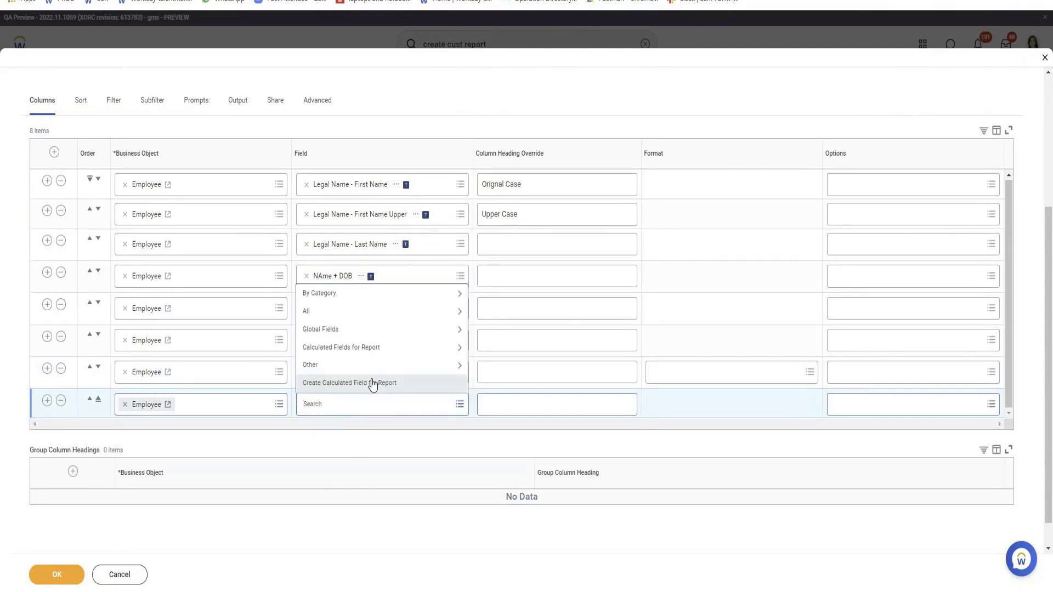
left_click(373, 383)
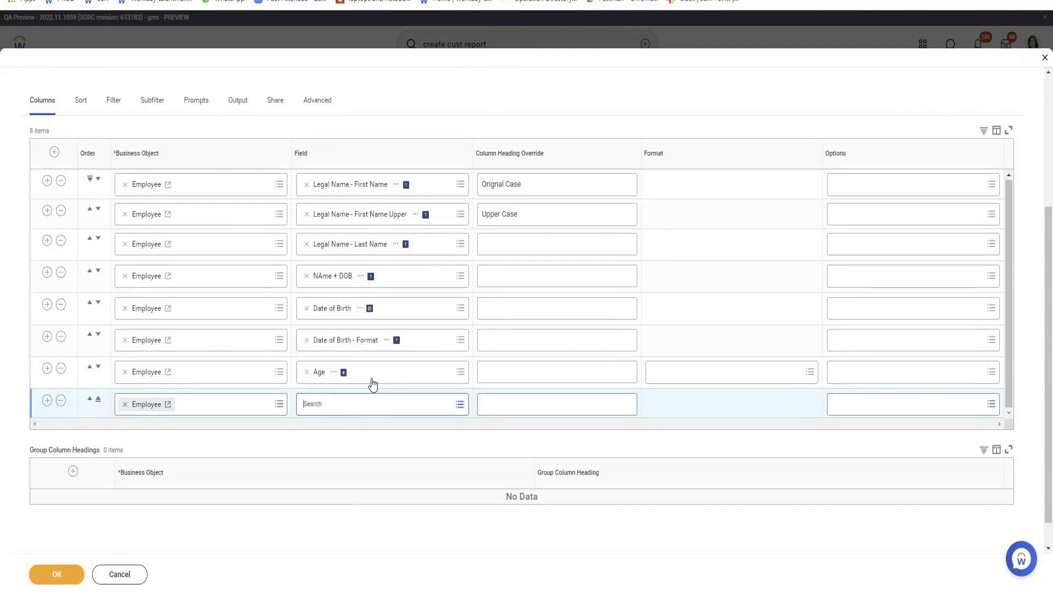
Name the calculated field Format Age Number and create it with the Format Number function.
left_click(130, 160)
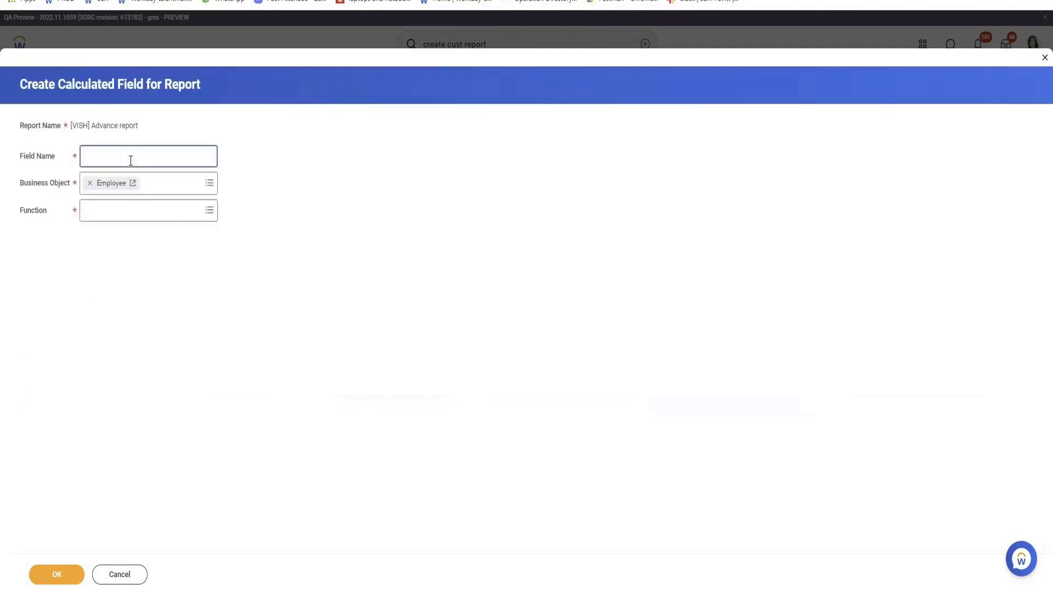
type("Formant GAe Number")
key("ctrl+shift+Right")
type("Age")
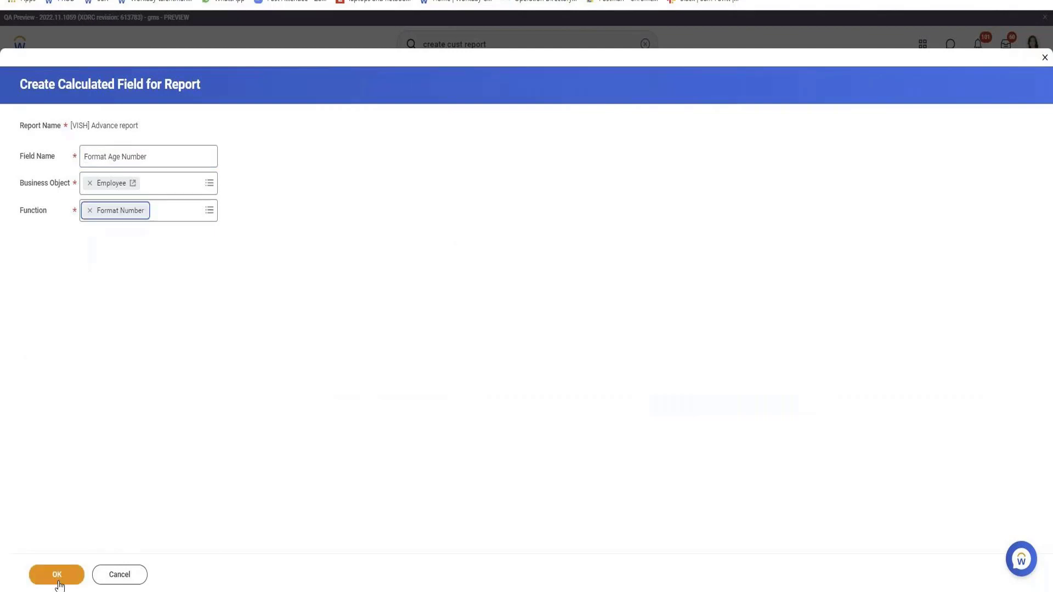
left_click(58, 576)
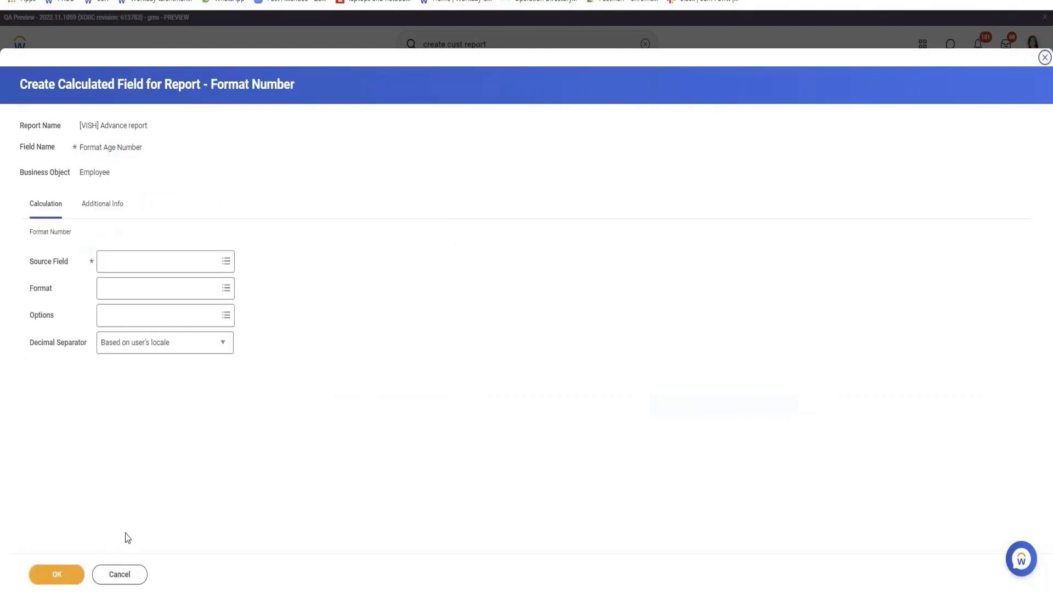
Use Age as the source field, choose the format #,##0.0 "MB", and save the calculated field.
left_click(186, 269)
type("Age")
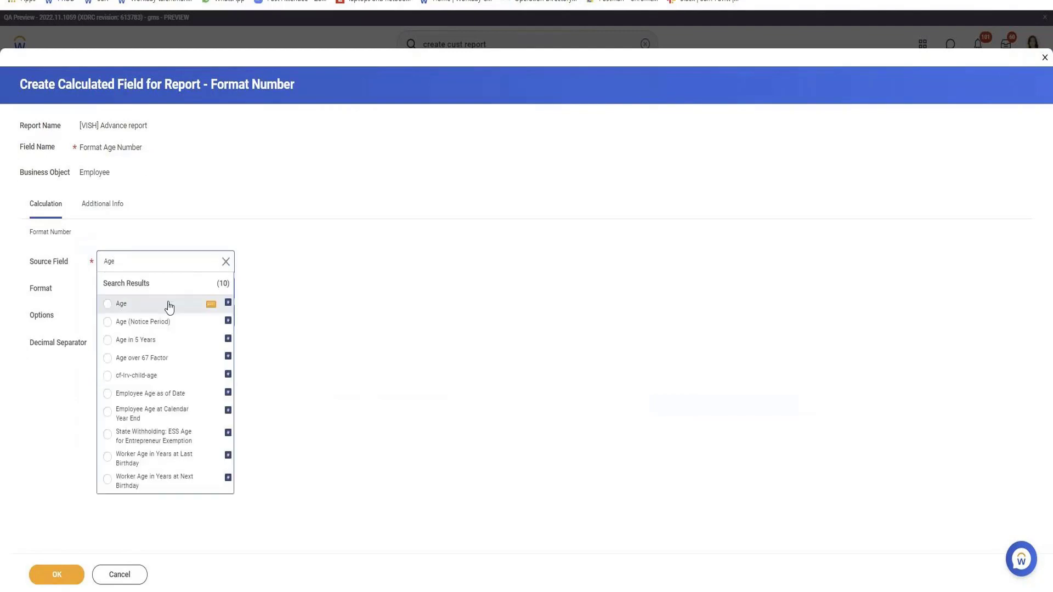
left_click(166, 305)
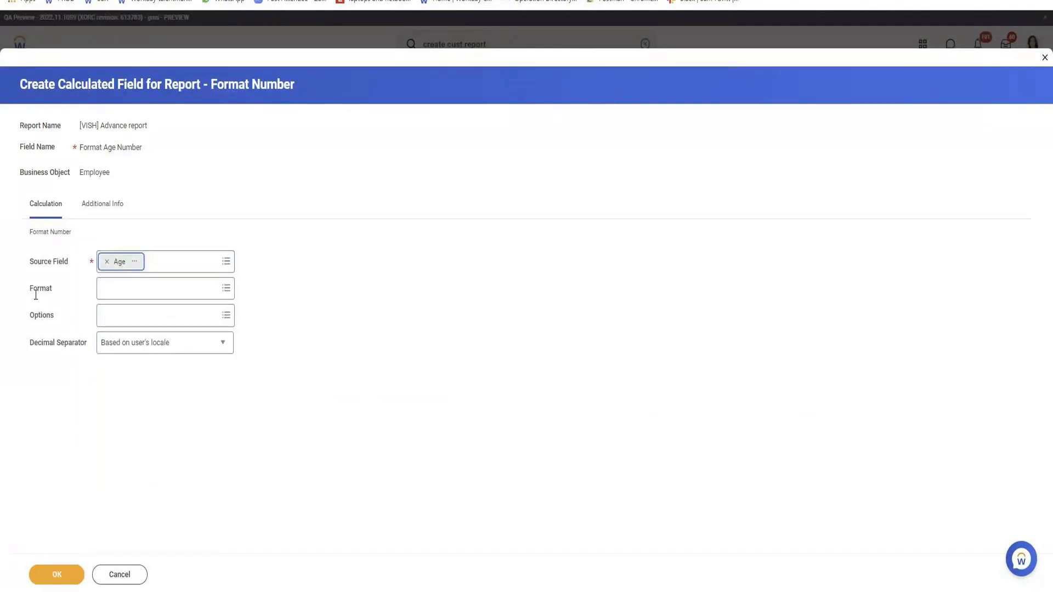
left_click(134, 293)
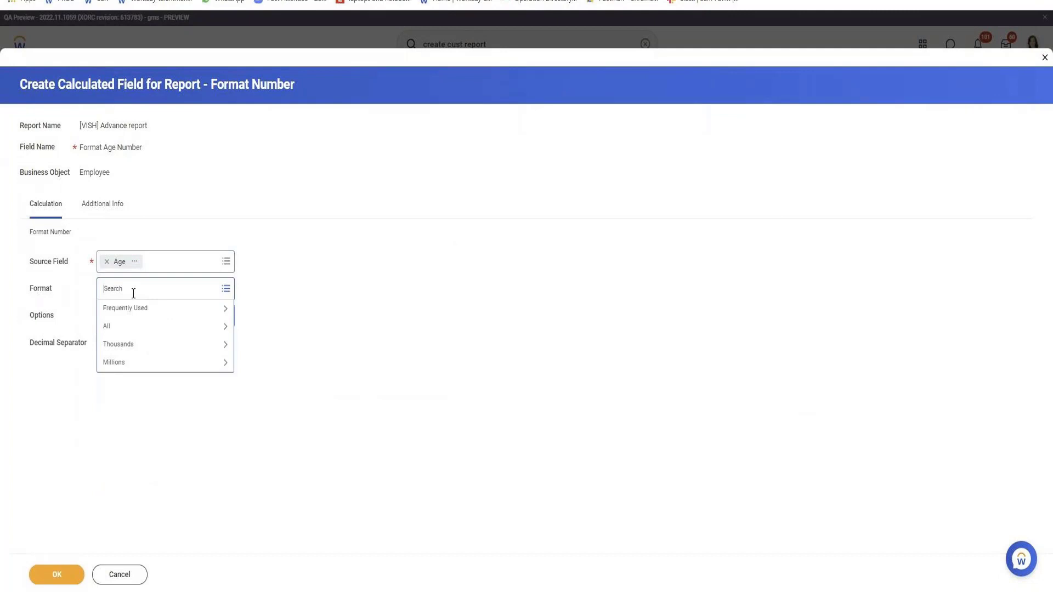
left_click(129, 327)
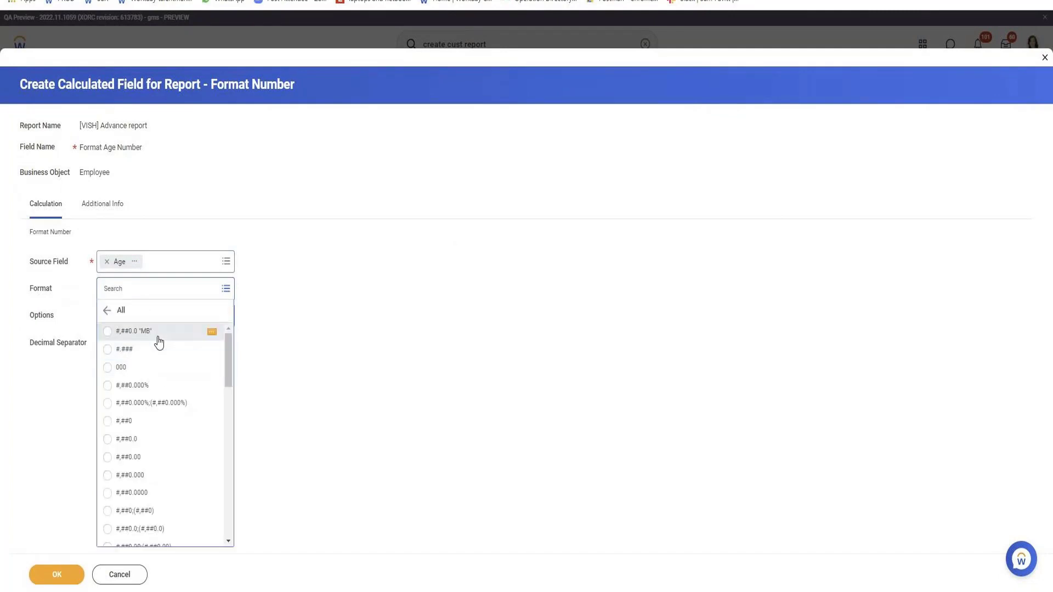
left_click(159, 342)
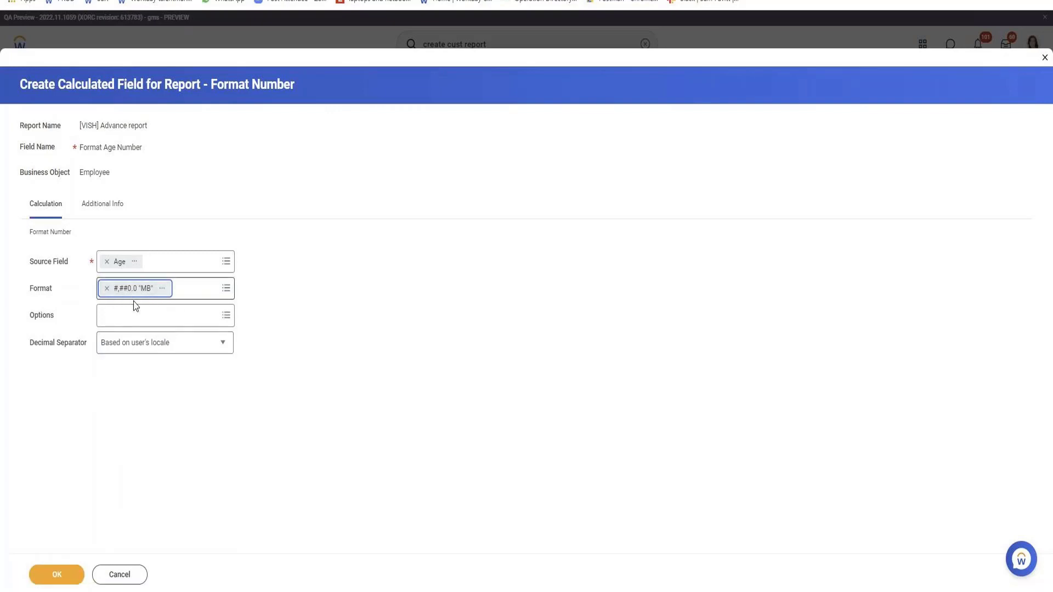
left_click(67, 575)
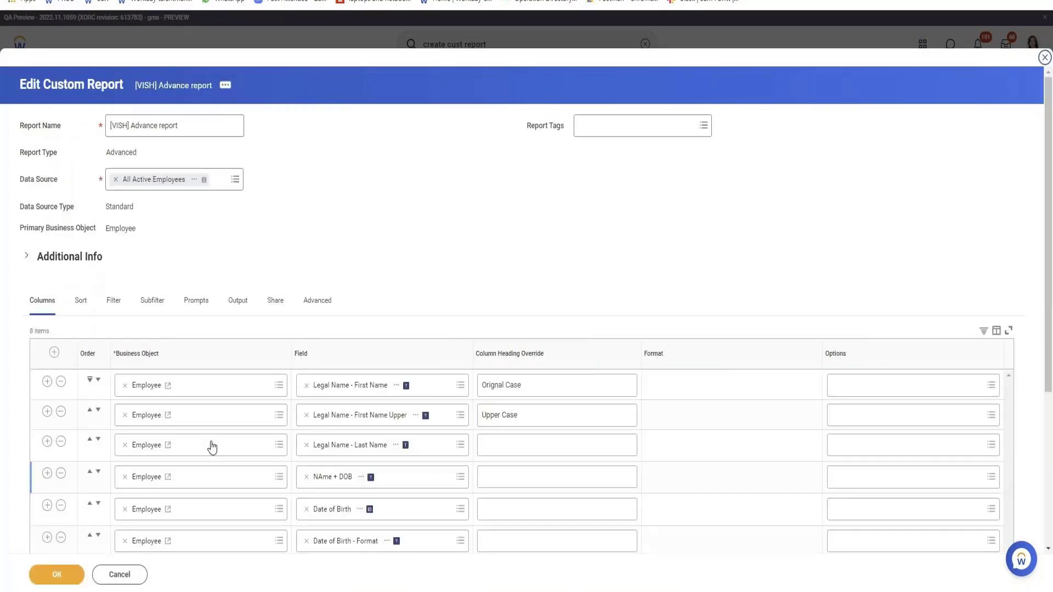
Save the report and test it, checking the Format Age Number value in the first row.
left_click(54, 575)
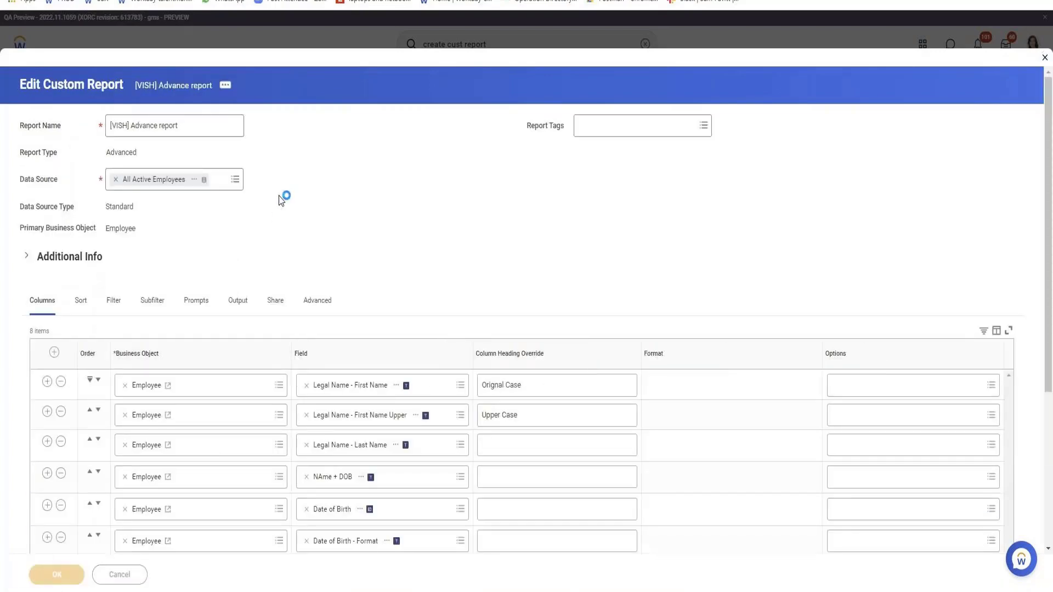
scroll(281, 199, "down", 2)
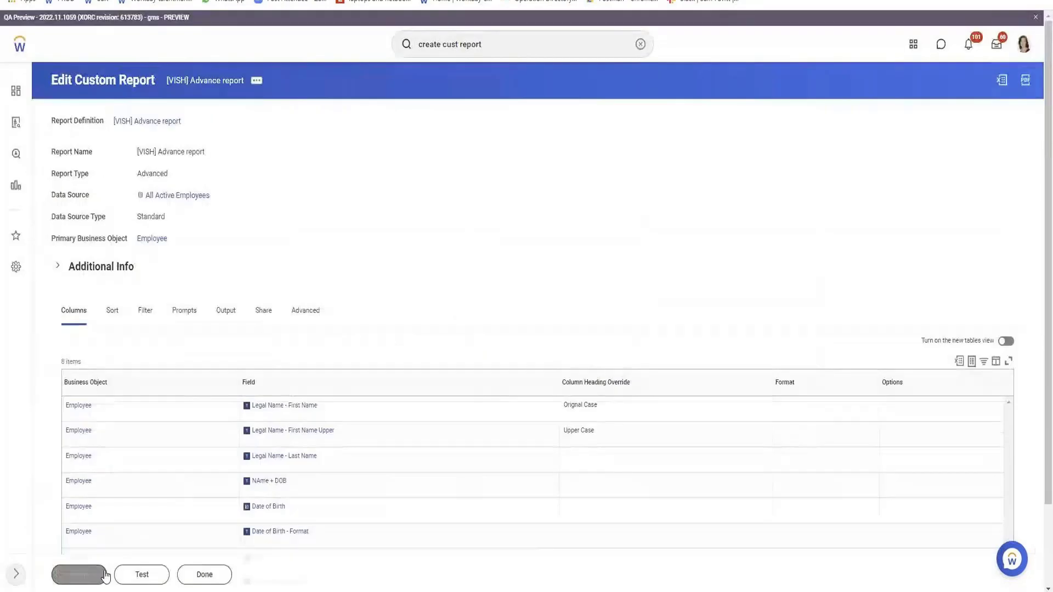
left_click(141, 574)
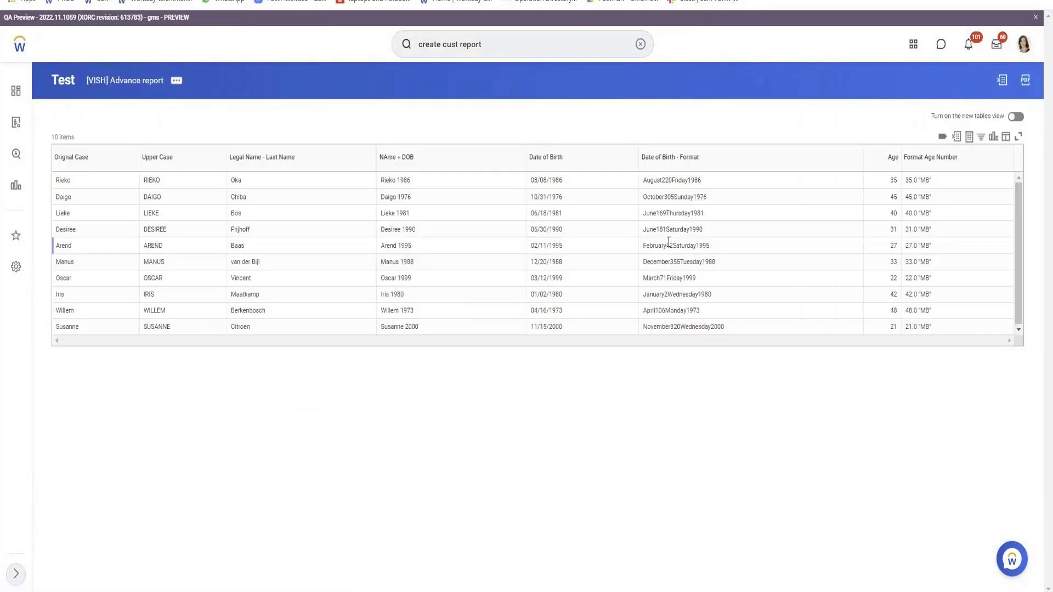
left_click_drag(911, 180, 947, 189)
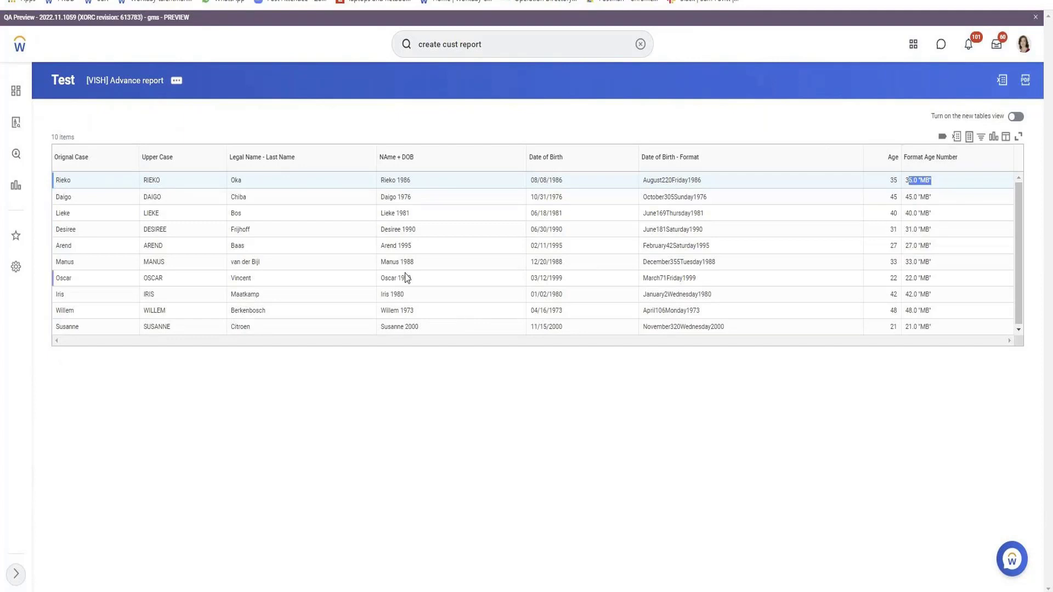
Reopen the advanced report for editing from the test output and go to its last columns.
left_click(178, 81)
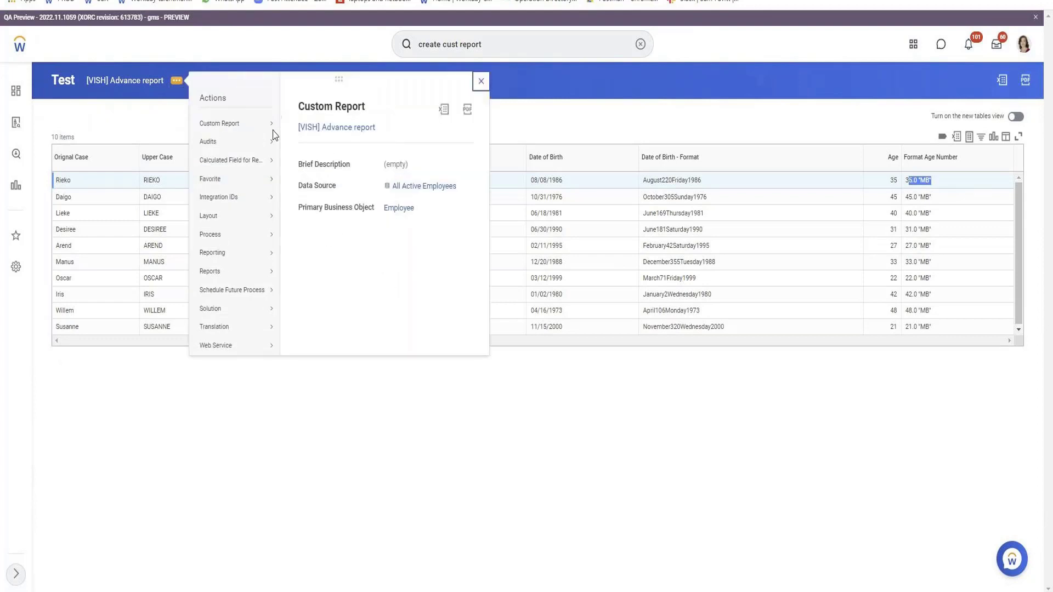
left_click(295, 123)
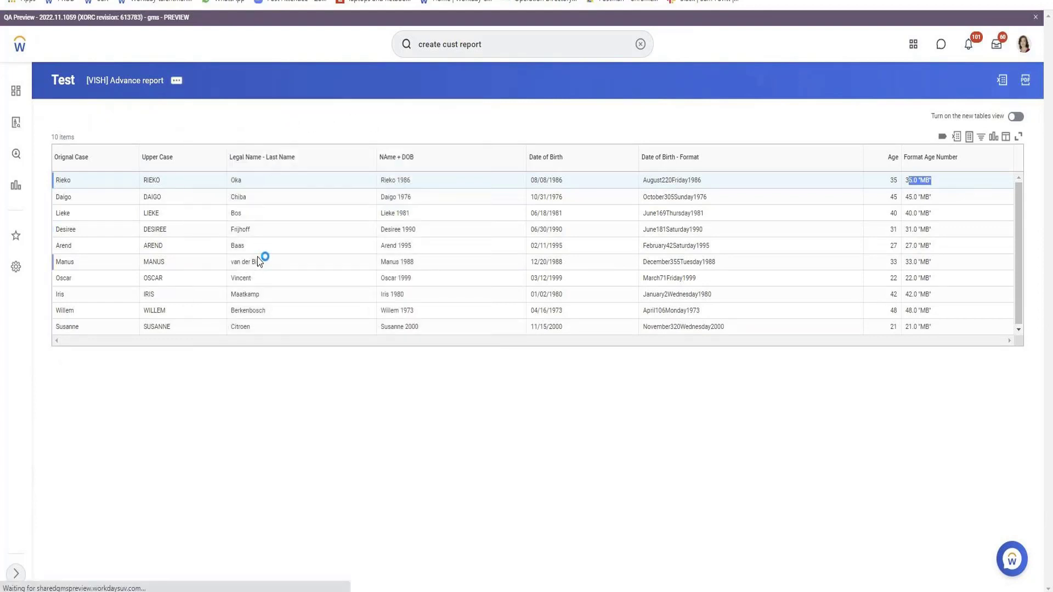
scroll(259, 261, "down", 3)
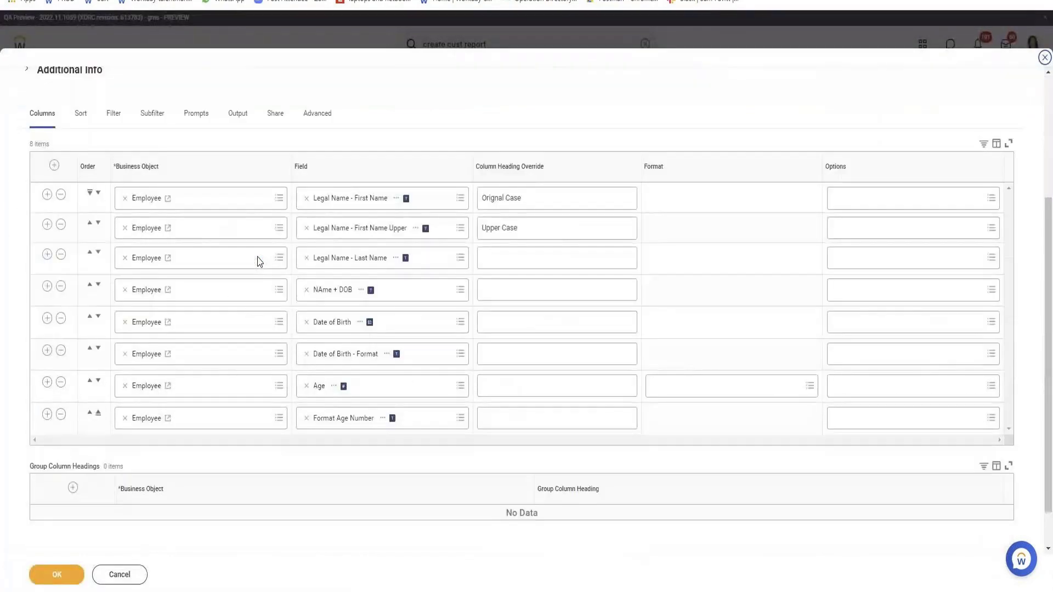
scroll(260, 262, "down", 1)
Add an Employee column after Format Age Number and start creating a calculated field for it.
left_click(47, 366)
left_click(350, 369)
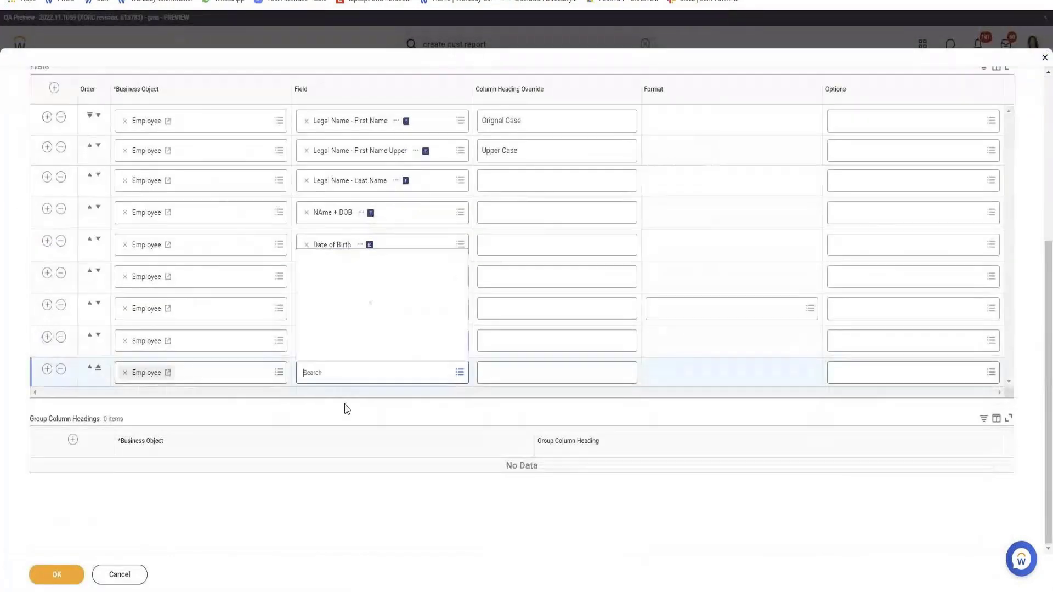
left_click(351, 360)
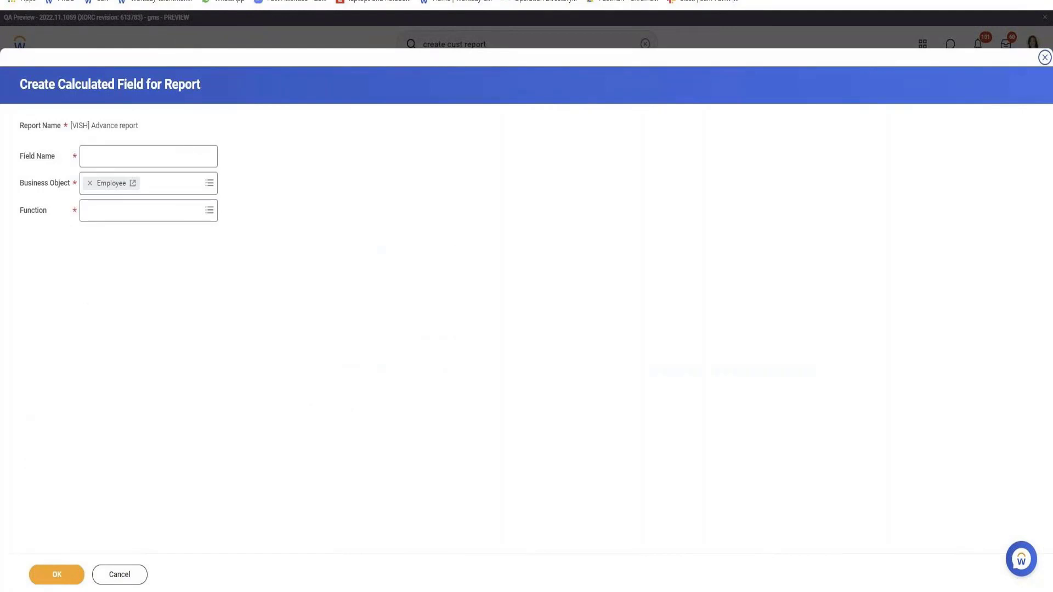
Look through the available calculation functions and choose Arithmetic Calculation for the new field.
left_click(184, 217)
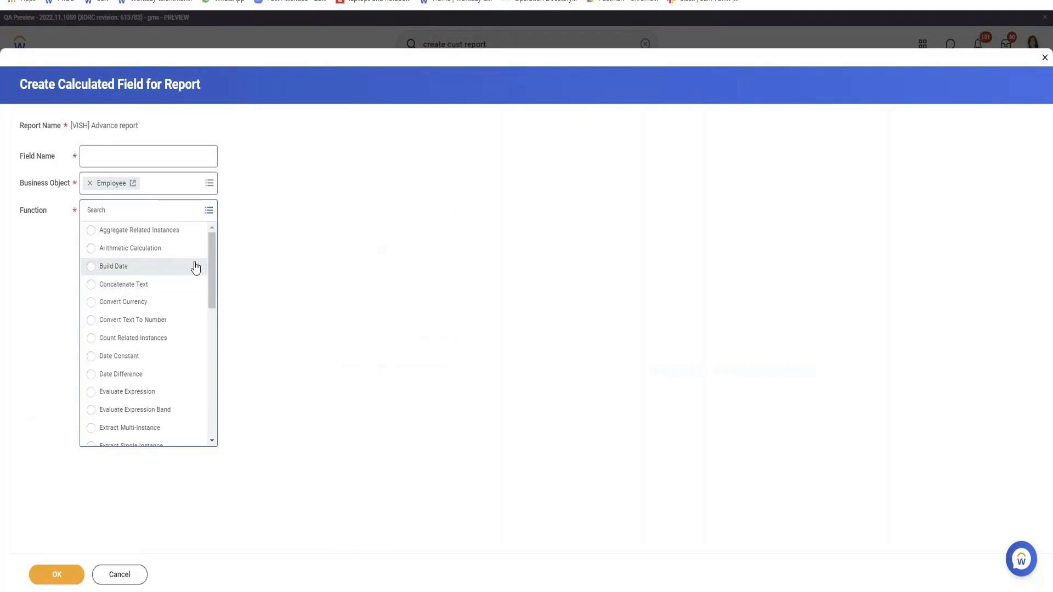
left_click_drag(213, 252, 205, 277)
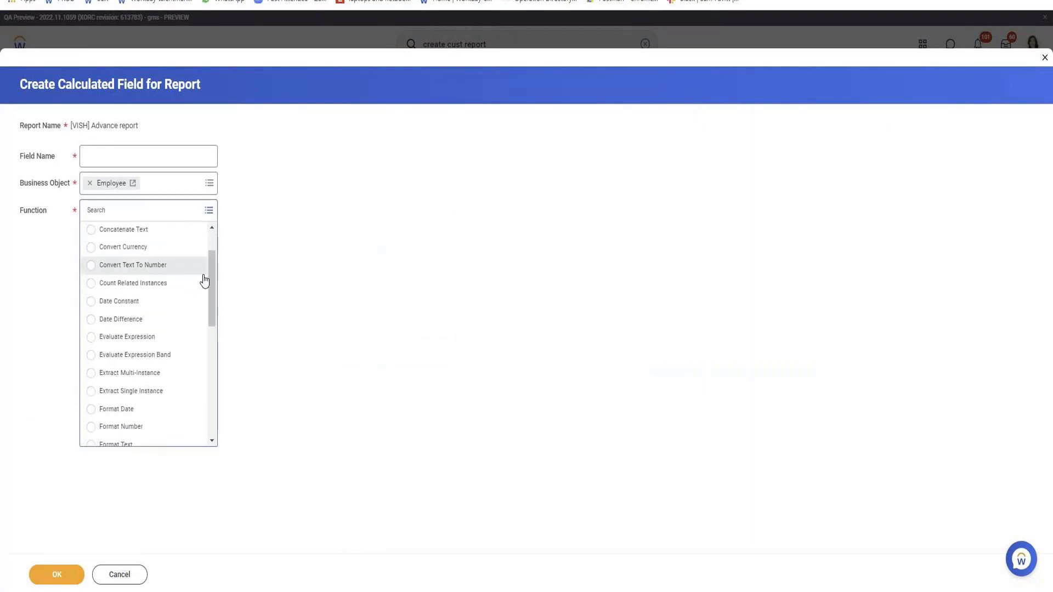
scroll(186, 329, "down", 3)
scroll(200, 291, "down", 2)
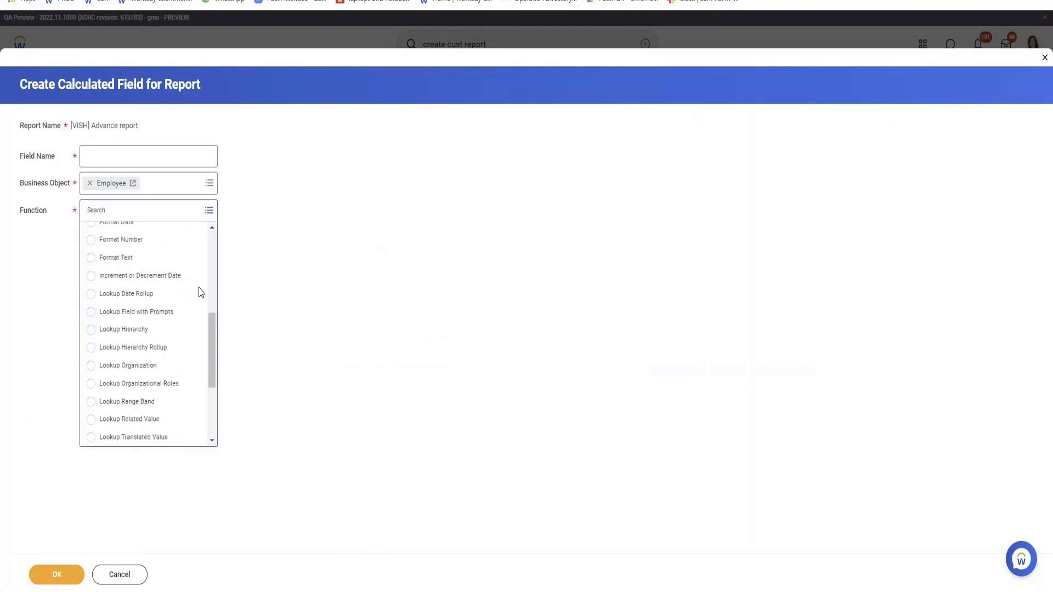
scroll(165, 395, "down", 3)
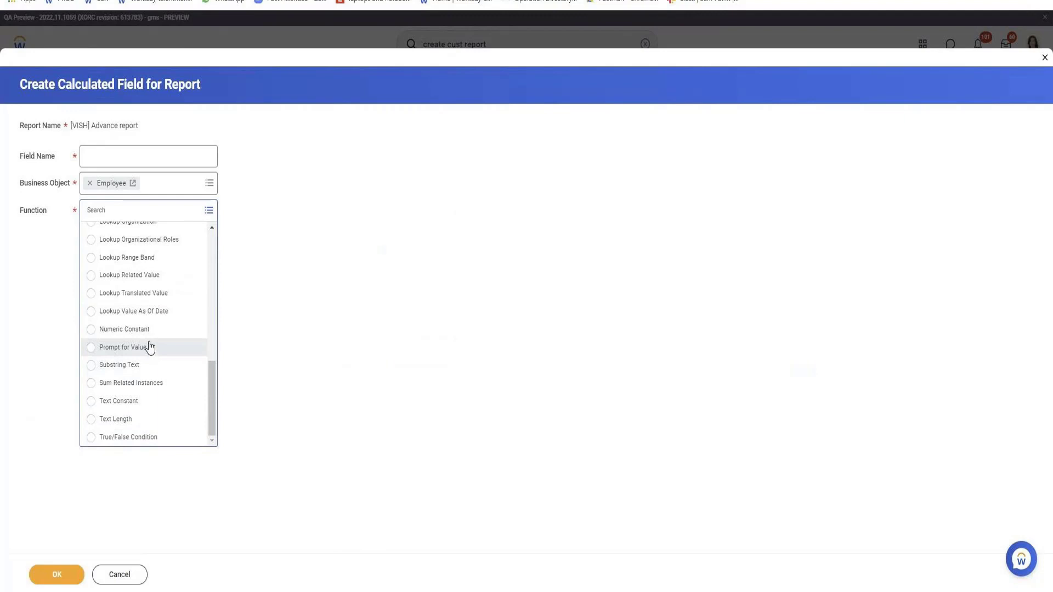
scroll(145, 344, "up", 2)
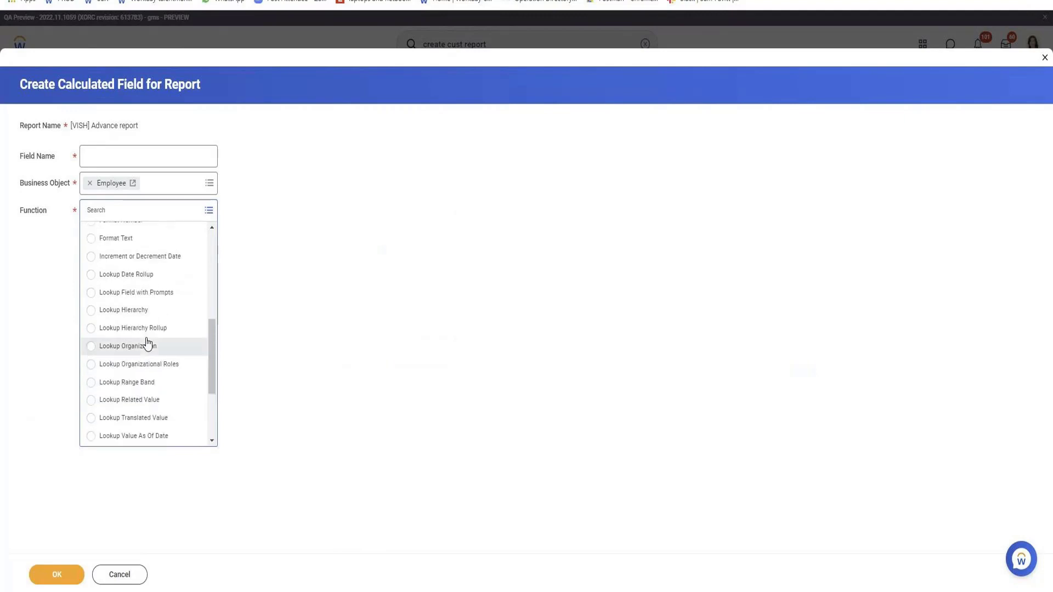
scroll(154, 351, "up", 5)
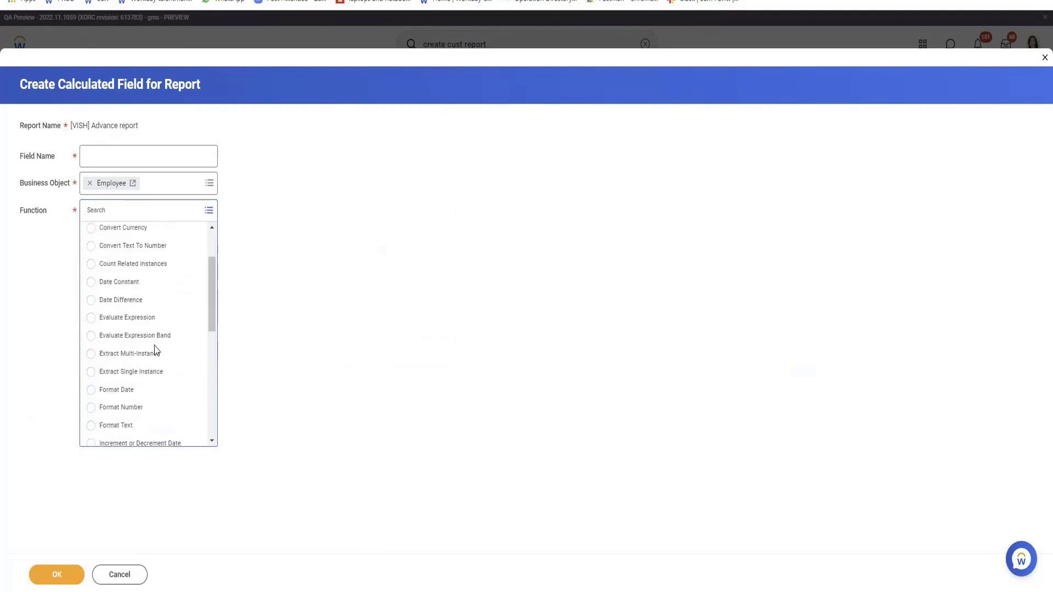
scroll(155, 350, "up", 2)
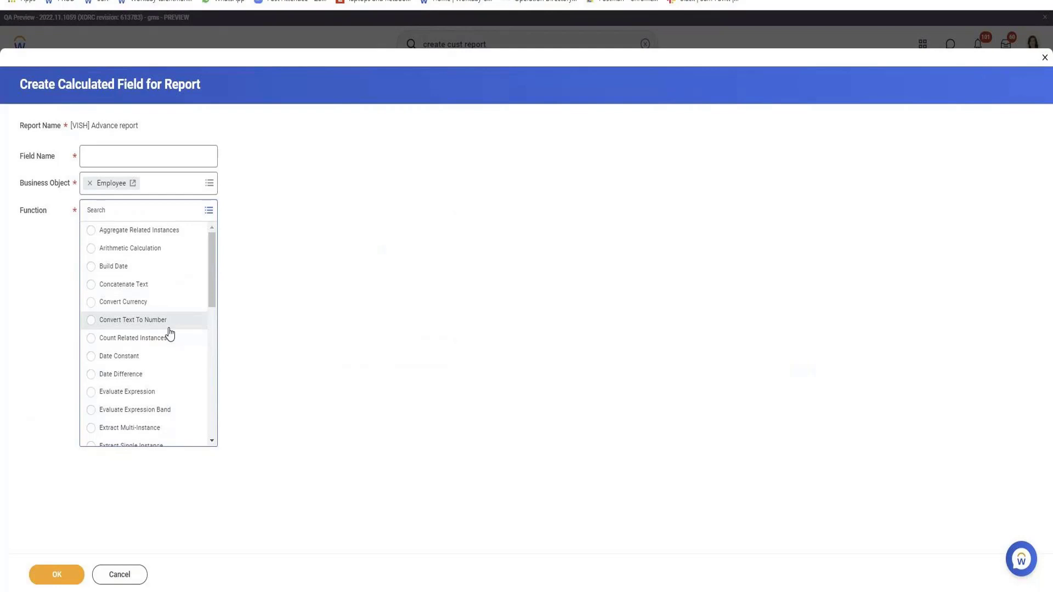
left_click(157, 252)
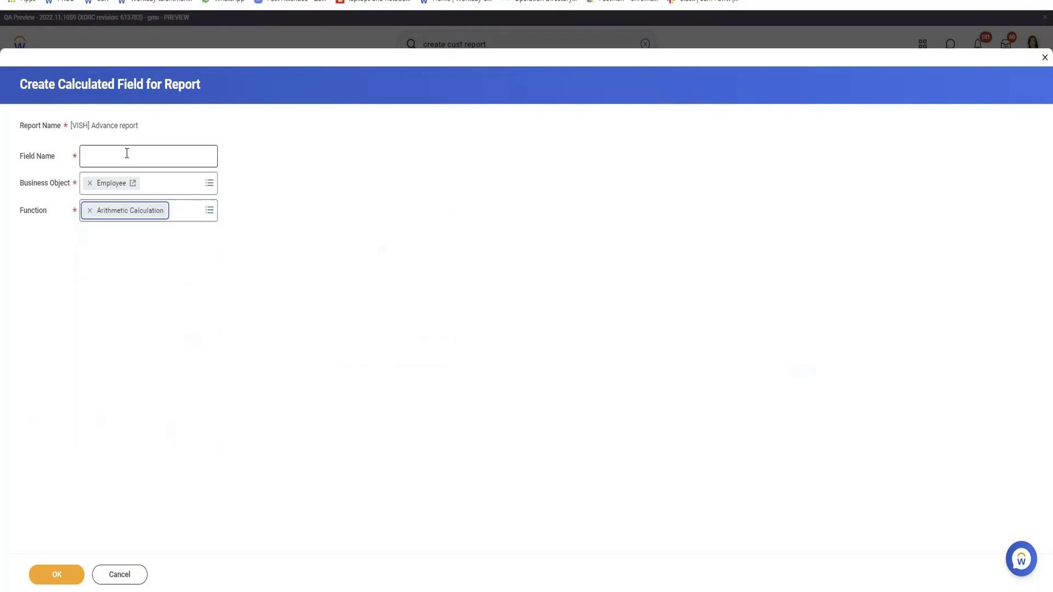
Name the Arithmetic Calculation field "Age + 10" and continue to its calculation settings.
left_click(126, 154)
type("A")
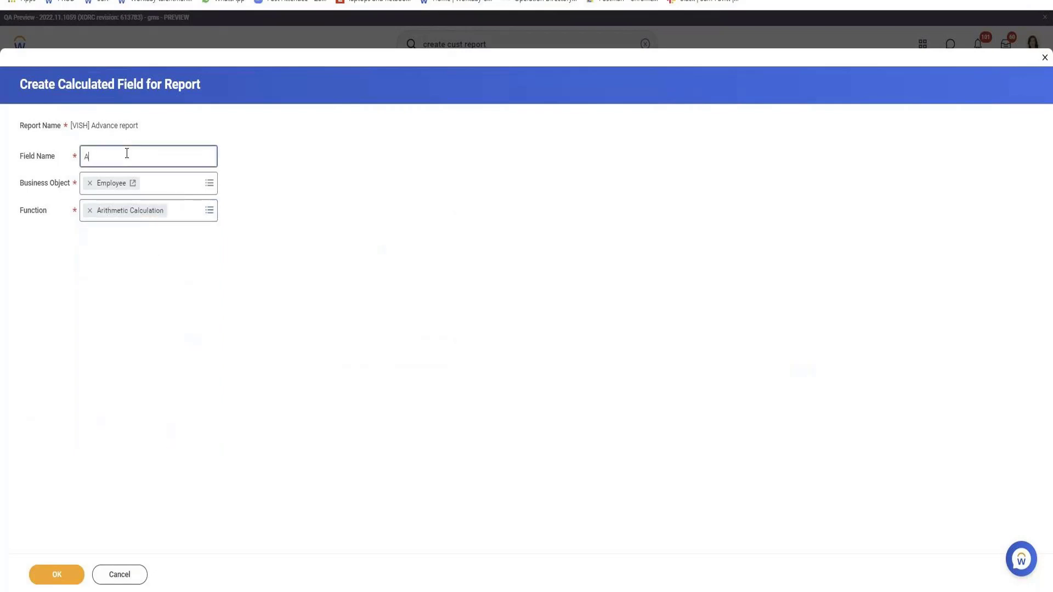
type("ge + 10")
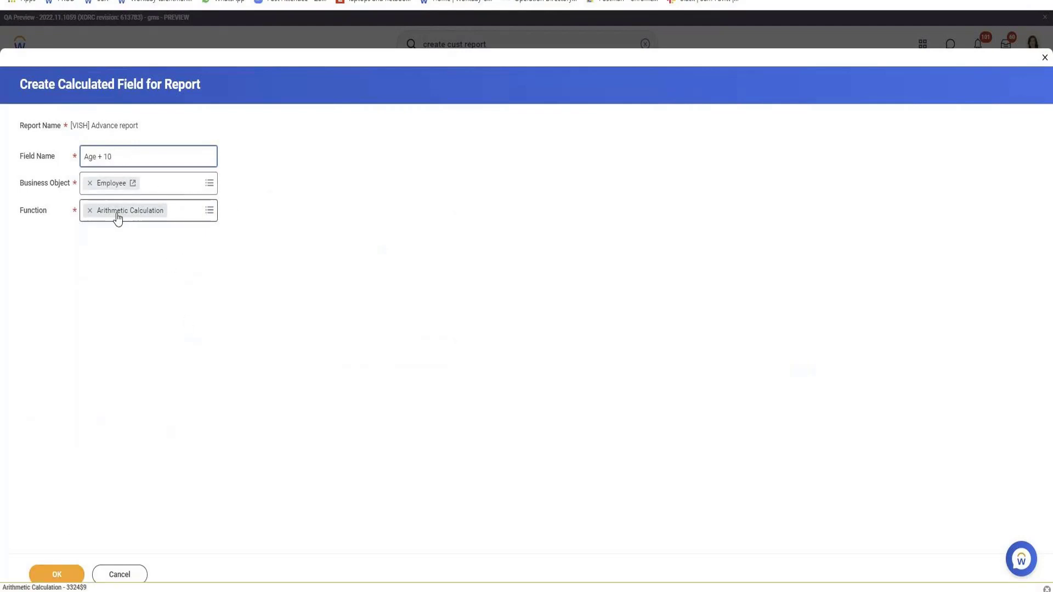
left_click(50, 577)
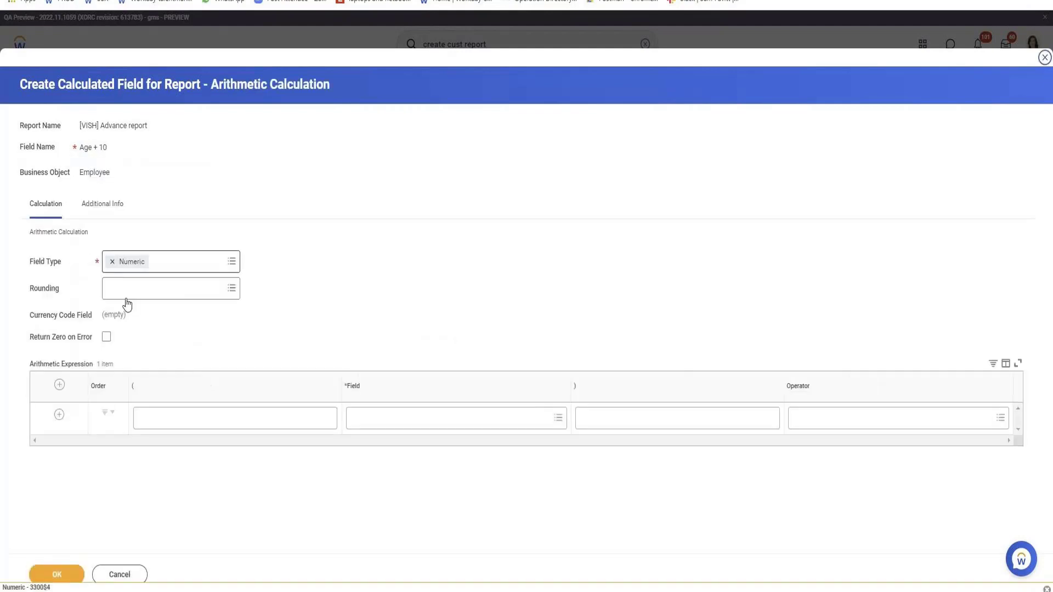
Set the first row of the arithmetic expression to the Age field with the + (Add) operator.
left_click(430, 418)
type("Age")
key("Return")
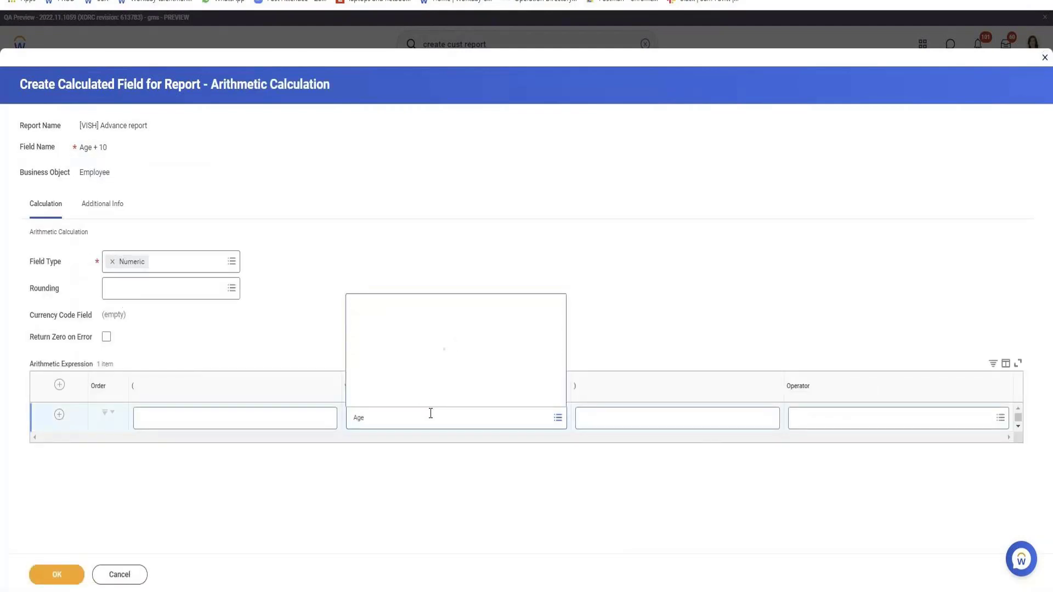
left_click(377, 237)
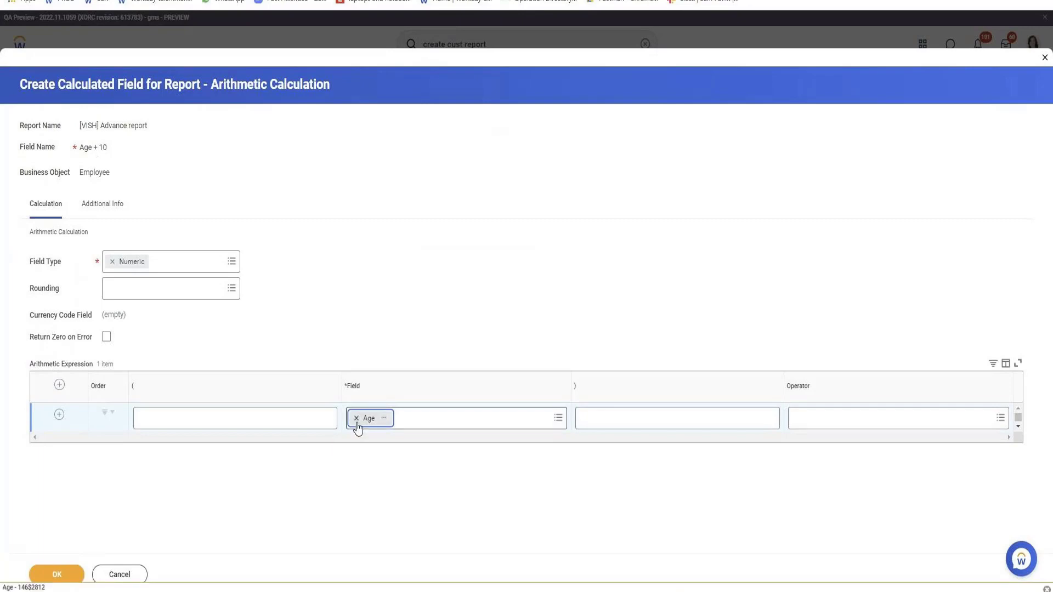
left_click(865, 423)
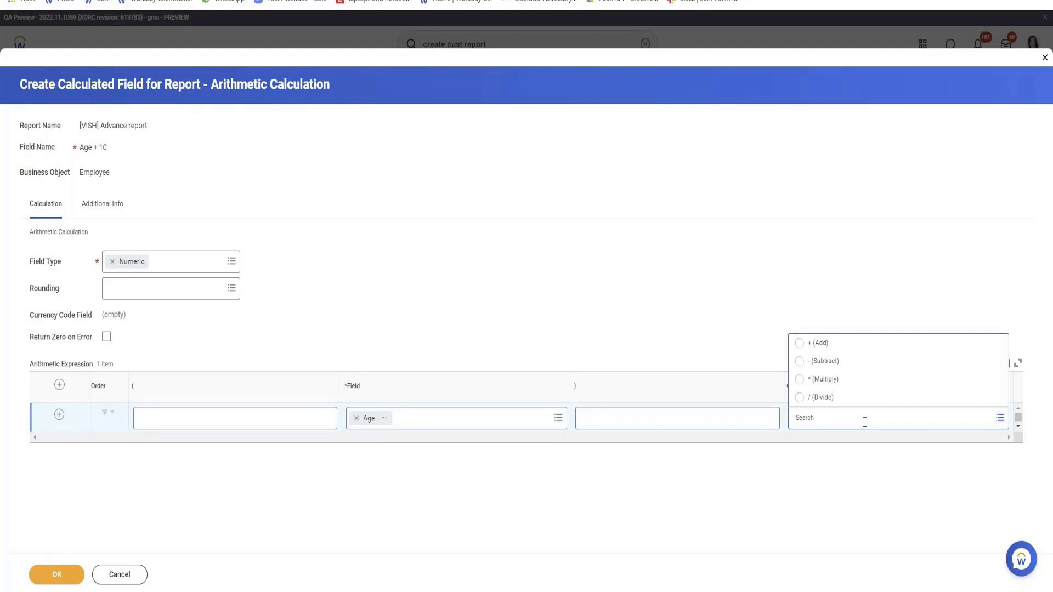
left_click(818, 343)
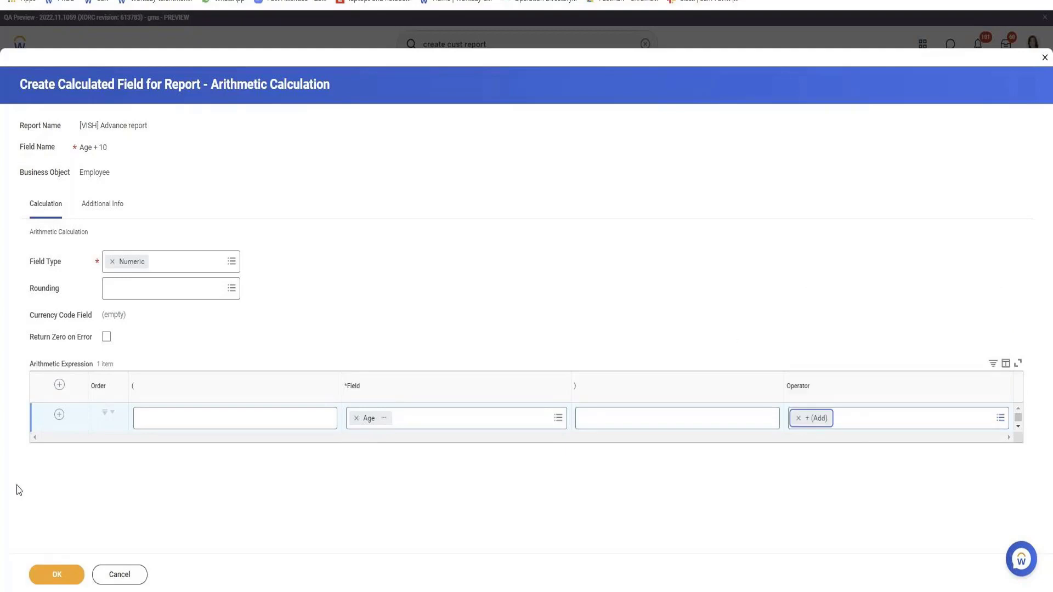
Add a second row to the arithmetic expression and set its field to Age.
left_click(60, 418)
left_click(403, 453)
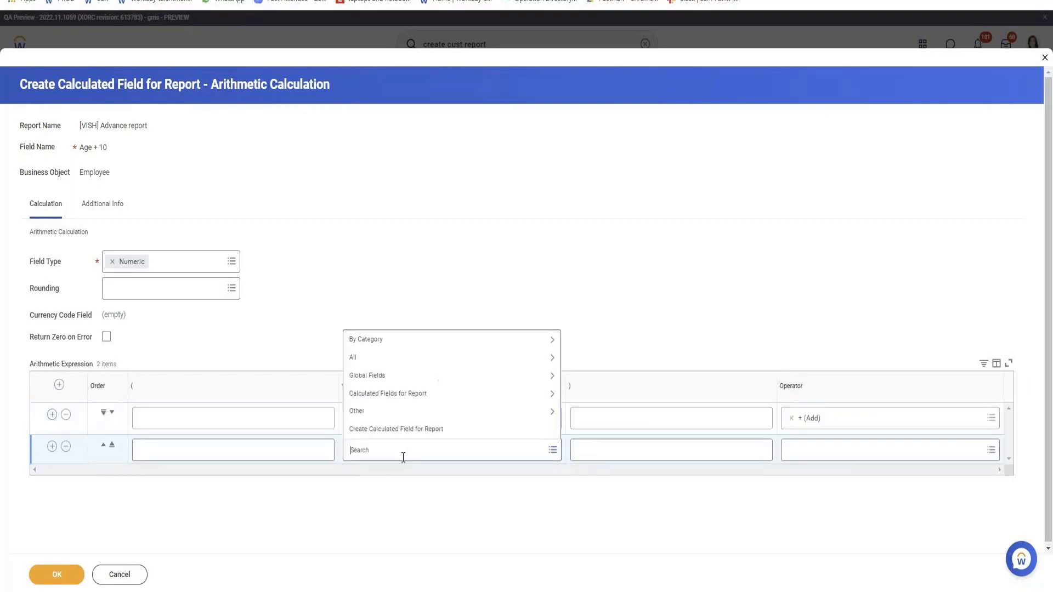
type("age")
key("Return")
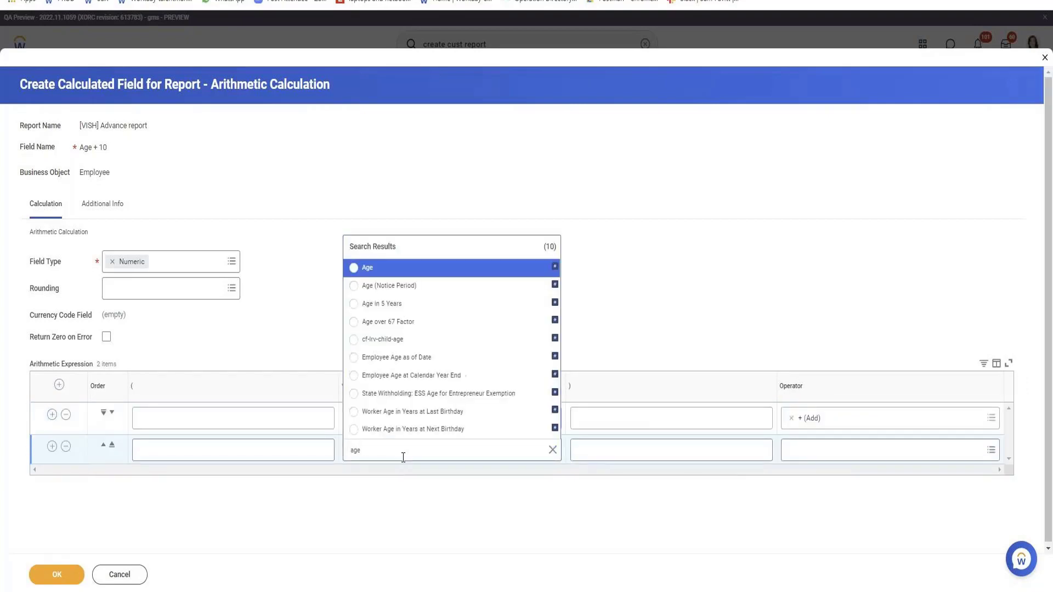
key("Return")
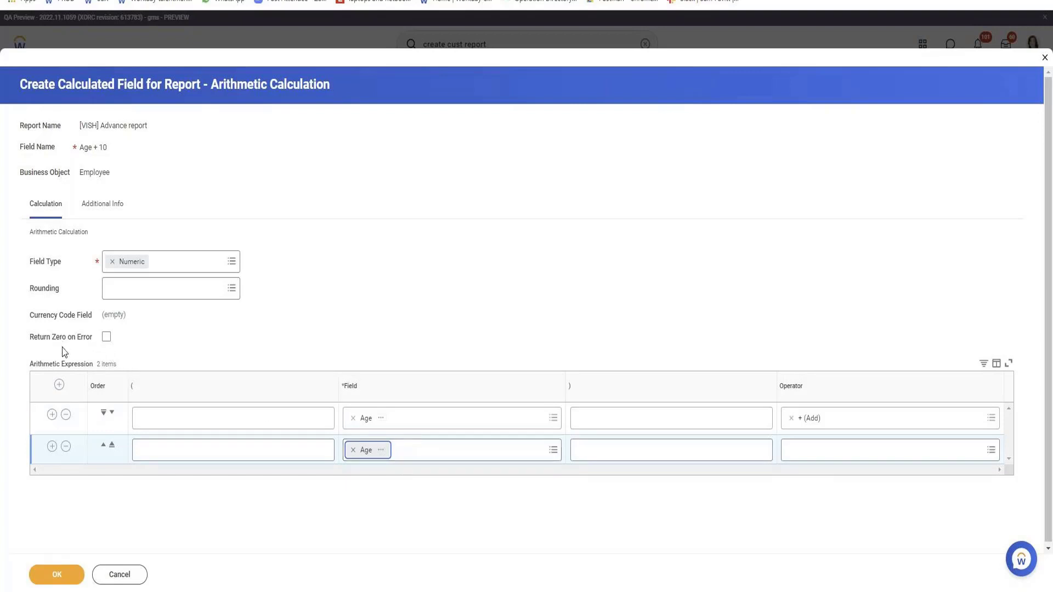
Enable Return Zero on Error and save the Age + 10 calculated field.
left_click_drag(31, 337, 97, 342)
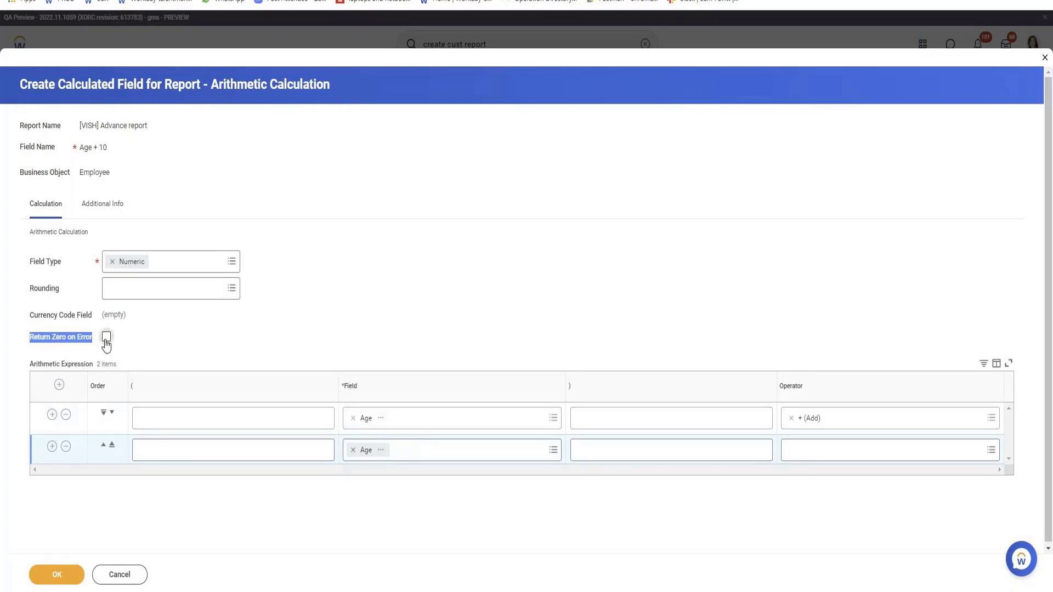
left_click(106, 340)
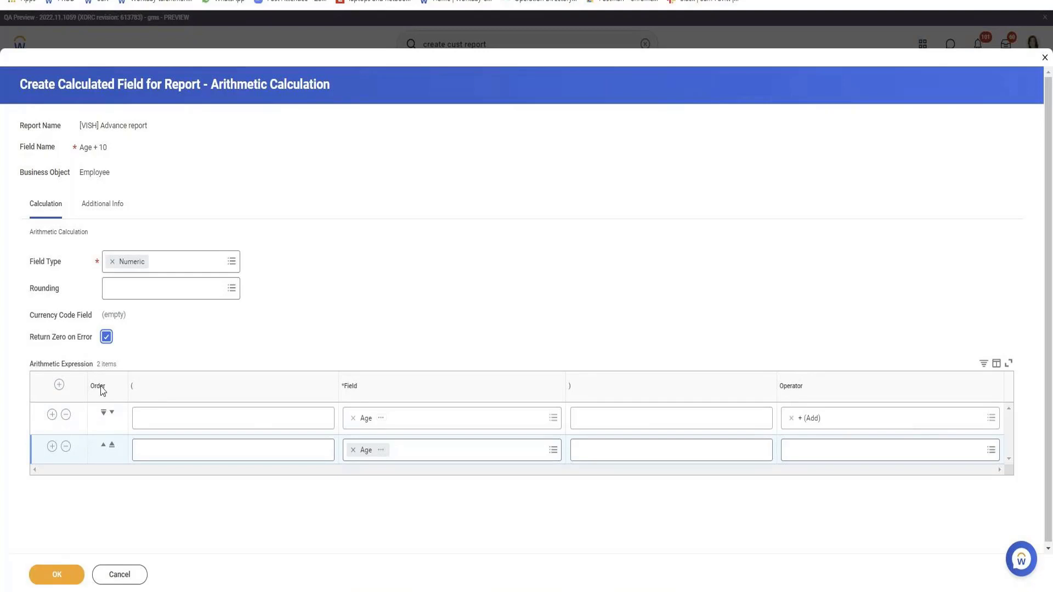
left_click(65, 576)
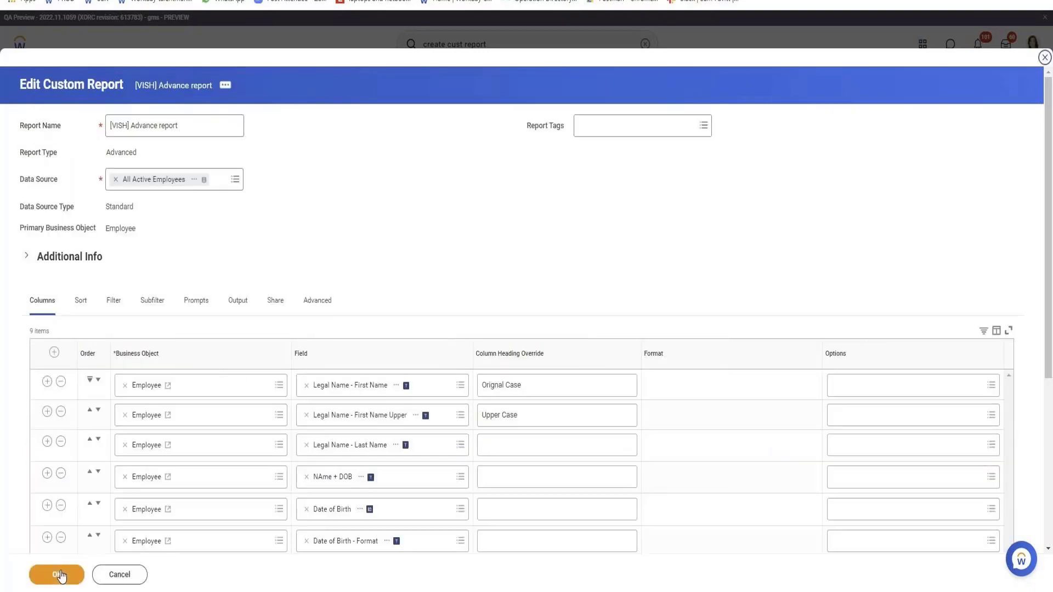
Save the report and test it, comparing the Age and Age + 10 values in the first row.
left_click(62, 576)
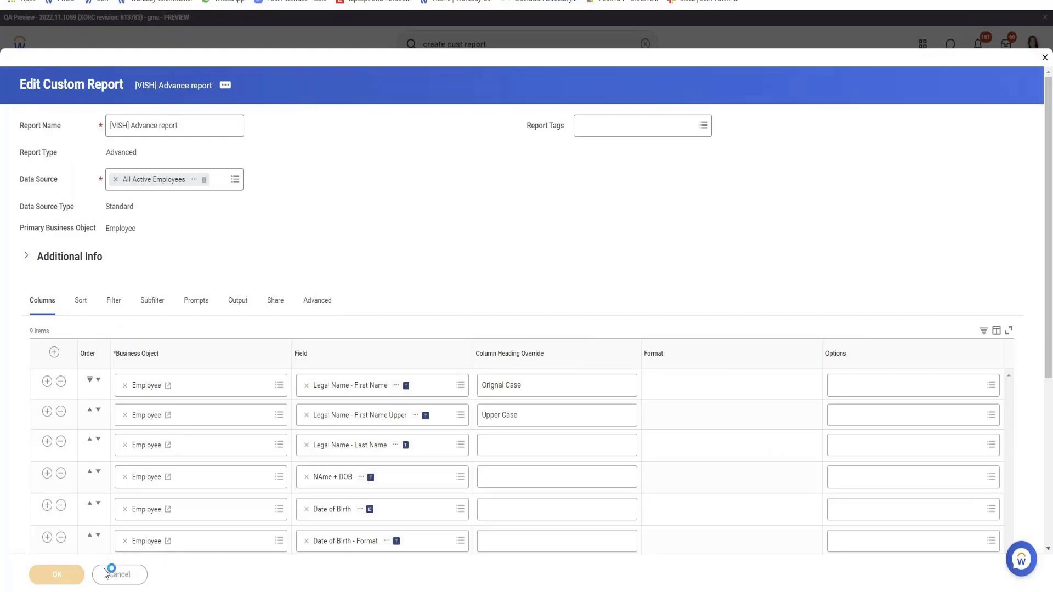
left_click(142, 575)
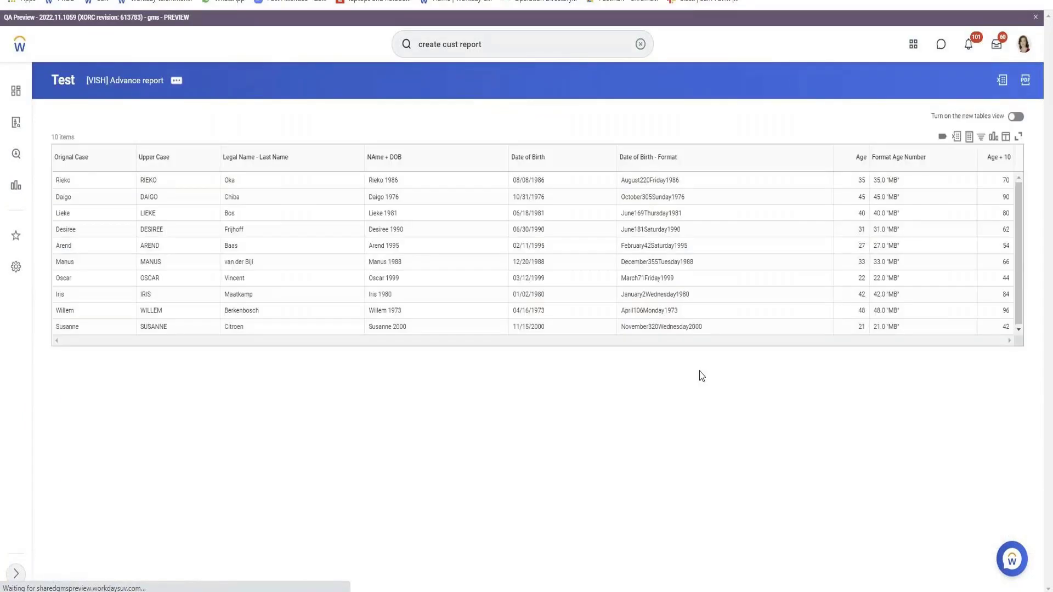
double_click(861, 181)
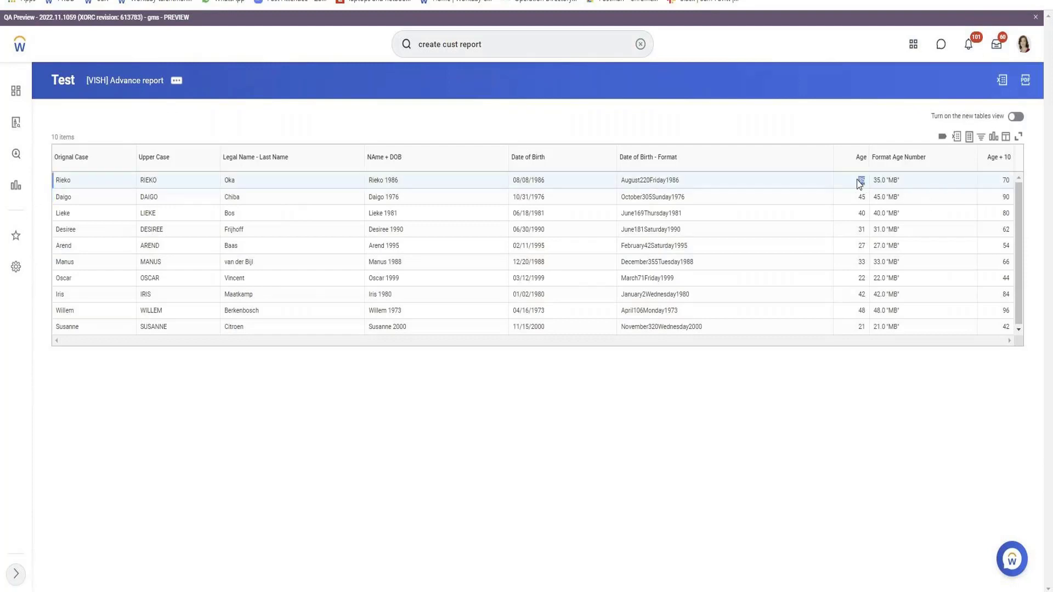
double_click(1006, 181)
Reopen the advanced report for editing from the test output.
left_click(179, 84)
mouse_move(269, 128)
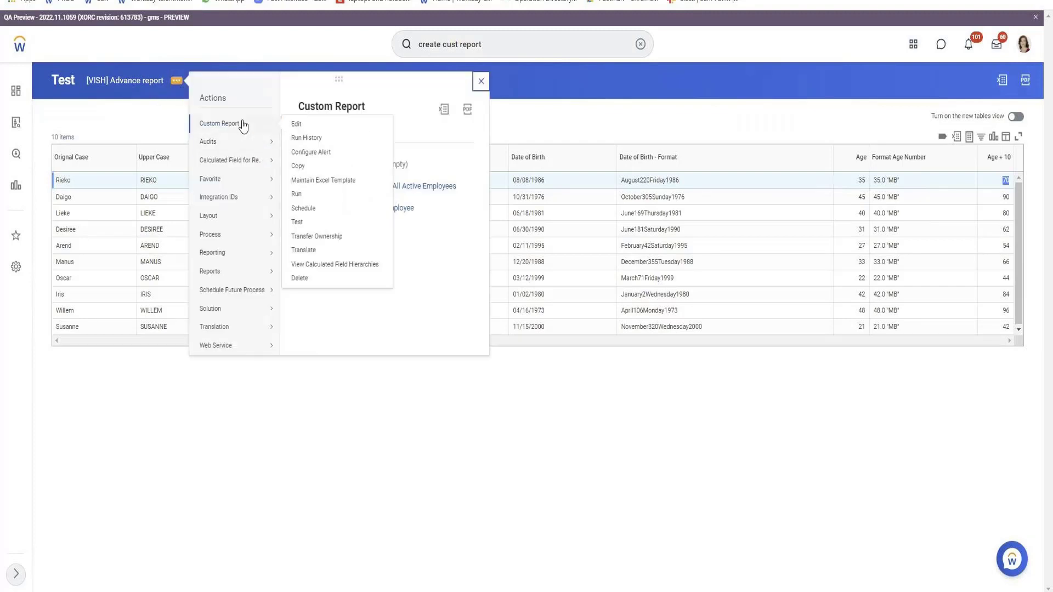
left_click(293, 125)
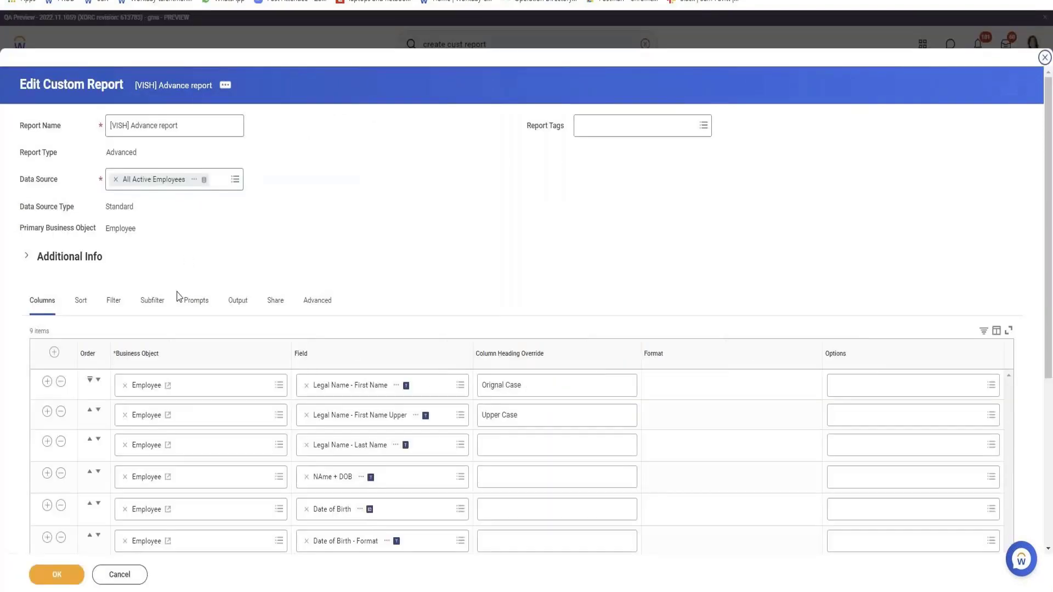
Add a column row after Age + 10 and start creating a calculated field for it.
scroll(187, 340, "down", 5)
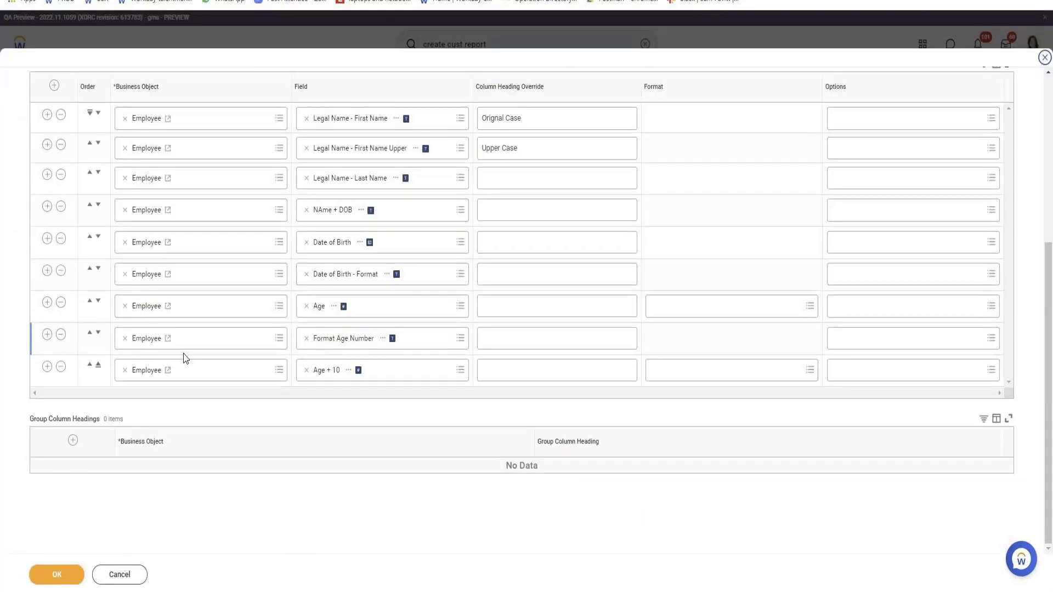
left_click(47, 366)
left_click(331, 409)
left_click(350, 386)
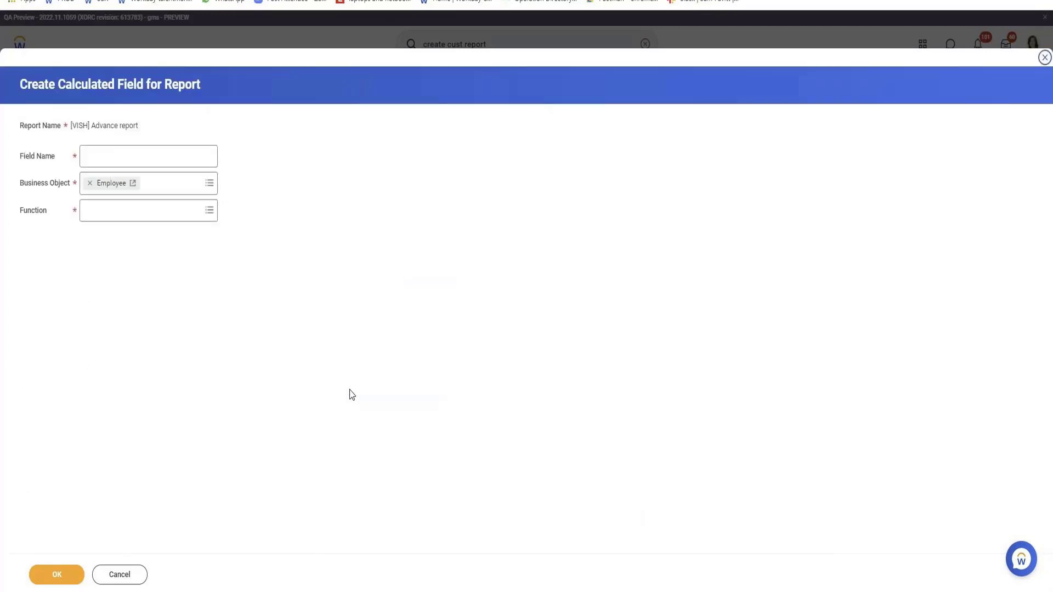
Choose Text Constant as the function of the new calculated field.
left_click(135, 215)
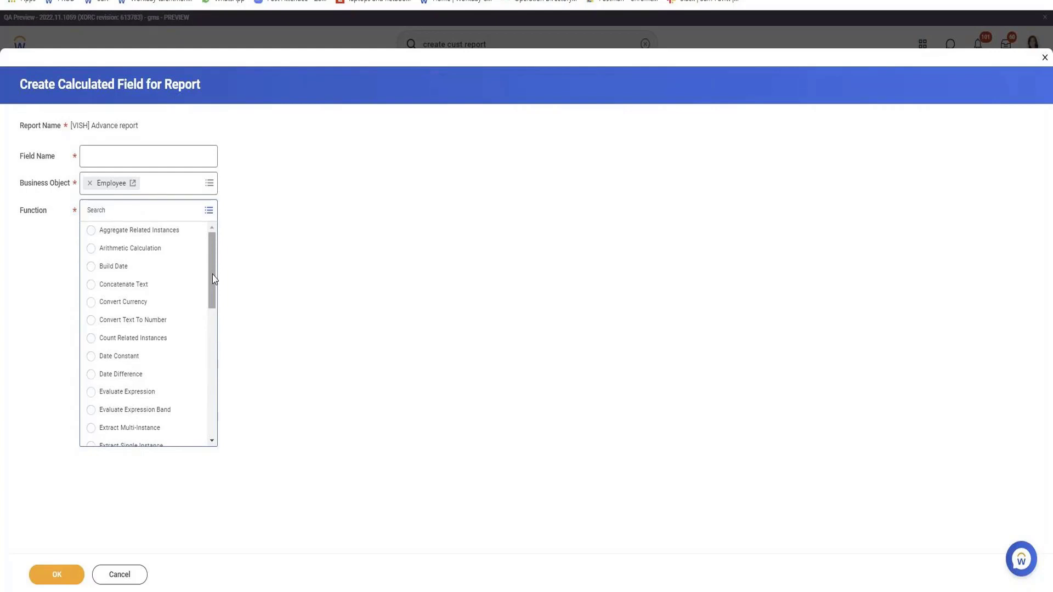
scroll(209, 322, "down", 1)
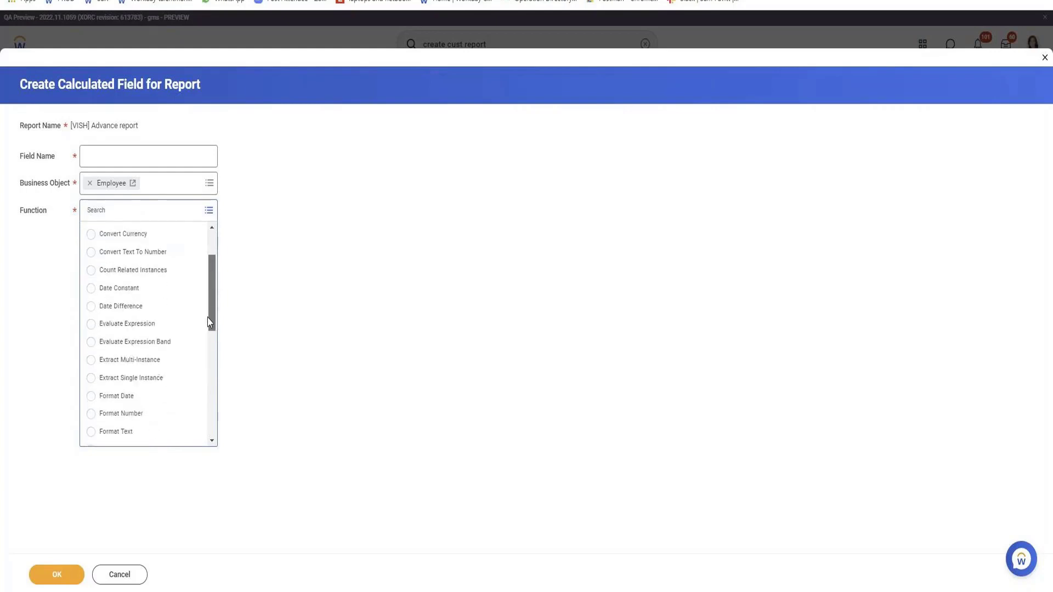
scroll(209, 323, "down", 3)
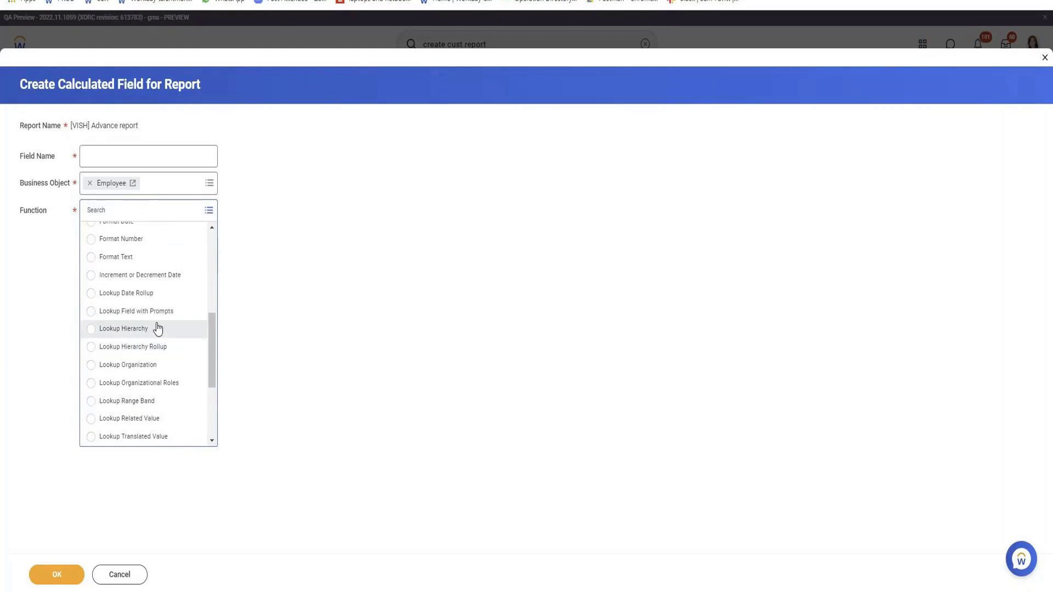
scroll(150, 311, "down", 2)
left_click(127, 419)
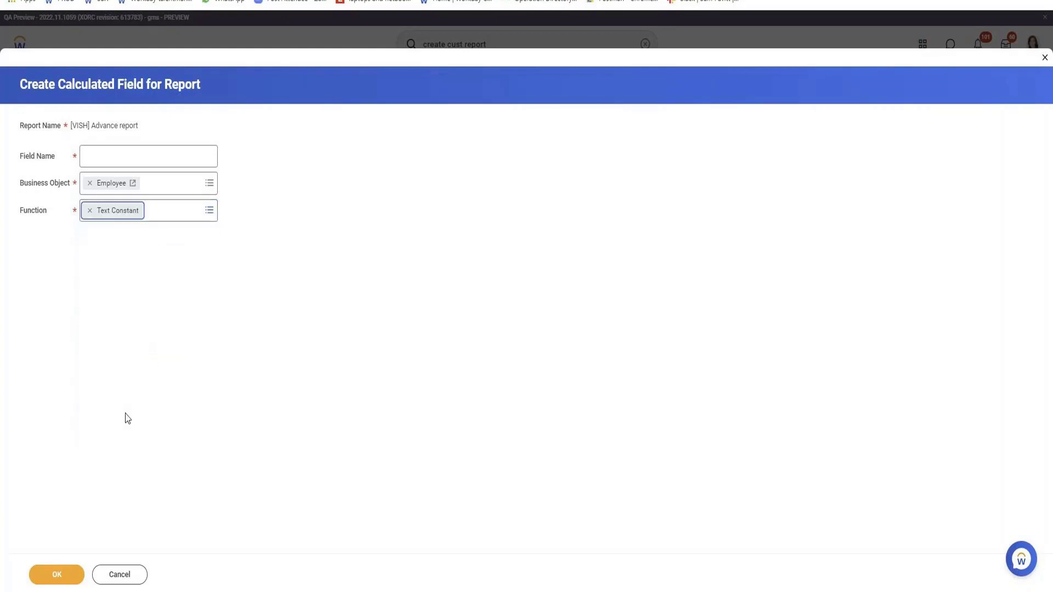
Name the calculated field "Name", enter a sample first name as its text constant, and save it.
left_click(99, 149)
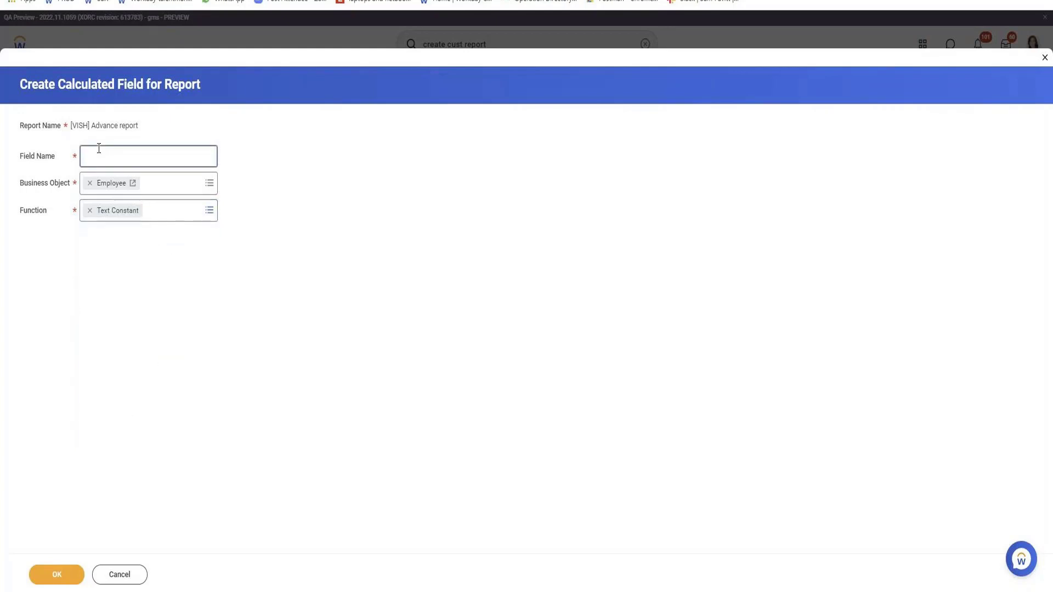
type("Name")
left_click(69, 577)
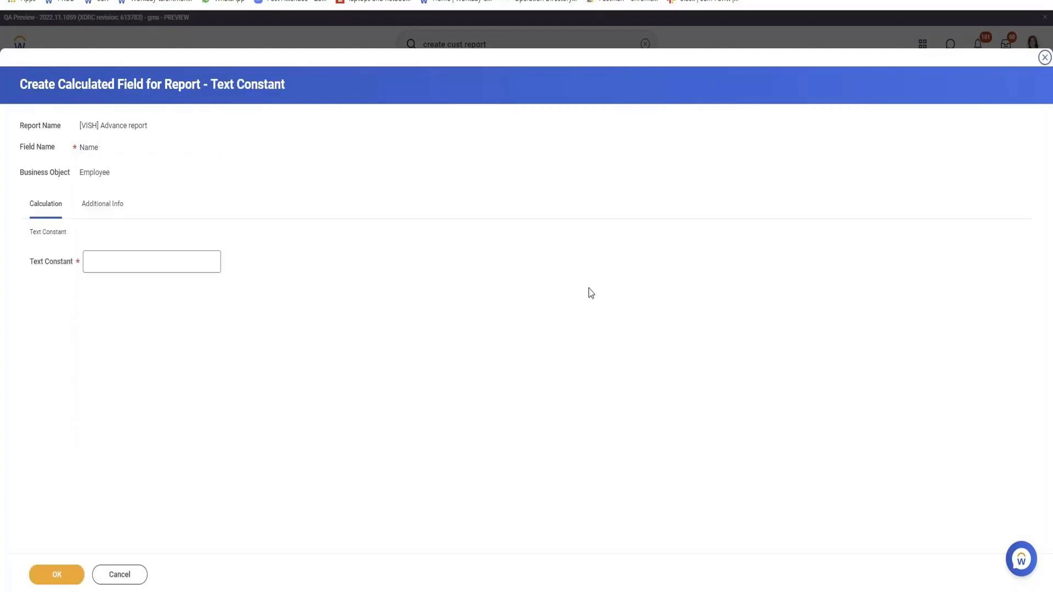
left_click(172, 267)
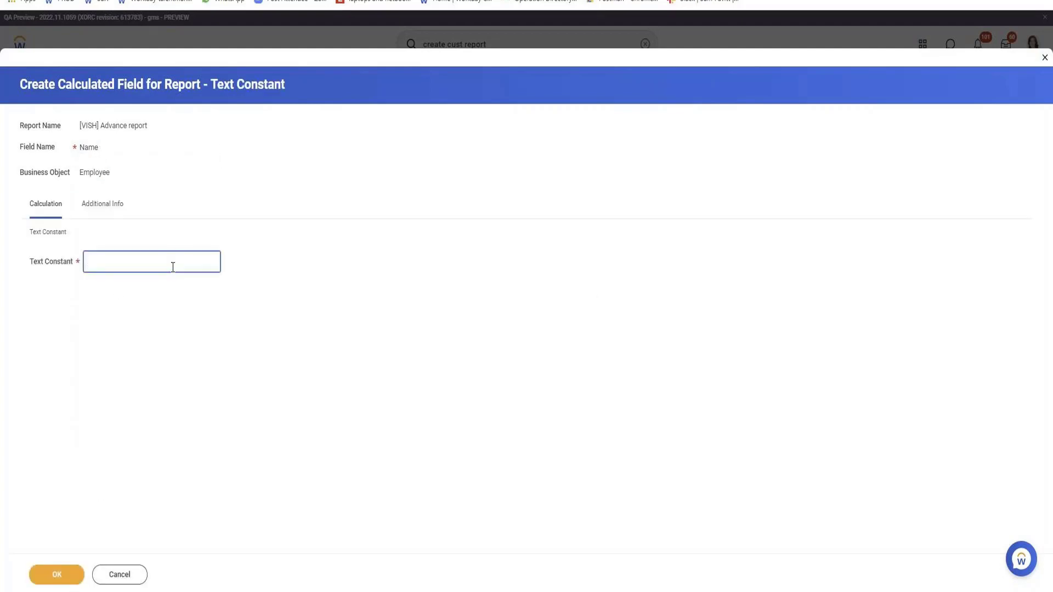
type("Kevin")
left_click(52, 575)
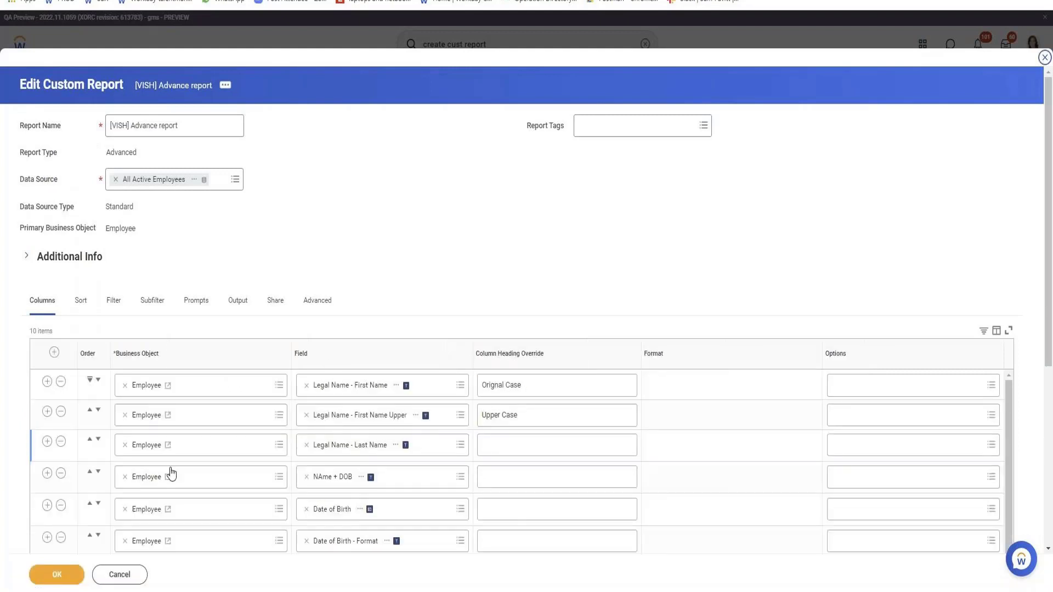
Save the report and test it, checking the first row's Orignal Case value and the "MB" suffix in Format Age Number.
left_click(64, 572)
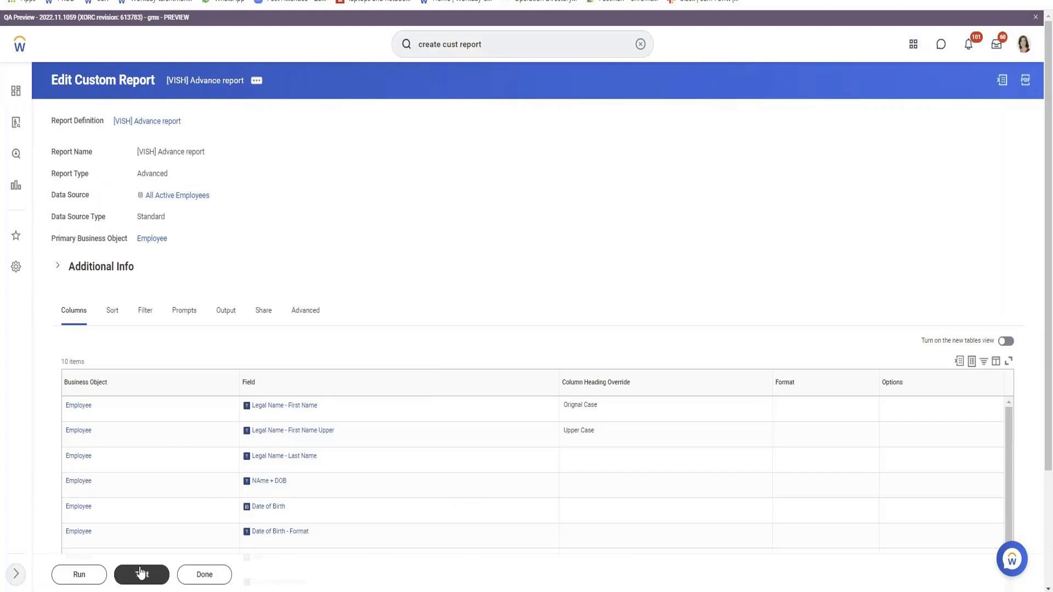
left_click(141, 574)
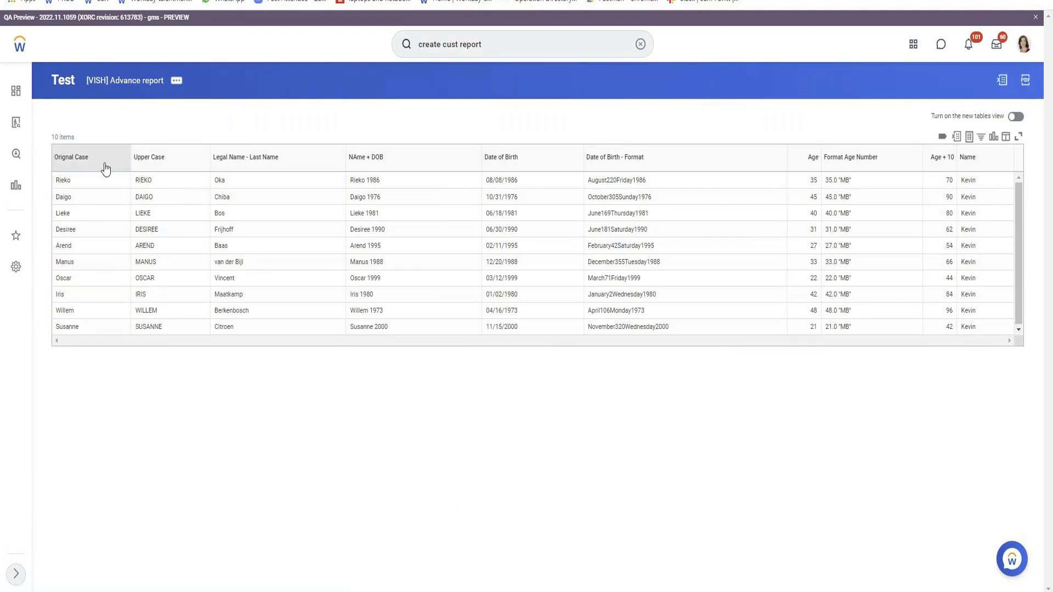
double_click(68, 182)
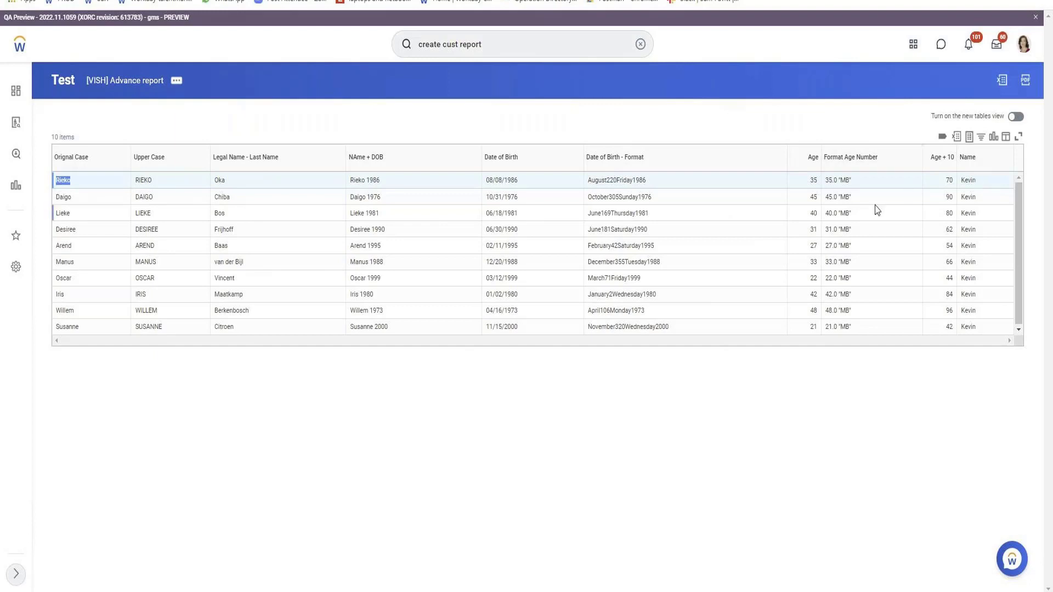
left_click_drag(838, 181, 849, 181)
Reopen the advanced report for editing and go to the Name column at the end of its column list.
left_click(176, 81)
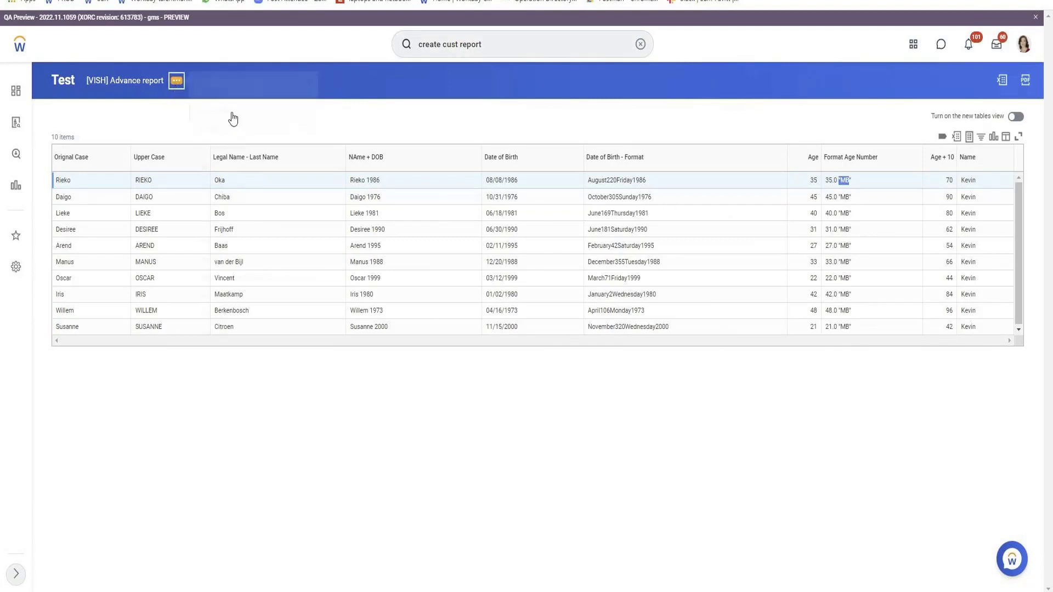
mouse_move(233, 117)
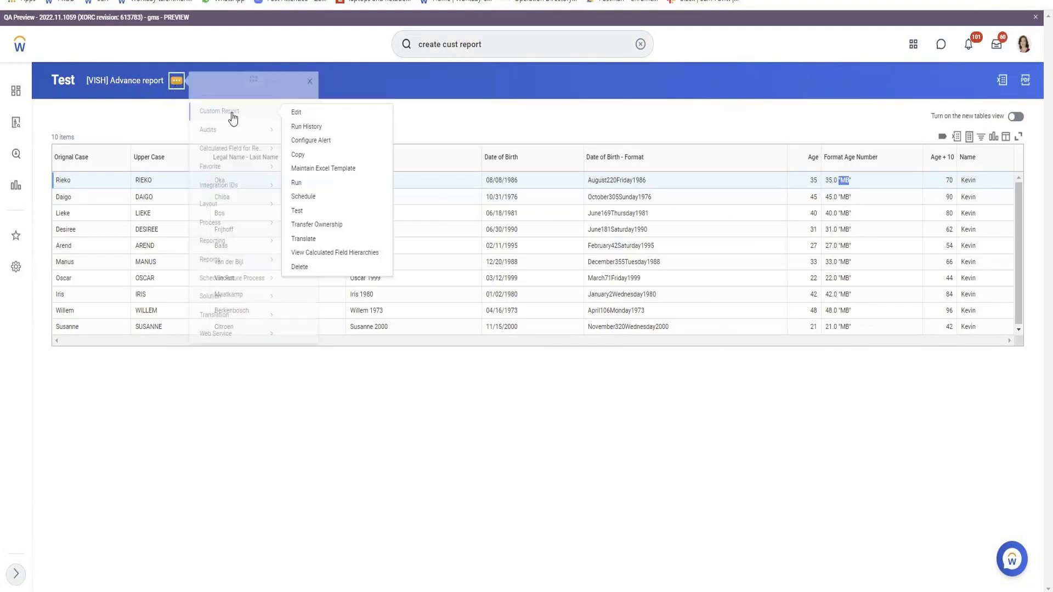
left_click(294, 116)
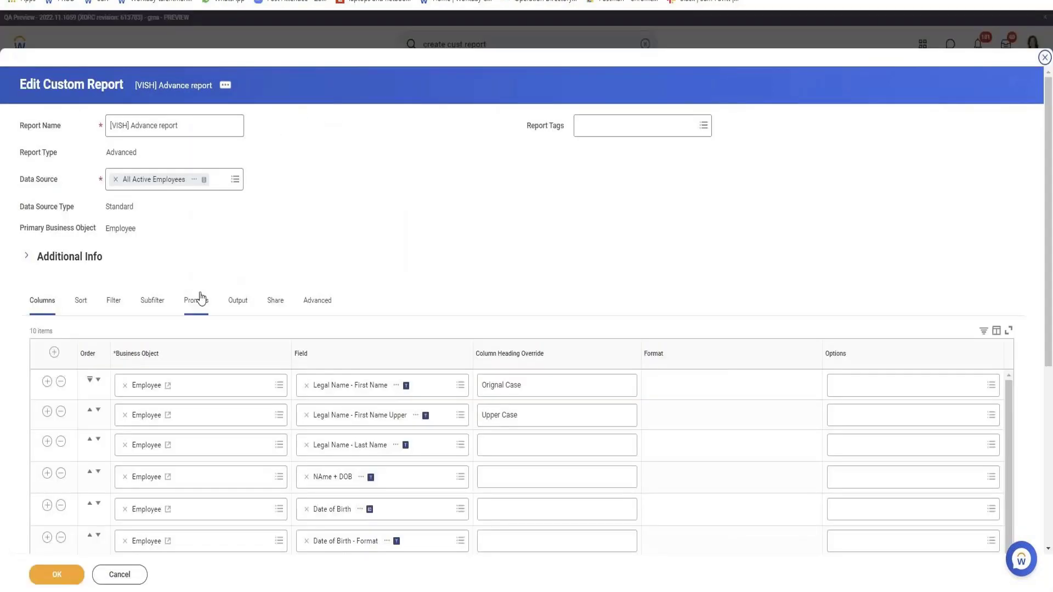
scroll(164, 329, "down", 5)
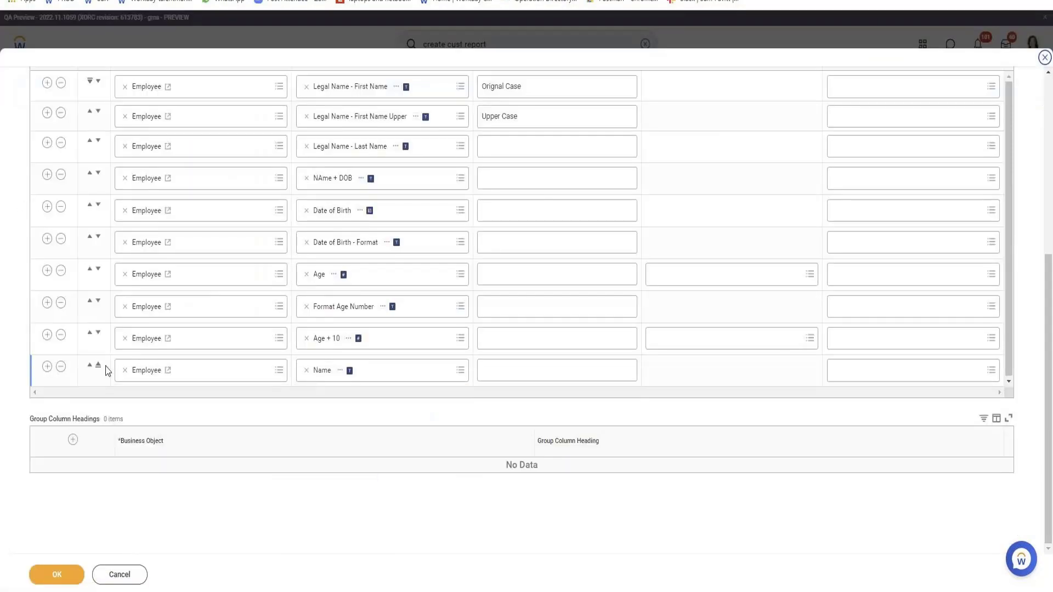
Add a new row below the Name column at the end of the report's column list.
left_click(47, 367)
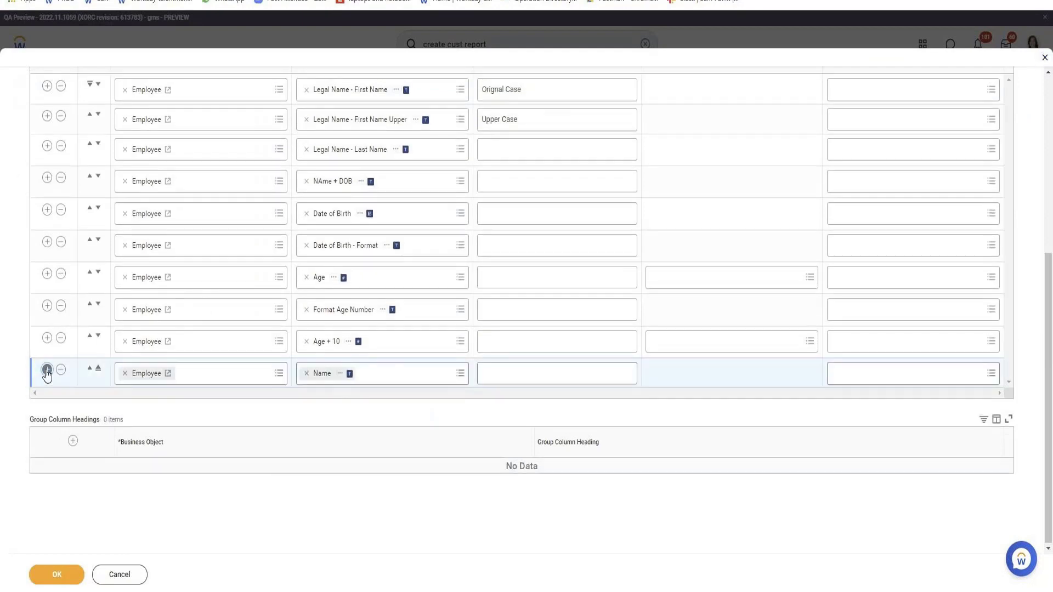
left_click(47, 371)
left_click(388, 407)
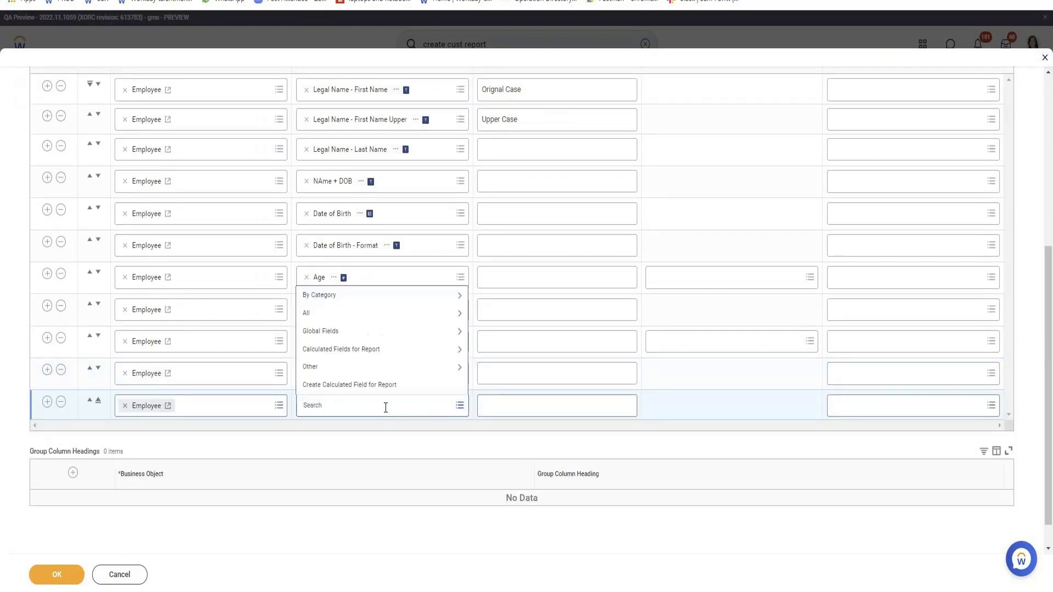
left_click(386, 390)
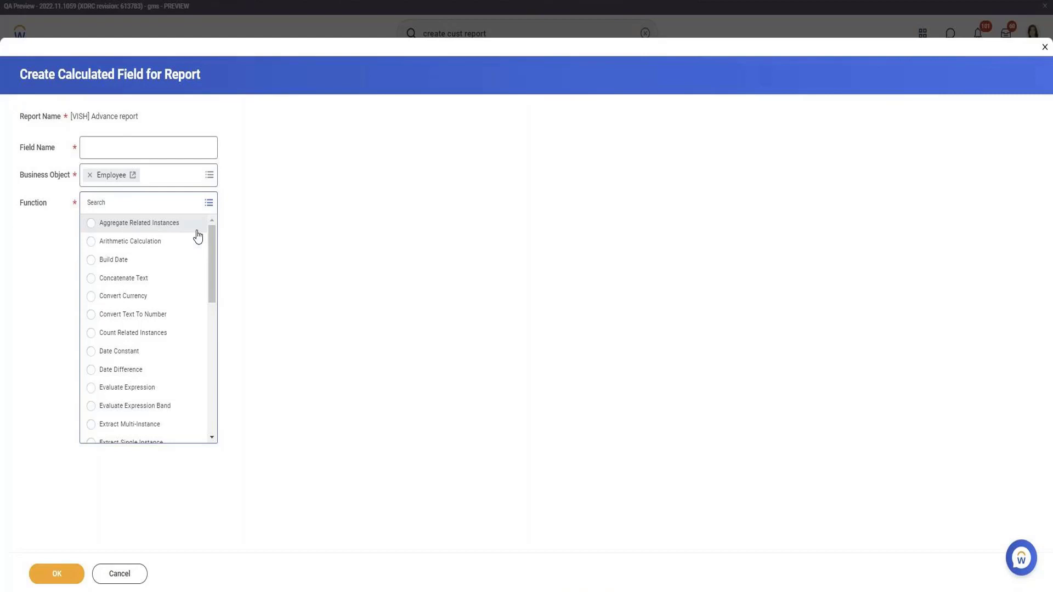
left_click(143, 574)
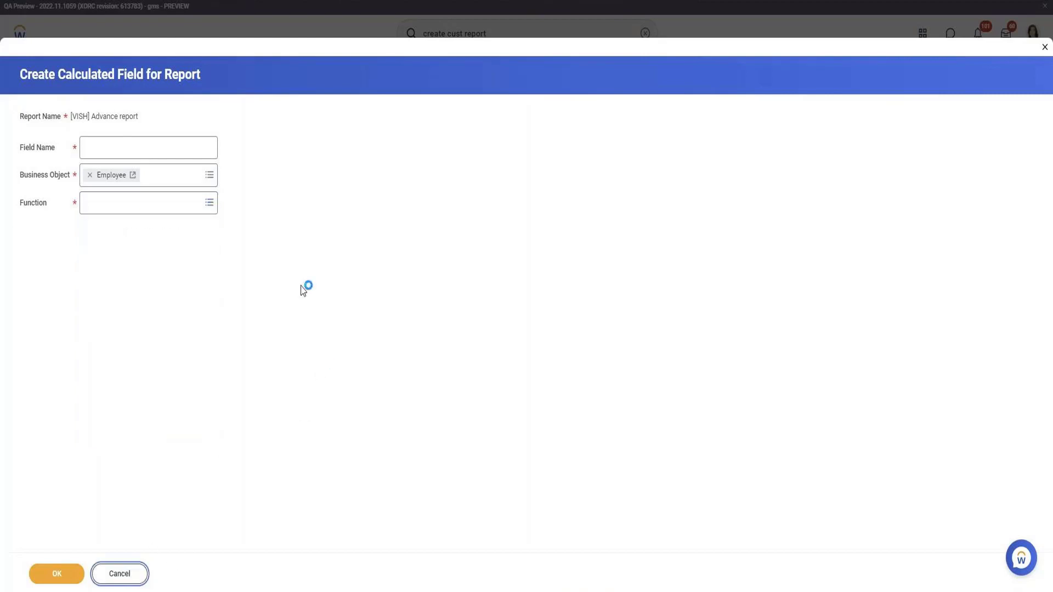
Search the fields for "BAse pay" and choose Total Base Pay Amount for the new last column.
scroll(296, 296, "down", 4)
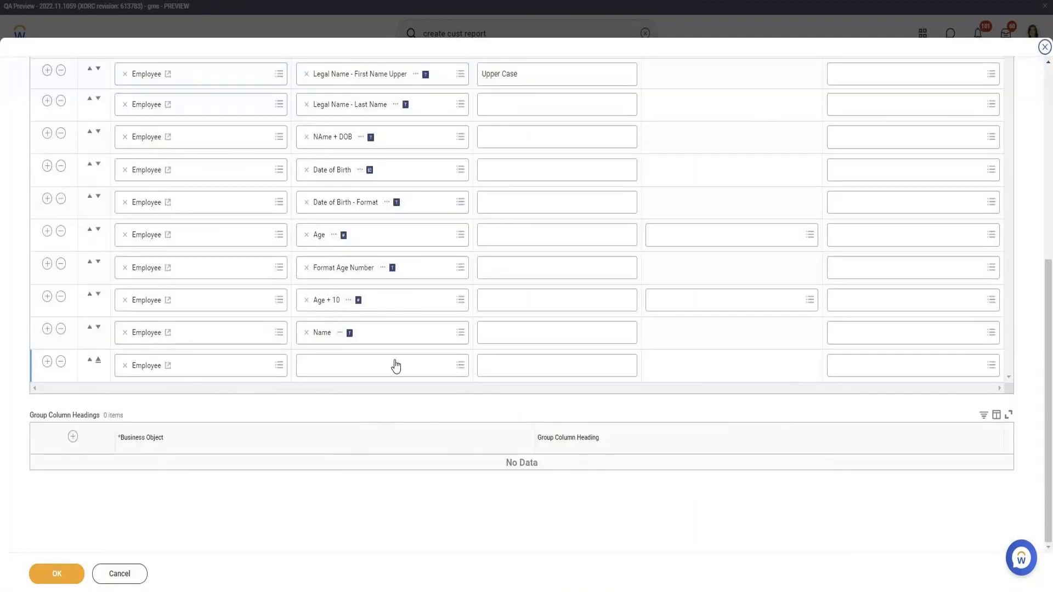
left_click(395, 366)
type("BAse pay")
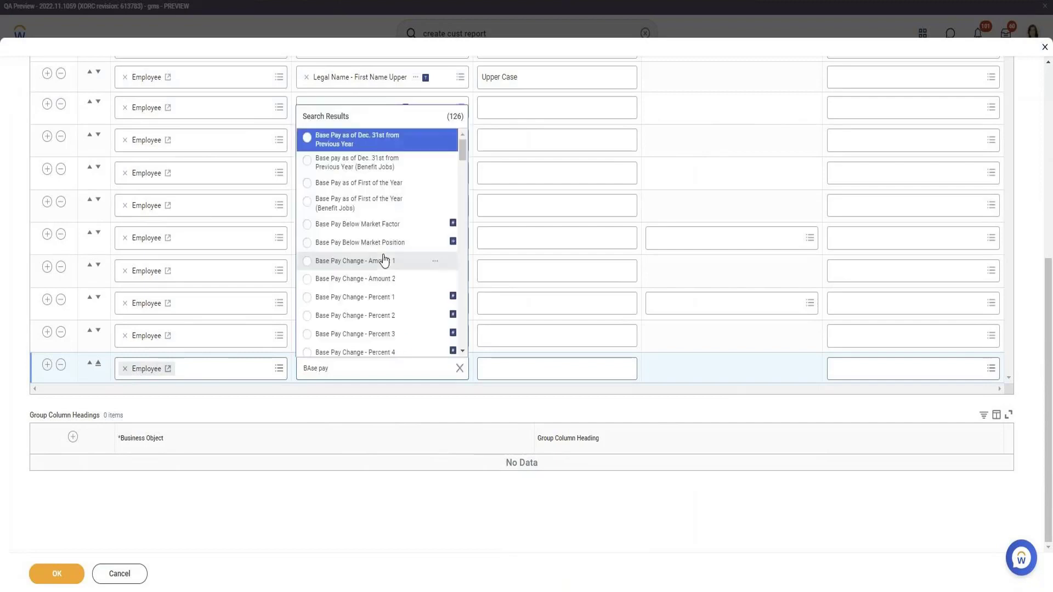
scroll(385, 268, "down", 8)
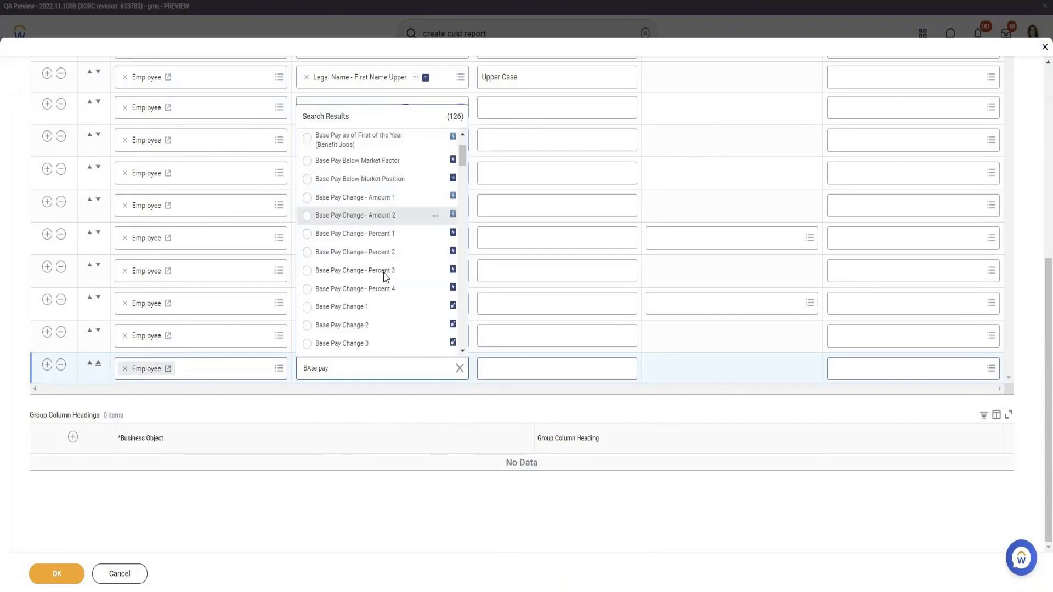
scroll(384, 275, "down", 6)
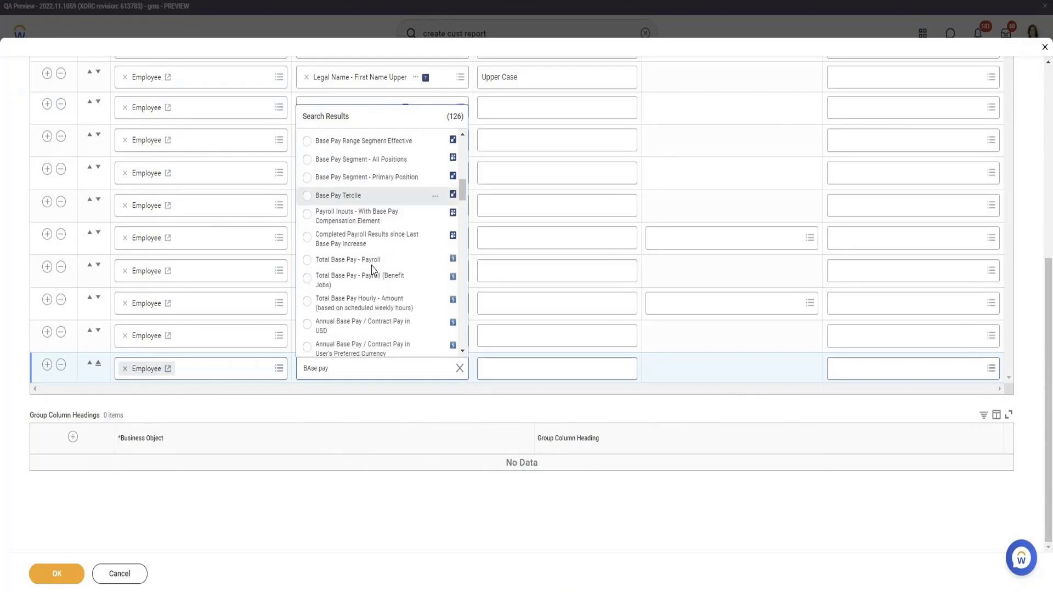
scroll(371, 314, "down", 2)
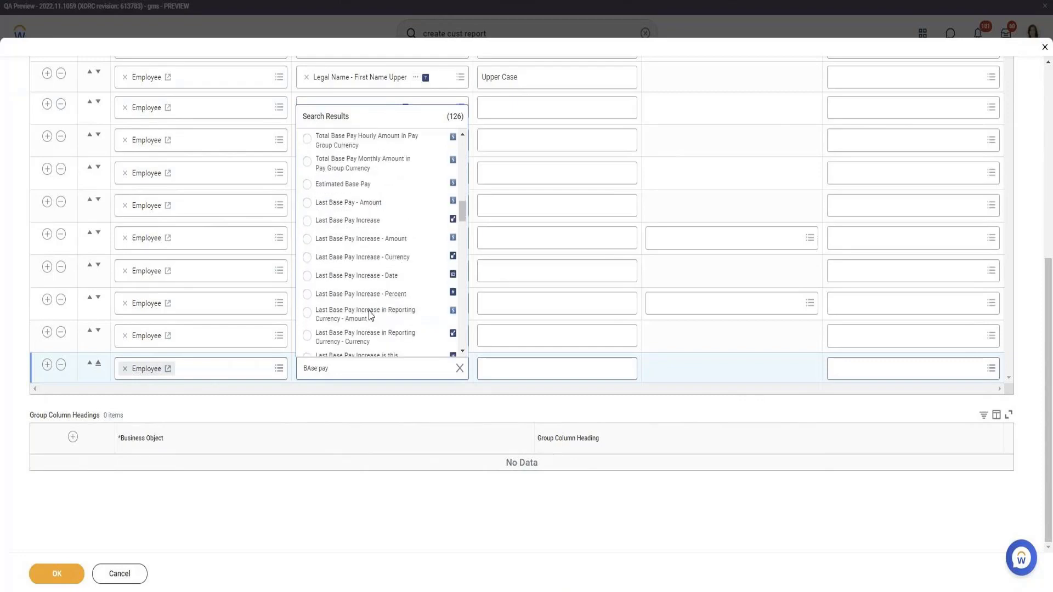
scroll(370, 314, "down", 6)
left_click(369, 333)
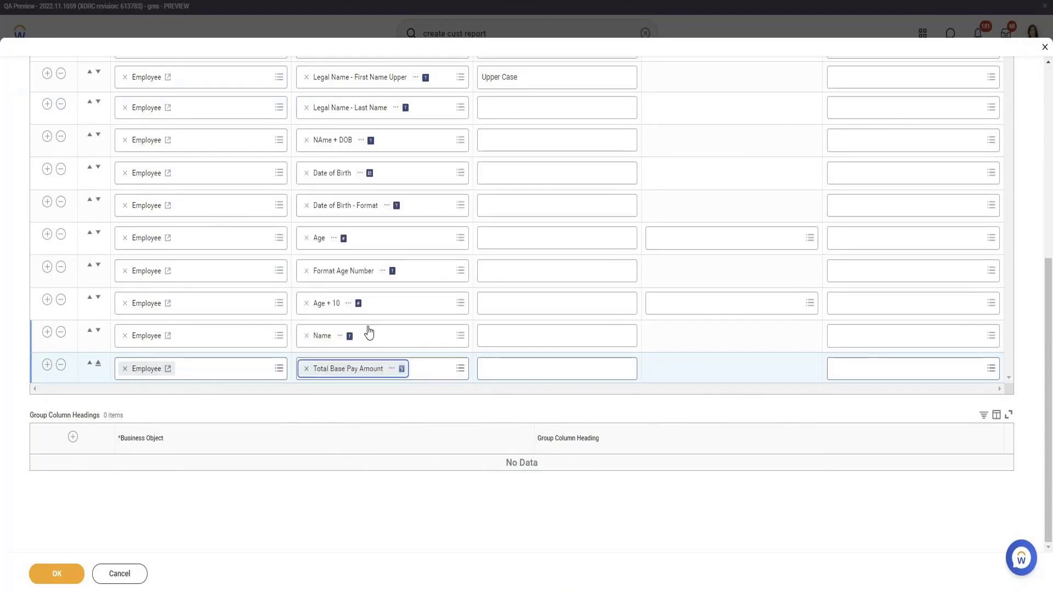
Add a Total Base Pay - Currency column below Total Base Pay Amount, and save and test the report.
left_click(47, 365)
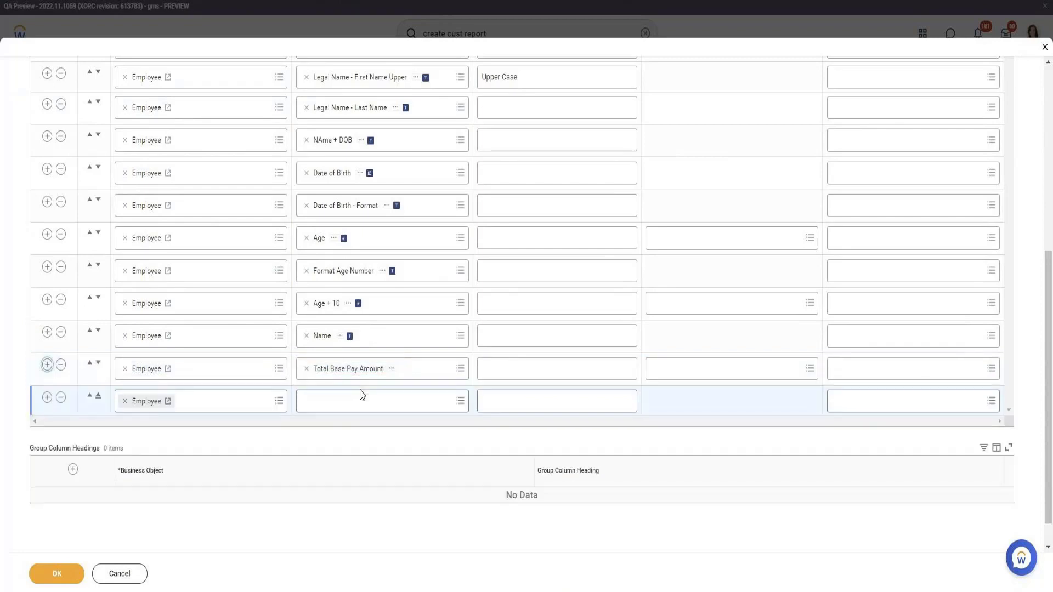
left_click(362, 400)
type("base pay curren")
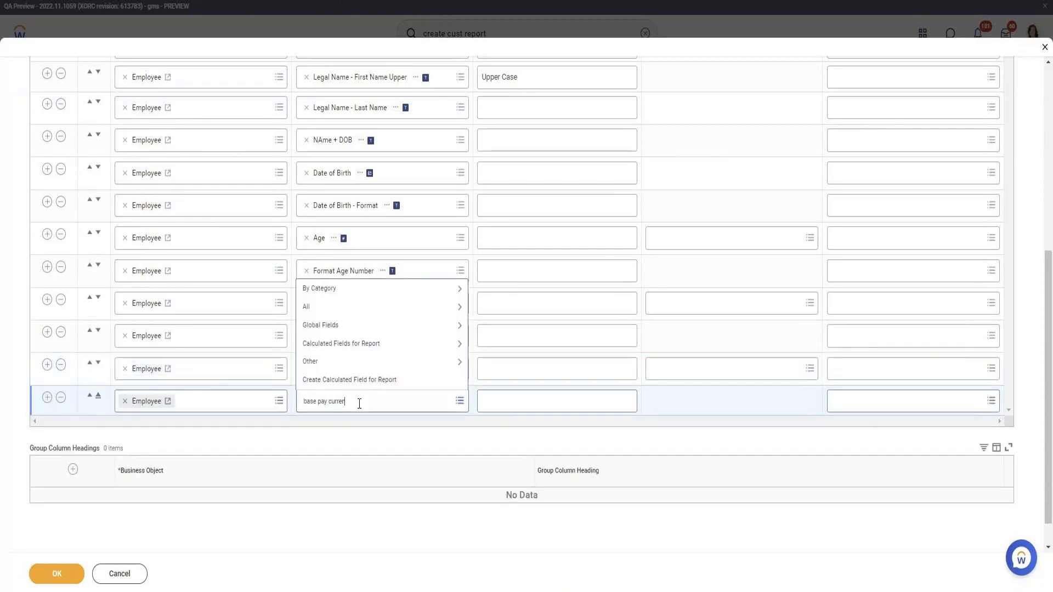
key("Return")
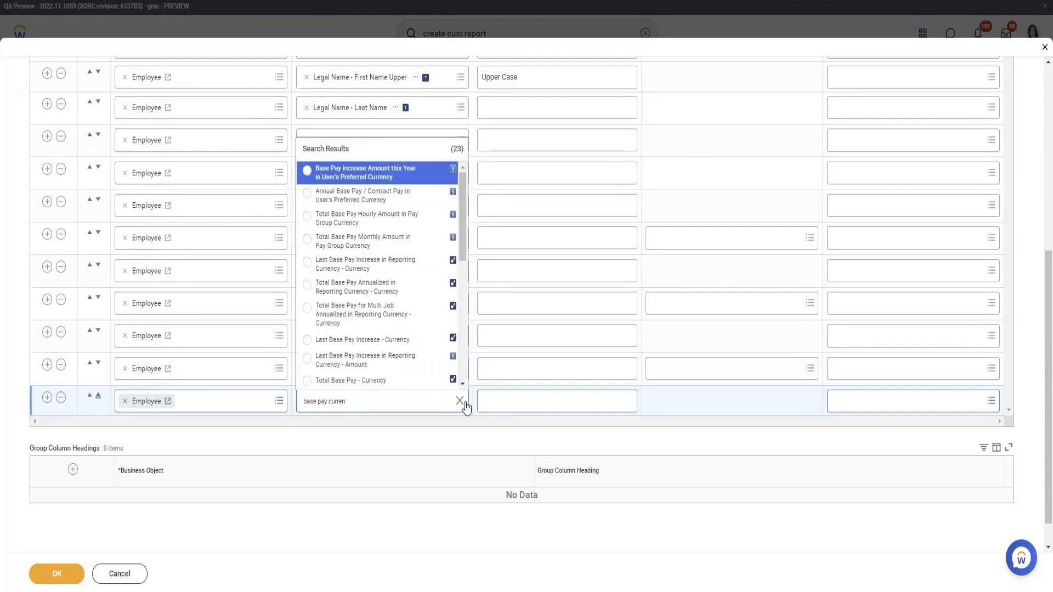
left_click(362, 383)
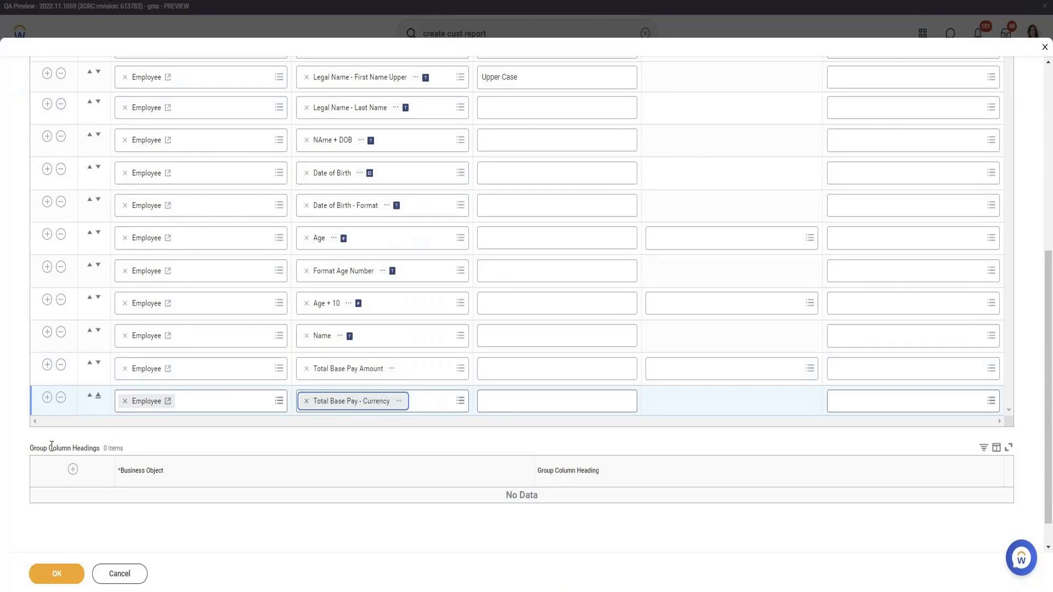
left_click(54, 573)
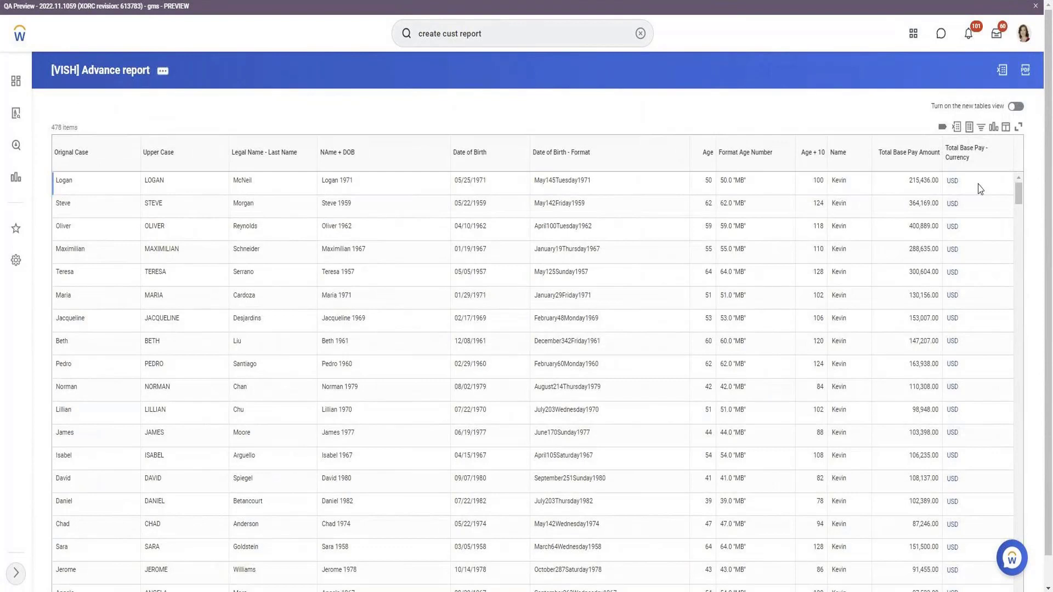
Filter the report results to rows whose Total Base Pay - Currency is GBP and examine their base pay amounts.
left_click(980, 167)
left_click(933, 307)
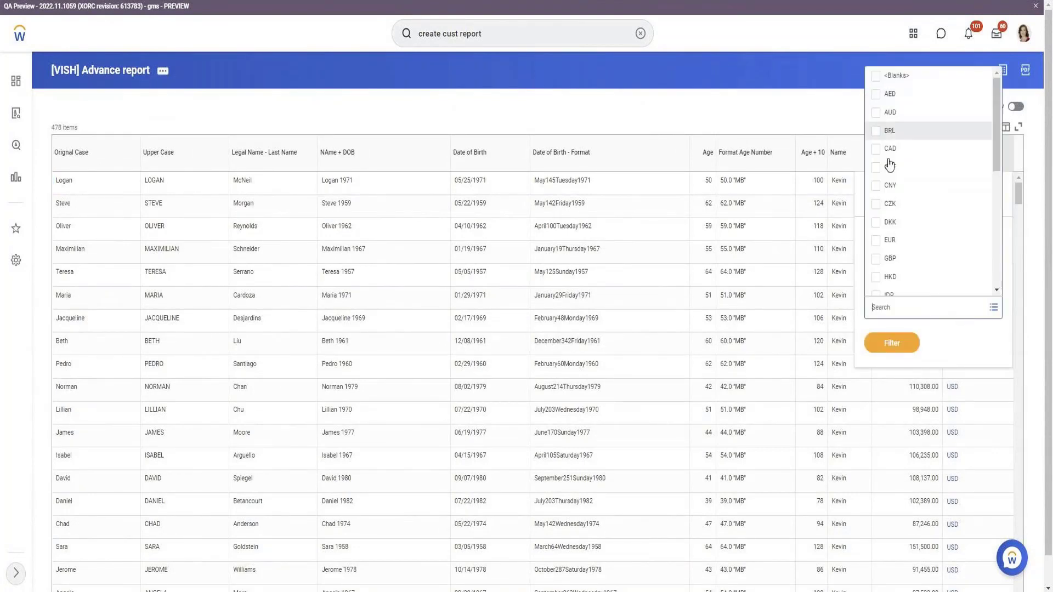
left_click(883, 259)
left_click(894, 363)
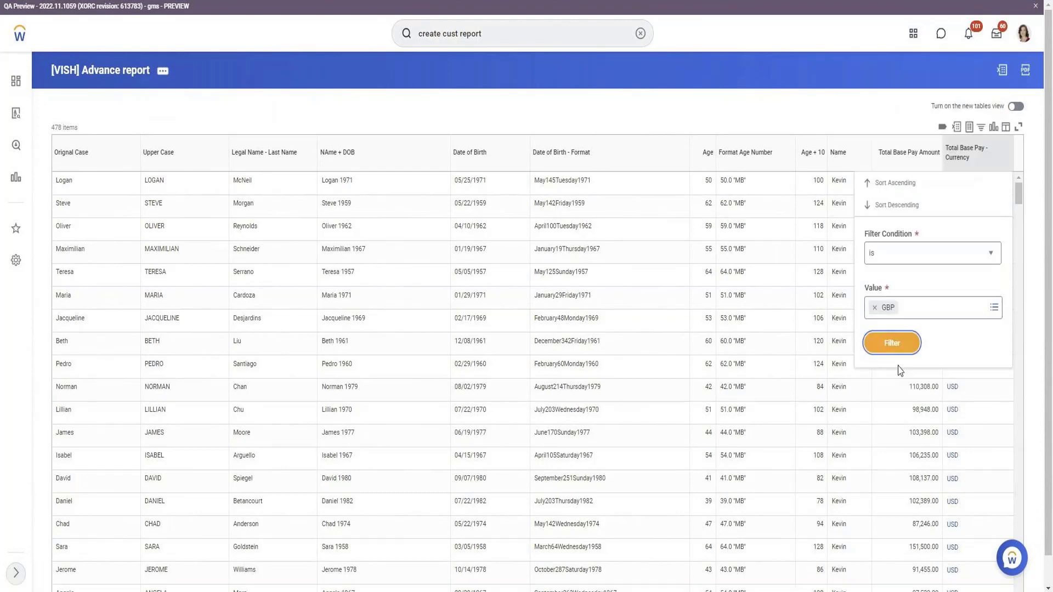
left_click(884, 341)
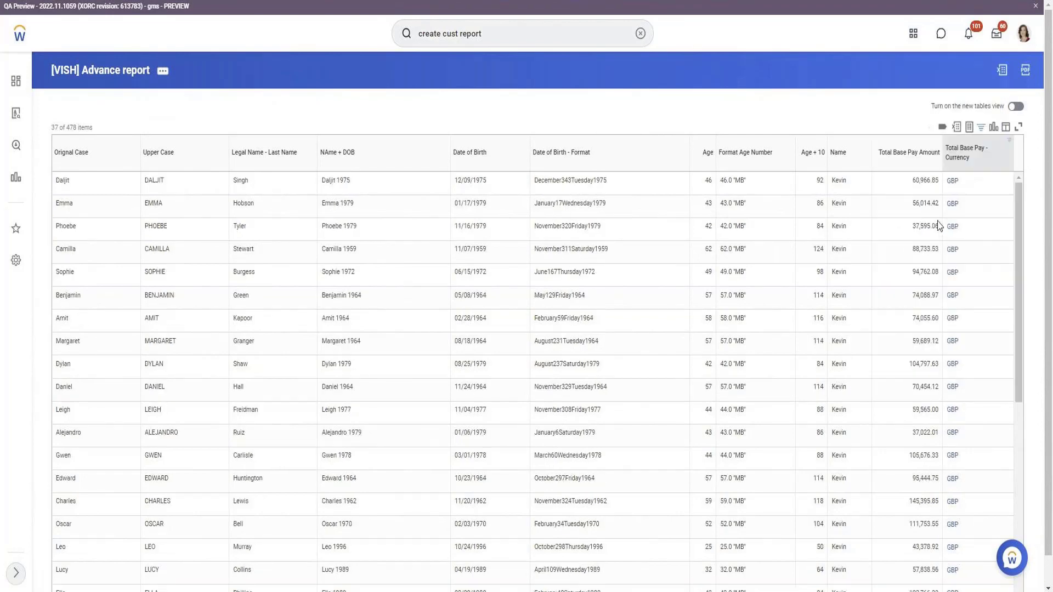
double_click(926, 181)
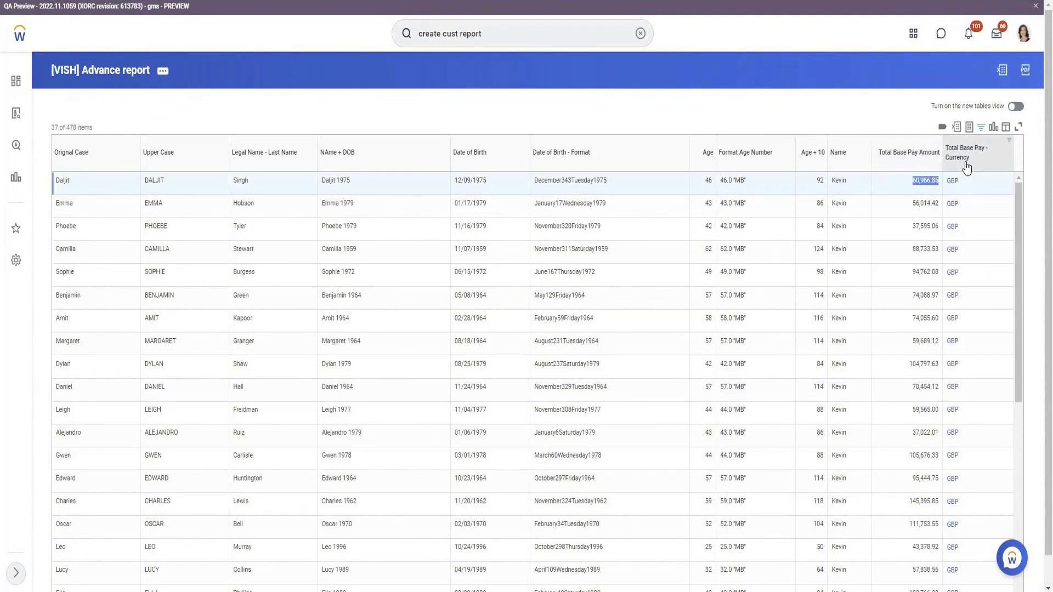
left_click_drag(971, 167, 877, 154)
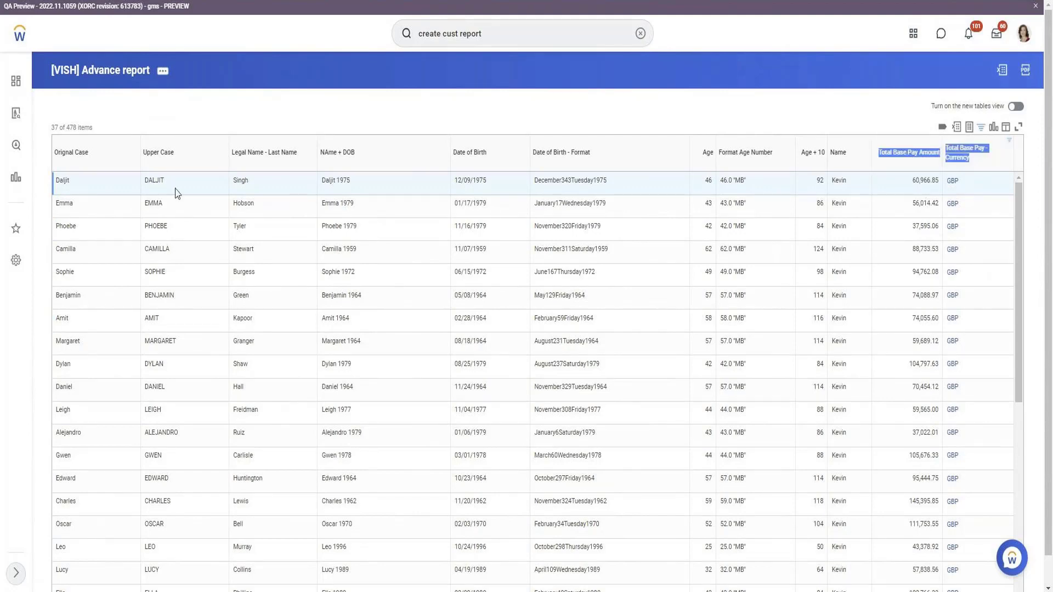
Reopen the advanced report for editing and add a new row below the Total Base Pay - Currency column.
left_click(163, 70)
mouse_move(194, 105)
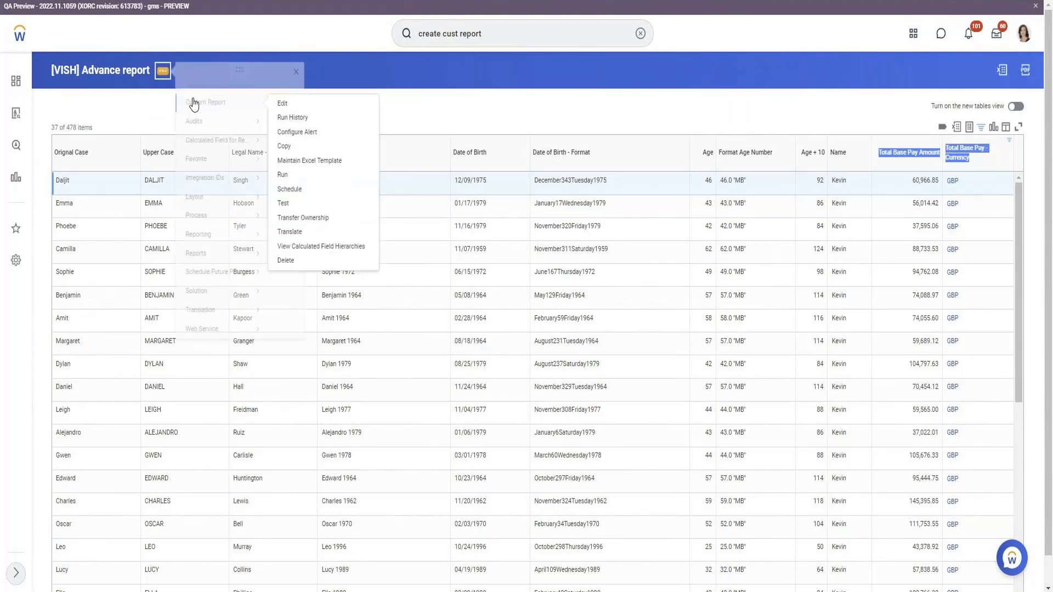
left_click(603, 122)
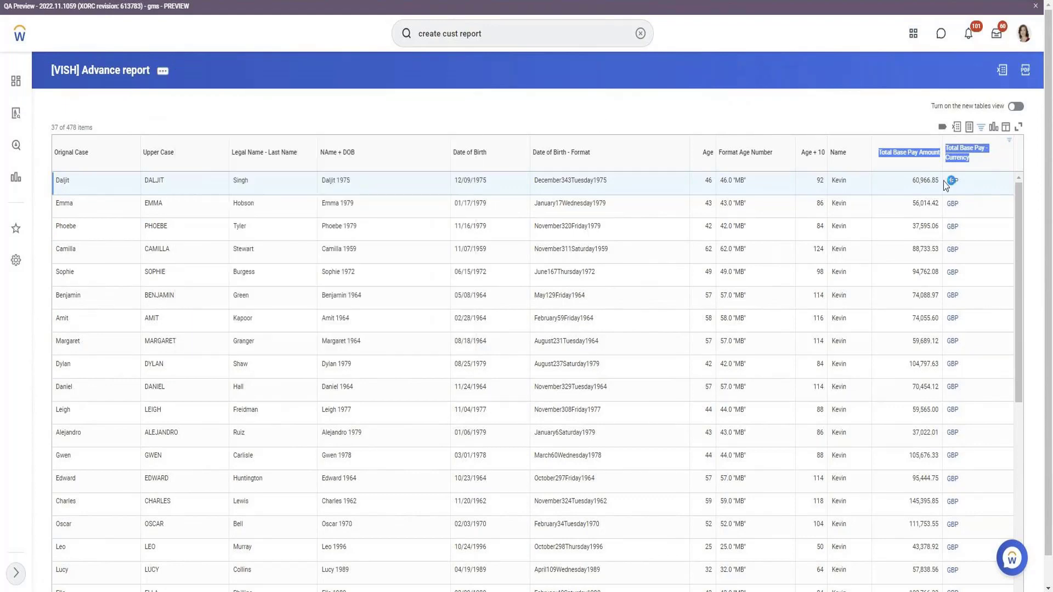
left_click(918, 166)
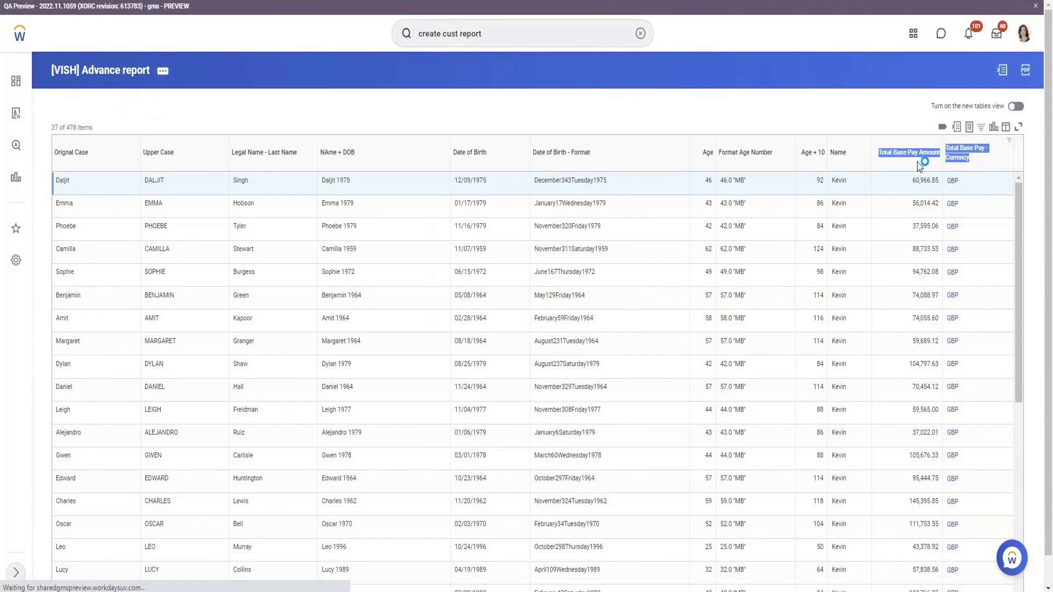
scroll(284, 275, "down", 6)
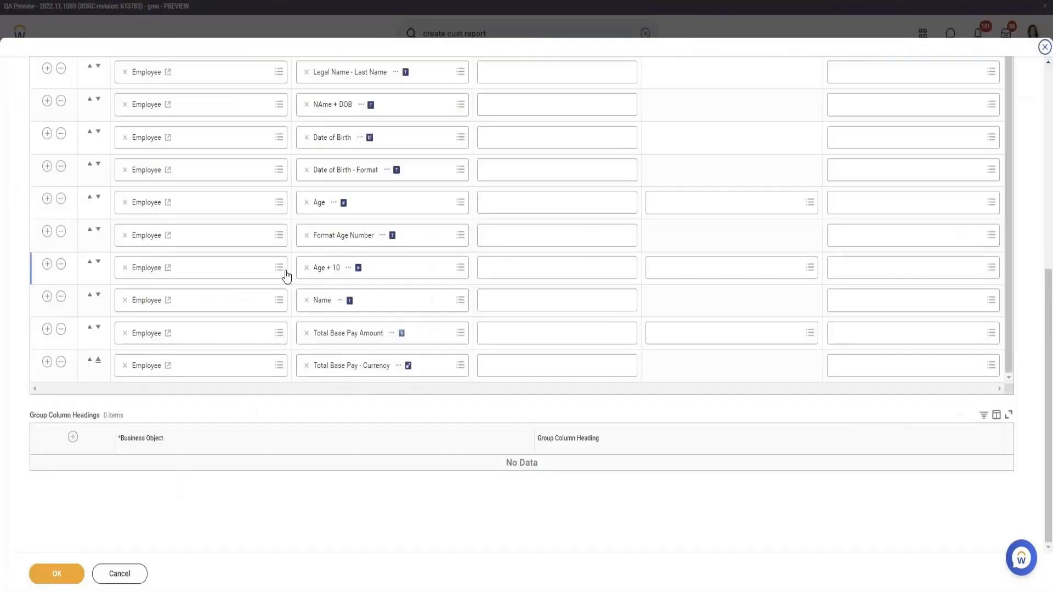
left_click(47, 362)
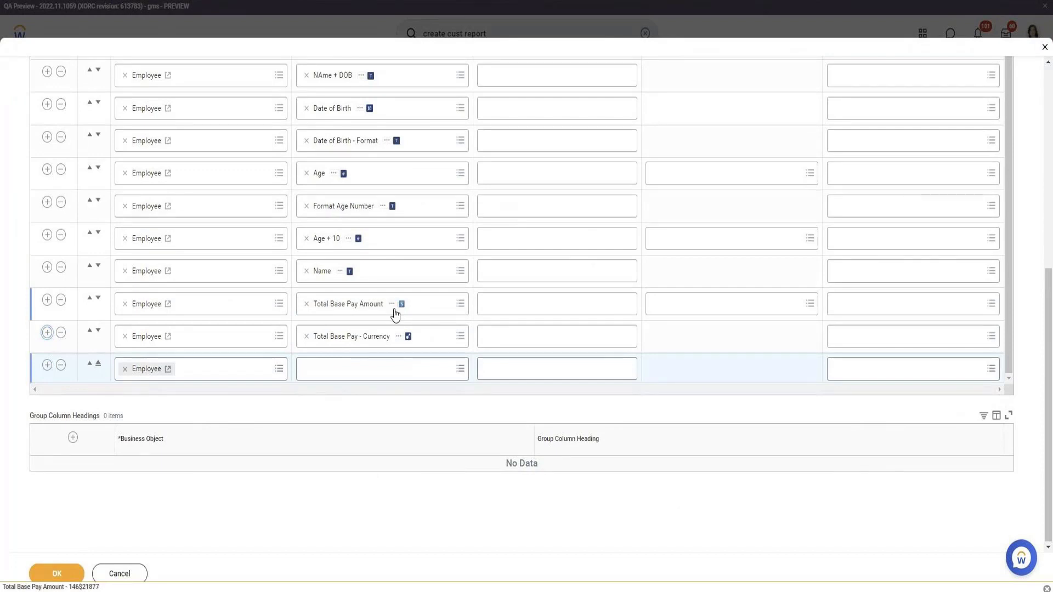
Create a report calculated field in the new row, named "Total Base Pay Amount - USD", with the Convert Currency function.
left_click(391, 303)
left_click(425, 356)
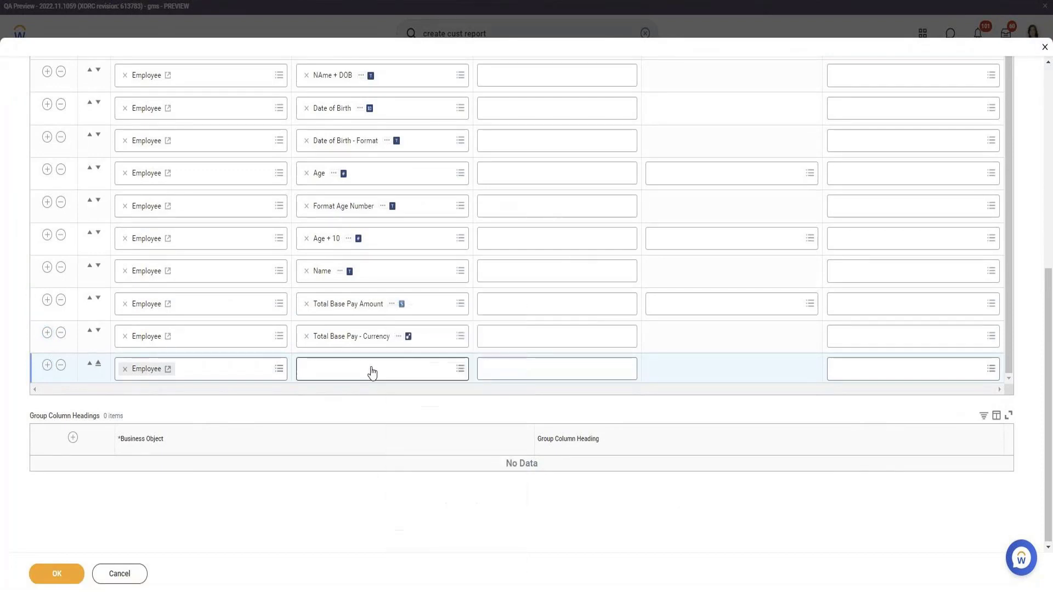
left_click(363, 368)
left_click(352, 348)
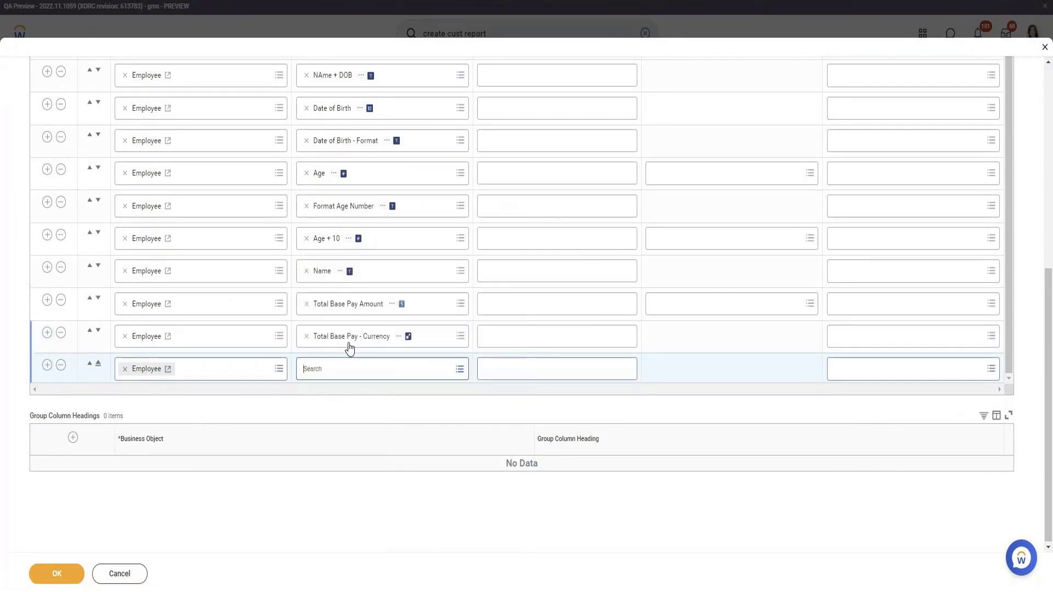
key("ctrl+v")
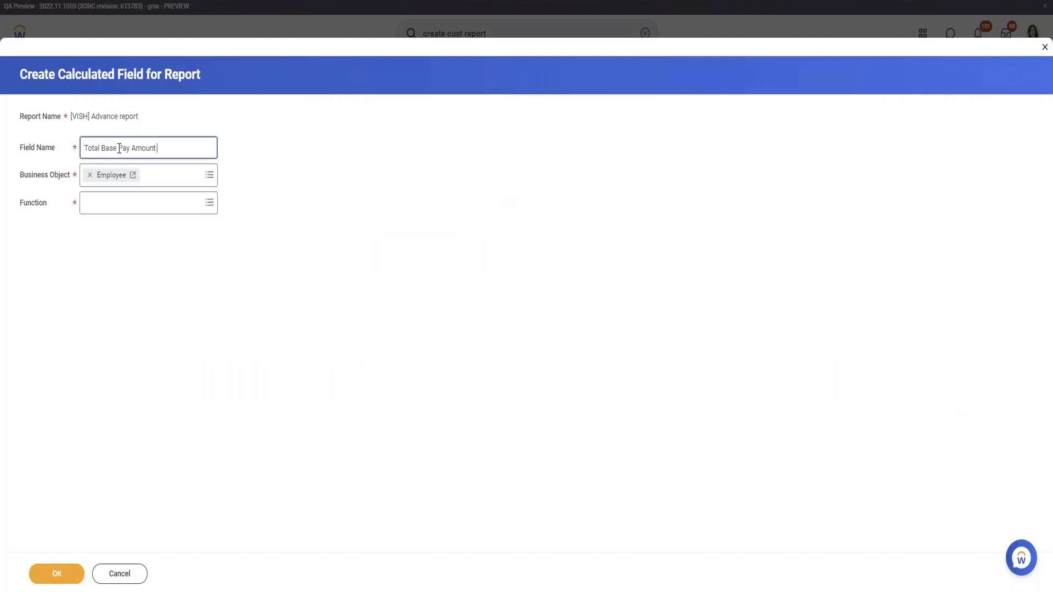
type("- USD")
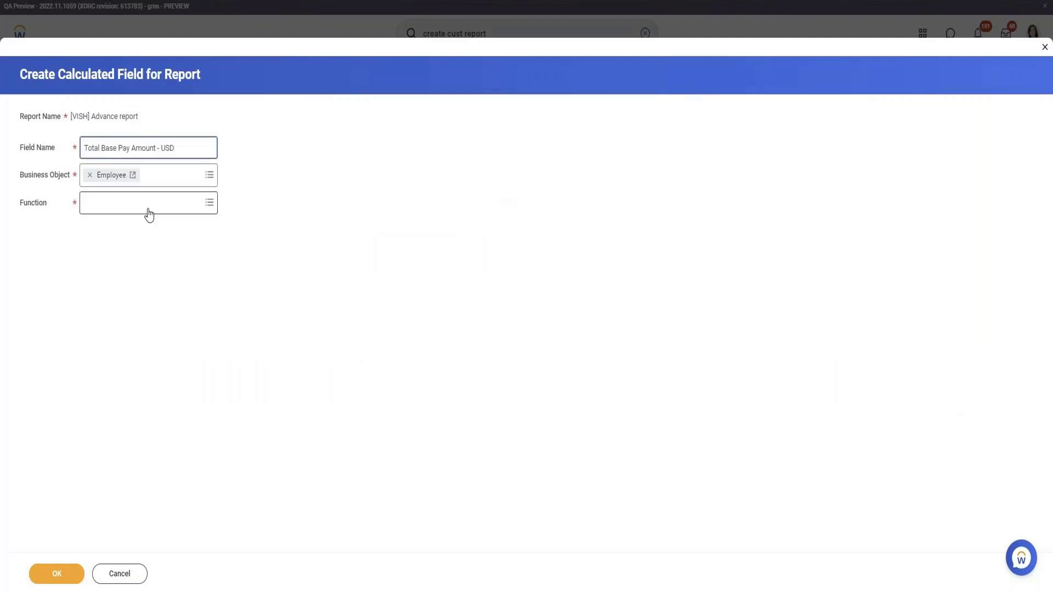
left_click(150, 206)
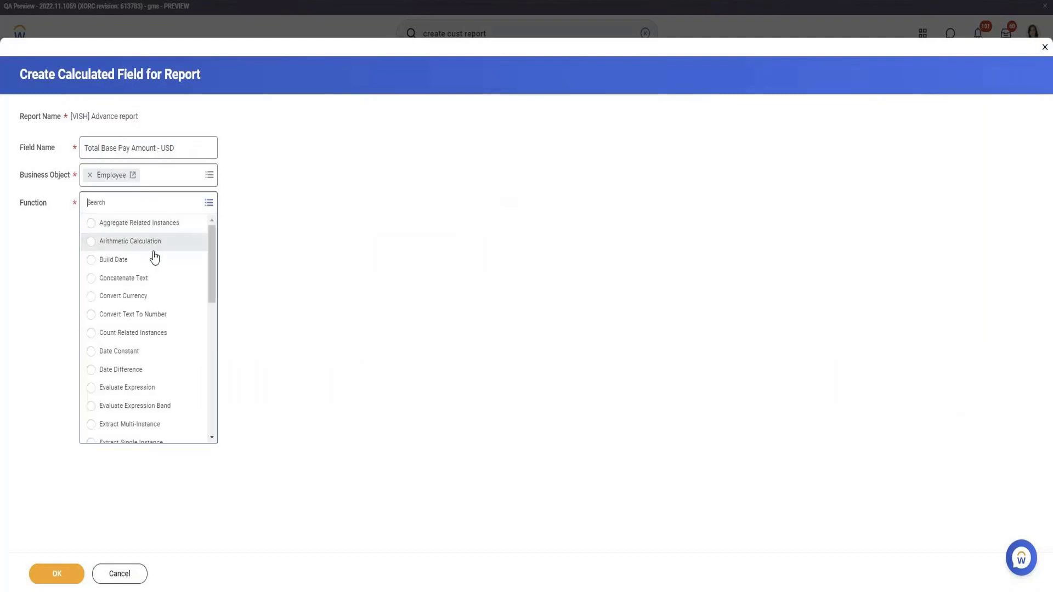
left_click(151, 299)
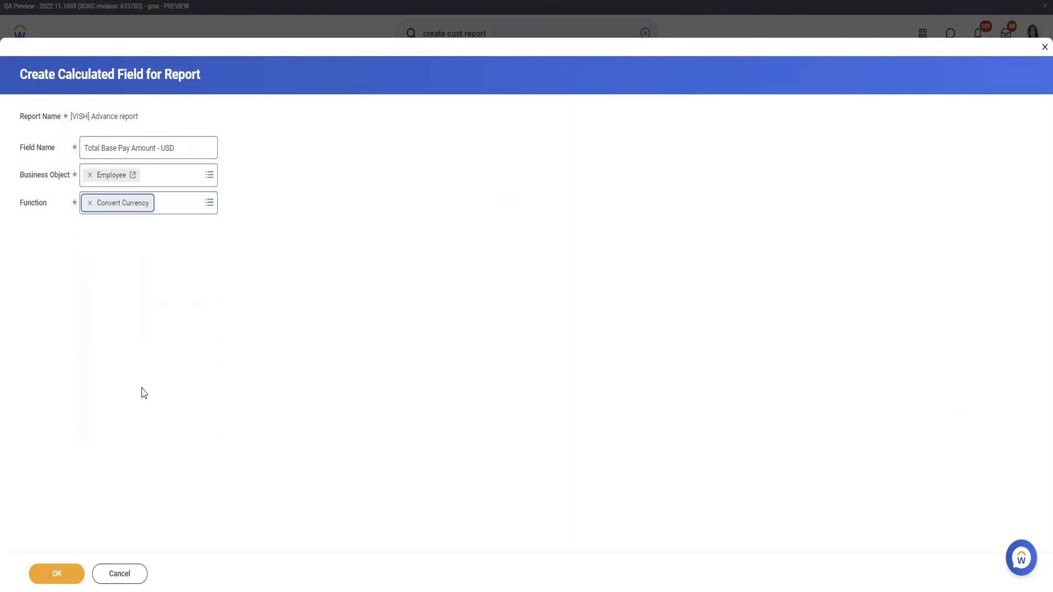
left_click(67, 575)
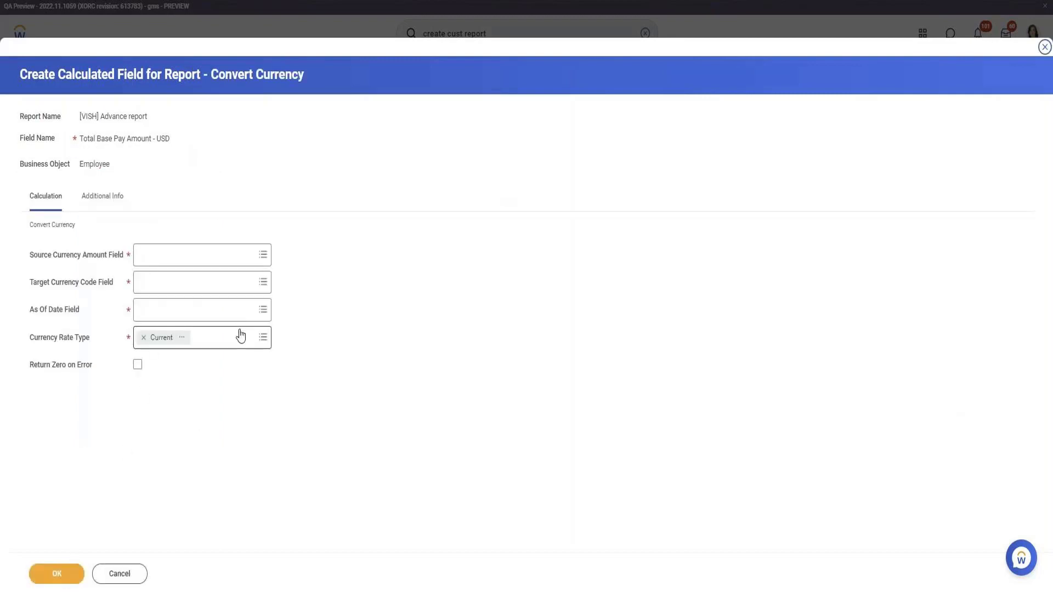
Set the source currency amount field to Total Base Pay Amount and the target currency code field to USD.
left_click(218, 254)
type("Total Base Pay Amount")
key("Return")
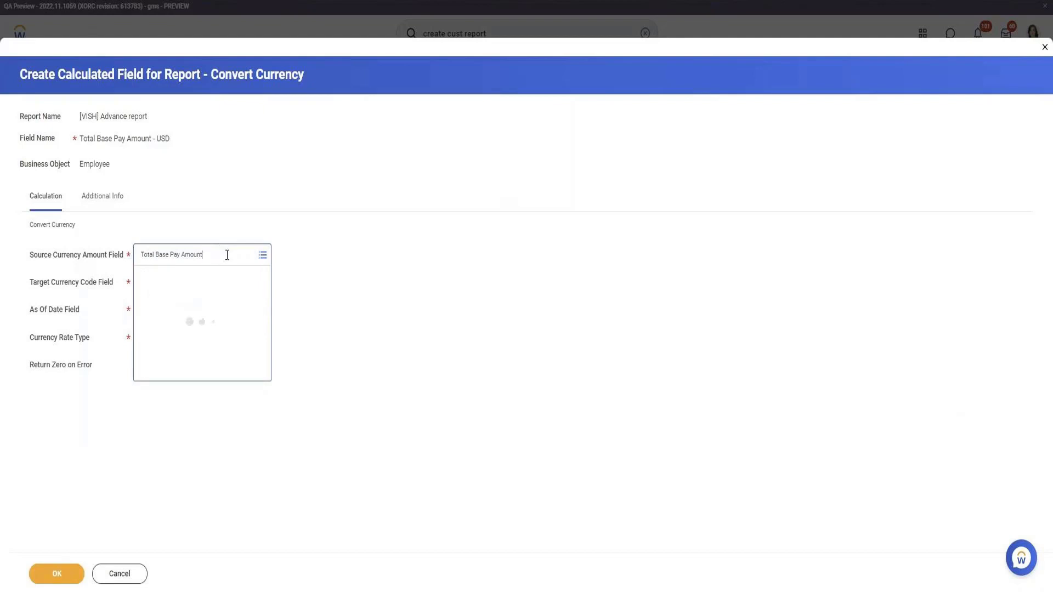
left_click(206, 303)
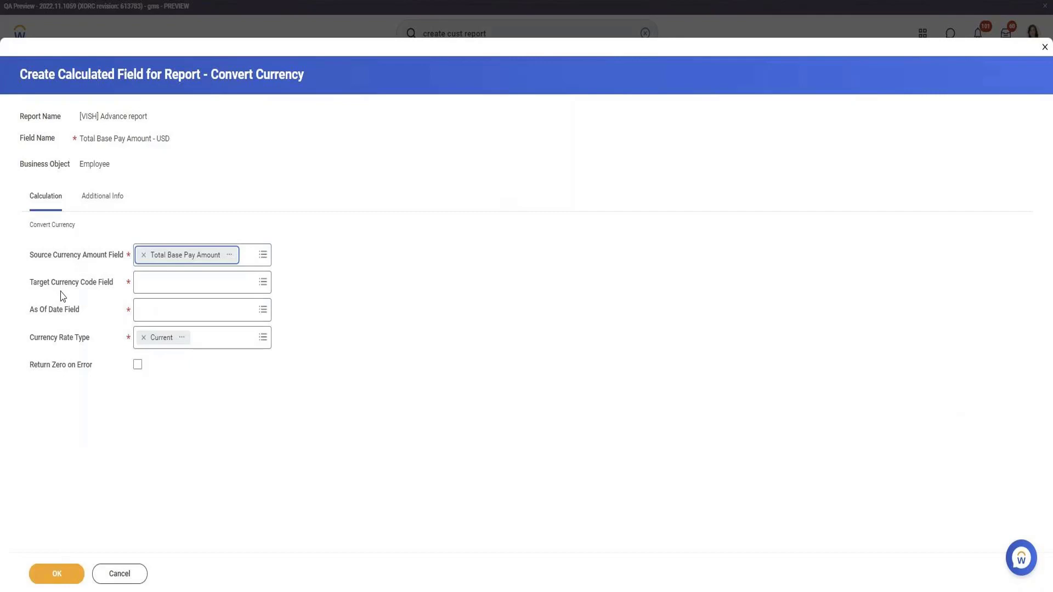
left_click(180, 286)
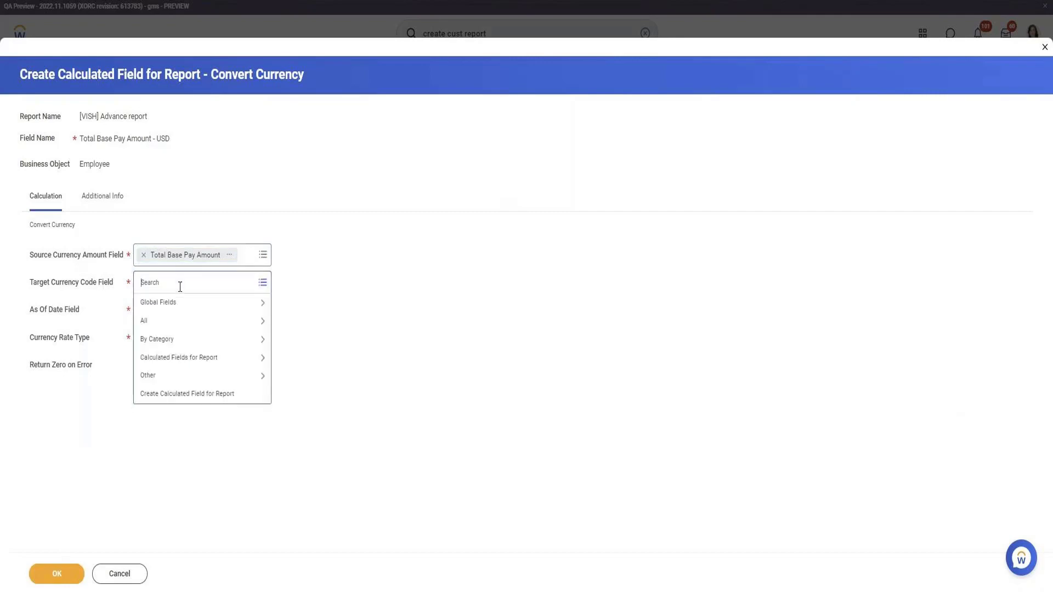
type("USD")
key("Return")
Set the As Of Date field of the currency conversion to Current Effective Date.
left_click(209, 312)
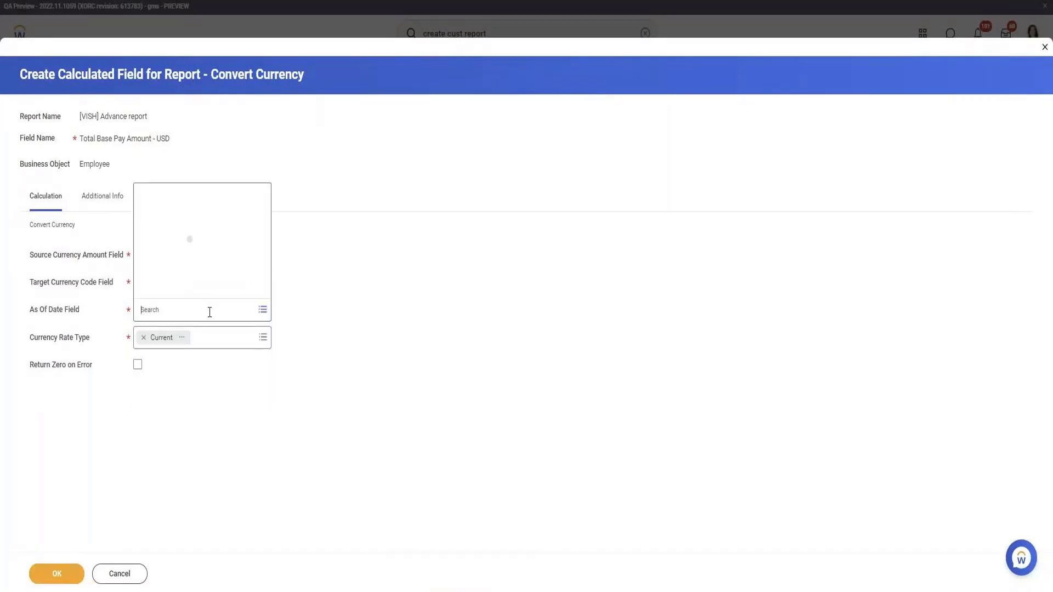
left_click(185, 217)
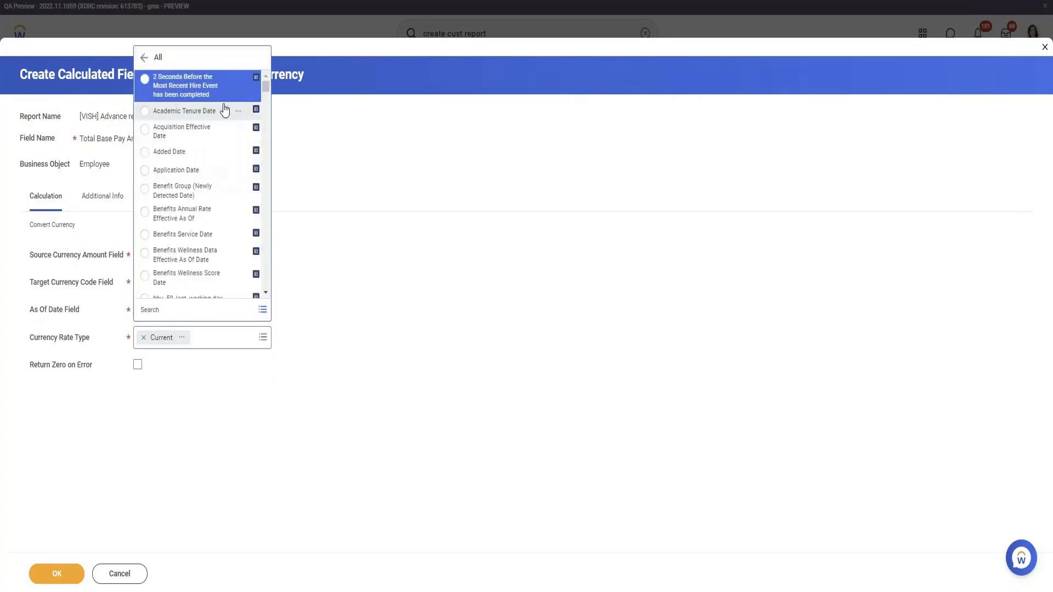
scroll(233, 166, "down", 6)
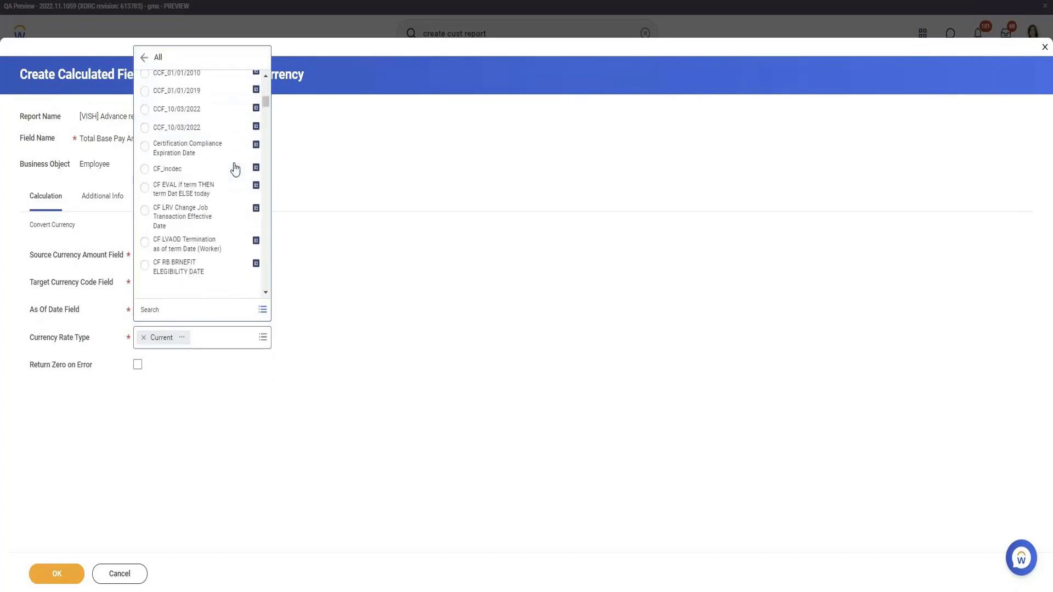
scroll(235, 170, "down", 8)
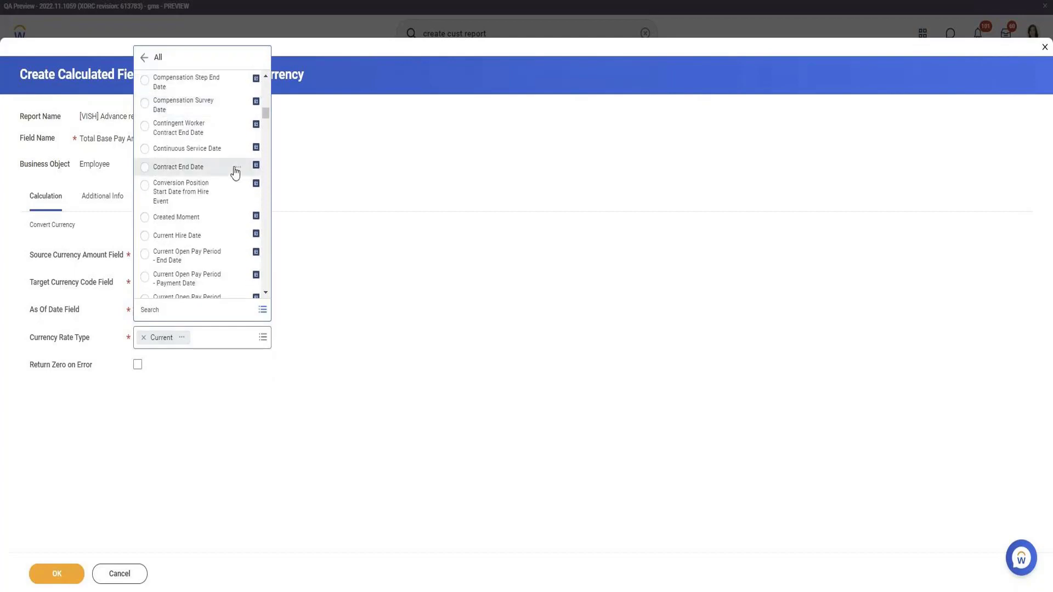
scroll(216, 212, "down", 6)
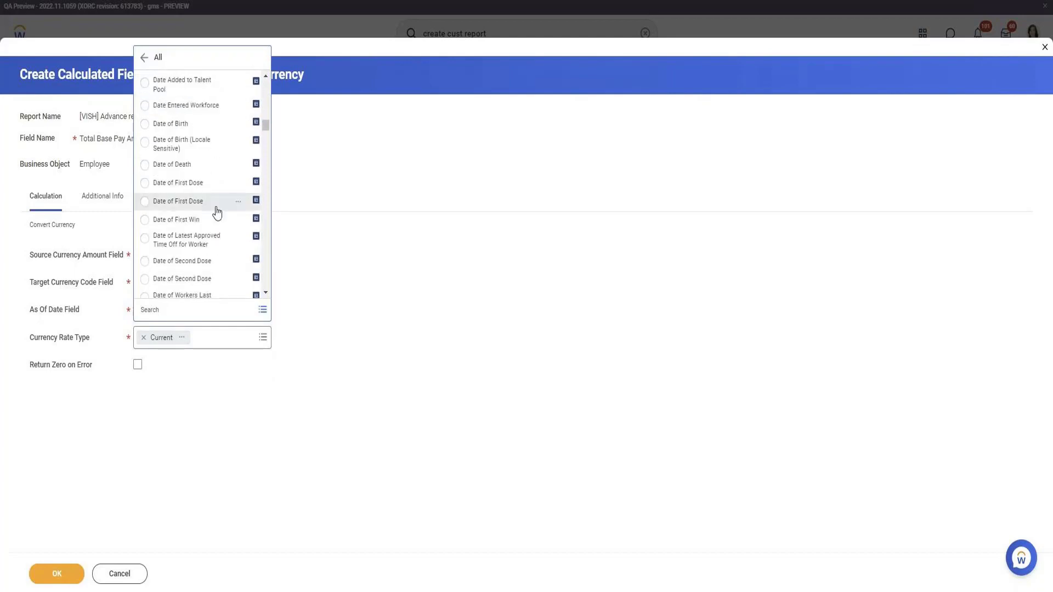
scroll(217, 212, "down", 10)
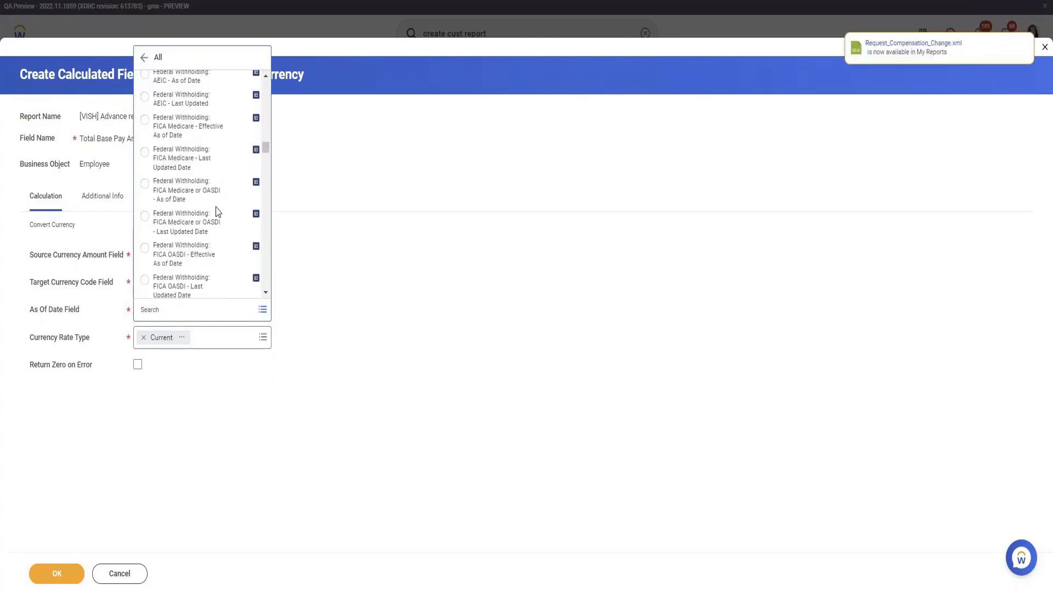
left_click(170, 315)
type("average")
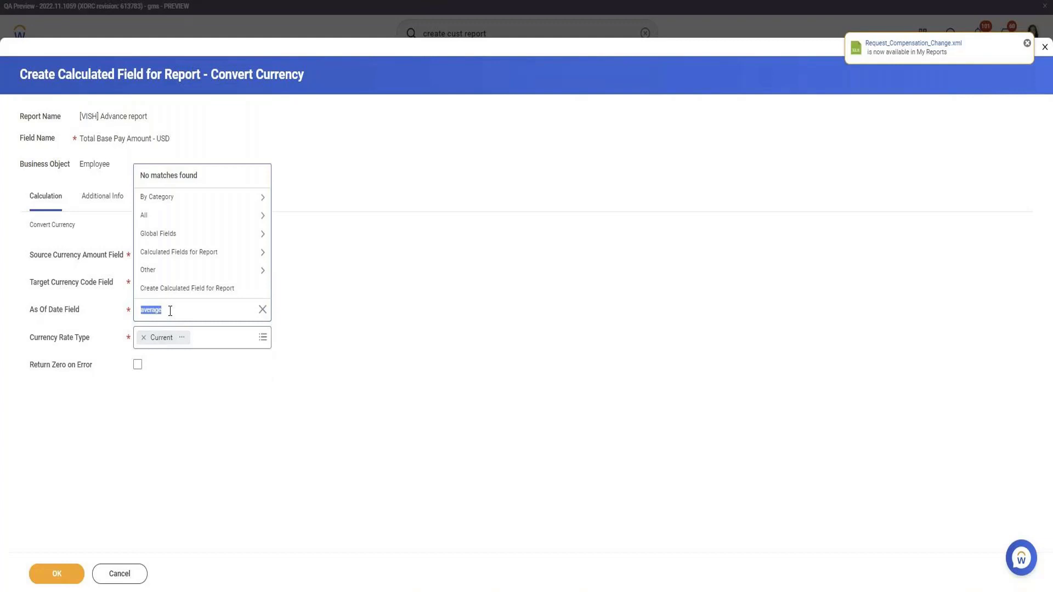
type("Currect")
type("nt")
type(" effec")
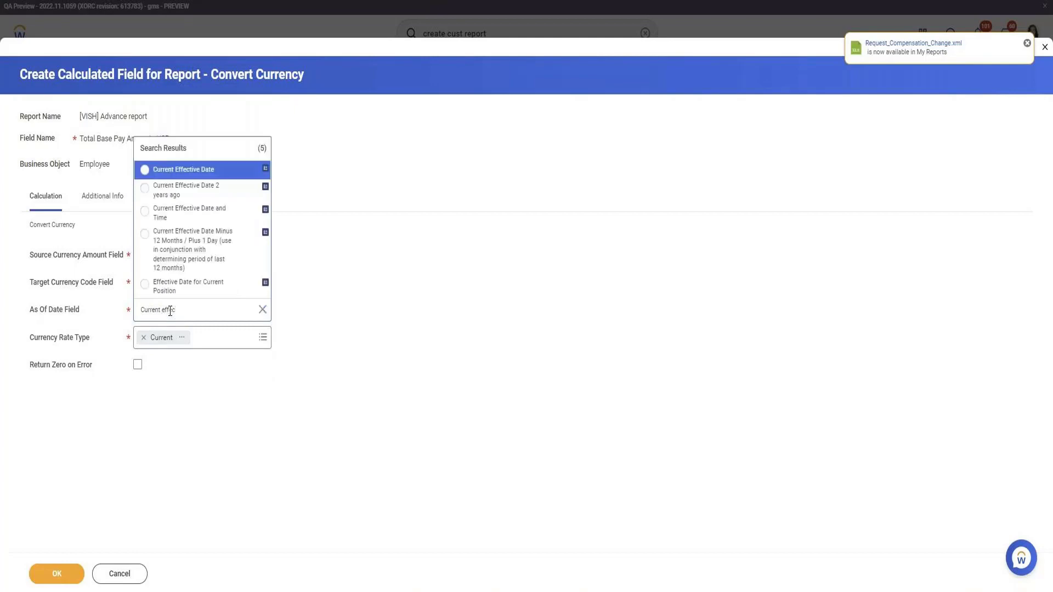
left_click(200, 174)
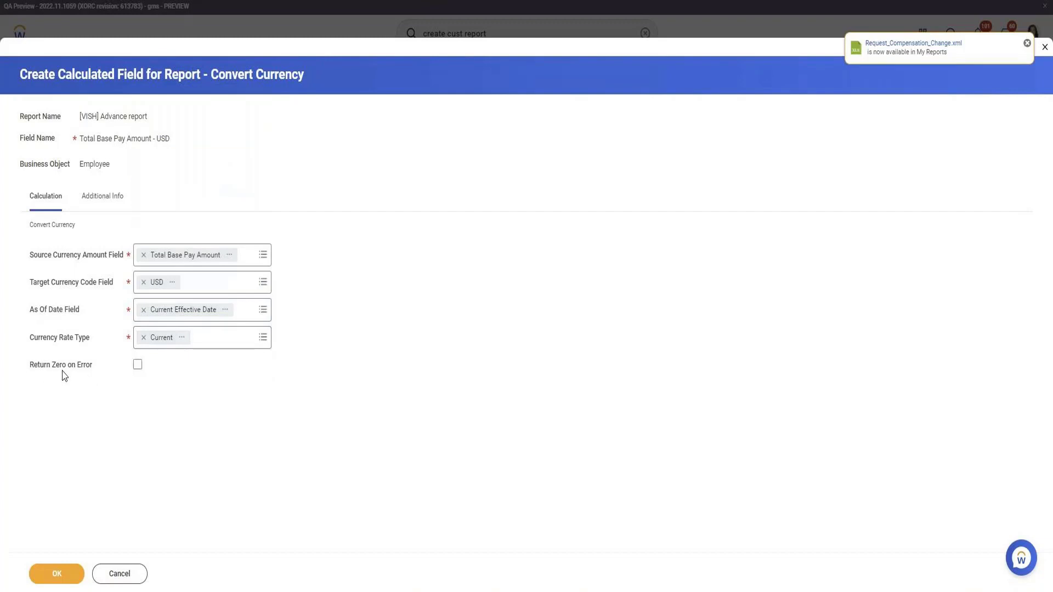
Save the calculated field with Return Zero on Error enabled, and run the report.
left_click(137, 366)
left_click(58, 573)
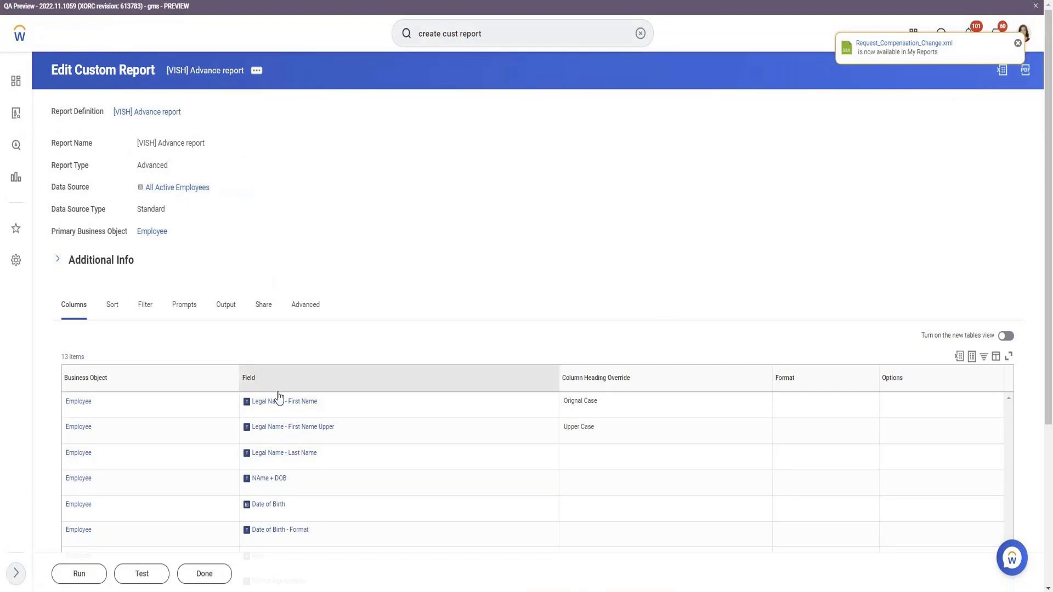
left_click(77, 573)
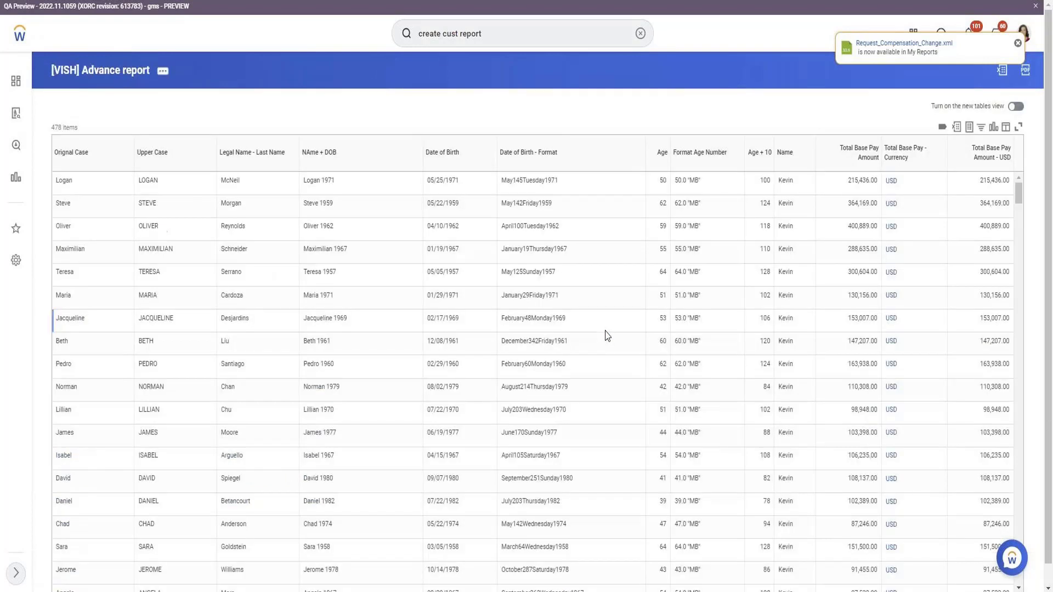
Compare the first row's Total Base Pay Amount with its Total Base Pay Amount - USD value.
left_click(904, 154)
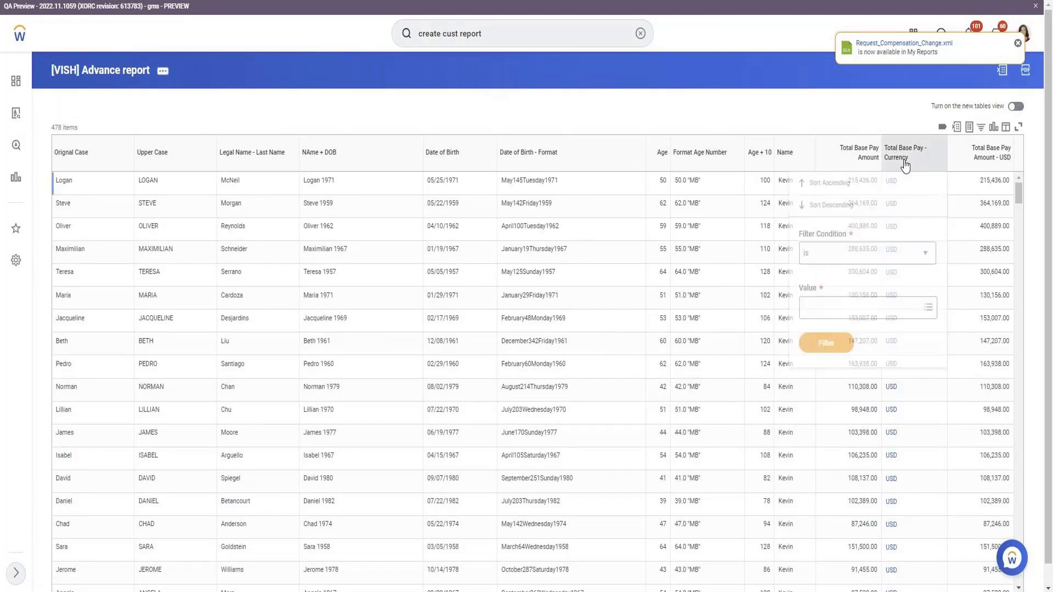
left_click(783, 99)
double_click(865, 188)
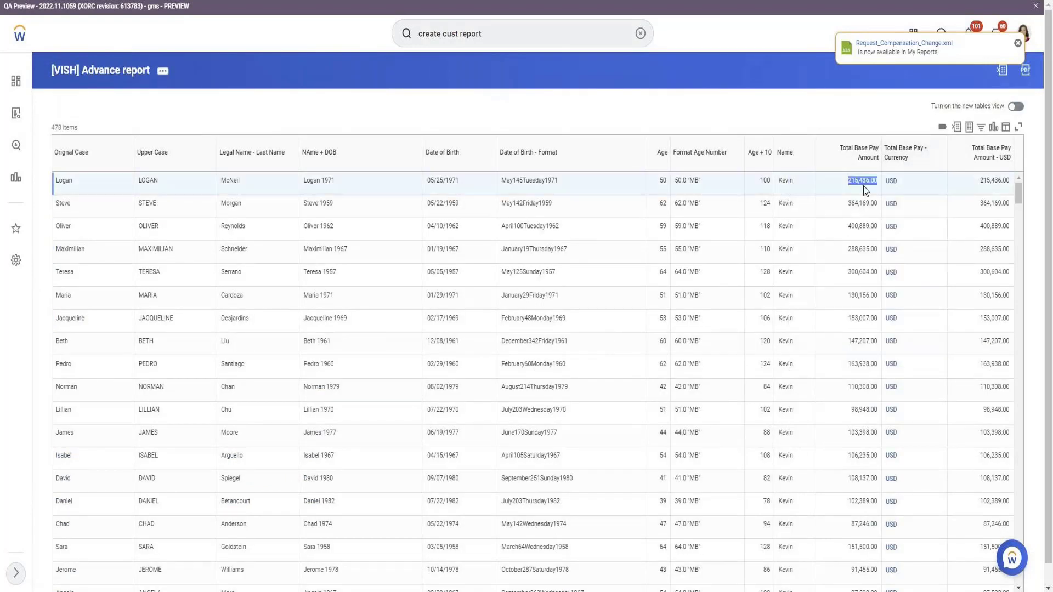
double_click(995, 184)
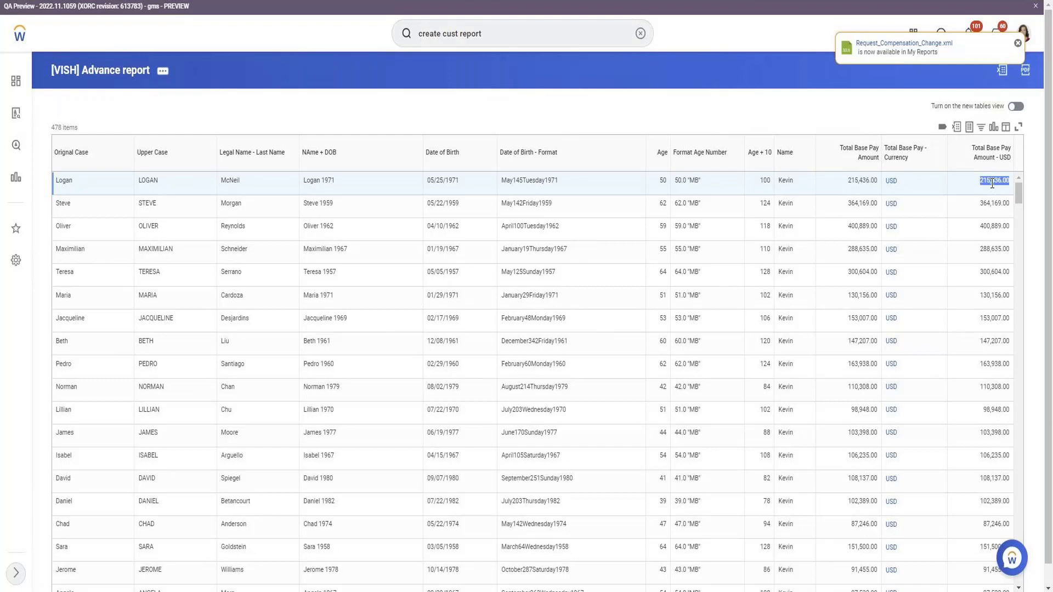
double_click(864, 186)
Filter the report results to rows whose Total Base Pay - Currency is EUR and compare their original and USD amounts.
left_click(913, 157)
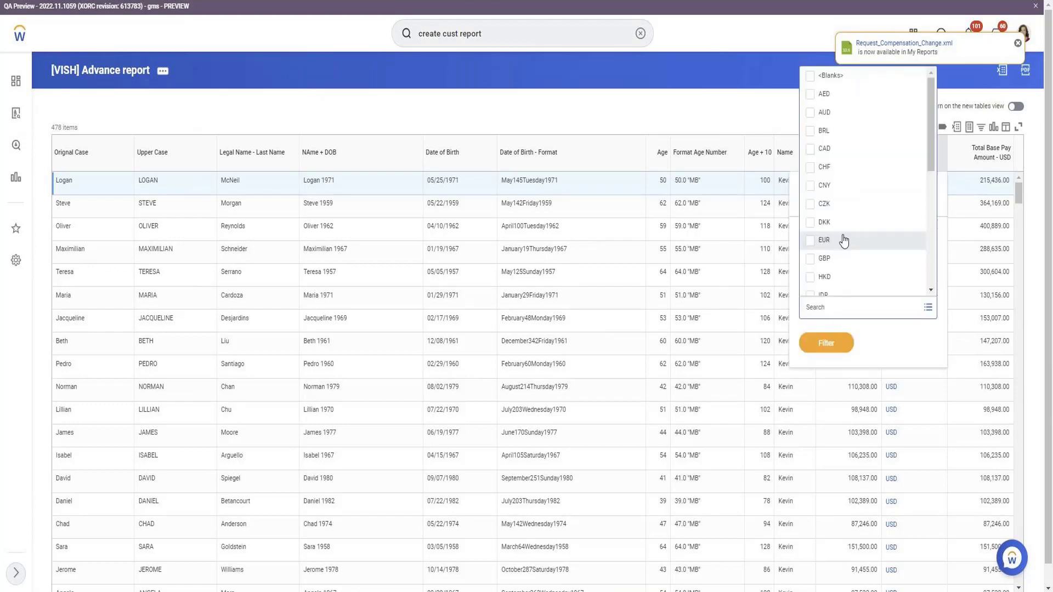
left_click(843, 241)
left_click(827, 344)
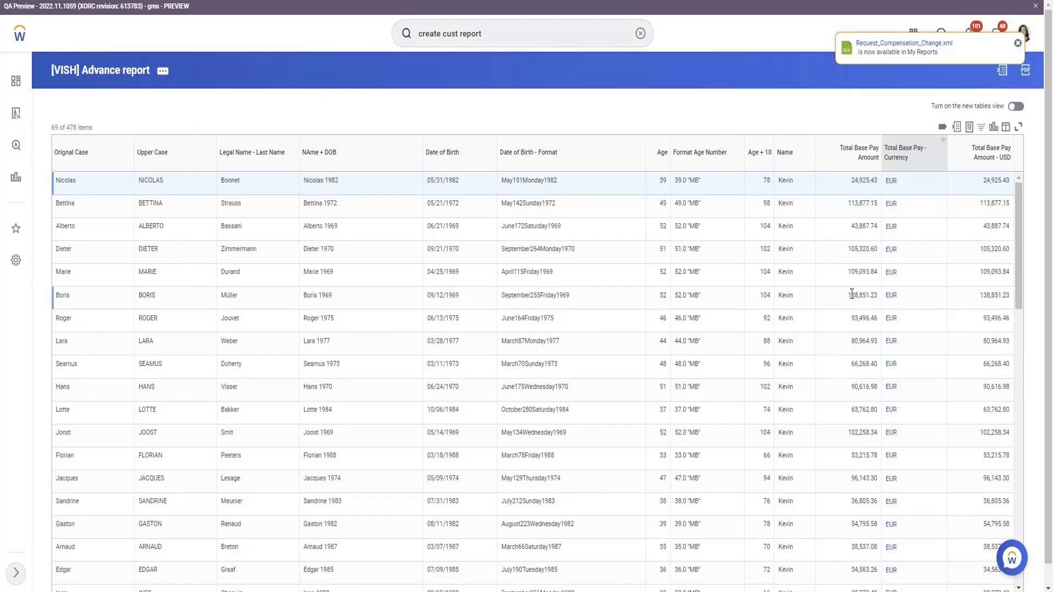
left_click(866, 228)
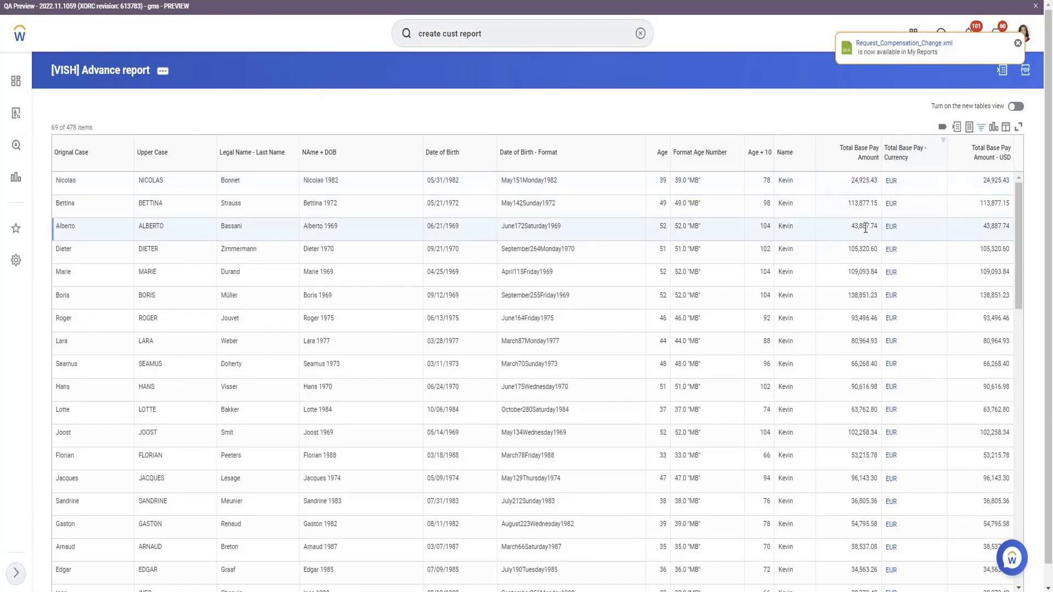
double_click(865, 228)
double_click(861, 250)
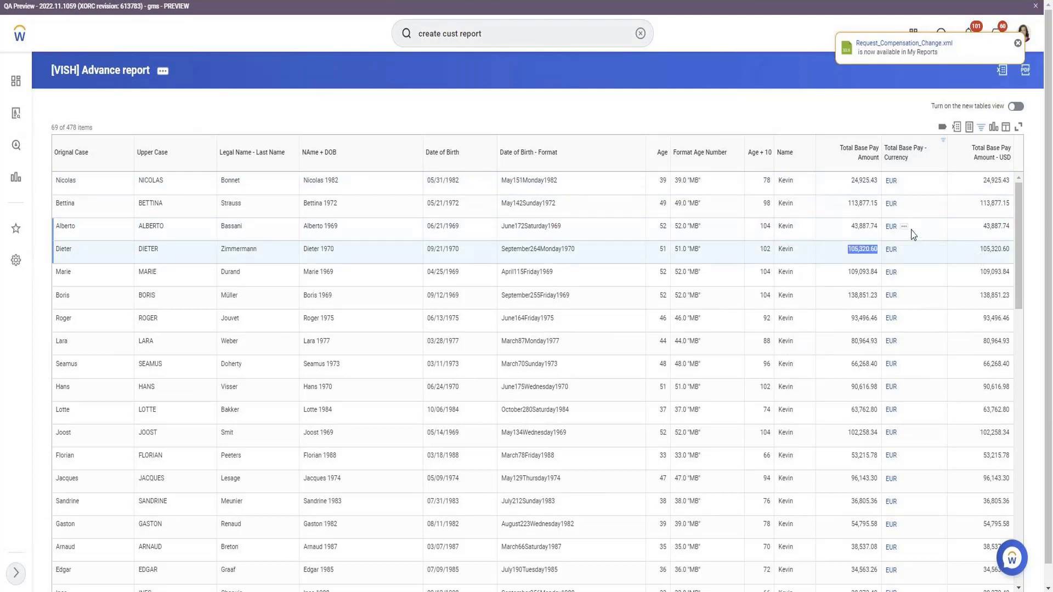
Change the Total Base Pay - Currency filter from EUR to GBP to check those rows' converted amounts.
left_click(915, 141)
left_click(857, 303)
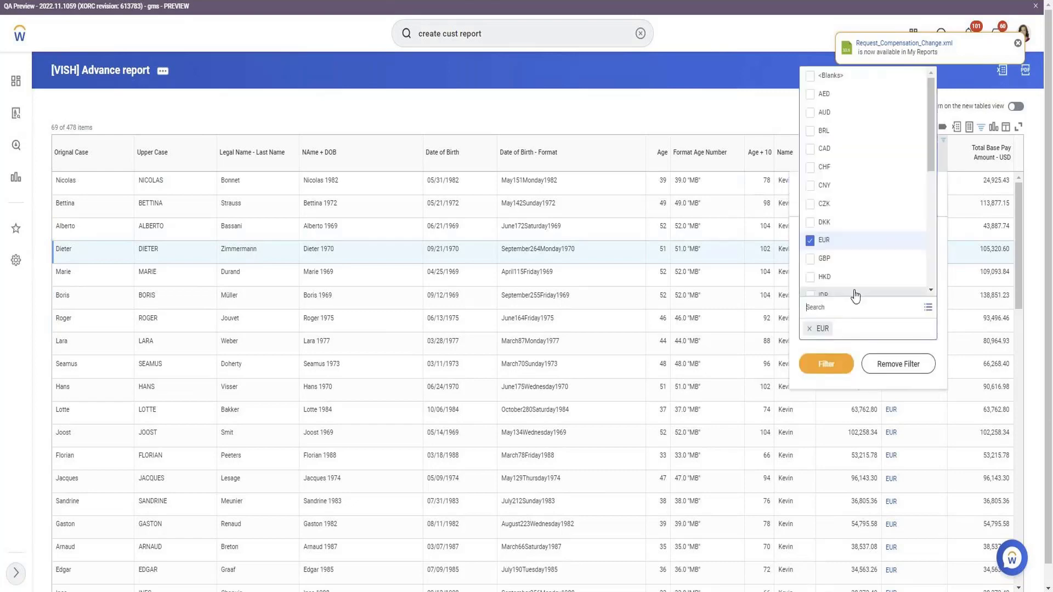
type("GBP")
left_click(856, 294)
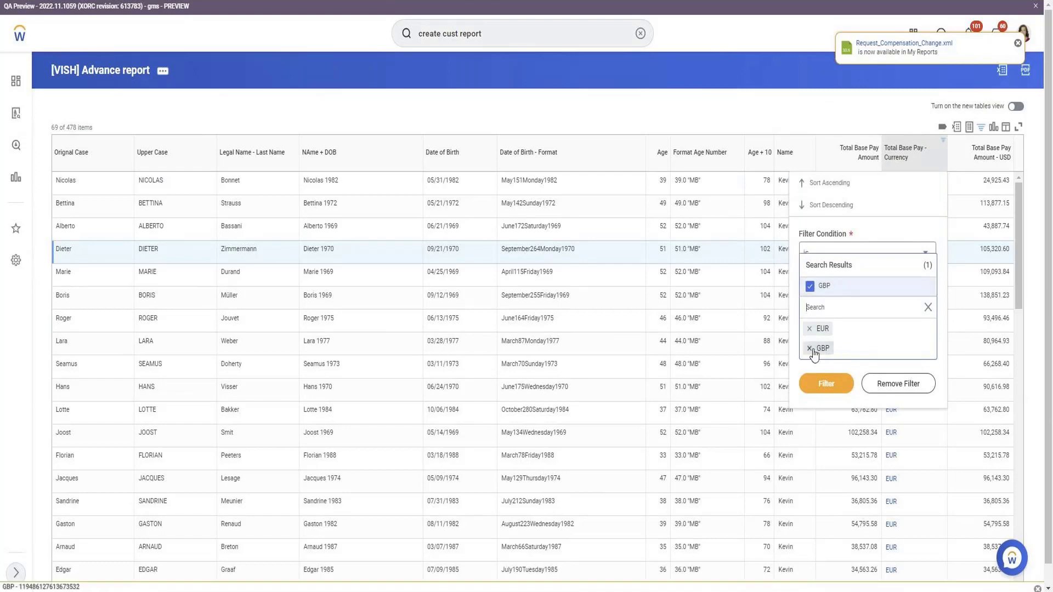
left_click(809, 331)
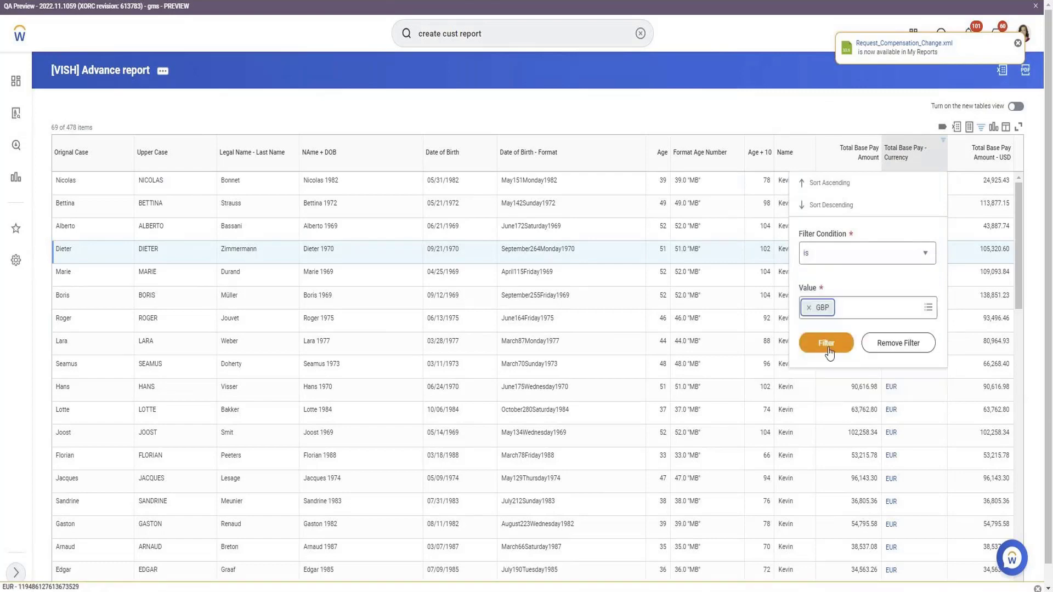
left_click(827, 345)
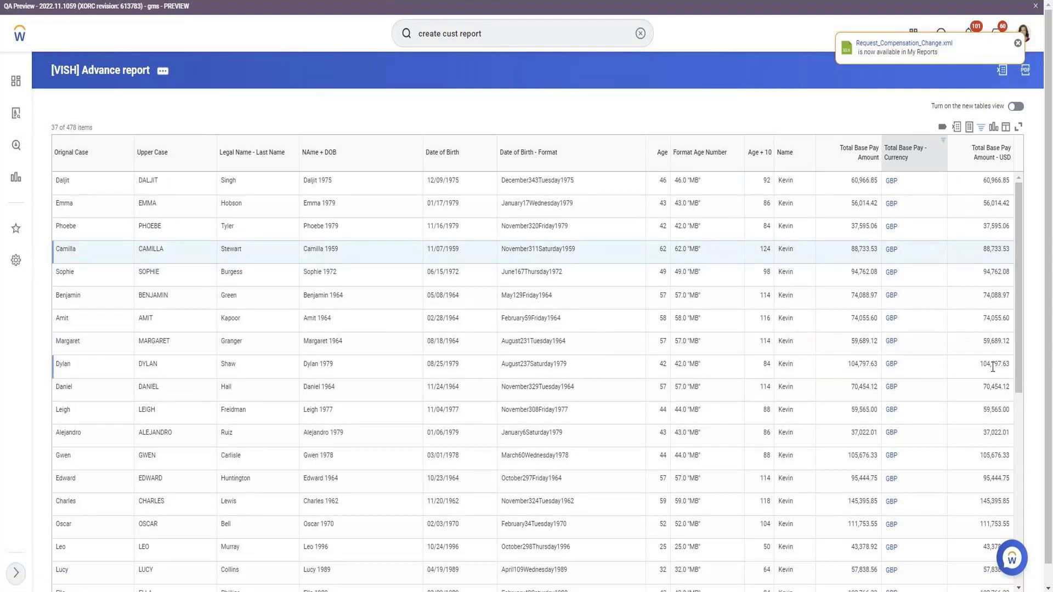
Open the report page in a second browser tab and search Workday there for "currency rate".
right_click(87, 1)
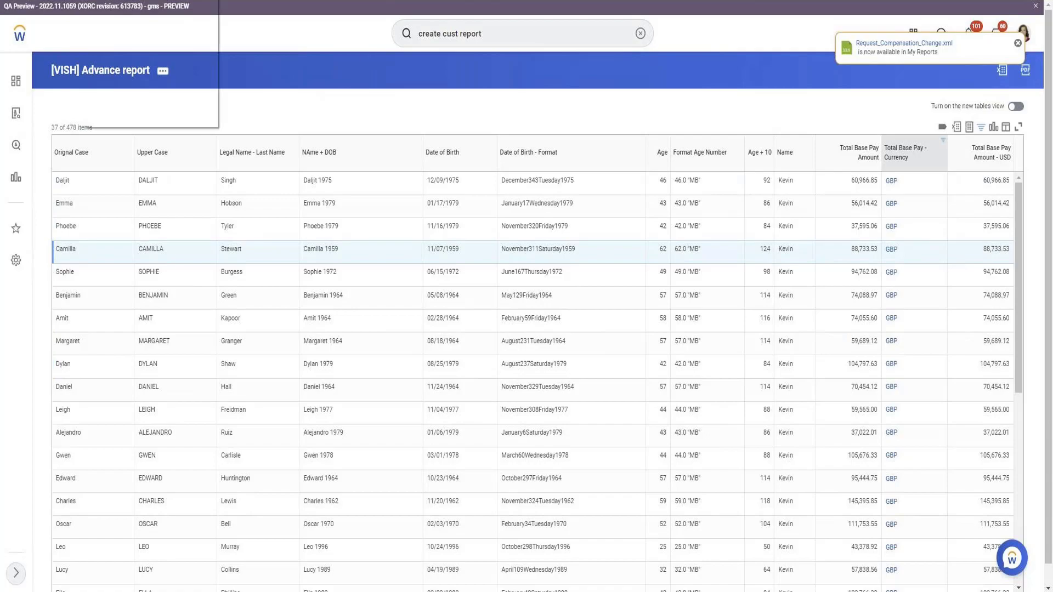
left_click(193, 47)
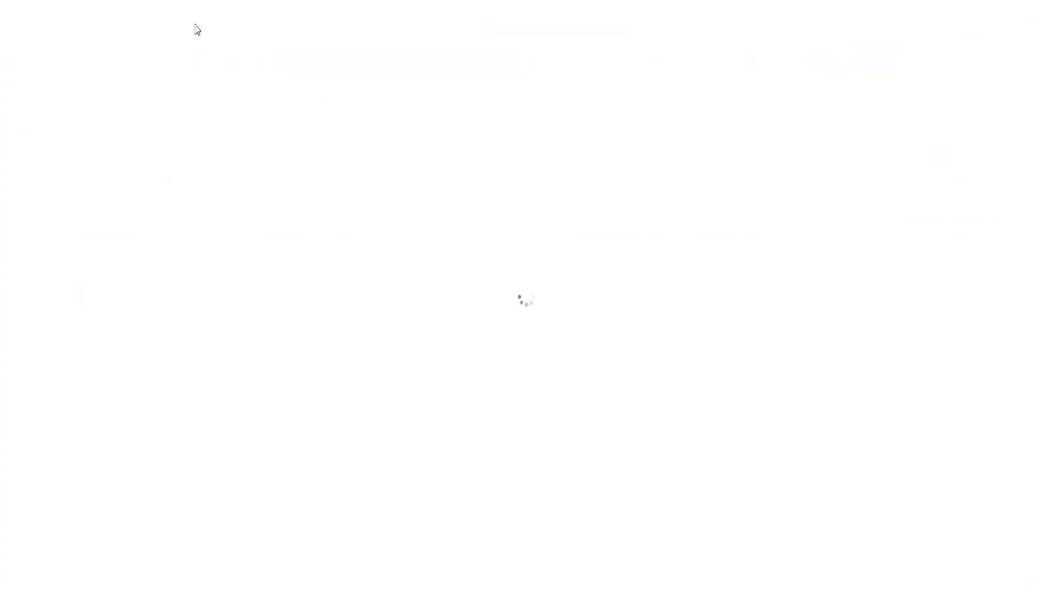
left_click(494, 37)
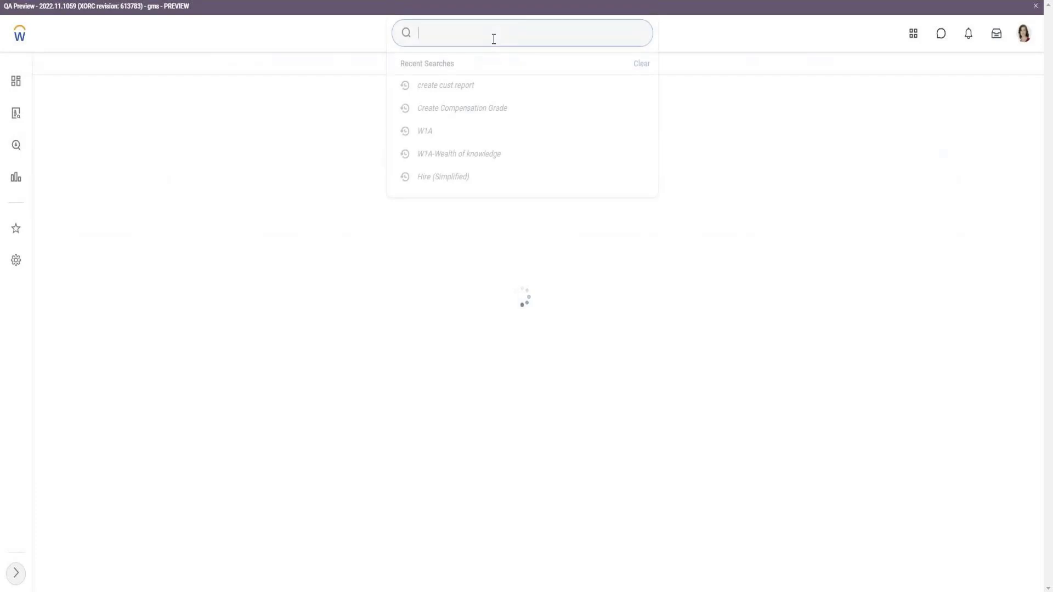
type("cv")
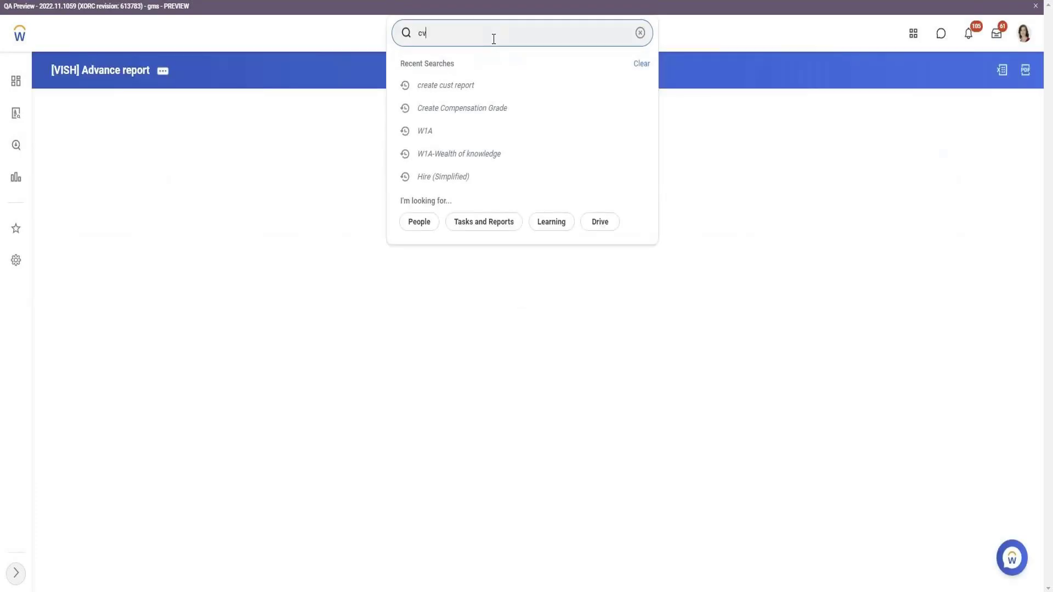
key("BackSpace")
type("uurency rat")
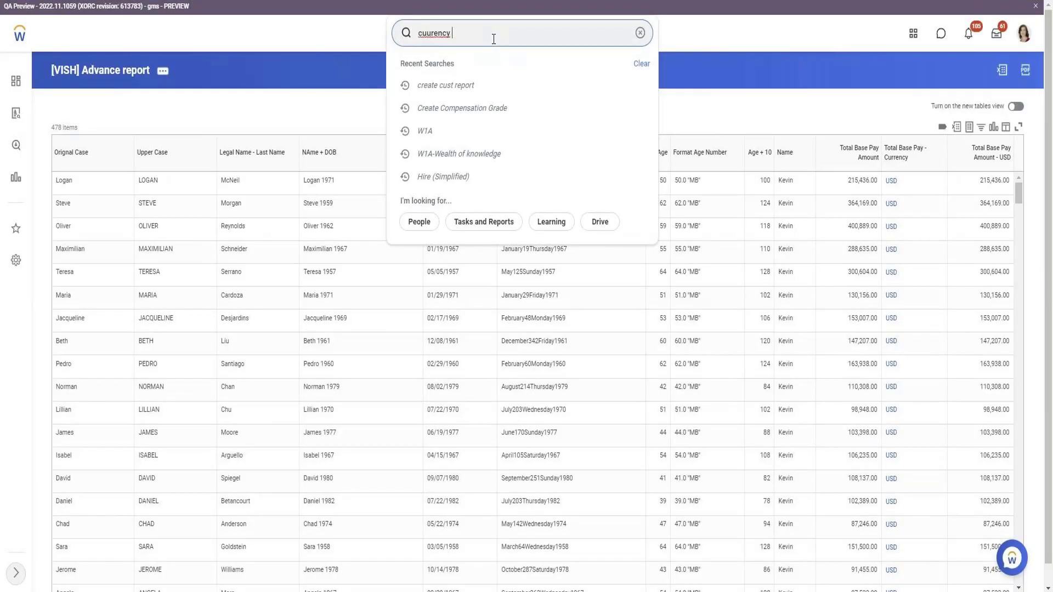
type("e")
key("Return")
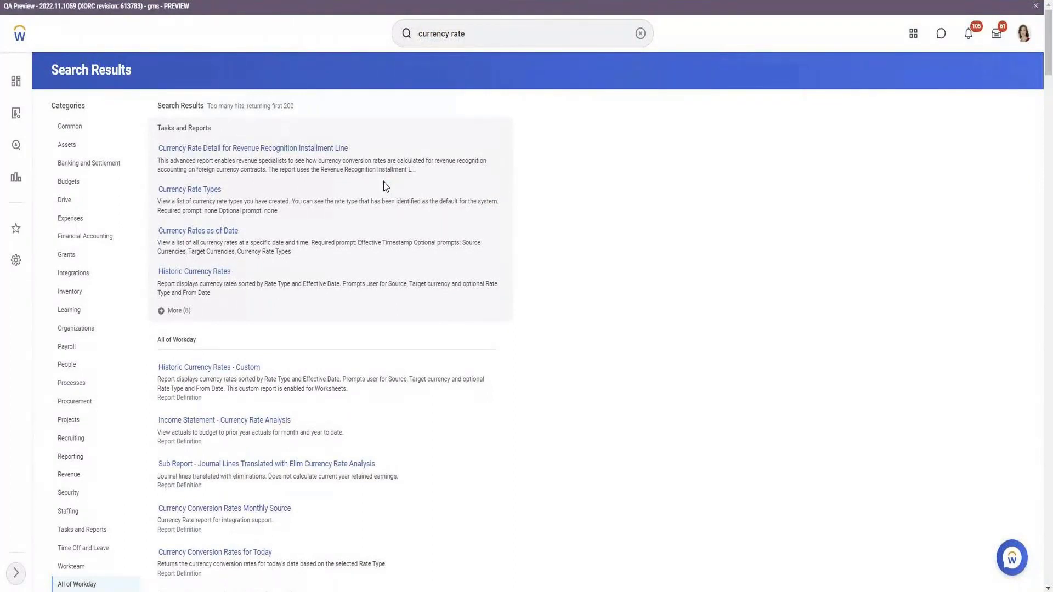
Run the Currency Rates as of Date report with source currency USD and target currency GBP, and examine the rate timestamps.
left_click(195, 231)
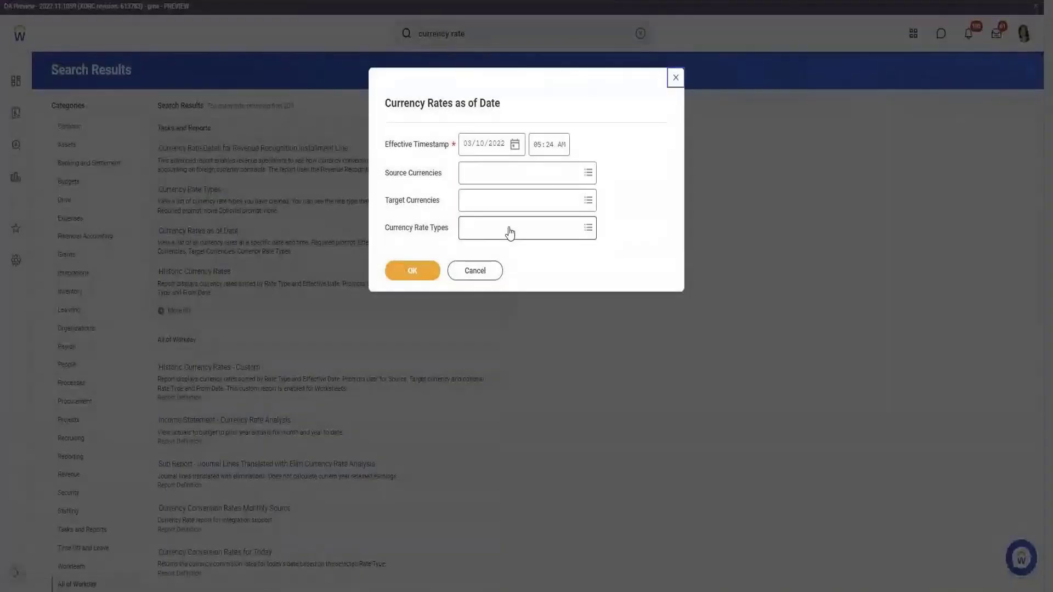
left_click(492, 182)
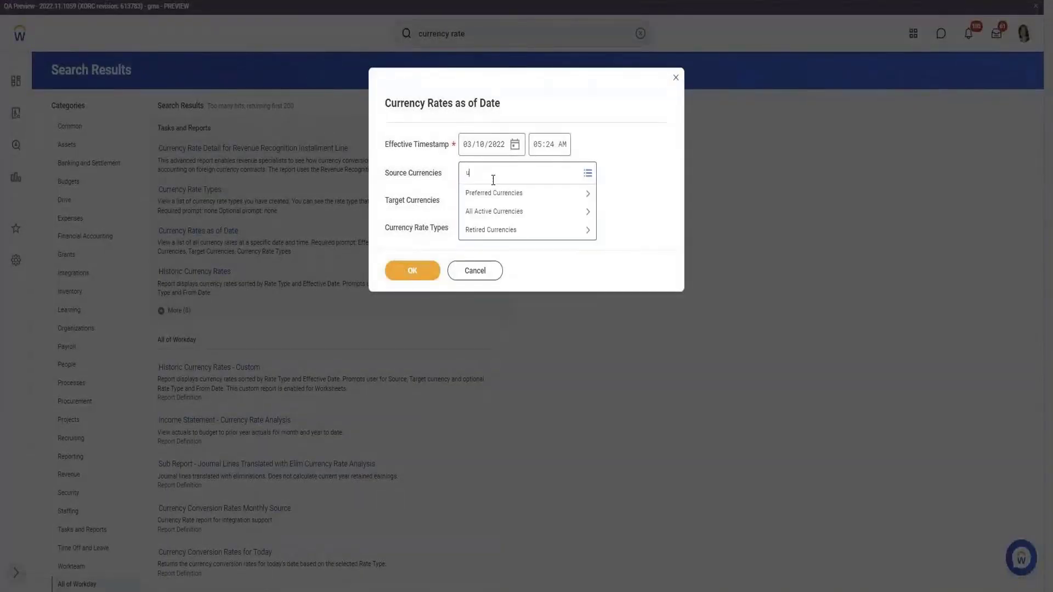
type("usd")
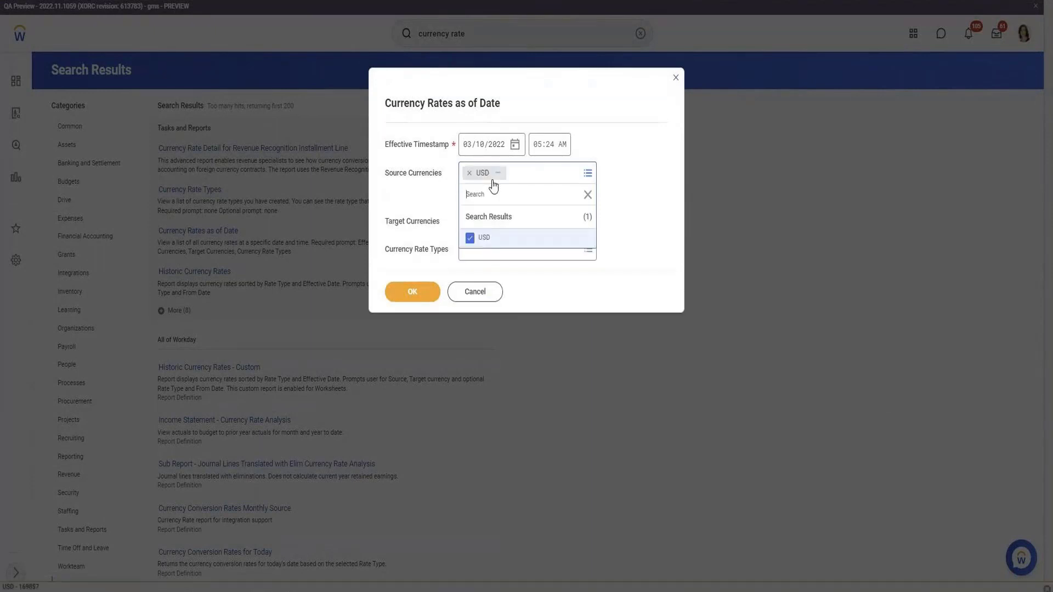
left_click(521, 199)
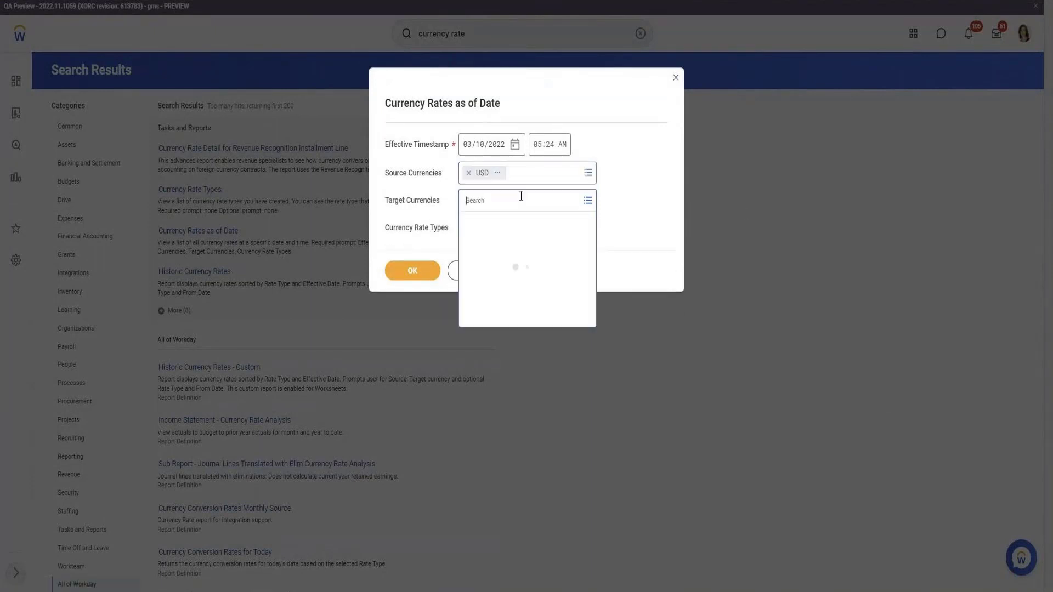
type("gbo")
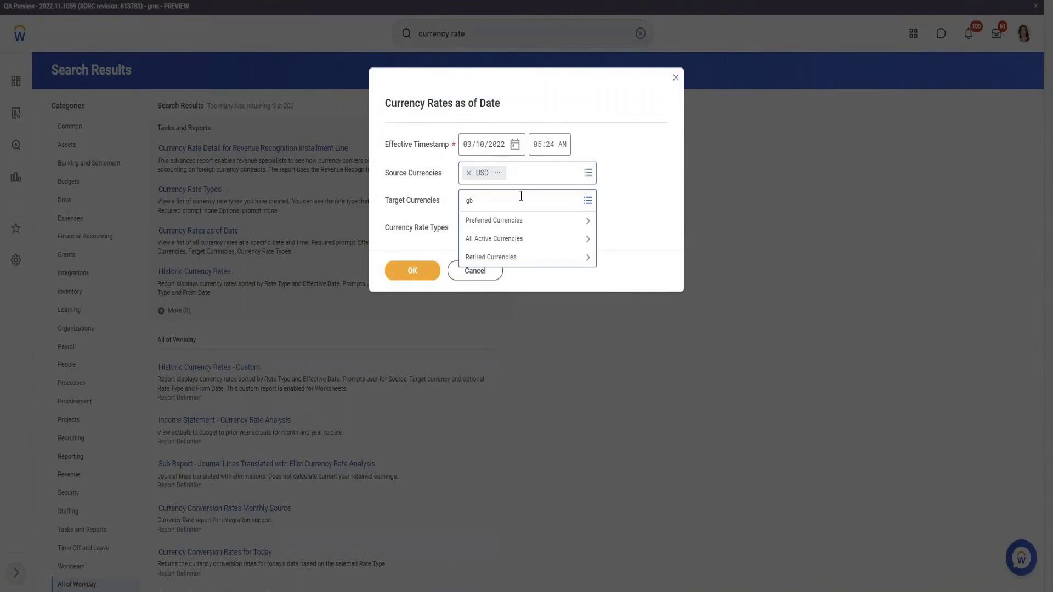
key("Return")
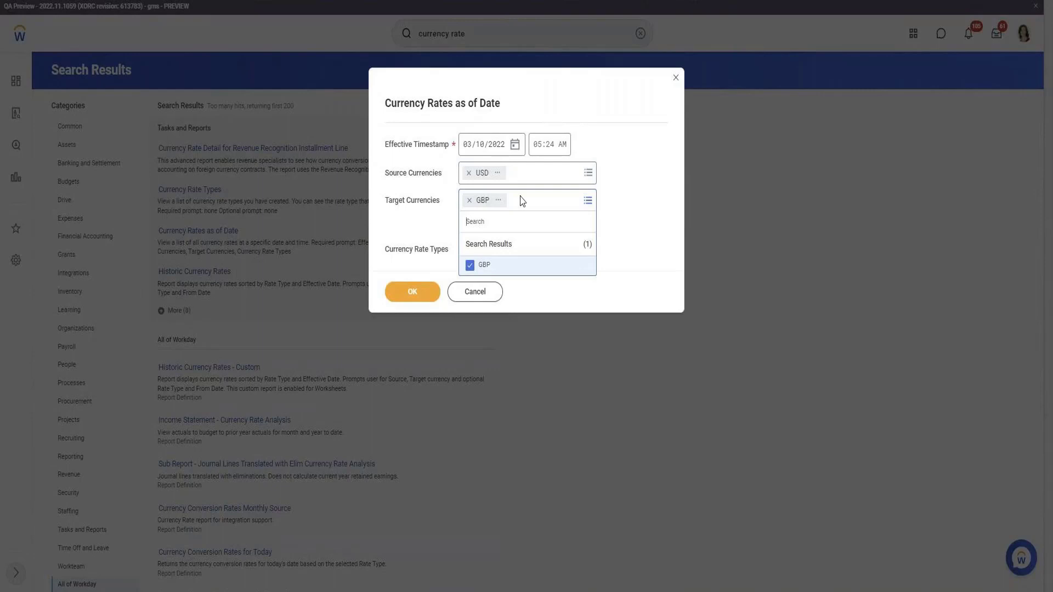
left_click(424, 296)
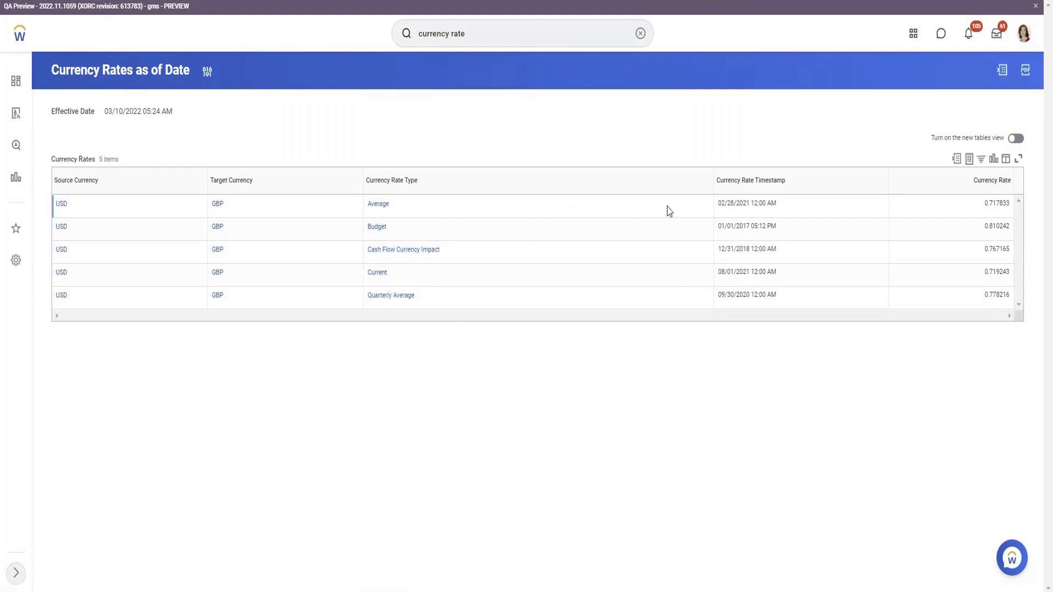
triple_click(748, 202)
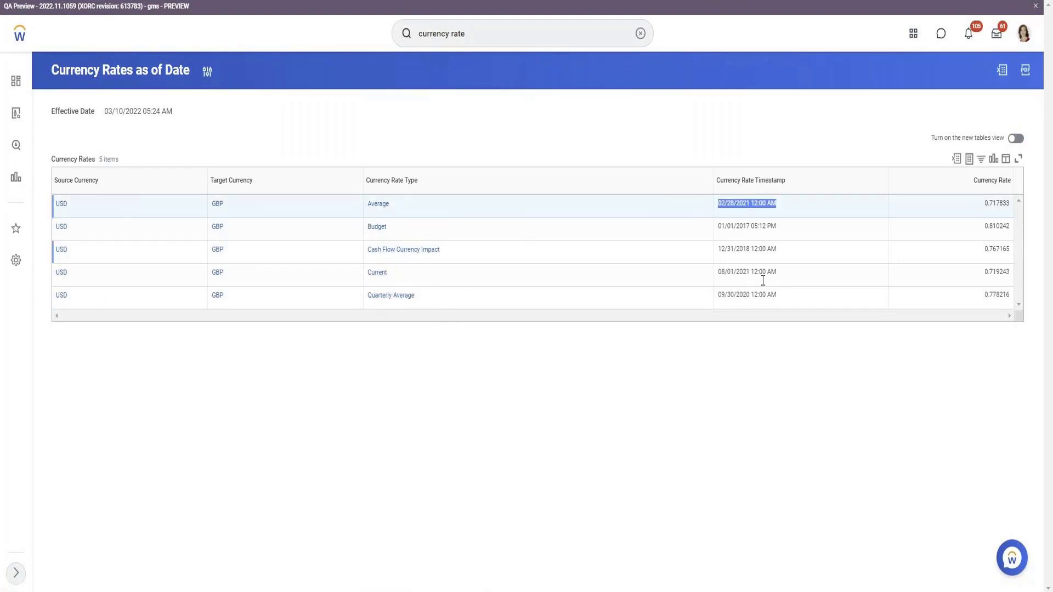
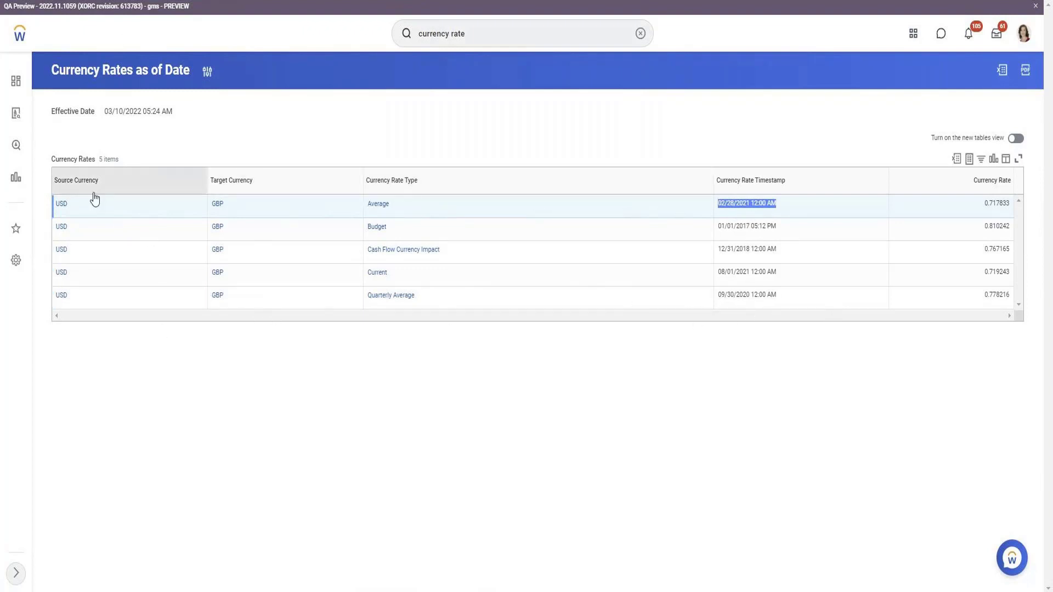
Check the timestamp of the Current USD to GBP rate and open the [VISH] Advance report for editing.
left_click(751, 274)
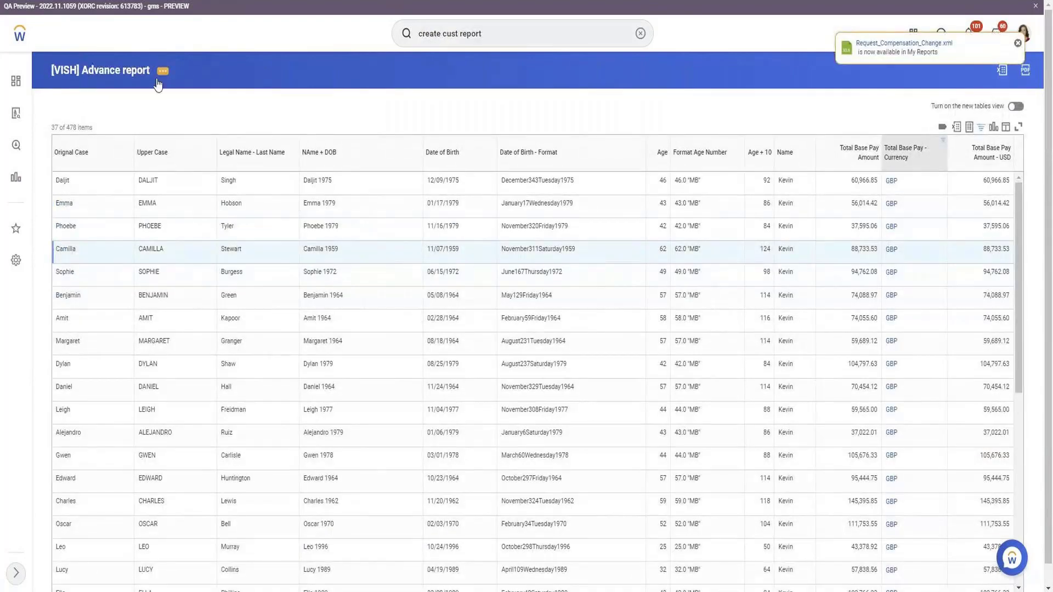
left_click(157, 79)
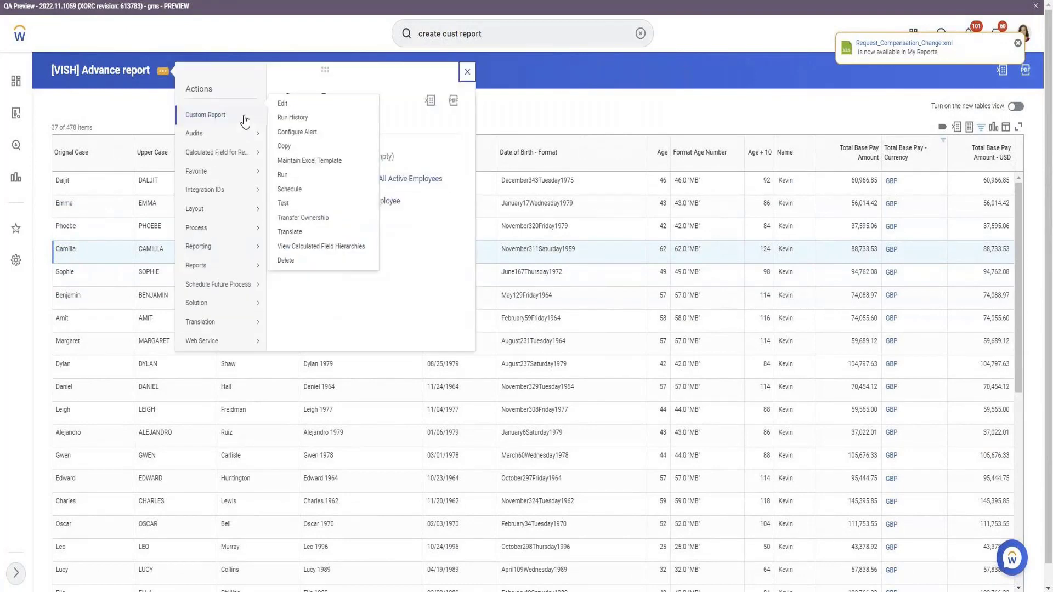
left_click(280, 107)
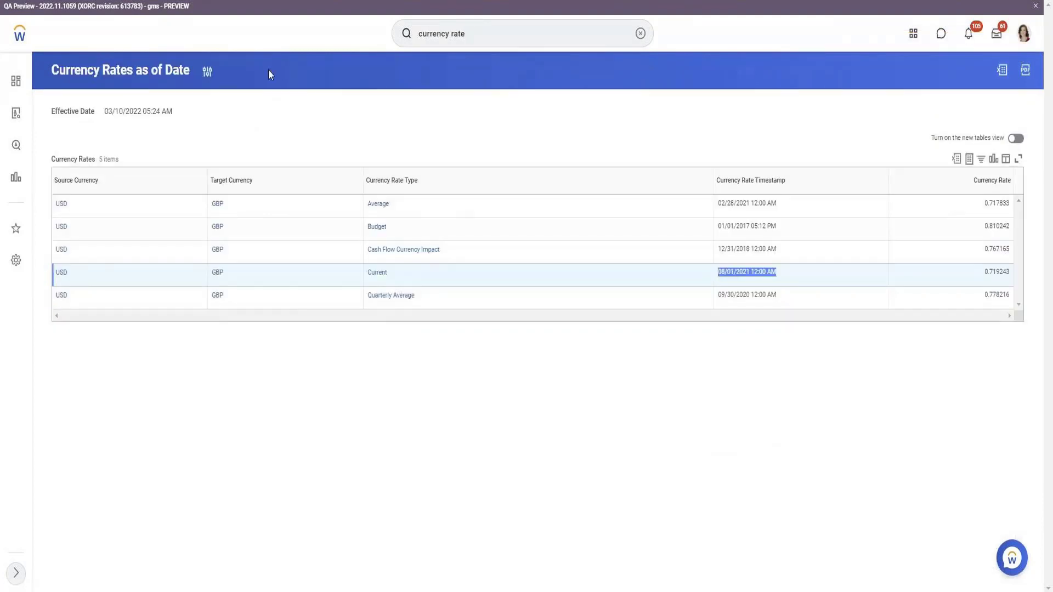
Search Workday for "currency rate" again and open the Maintain Currency Conversion Rates task from the full list of tasks and reports.
left_click(506, 38)
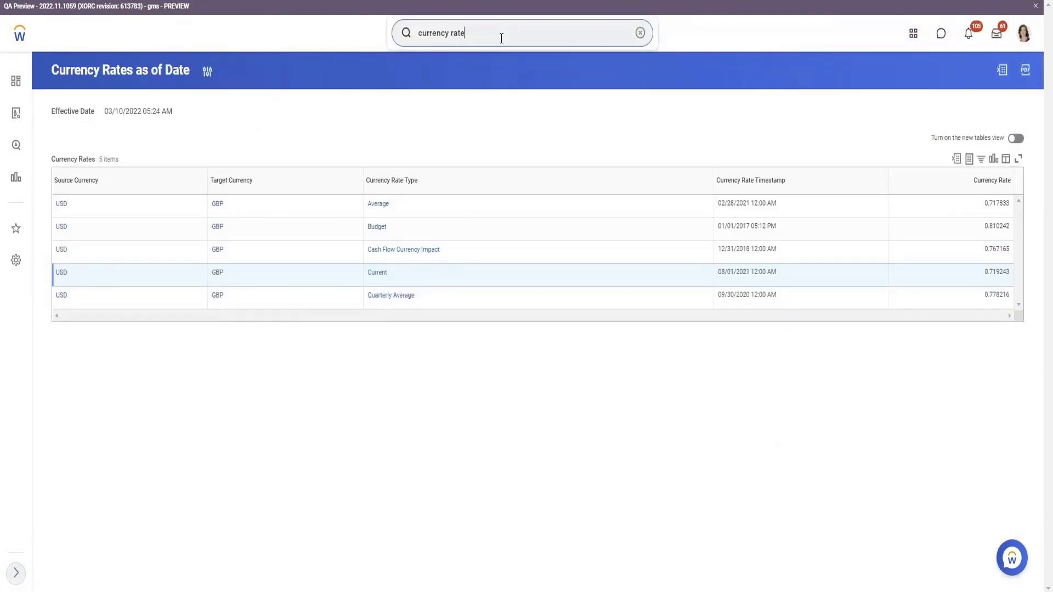
key("Return")
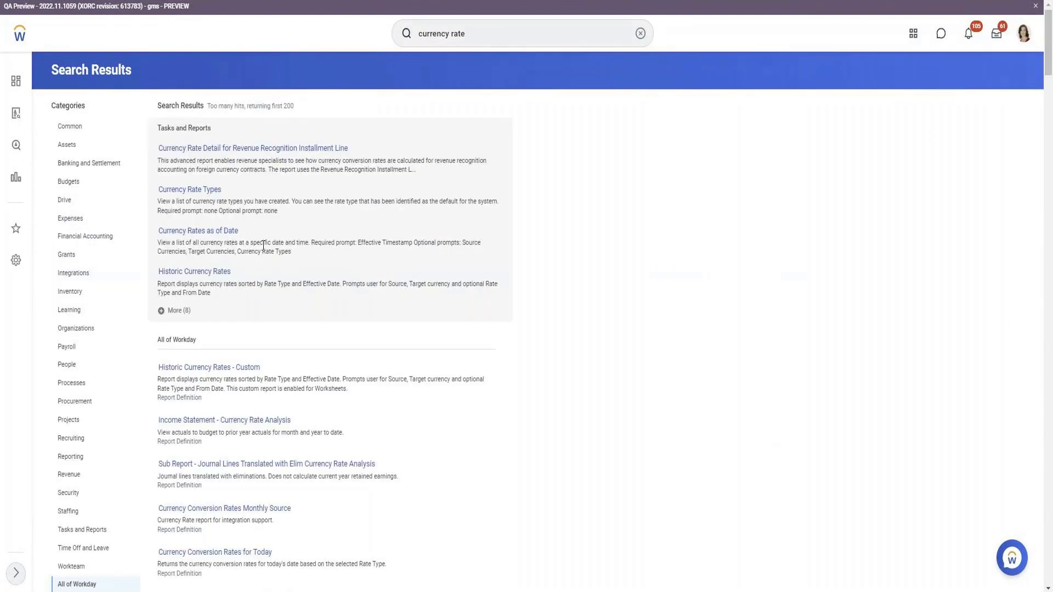
left_click(182, 311)
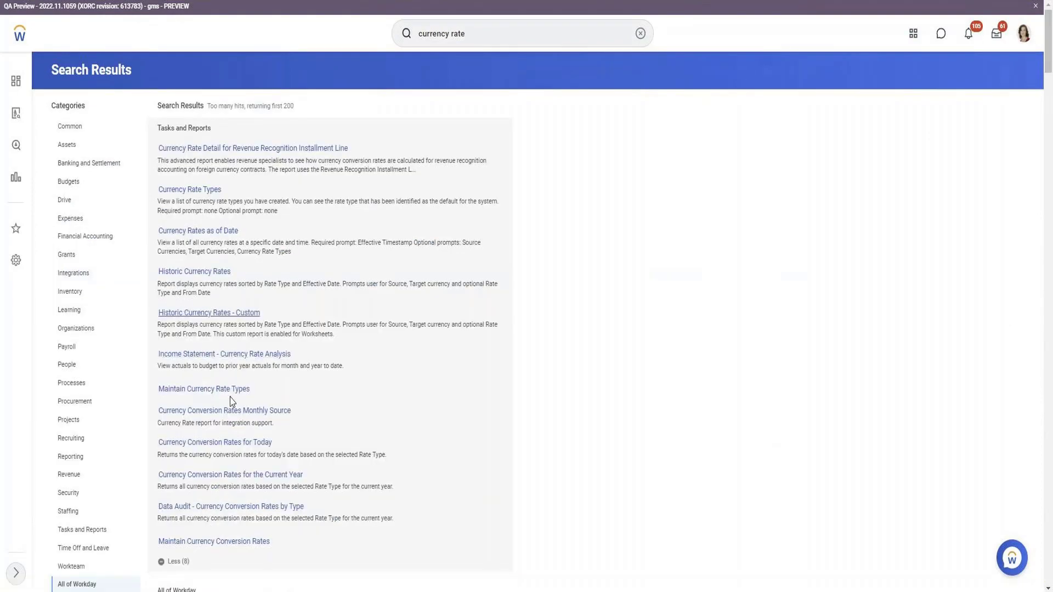
scroll(258, 377, "down", 1)
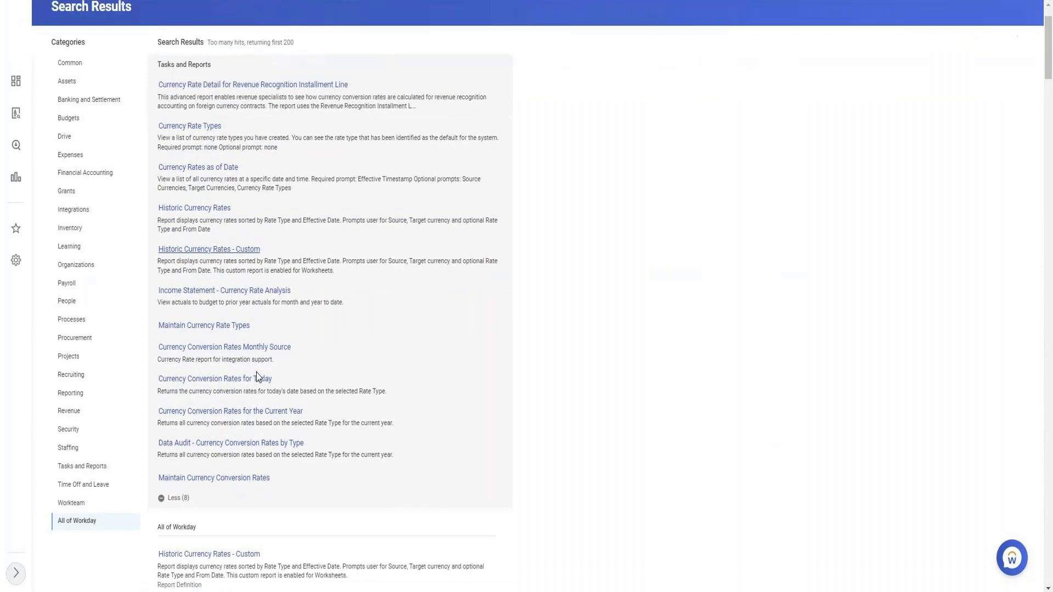
left_click(247, 483)
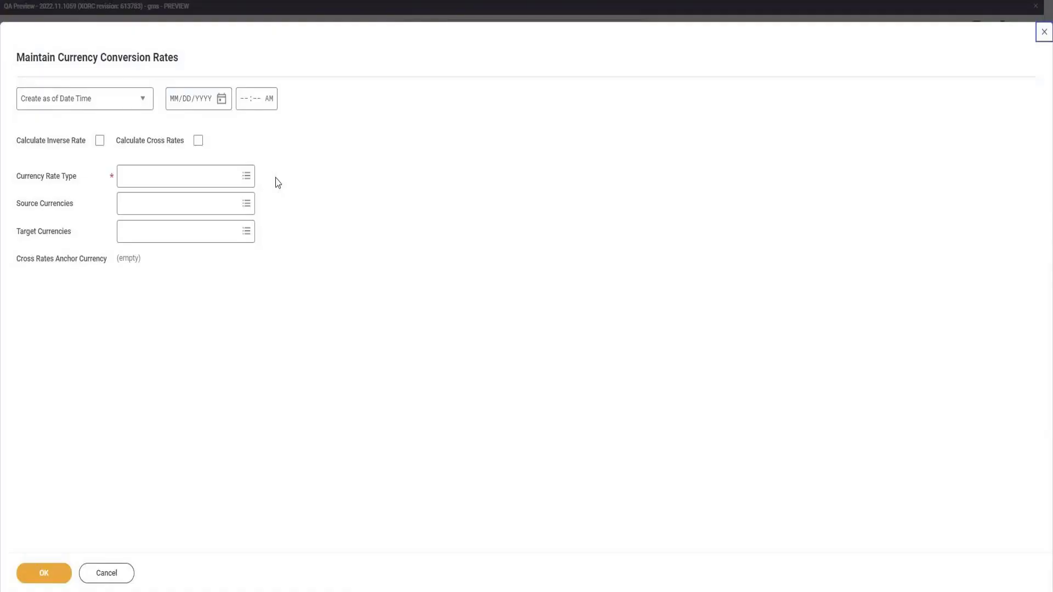
Set the Currency Rate Type to Average for the conversion rates, using the Create as of Date Time option.
left_click(199, 176)
type("US")
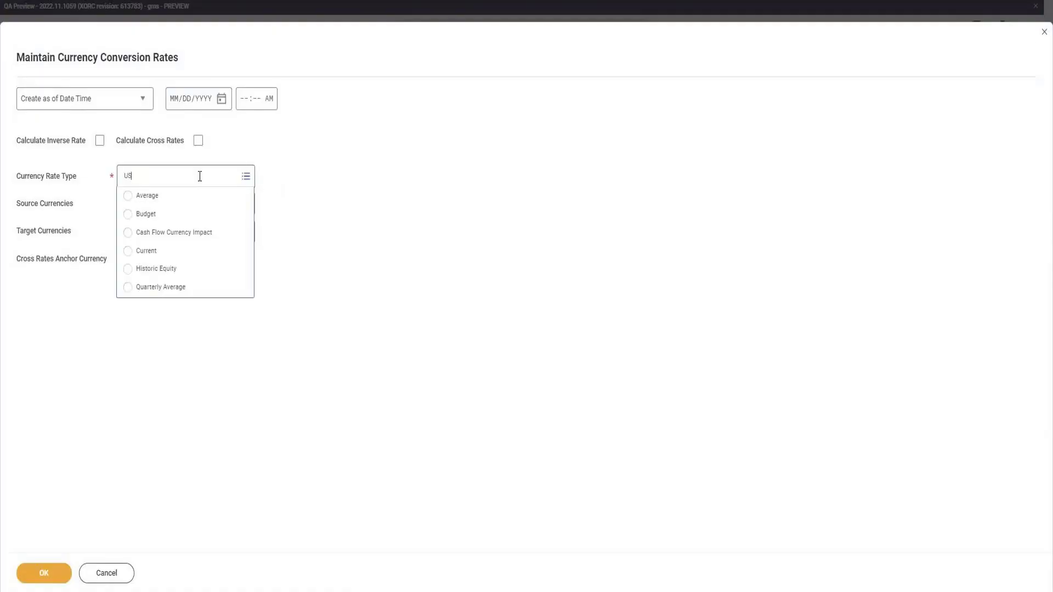
type("D")
key("Return")
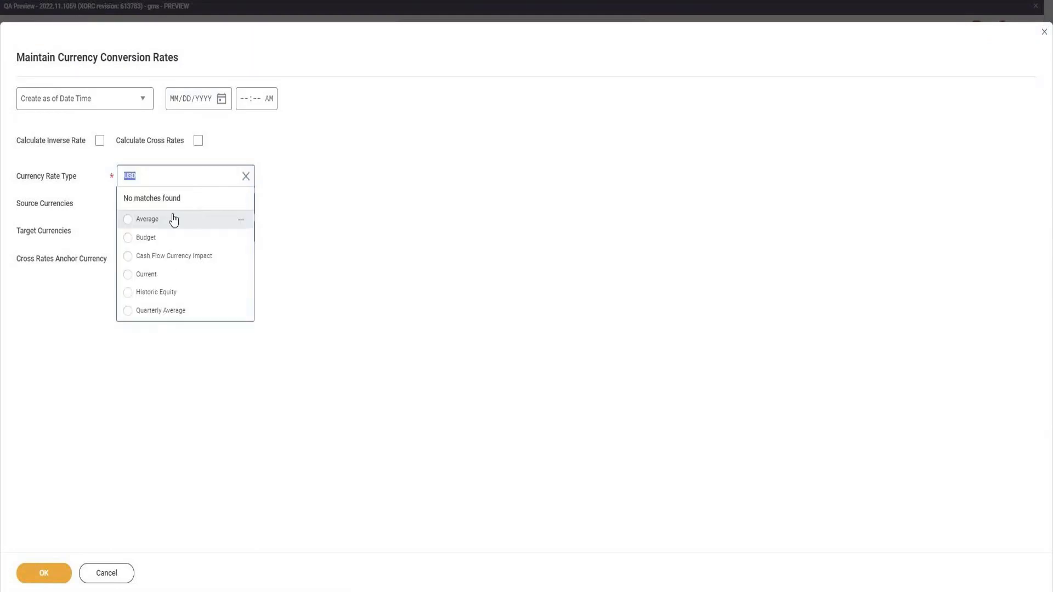
left_click(173, 219)
left_click(85, 100)
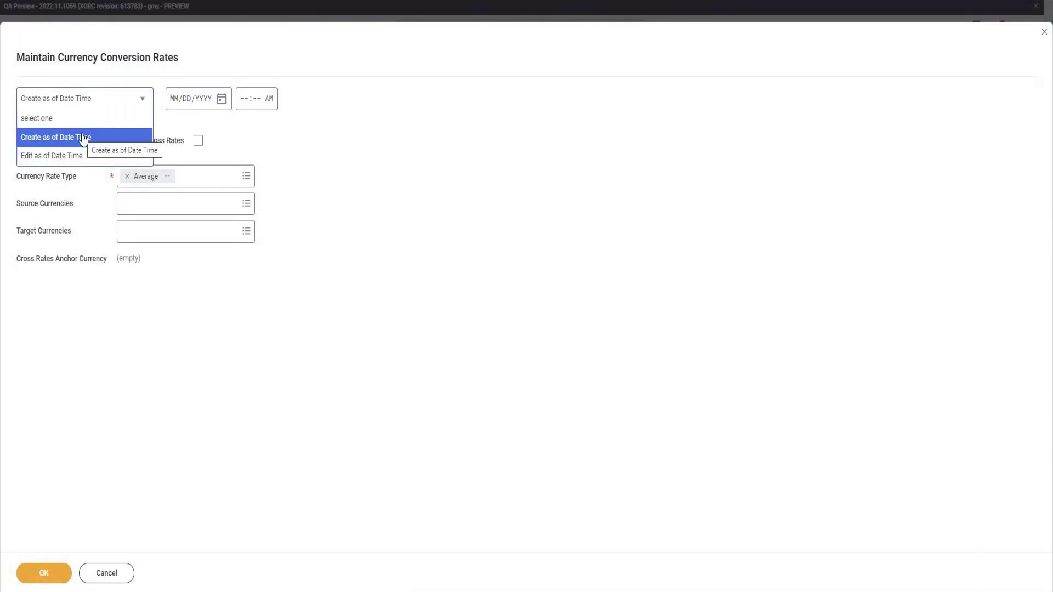
left_click(84, 138)
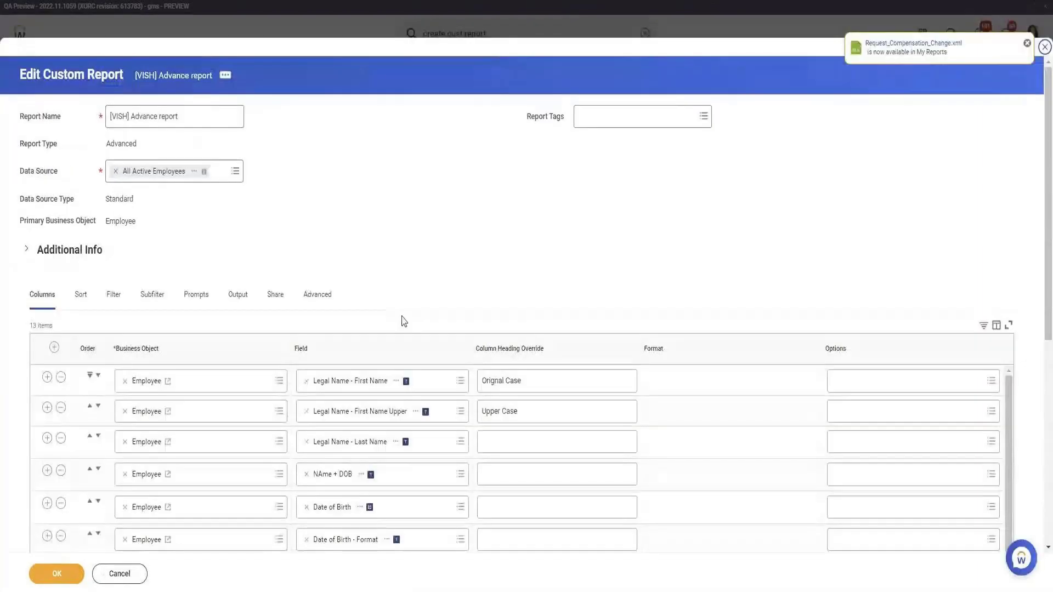
Change the Currency Rate Type of the Total Base Pay Amount - USD calculated field to Average and save it.
scroll(407, 317, "down", 3)
scroll(407, 316, "down", 3)
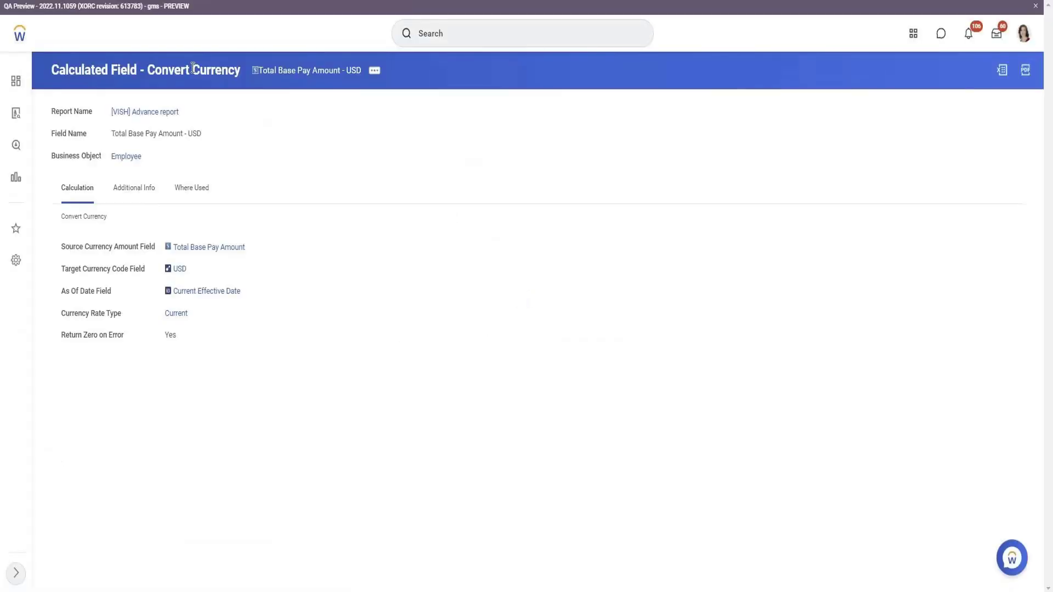
left_click(374, 71)
mouse_move(404, 107)
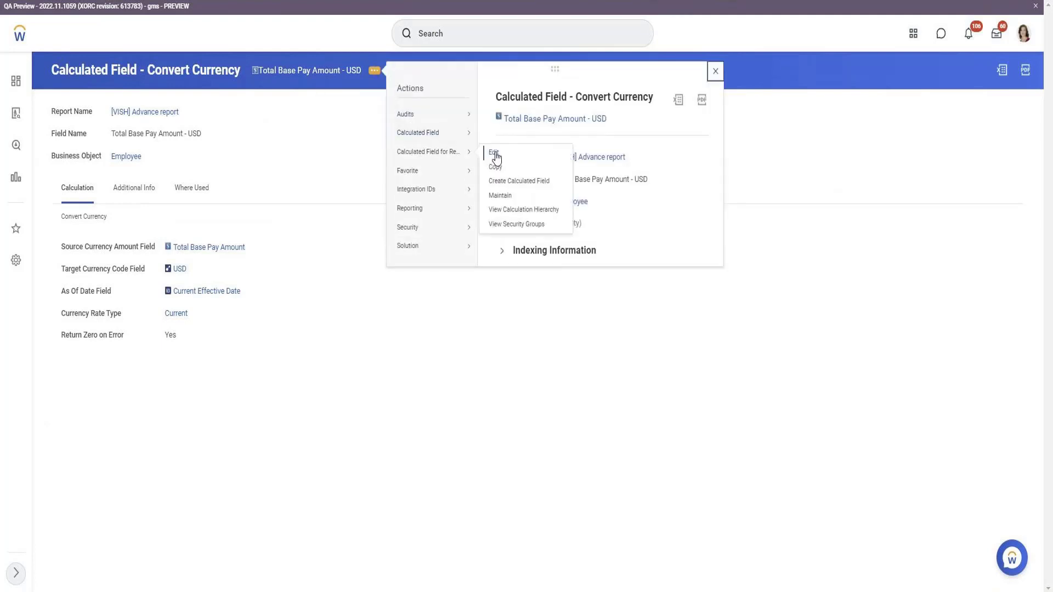
left_click(495, 154)
left_click(229, 362)
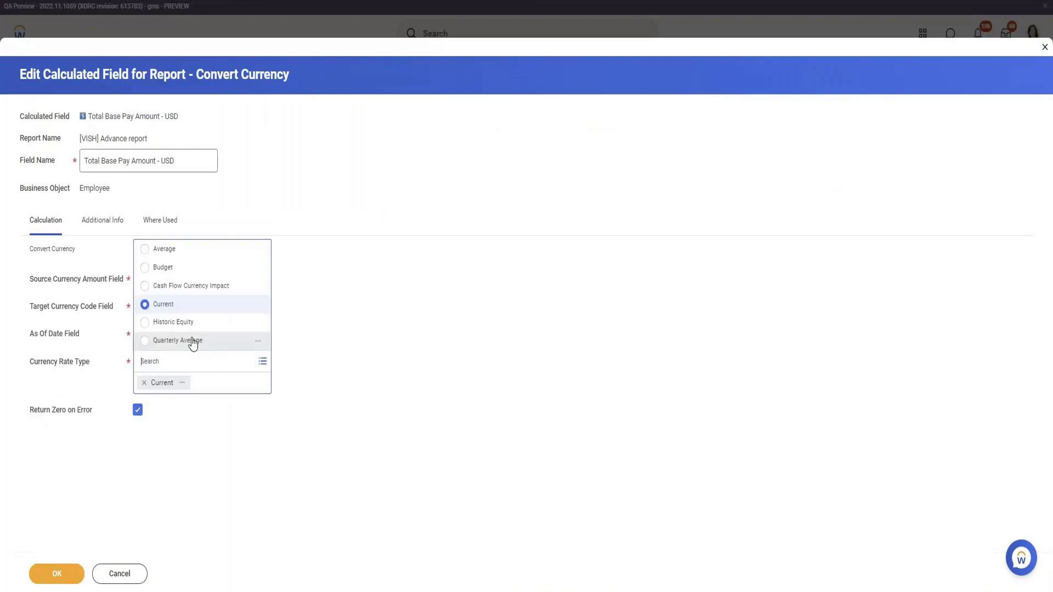
left_click(171, 250)
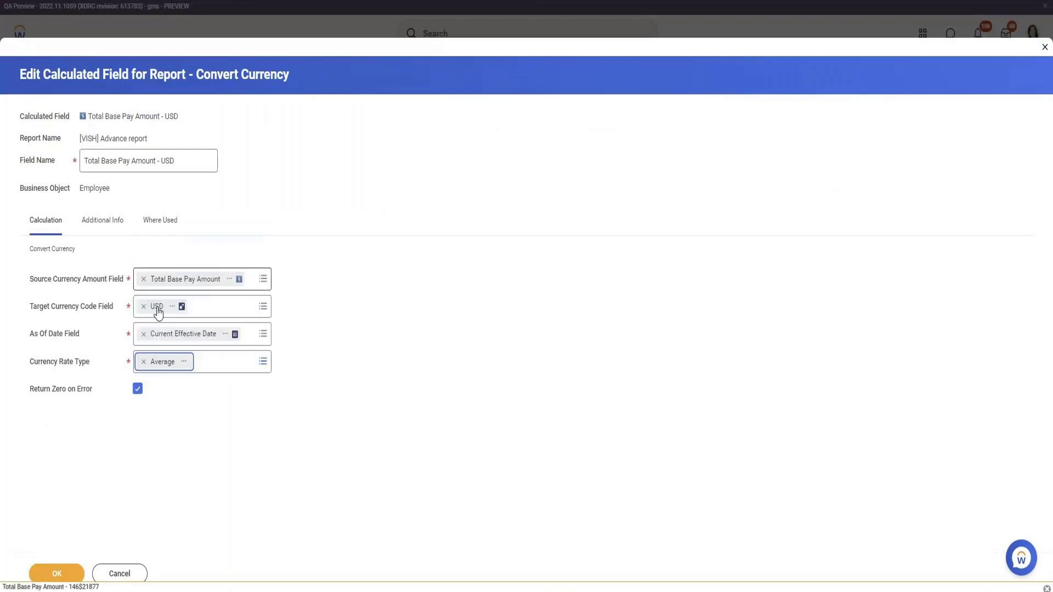
left_click(59, 573)
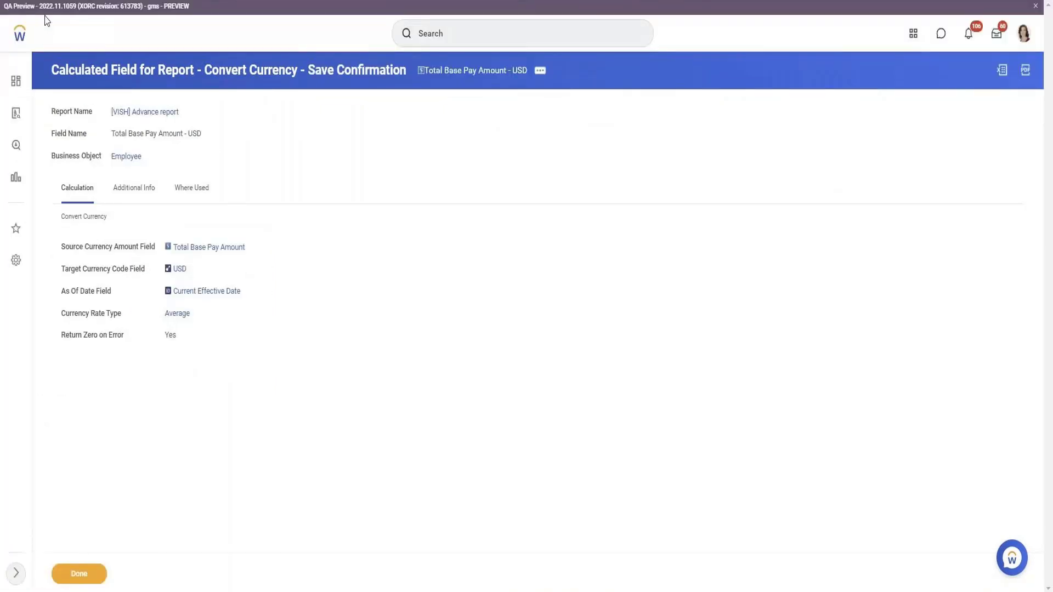
left_click(79, 574)
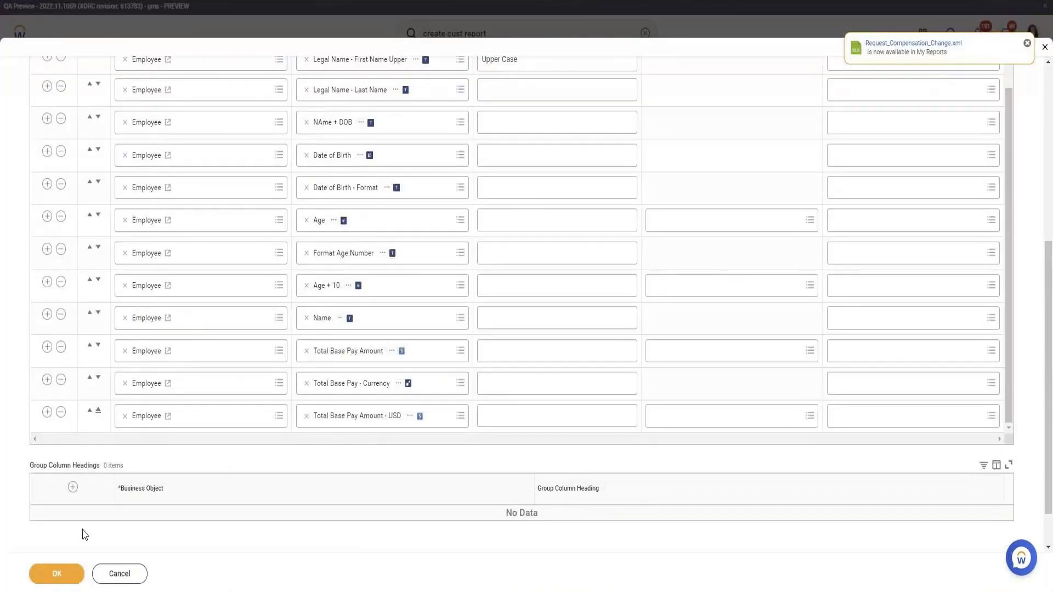
Save and rerun the report, filtering Total Base Pay - Currency to GBP to check the converted amounts.
left_click(60, 574)
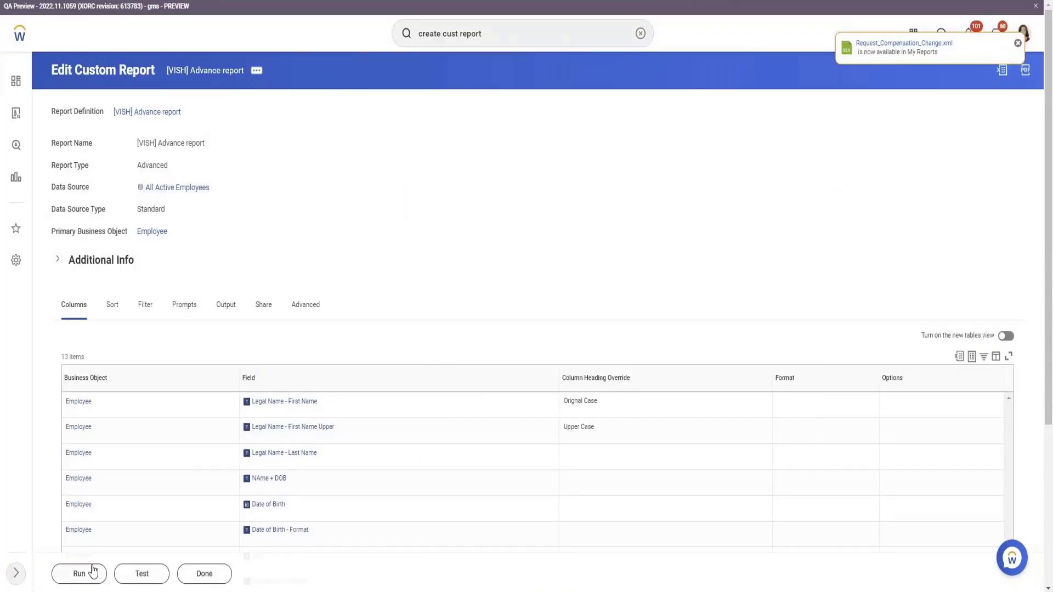
left_click(91, 571)
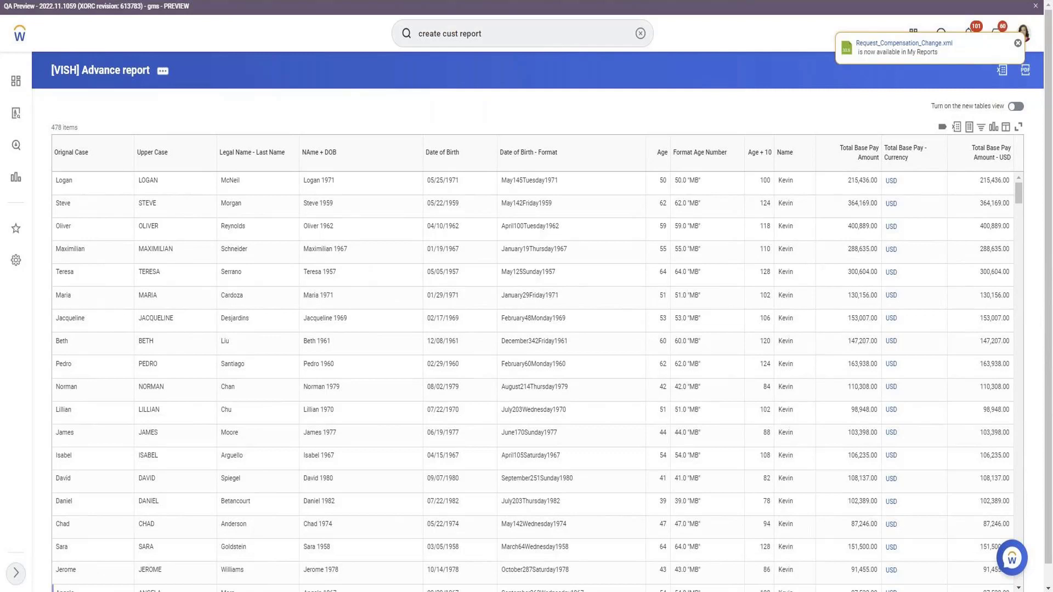
left_click(919, 167)
type("g")
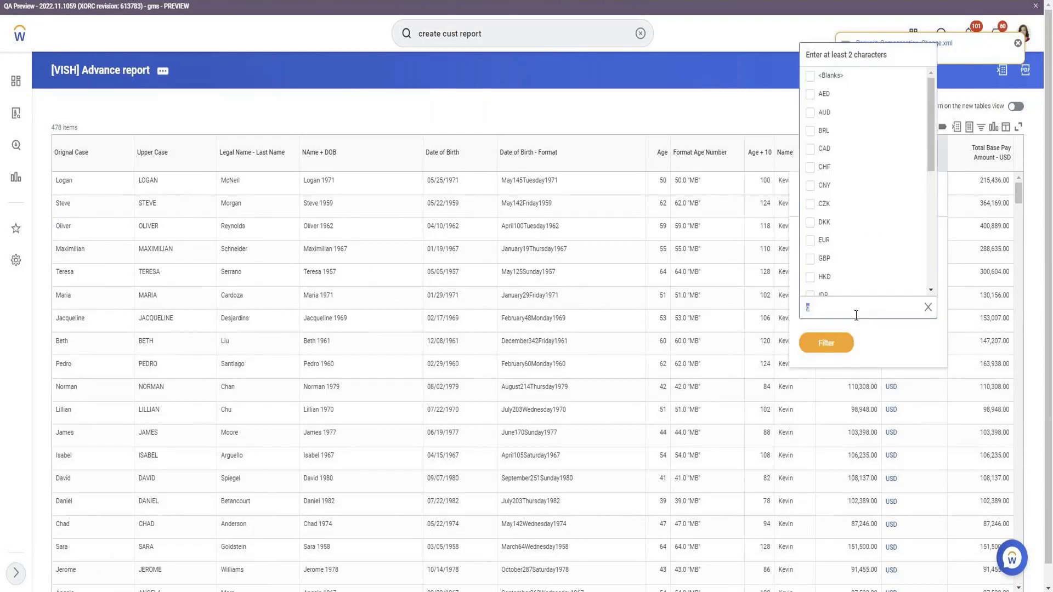
type("gbp")
key("Return")
left_click(825, 365)
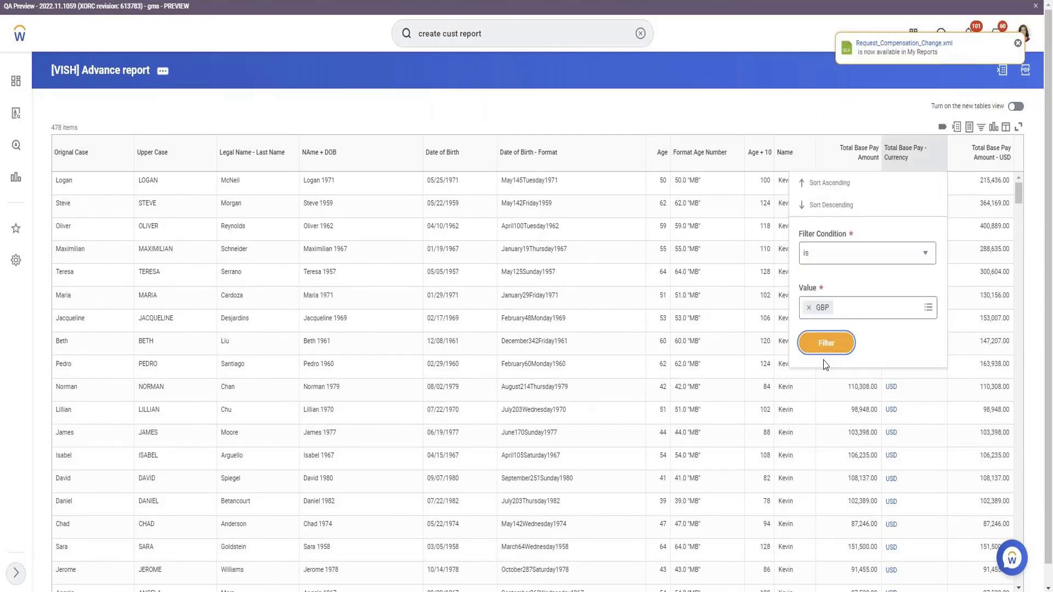
left_click(822, 345)
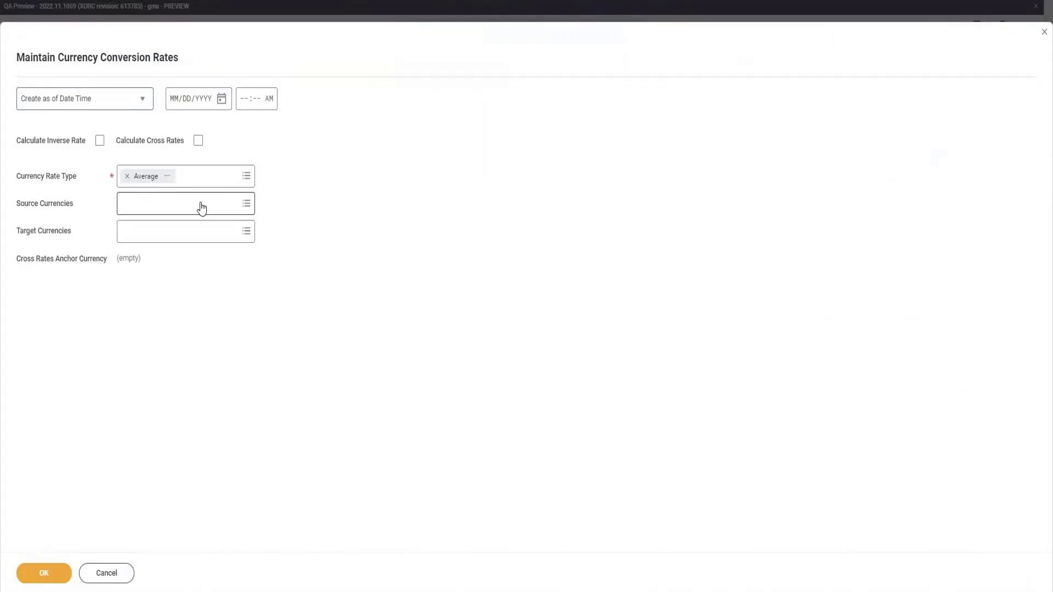
Set the source currency to USD and the target currency to GBP for the Average conversion rate.
left_click(201, 204)
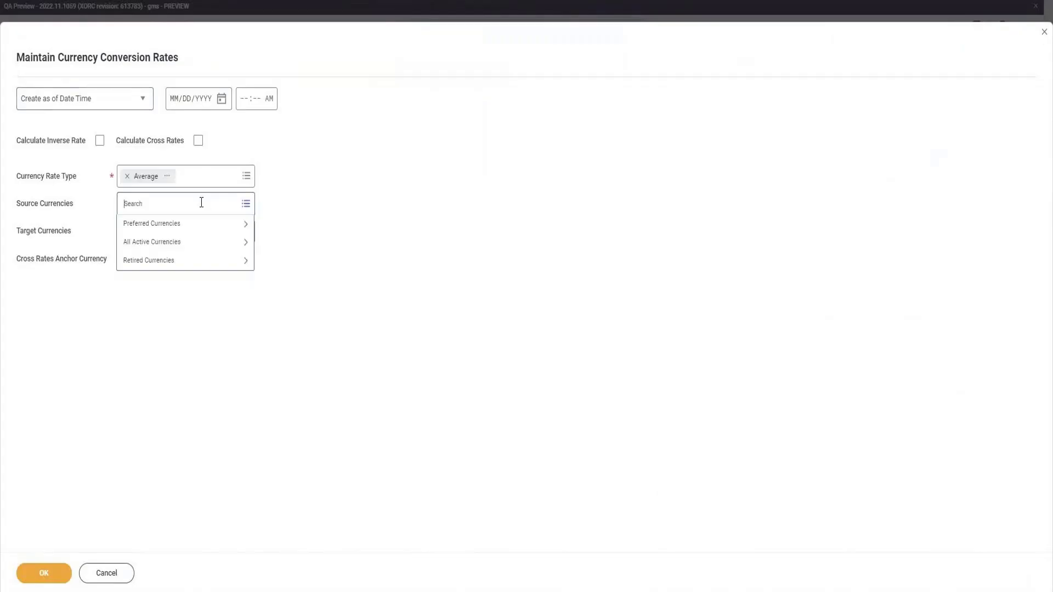
type("USD")
key("Return")
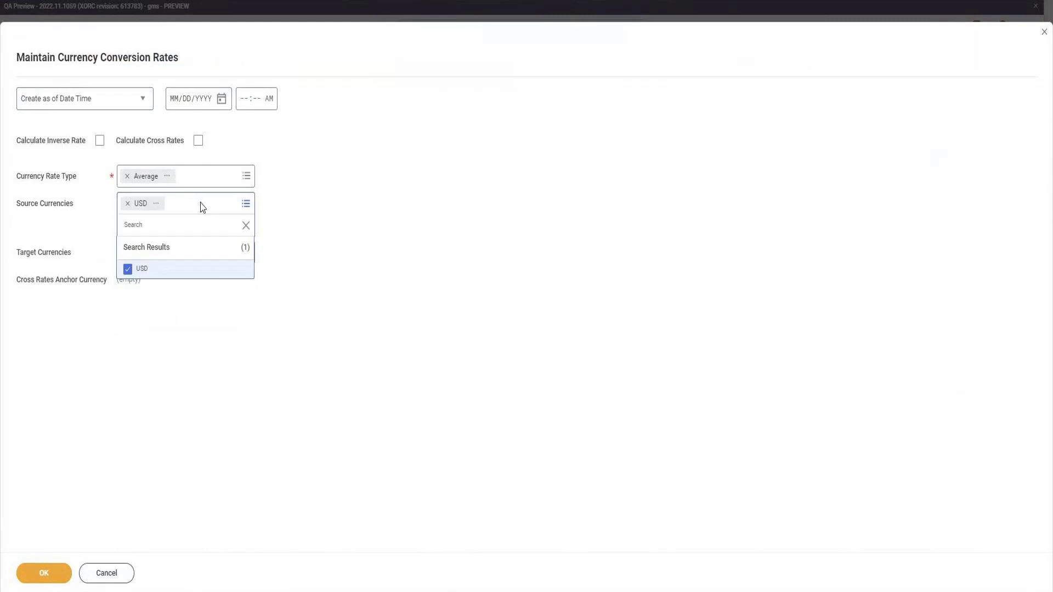
type("GB")
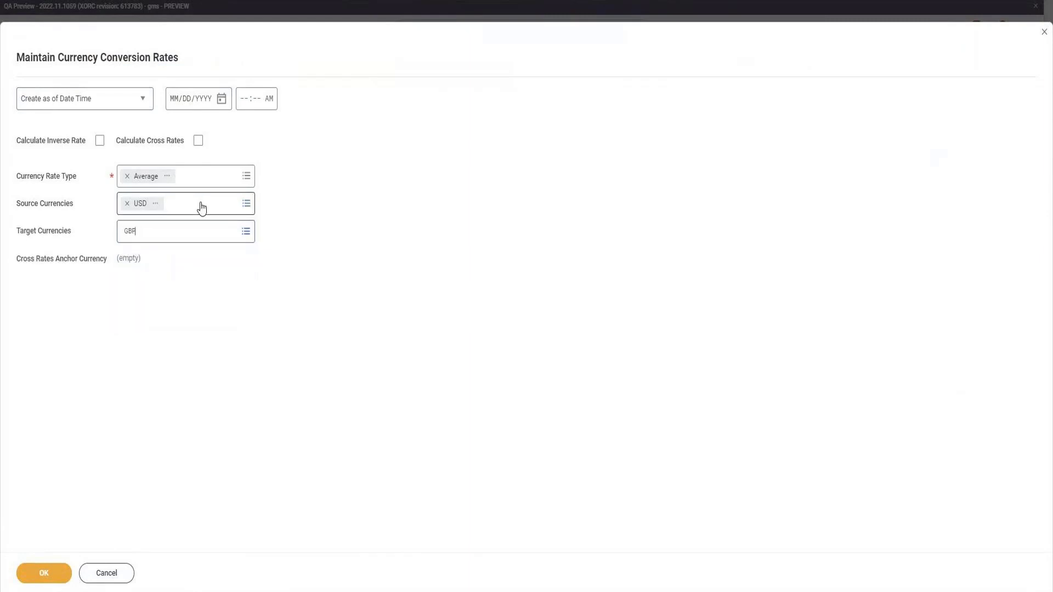
type("P")
key("Return")
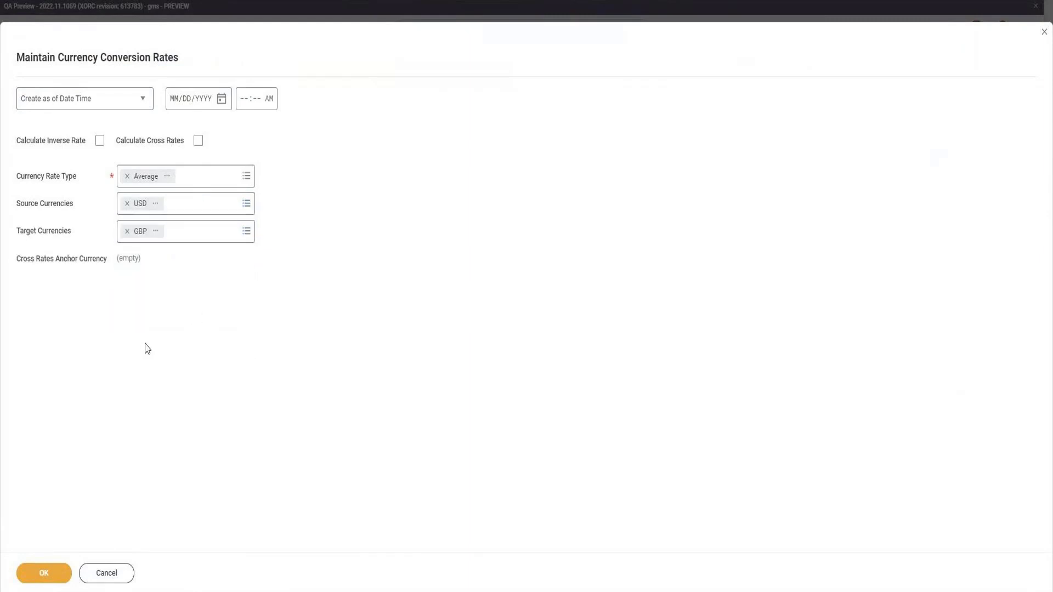
Set the effective date of the new conversion rate to 03/10/2022 and proceed to the rate entry table.
left_click(223, 102)
left_click(346, 160)
left_click(57, 575)
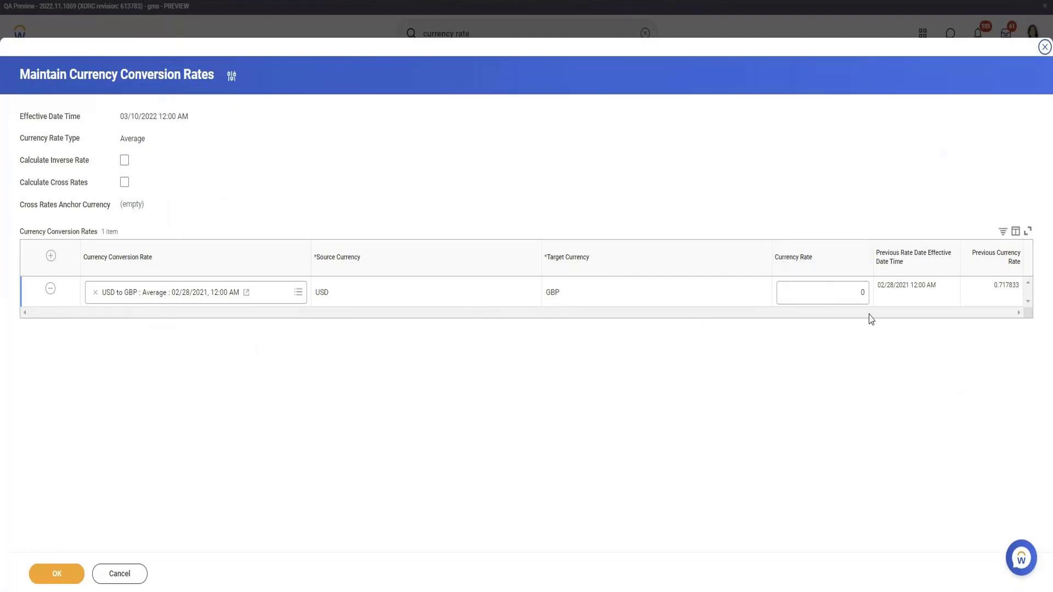
Enter a Currency Rate of 1 for USD to GBP, save it and close the confirmation page.
left_click(854, 300)
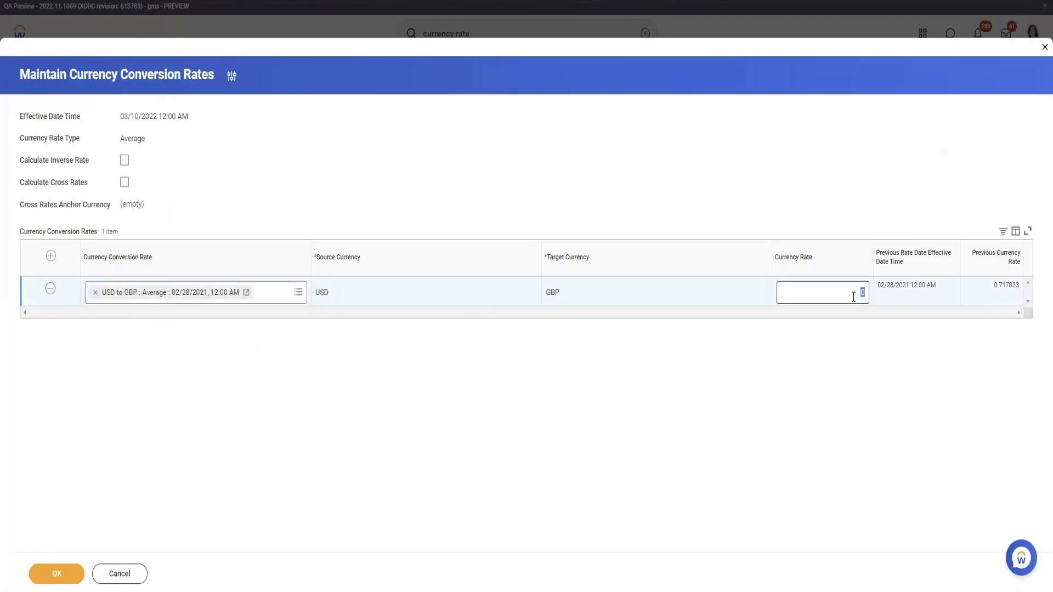
type("1")
left_click(538, 428)
left_click(59, 573)
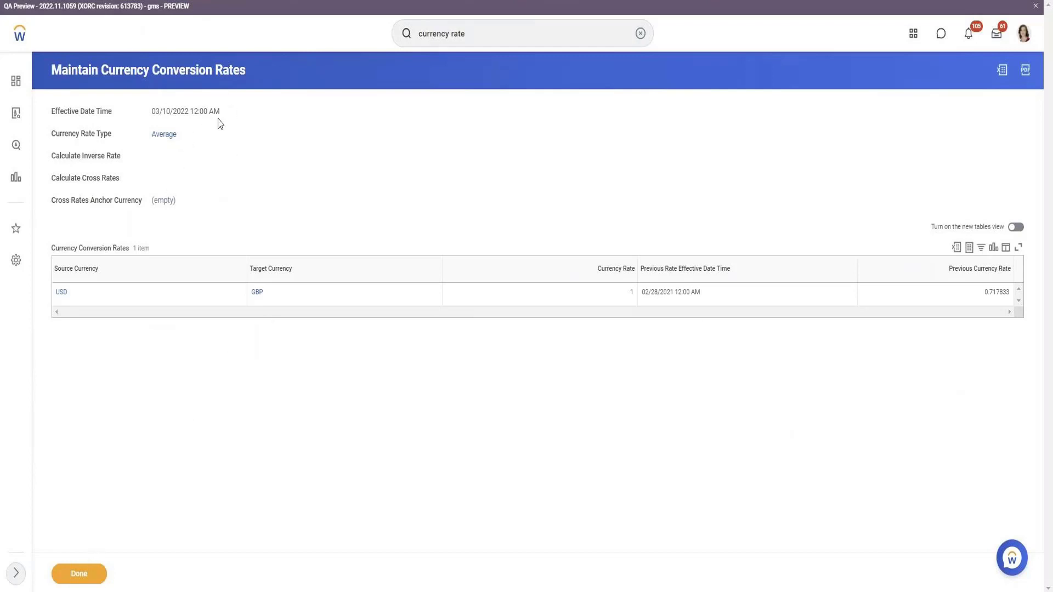
left_click(78, 575)
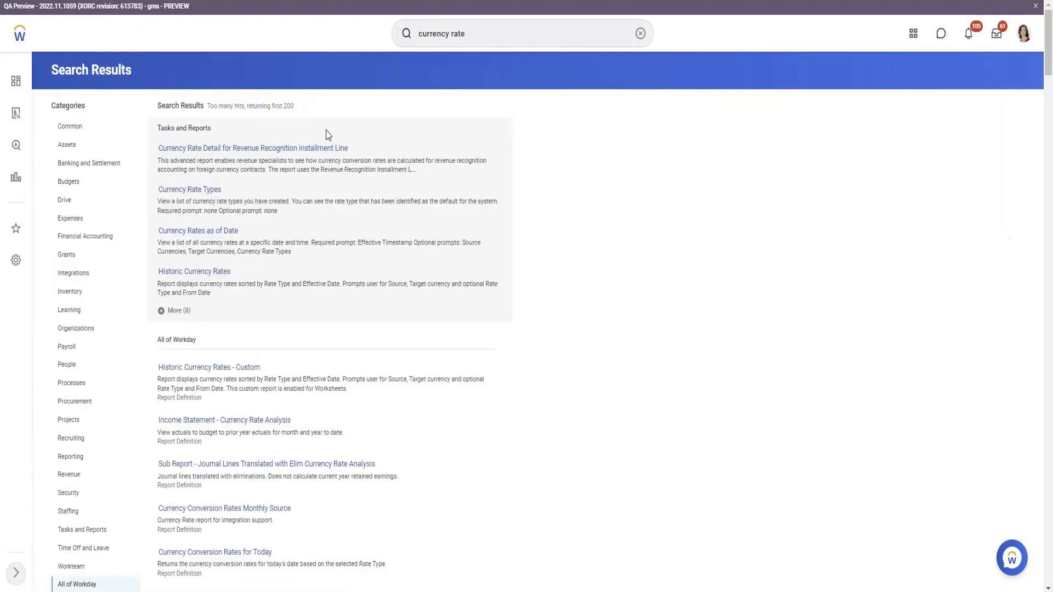
Expand the tasks and reports in the search results and reopen the Maintain Currency Conversion Rates task.
left_click(181, 309)
scroll(249, 308, "down", 1)
scroll(249, 309, "down", 3)
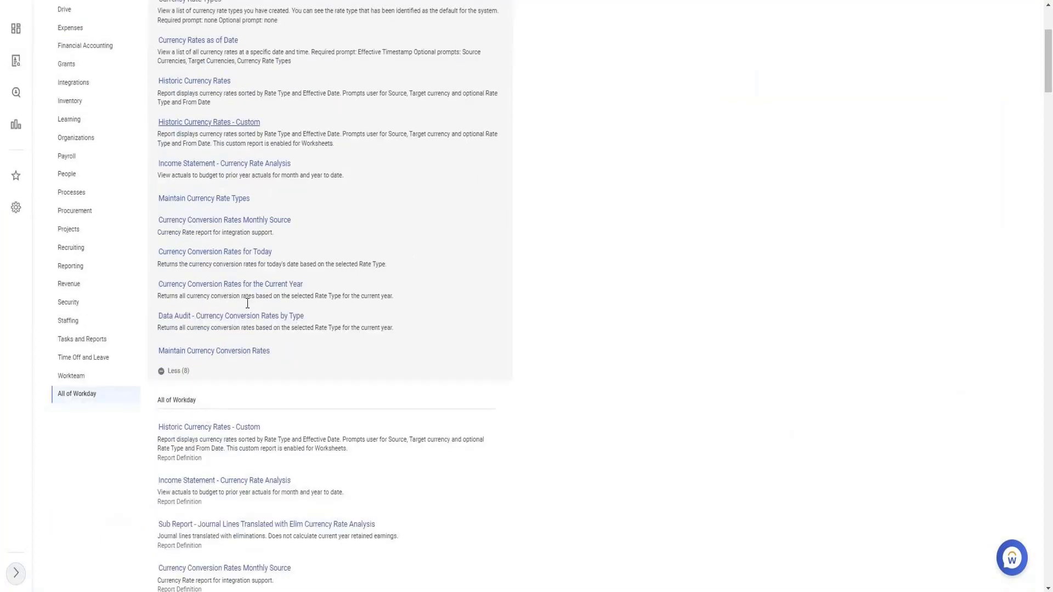
left_click(208, 286)
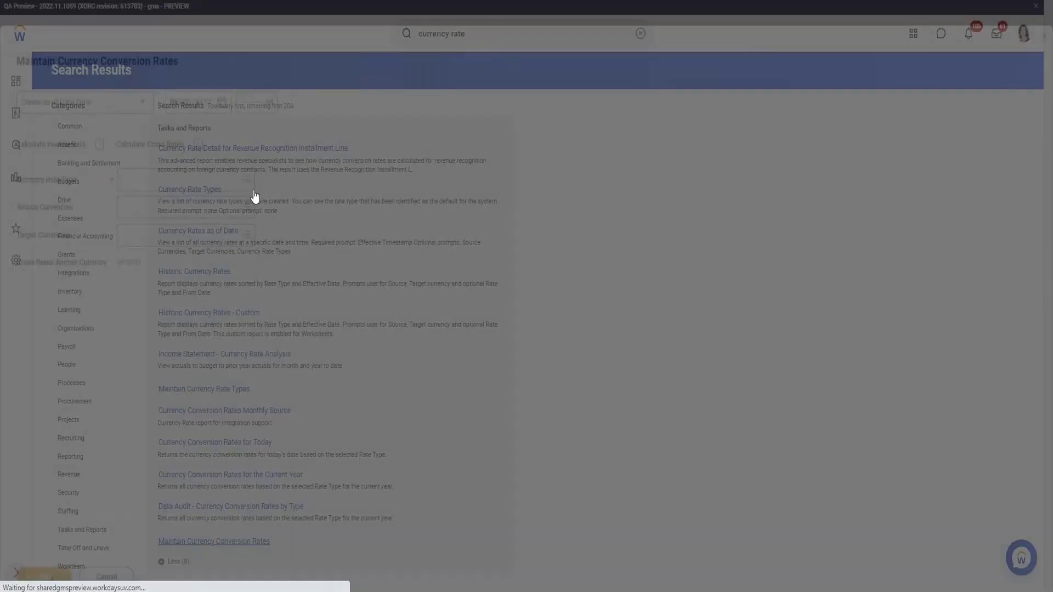
Set the currency rate type to Average, the source currency to USD and the target currency to GBP.
left_click(198, 173)
left_click(187, 197)
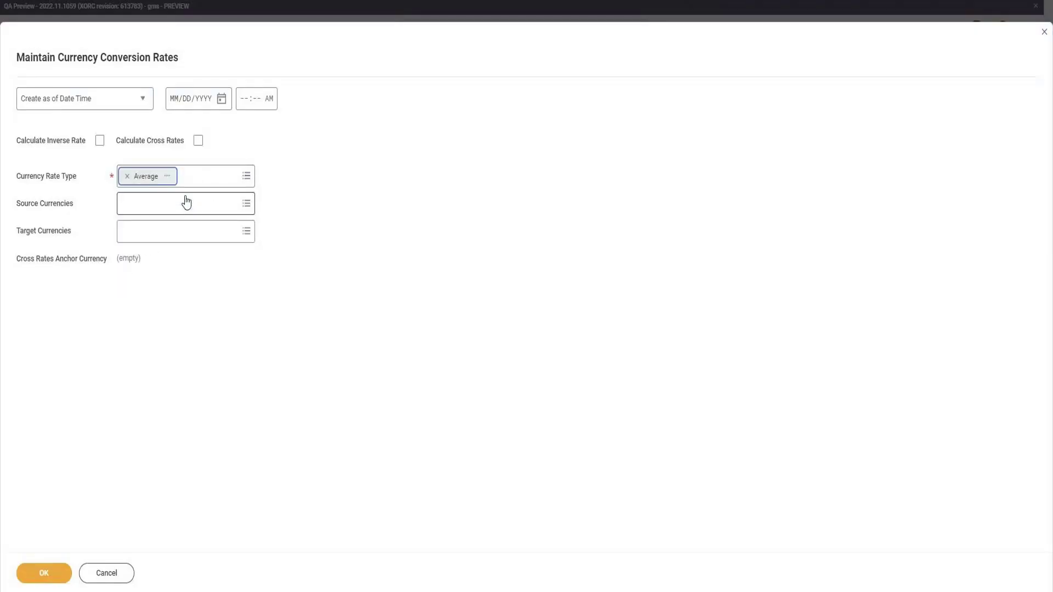
left_click(186, 200)
type("U")
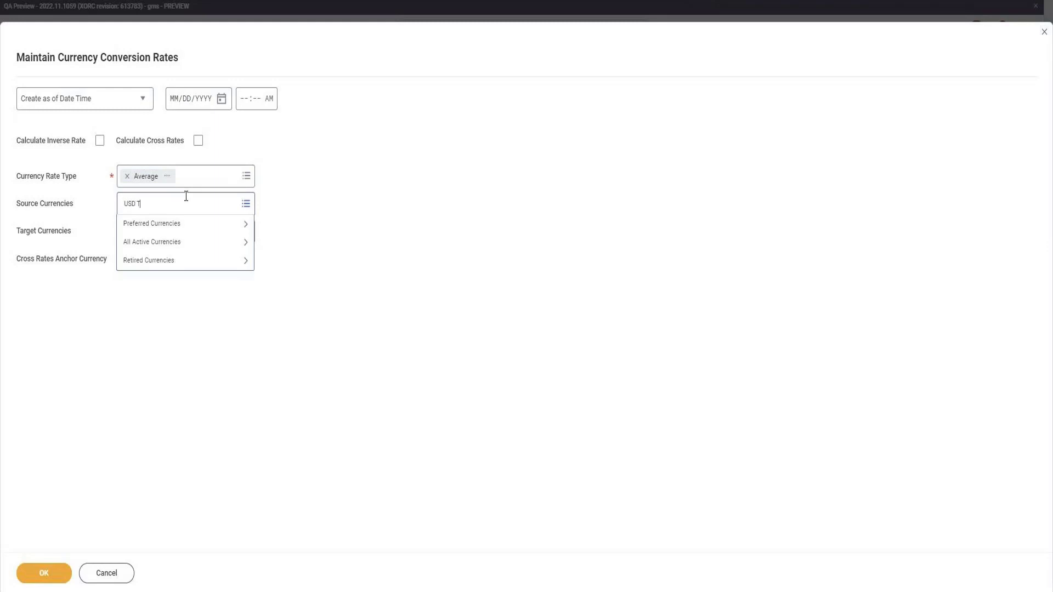
type("SD")
key("Return")
type("G")
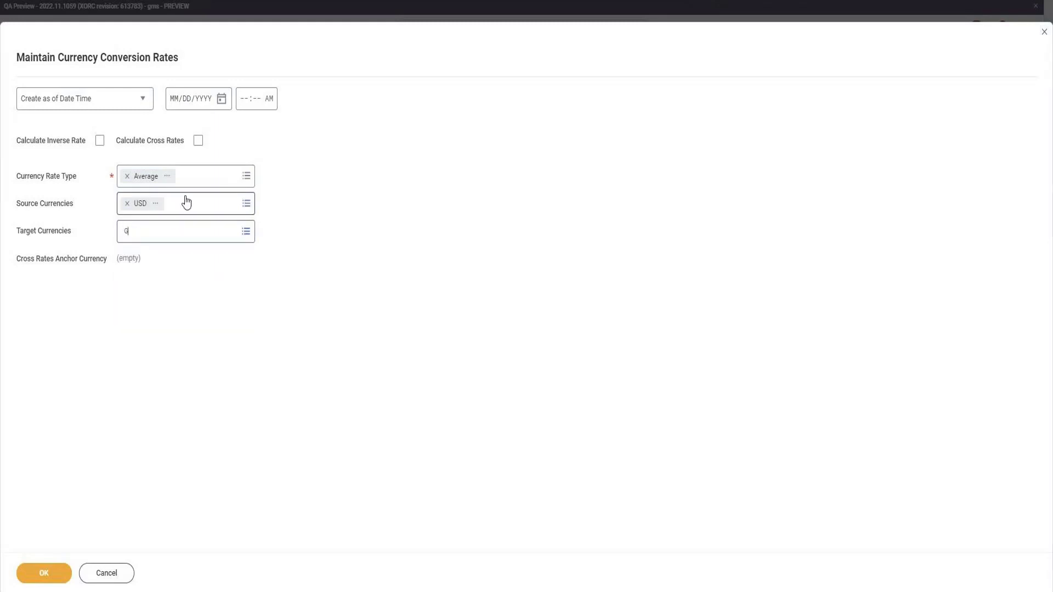
type("BP")
key("Return")
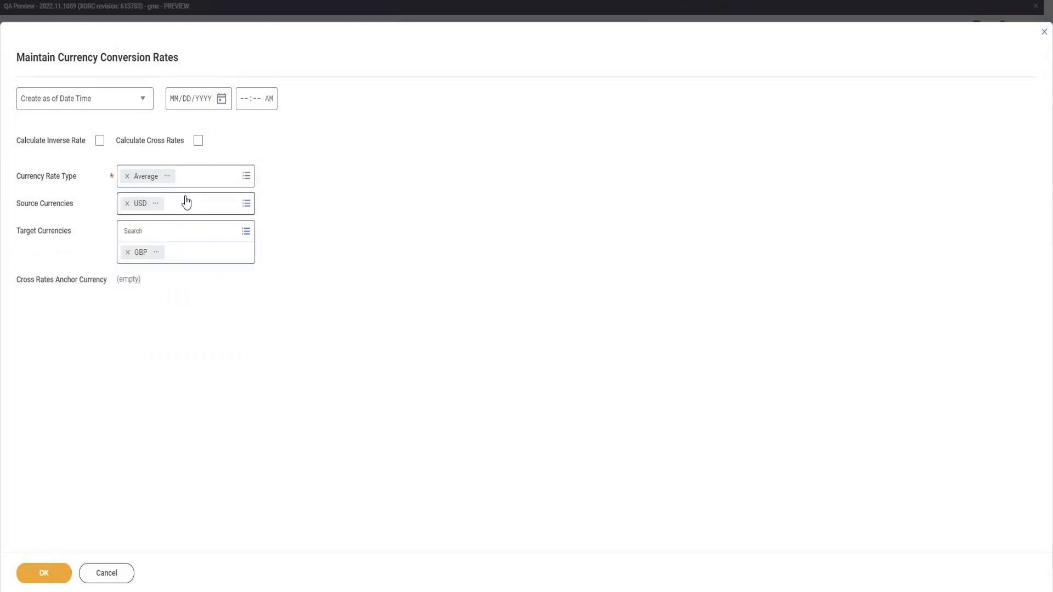
Enable Calculate Inverse Rate and leave Calculate Cross Rates off for the conversion rate.
left_click(198, 142)
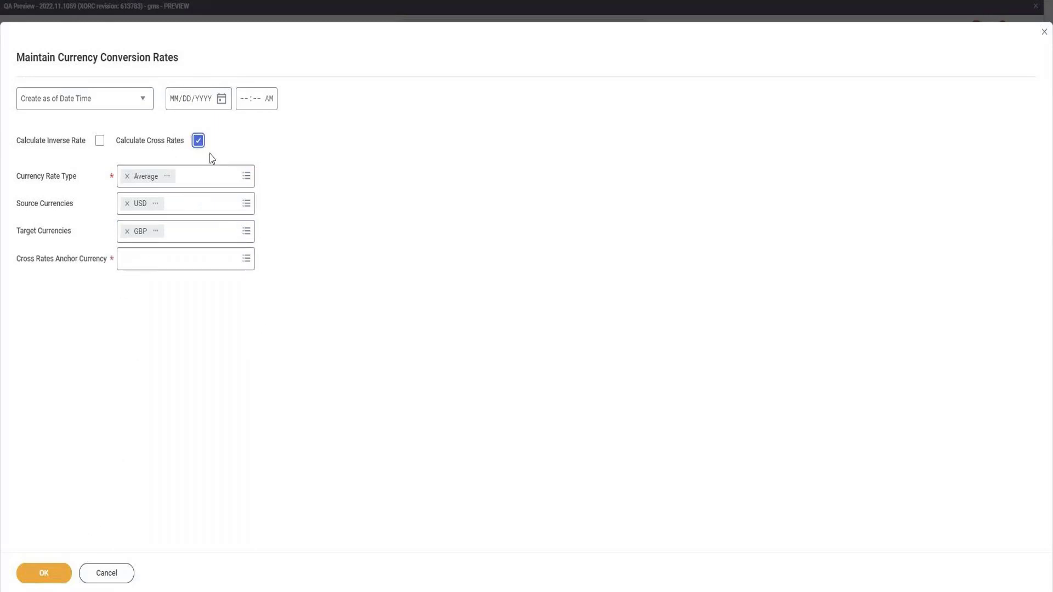
left_click(198, 142)
left_click(100, 140)
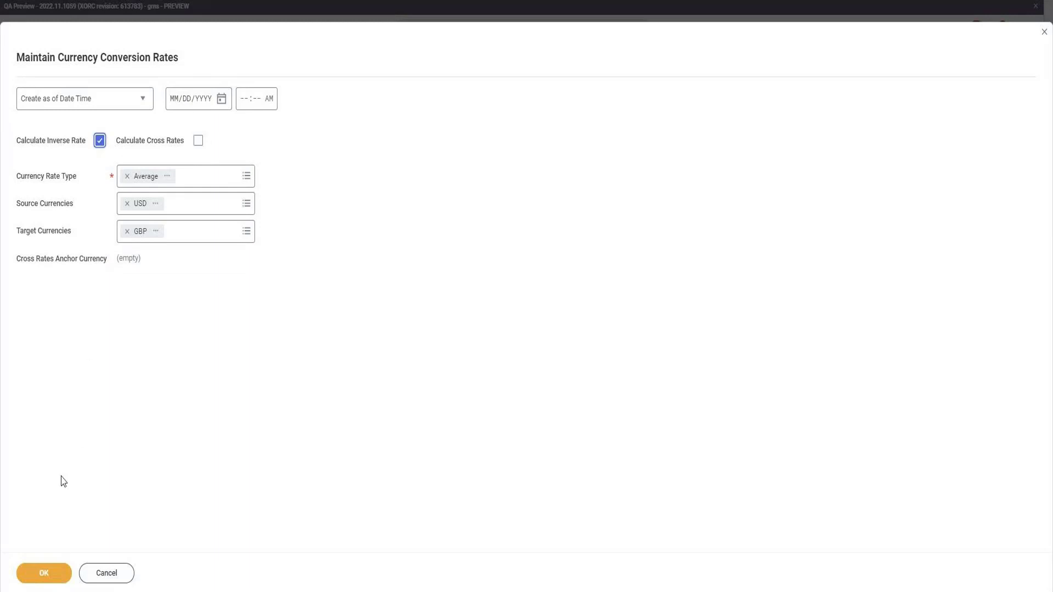
Set the effective date to 03/10/2022, save the USD to GBP rate and close the confirmation page.
left_click(44, 573)
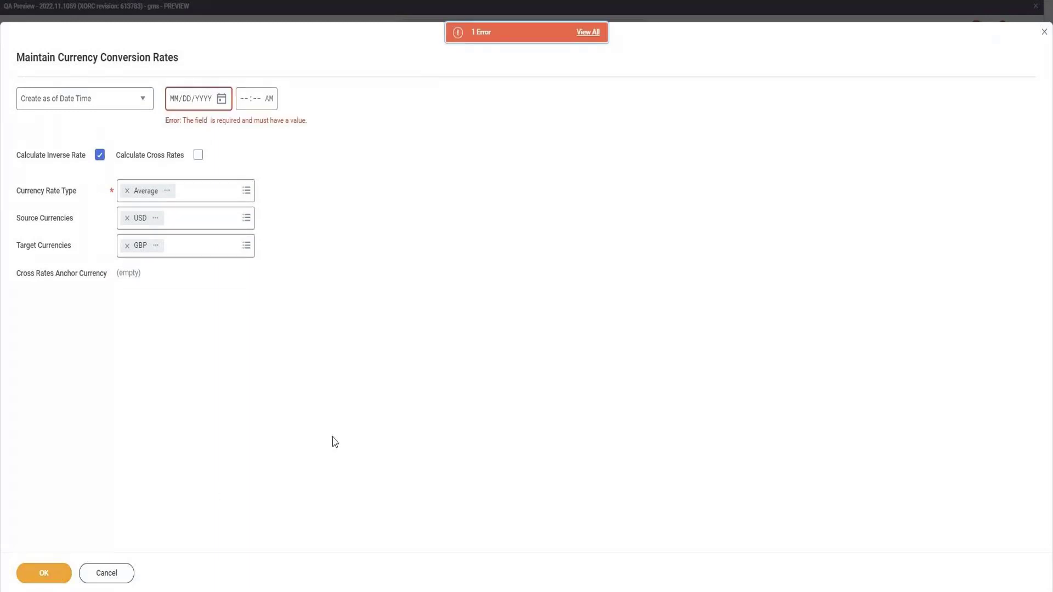
left_click(221, 99)
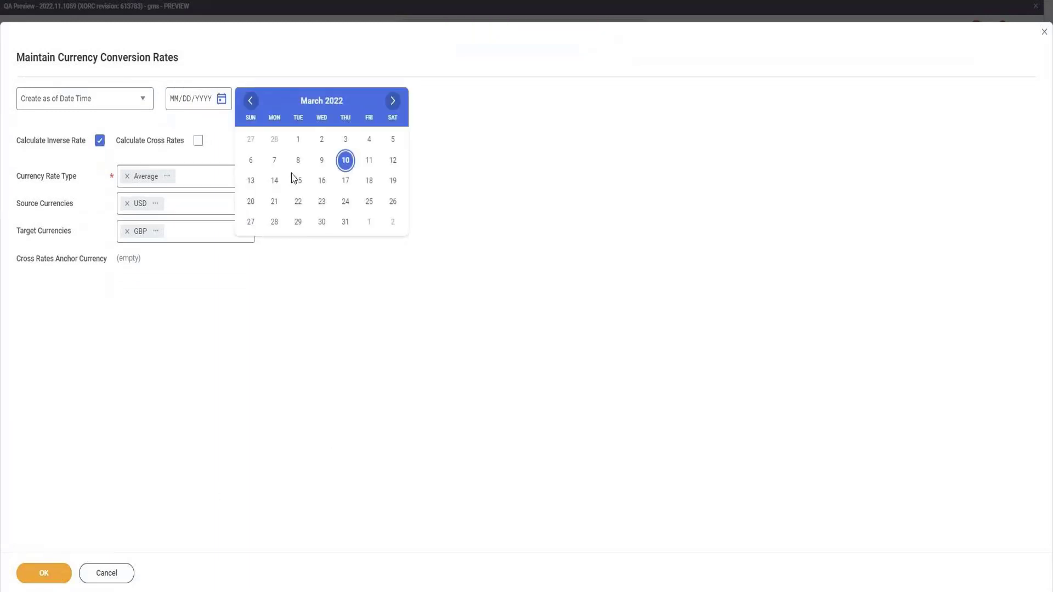
left_click(346, 160)
left_click(45, 576)
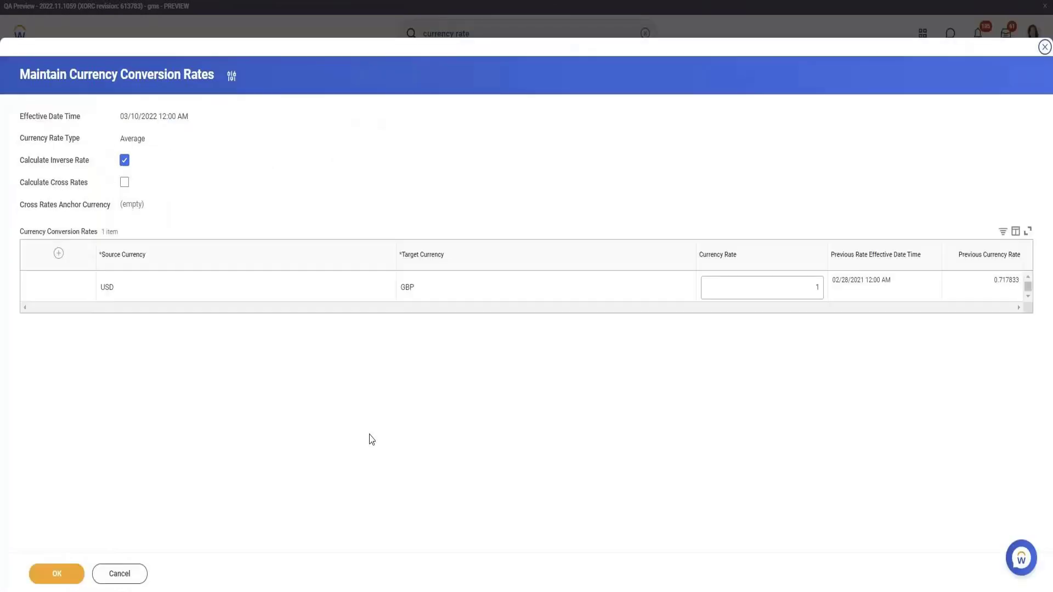
left_click(67, 579)
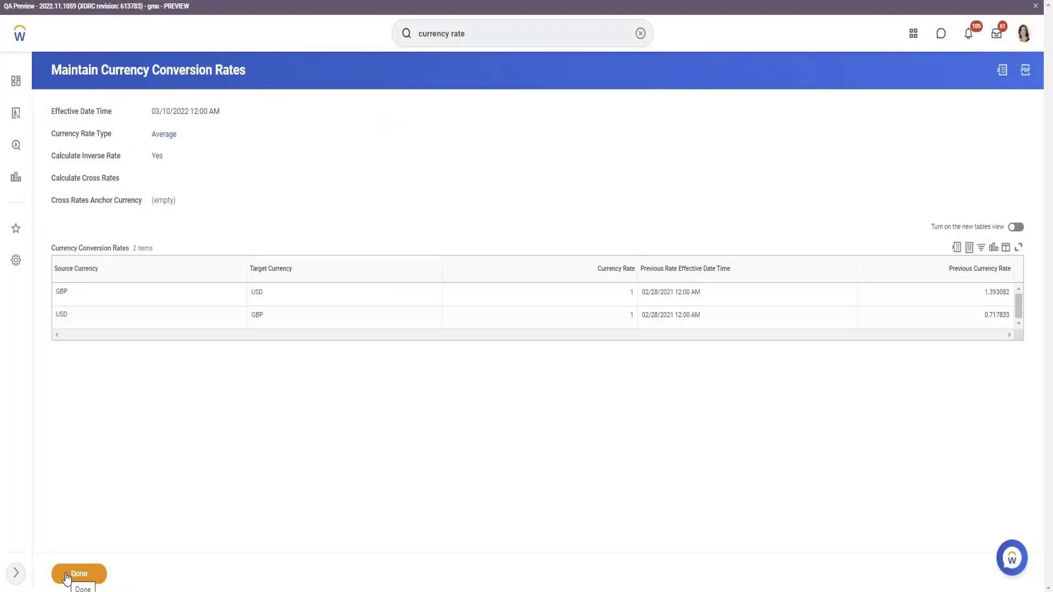
left_click(66, 576)
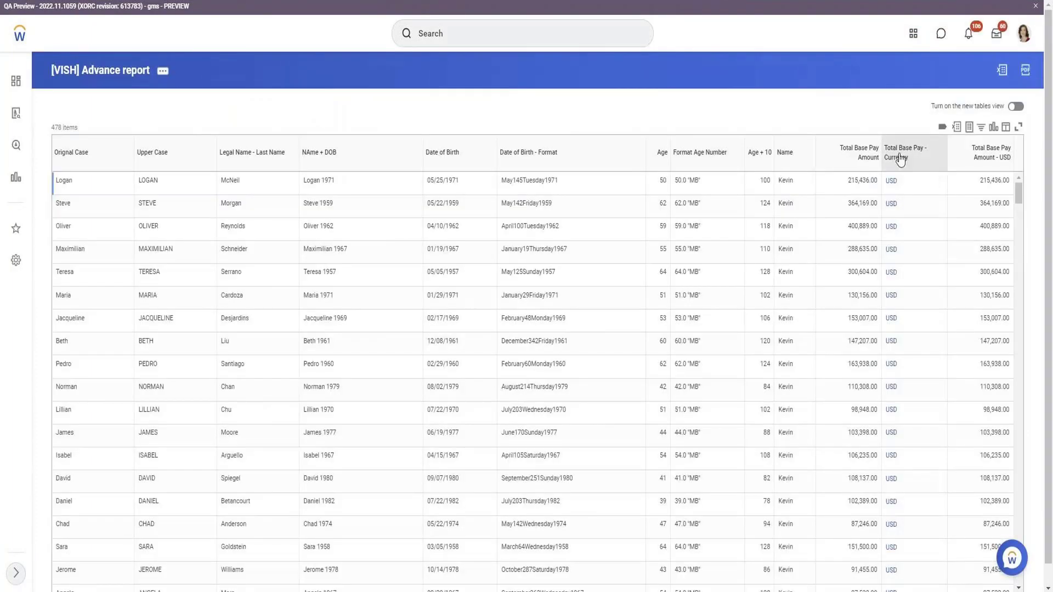
Filter the report results to rows whose Total Base Pay - Currency is GBP.
left_click(900, 160)
type("GBP")
key("Return")
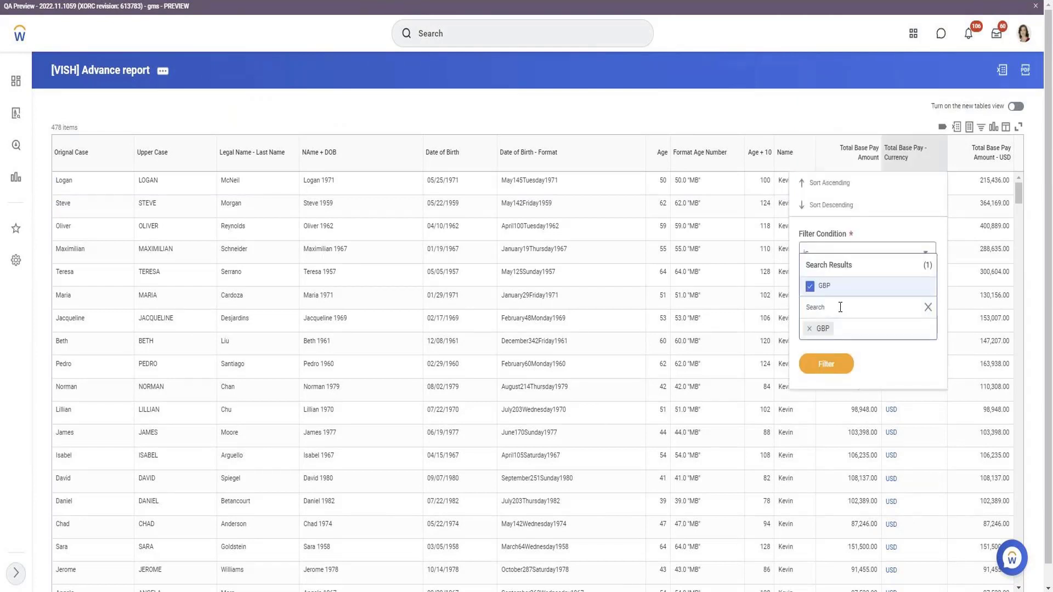
left_click(841, 355)
left_click(827, 344)
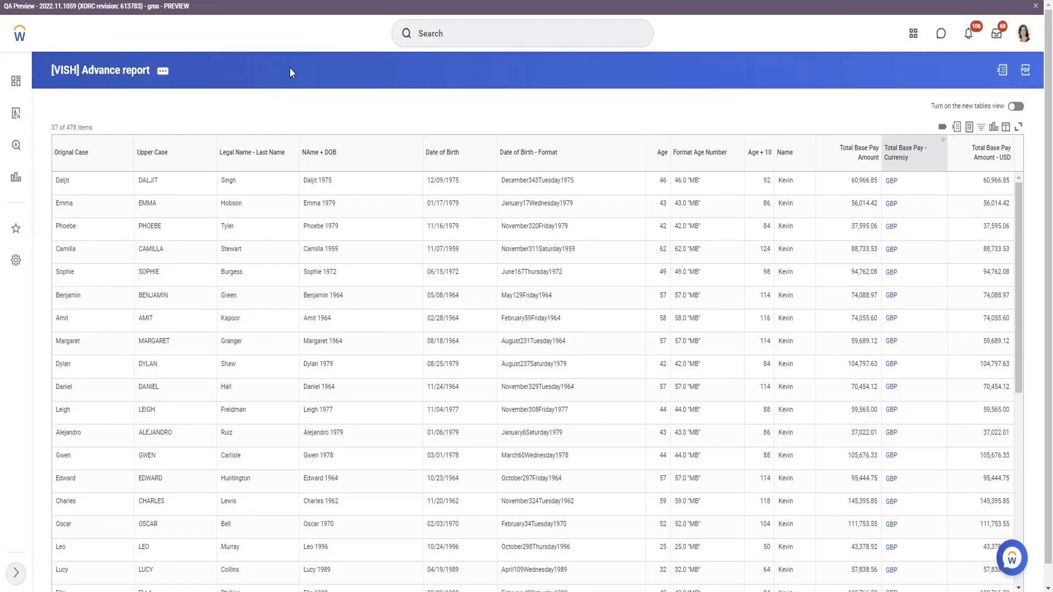
Open the definition of the [VISH] Advance report for editing.
left_click(163, 70)
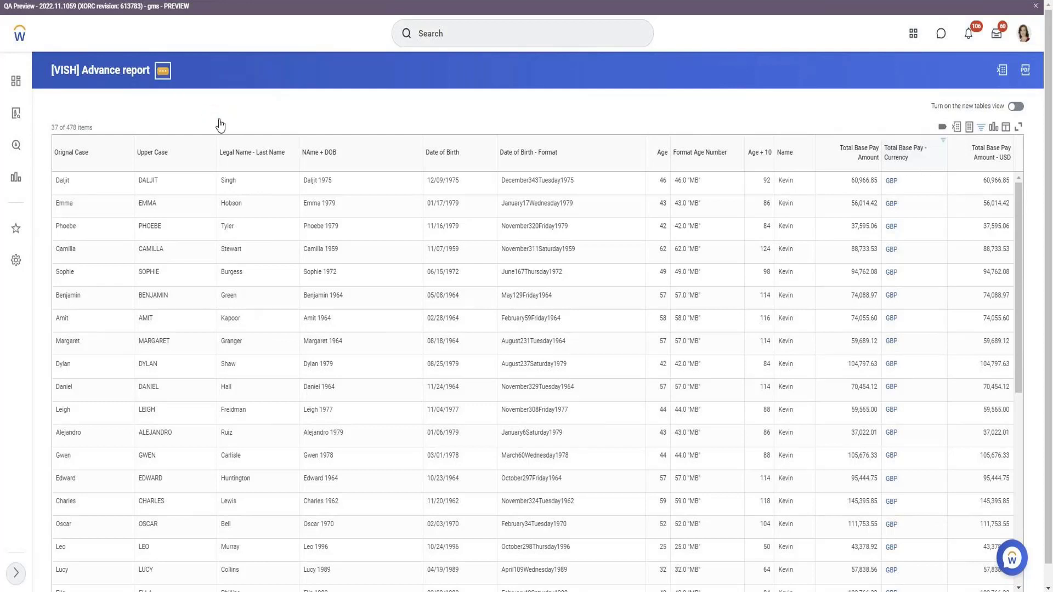
mouse_move(221, 124)
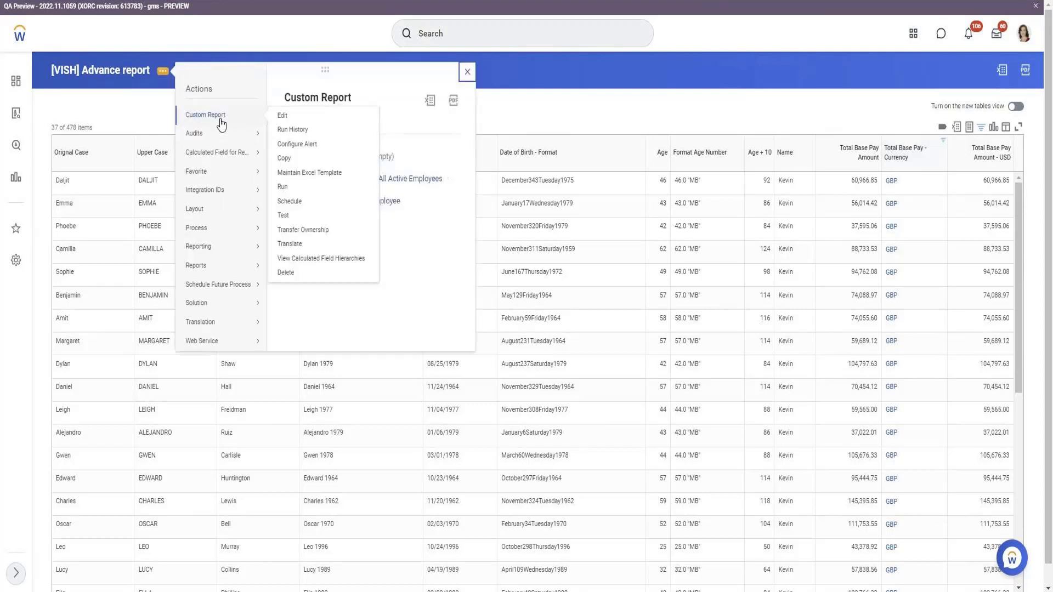
left_click(285, 117)
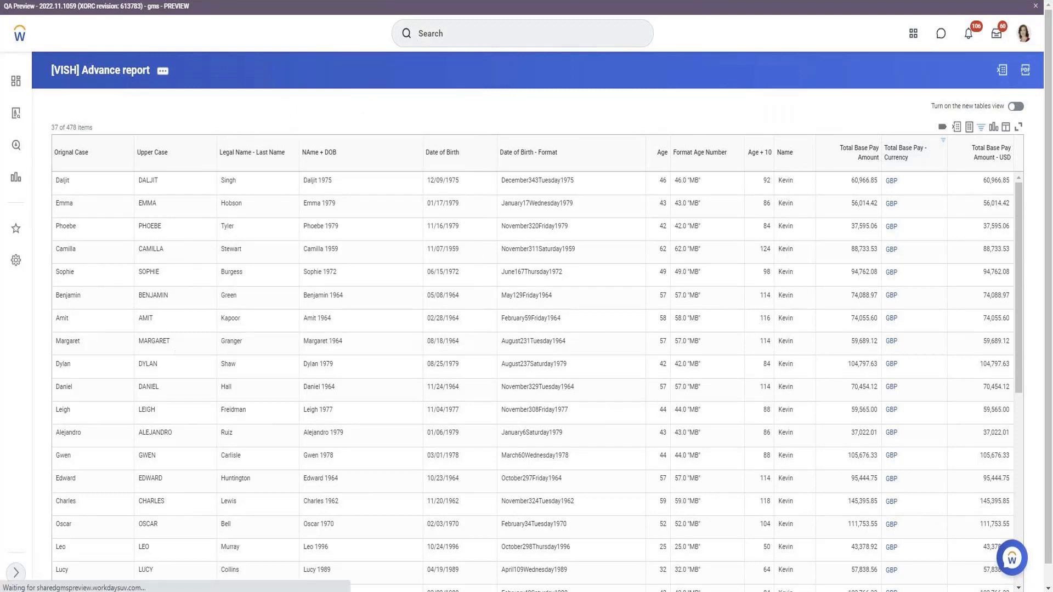
scroll(419, 142, "down", 7)
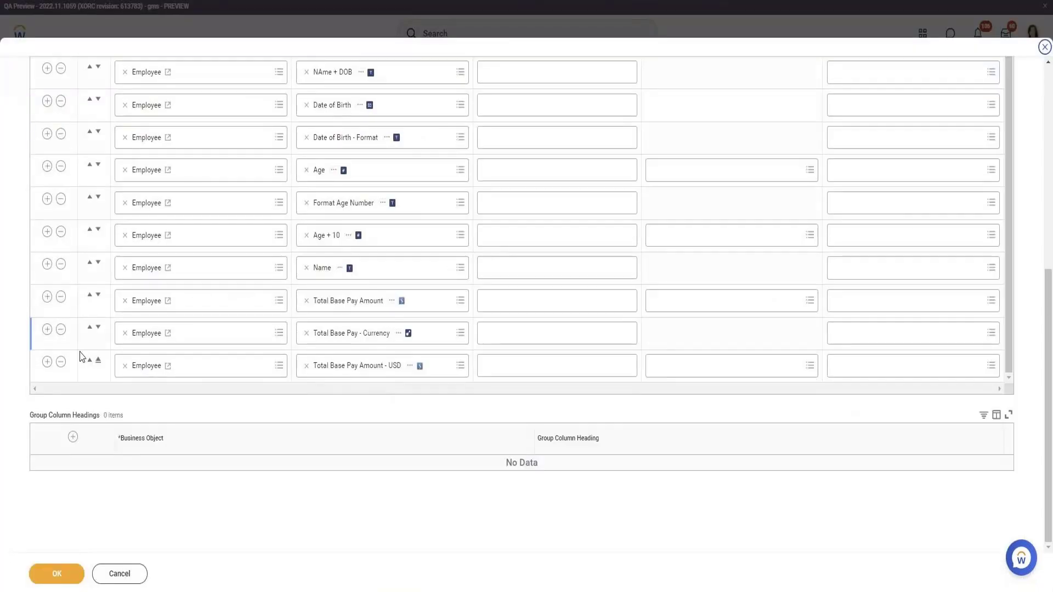
Add a column row at the end of the report and start creating a calculated field for it.
left_click(47, 362)
left_click(371, 369)
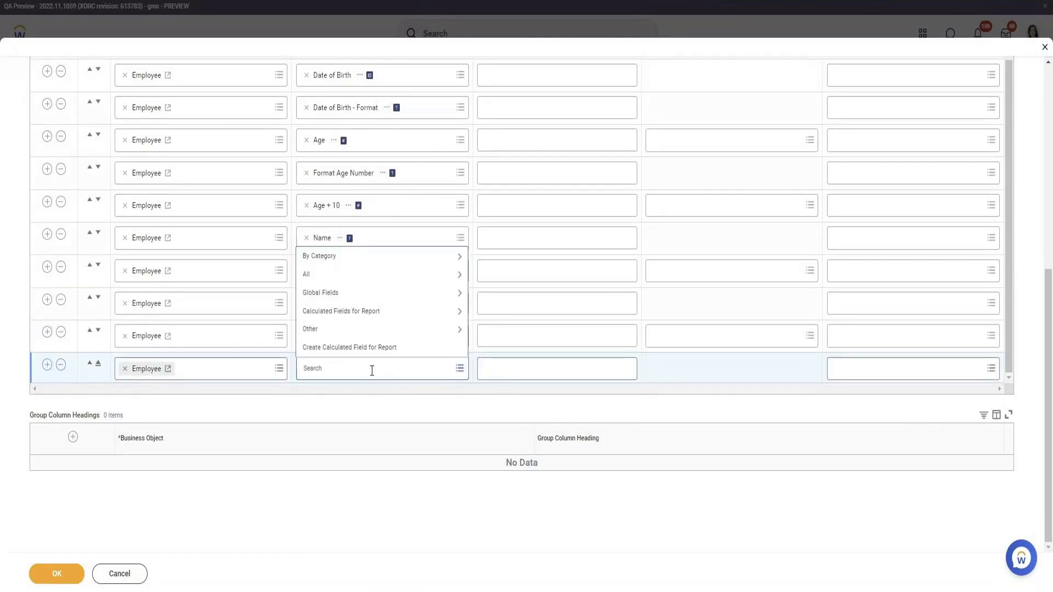
left_click(655, 349)
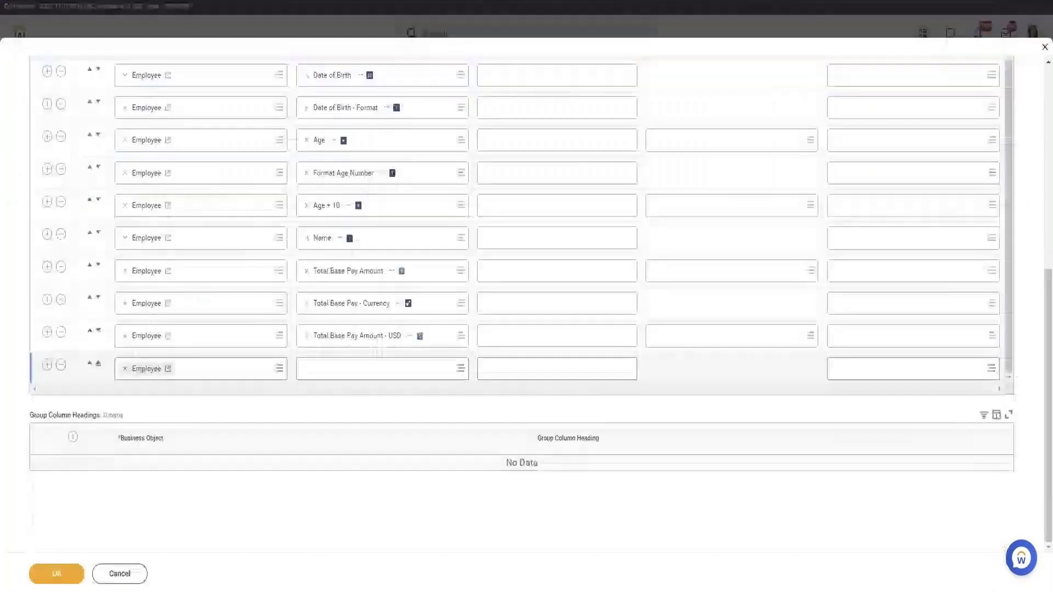
left_click(348, 369)
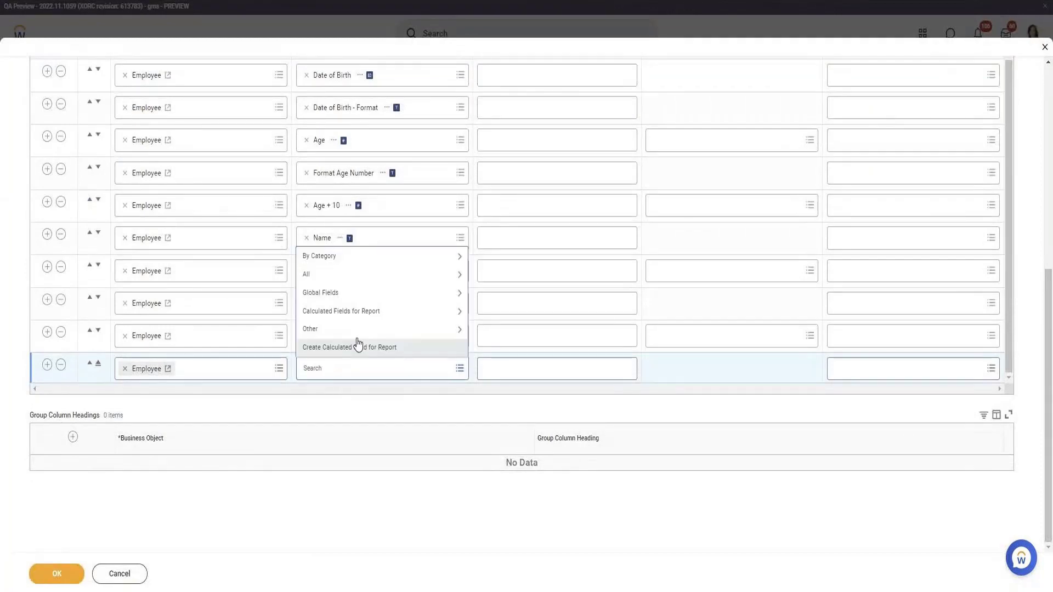
left_click(357, 343)
left_click(345, 352)
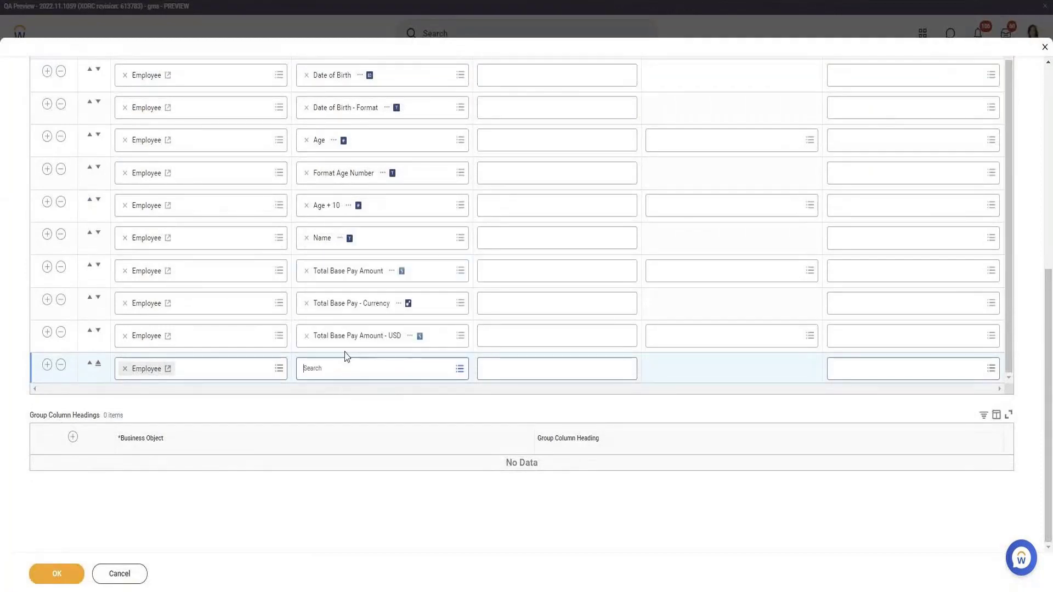
Choose the Date Difference function, name the calculated field "Date of Birth - Hire Date" and continue to its calculation settings.
left_click(181, 207)
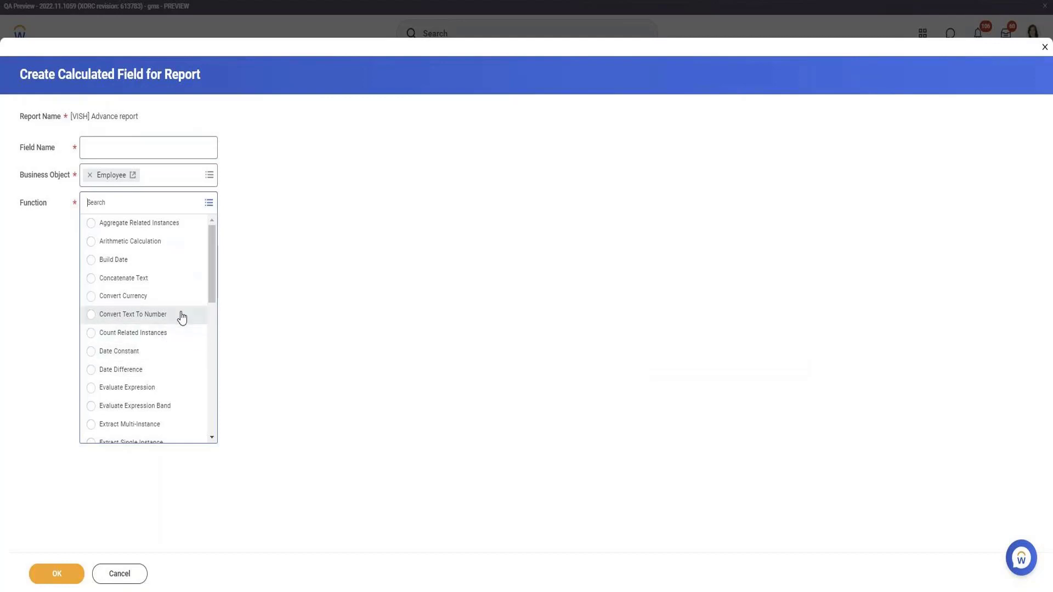
left_click(151, 371)
left_click(171, 149)
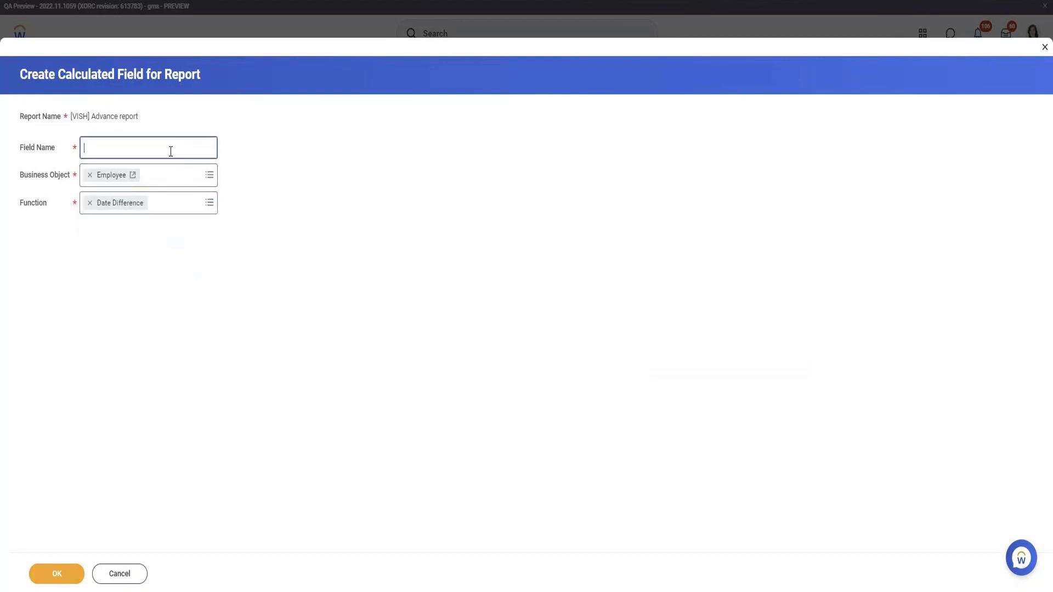
type("Date")
key("BackSpace")
key("BackSpace")
key("BackSpace")
type("Date of B")
type("irth ")
type("*")
type(" Hire Date")
left_click(58, 576)
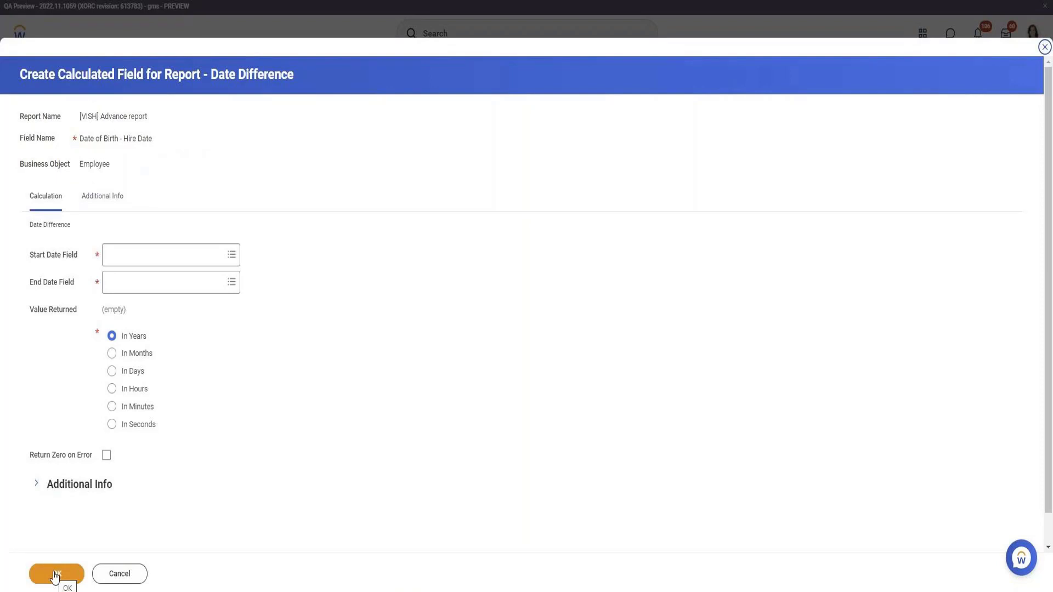
Set the Start Date Field of the date difference calculation to Date of Birth.
left_click(138, 255)
type("Dat")
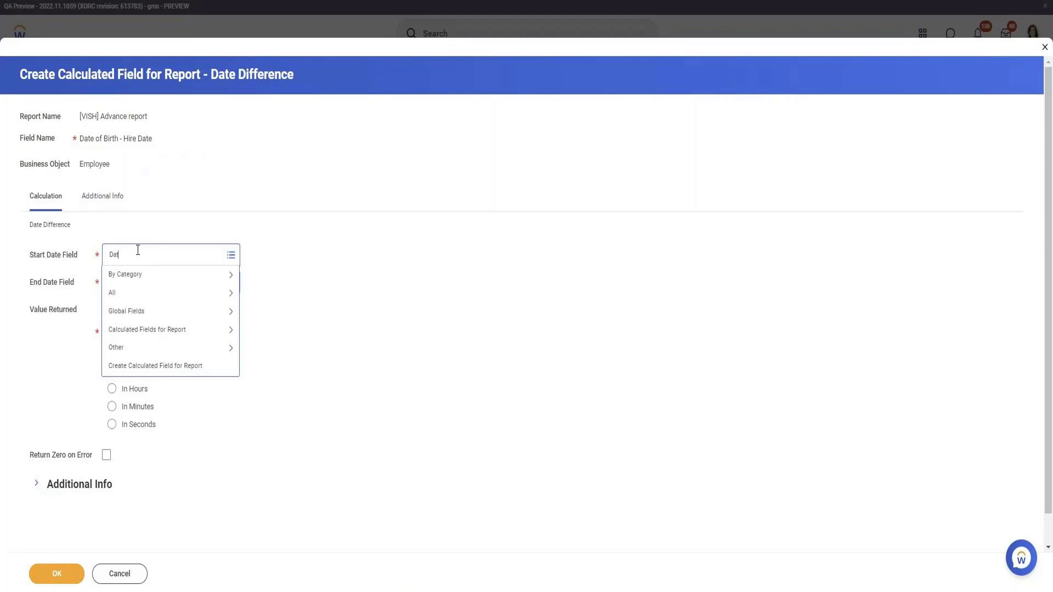
type("e of bi")
key("Return")
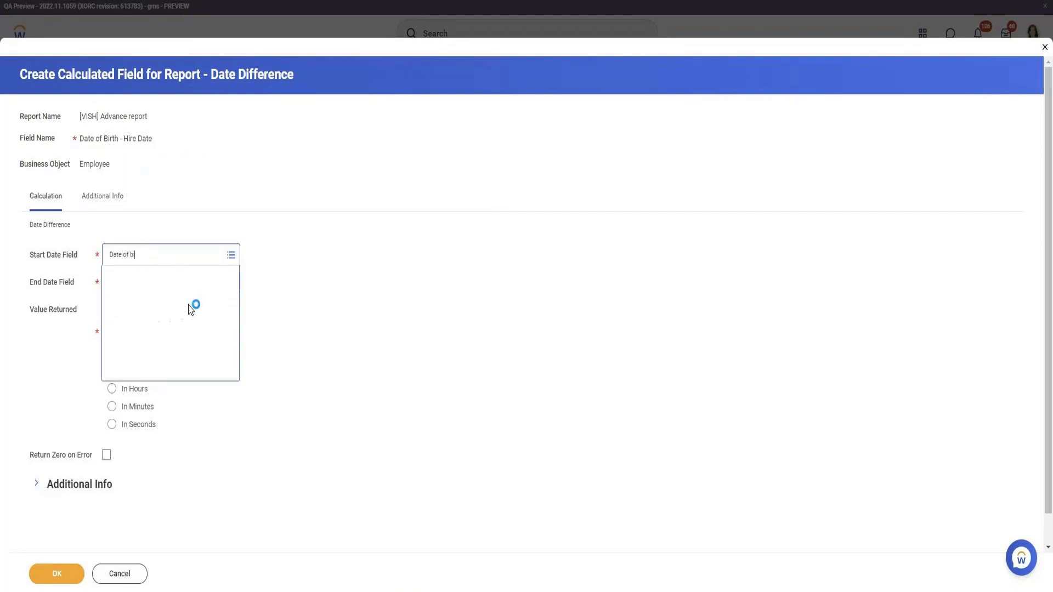
left_click(159, 296)
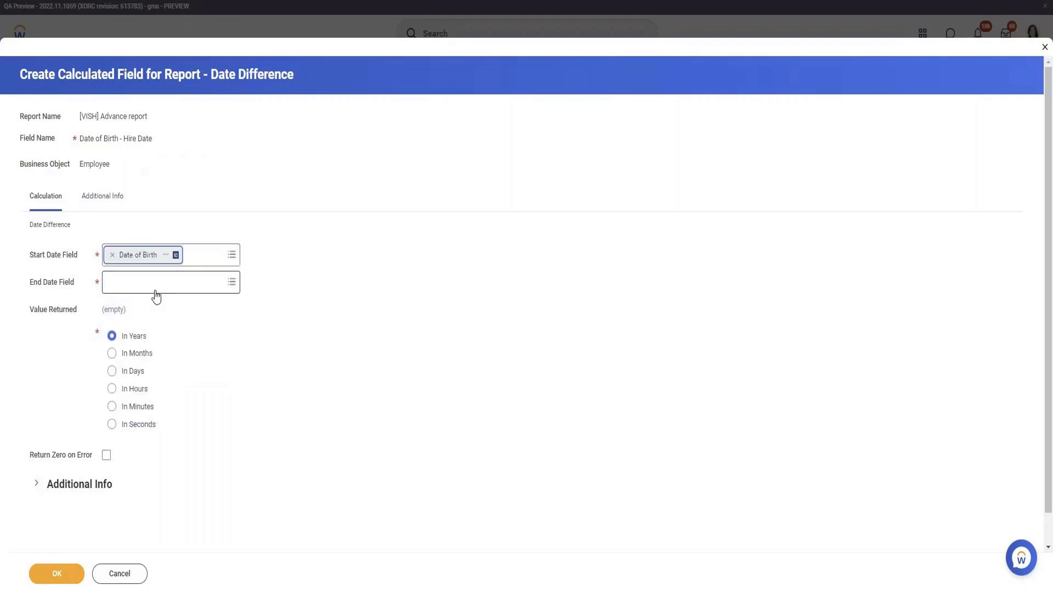
Set the End Date Field to Hire Date, enable Return Zero on Error and save the calculated field.
left_click(147, 289)
type("Hire Date")
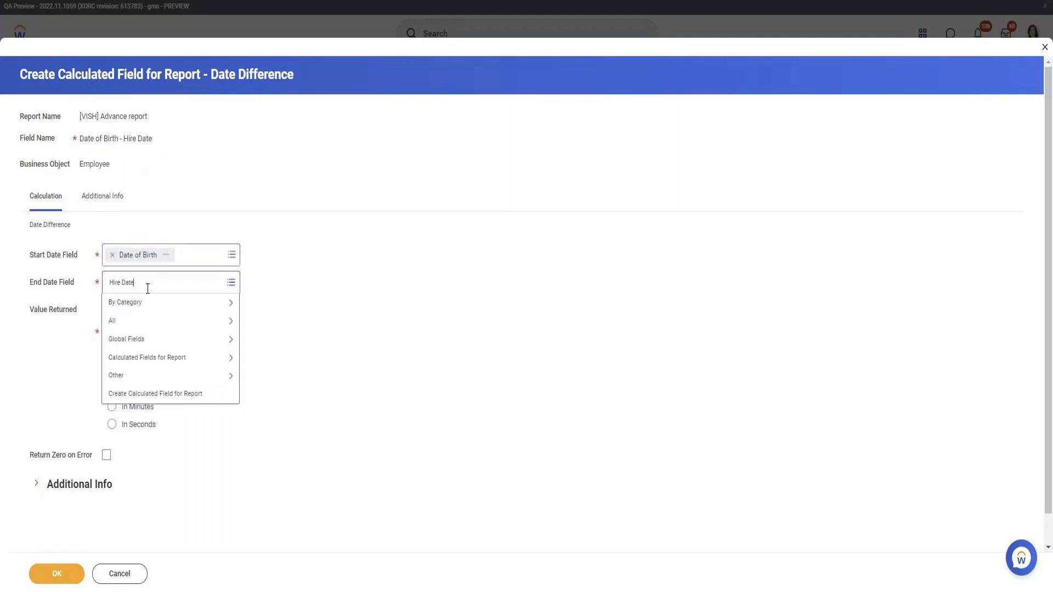
key("Return")
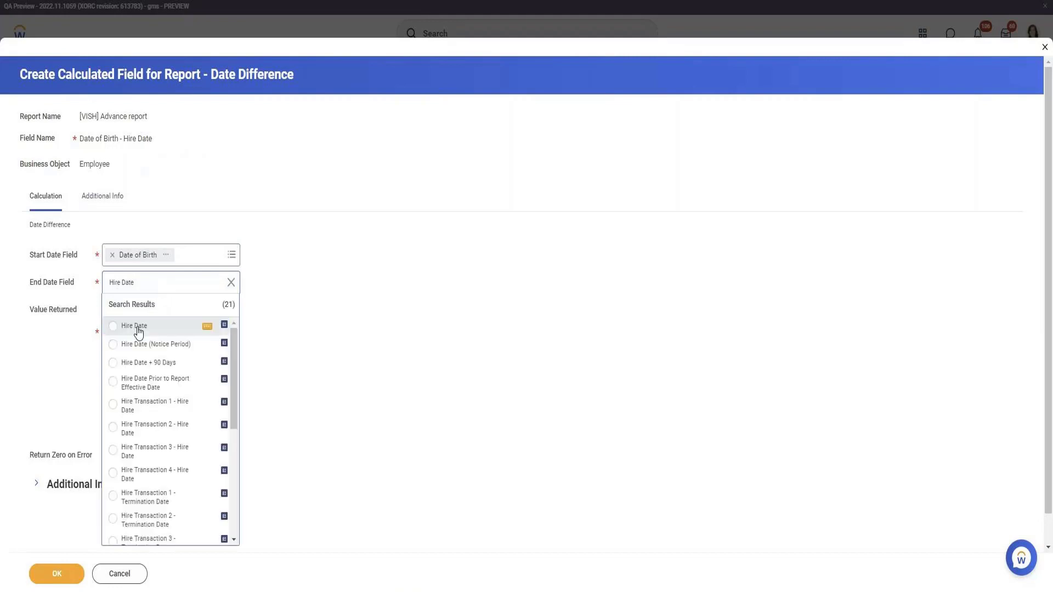
left_click(138, 327)
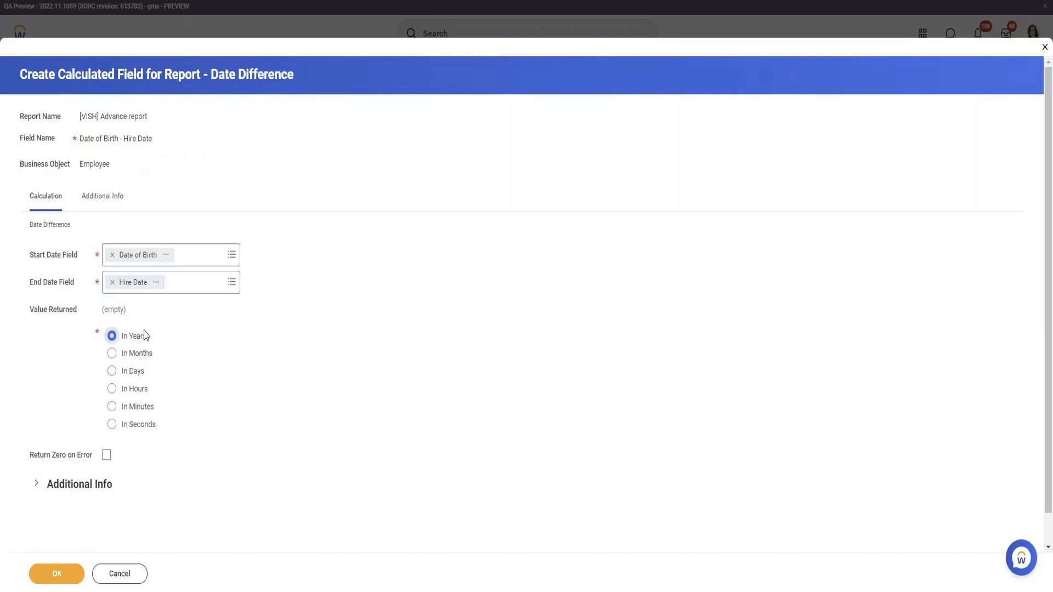
left_click(106, 455)
left_click(58, 573)
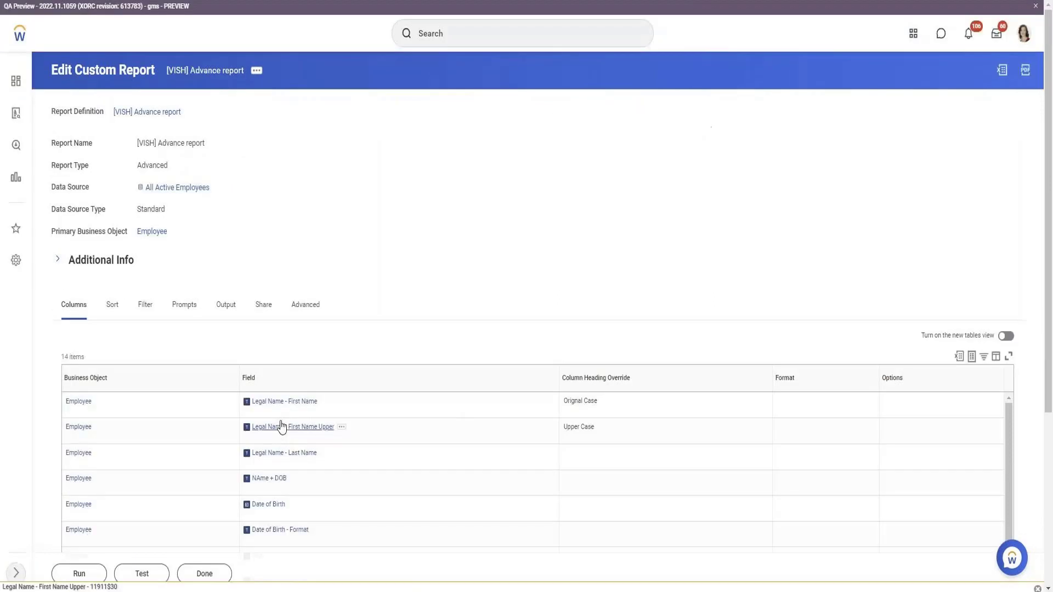
Test the report and examine the values in the Date of Birth - Hire Date column.
left_click(142, 573)
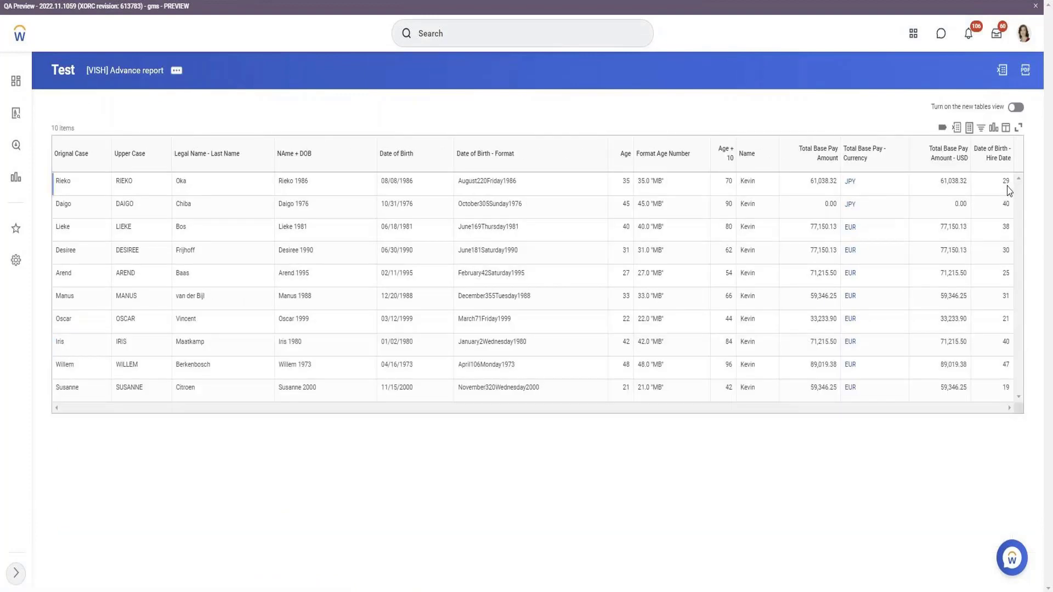
left_click(973, 203)
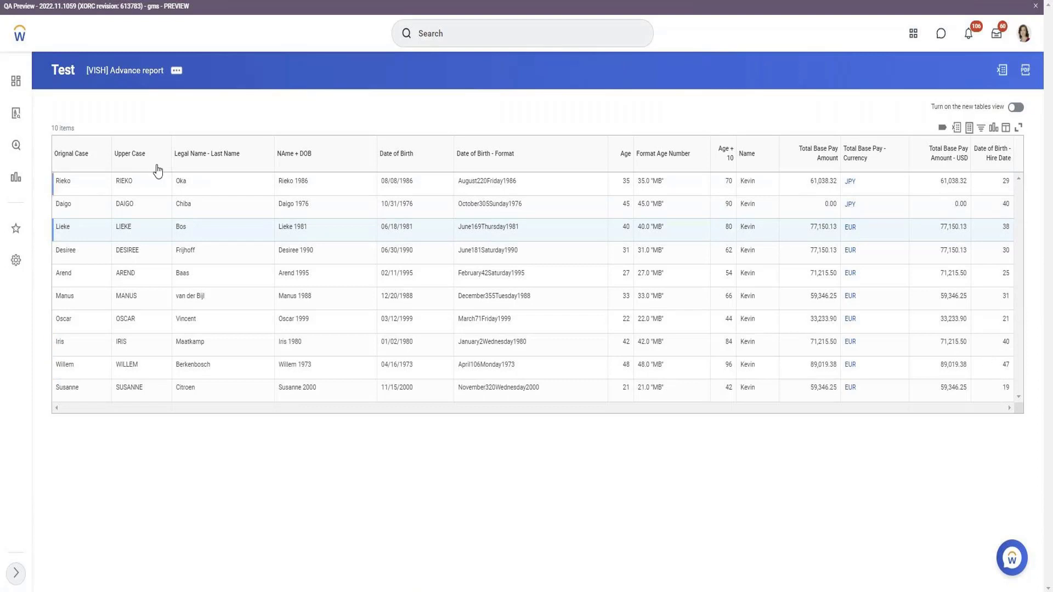
Reopen the [VISH] Advance report definition for editing from the test results.
left_click(178, 76)
mouse_move(249, 110)
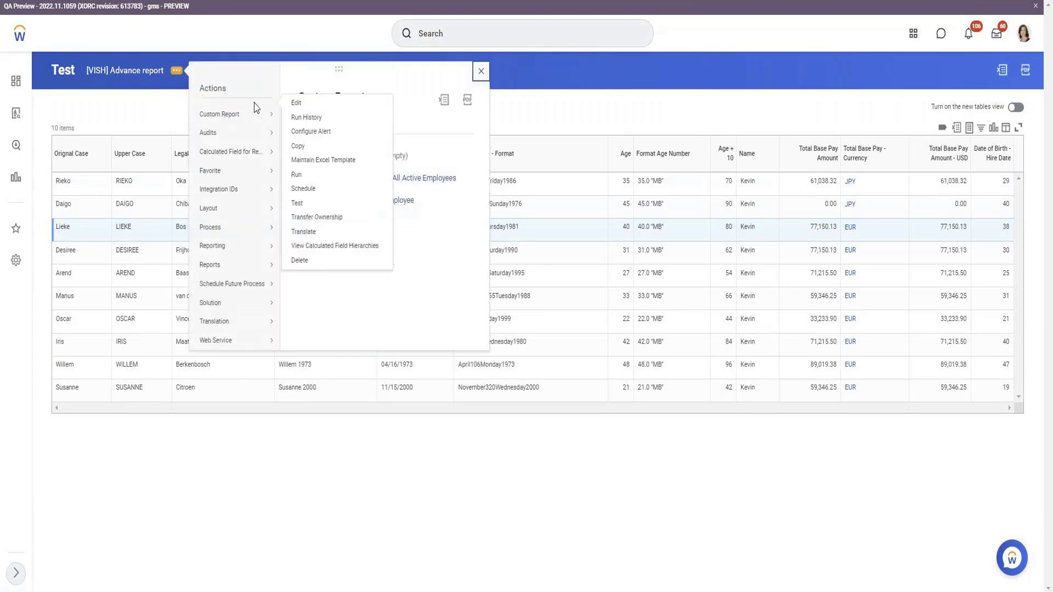
left_click(299, 104)
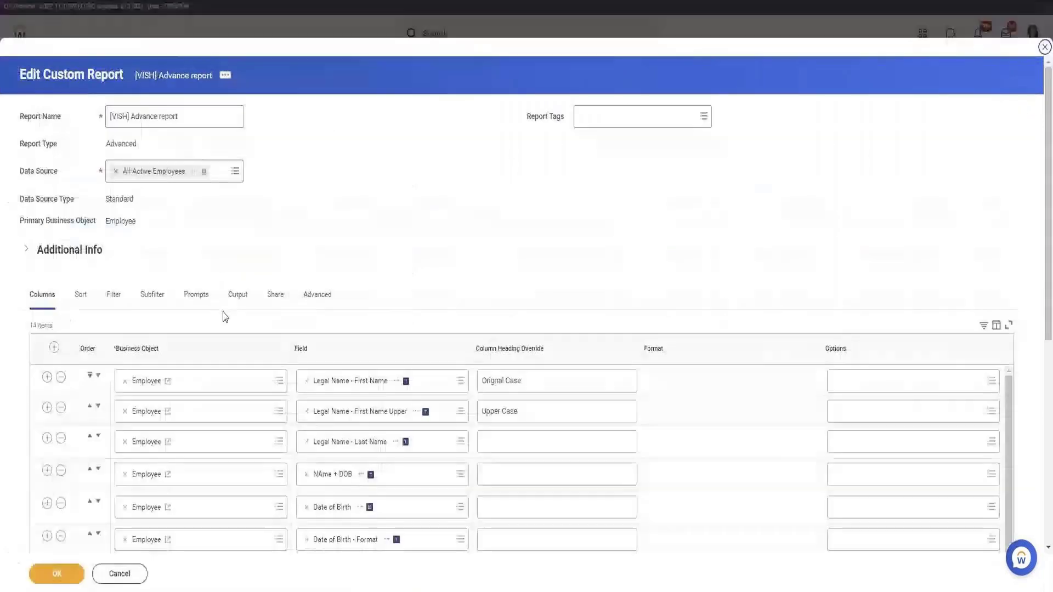
Add an Employee column row below Total Base Pay - Currency and start creating a report-specific calculated field for it.
scroll(223, 317, "down", 6)
left_click(47, 366)
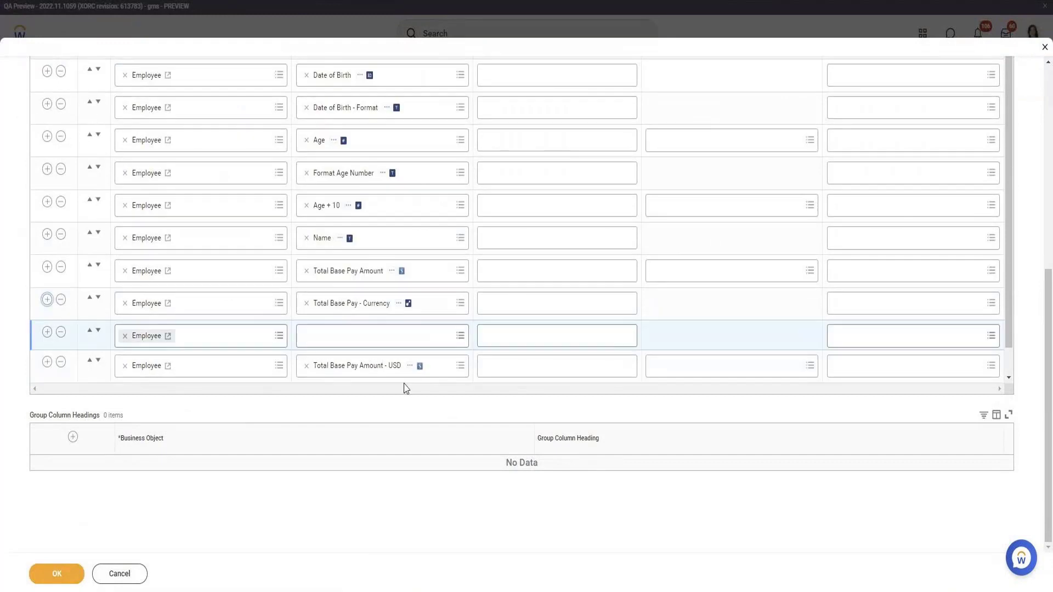
scroll(406, 389, "down", 1)
left_click(361, 299)
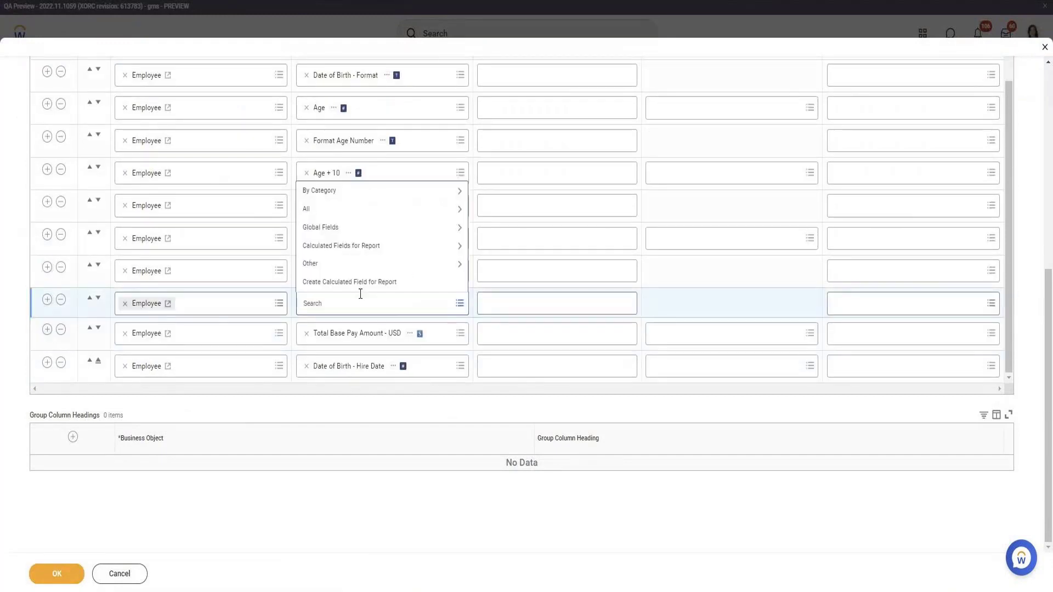
left_click(360, 282)
Create the calculated field with the Increment or Decrement Date function and name it "Date of Birth + 1".
left_click(134, 203)
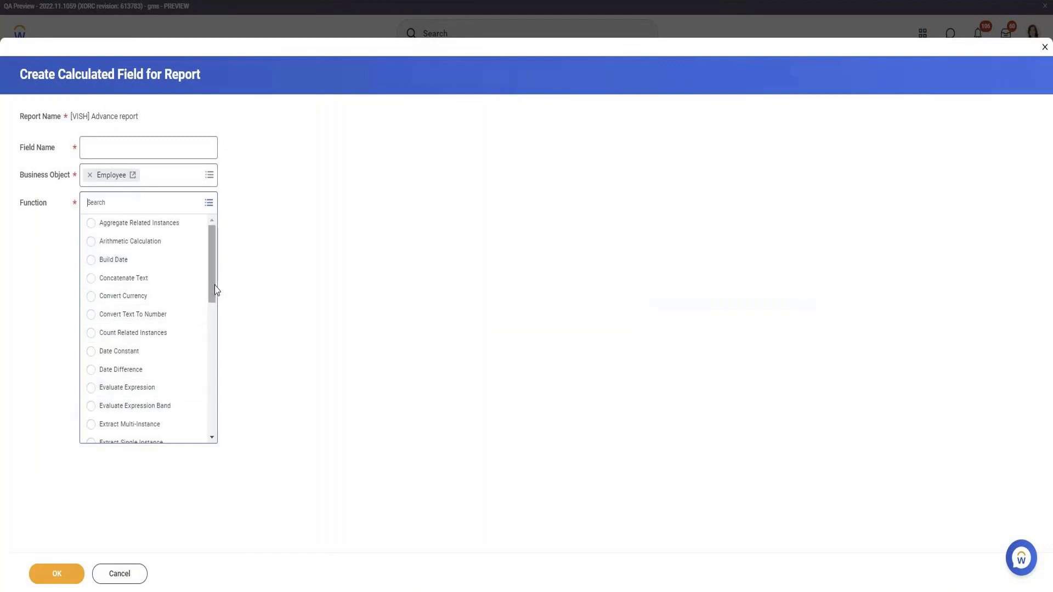
left_click_drag(213, 286, 212, 358)
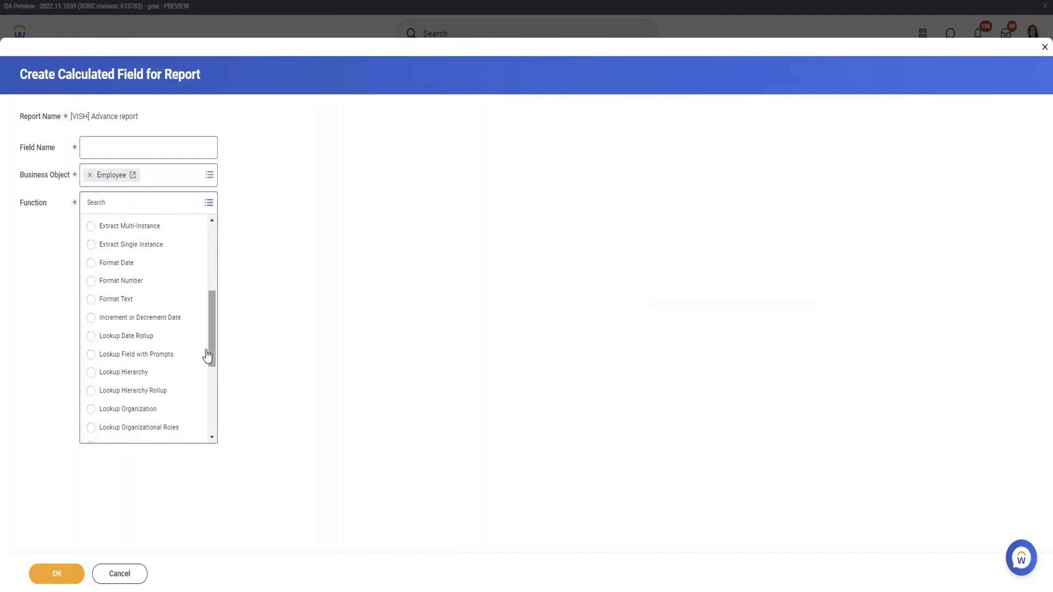
left_click(184, 324)
left_click(143, 139)
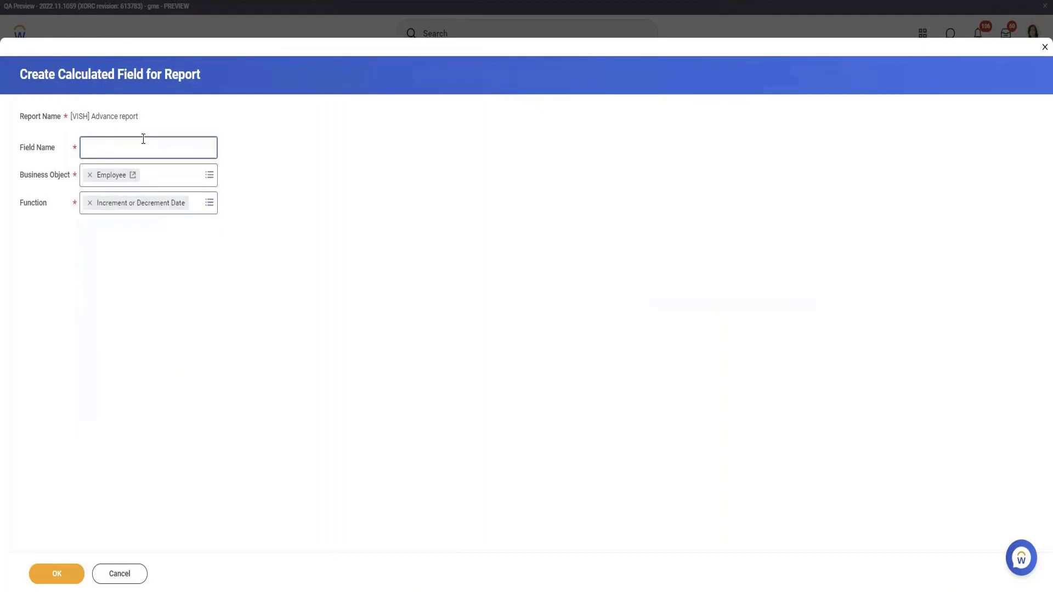
type("Date of Birth + 1")
left_click(52, 576)
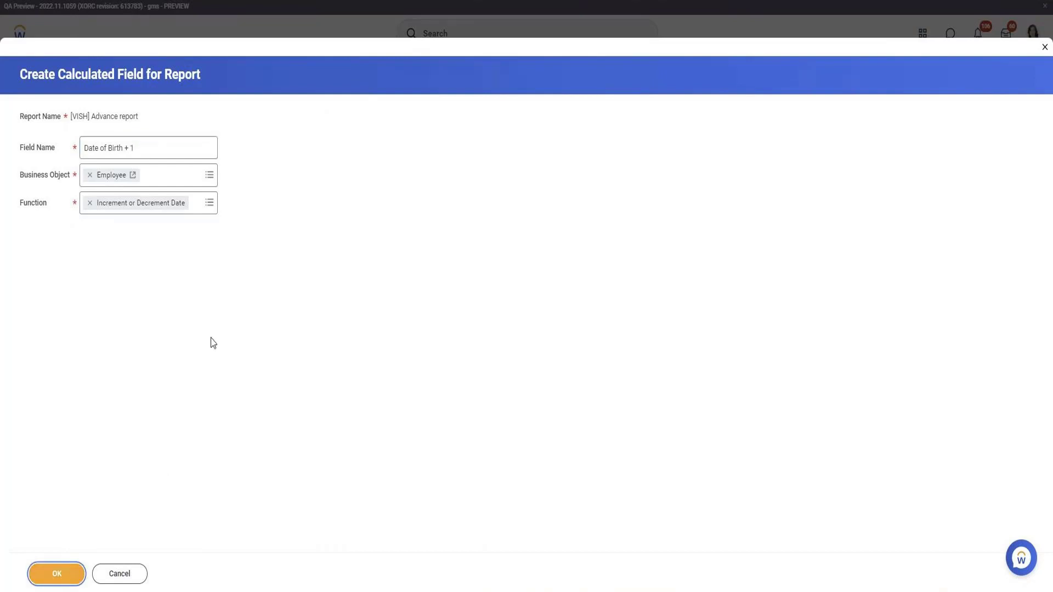
Set the Date Field of the increment or decrement calculation to Date of Birth.
left_click(155, 248)
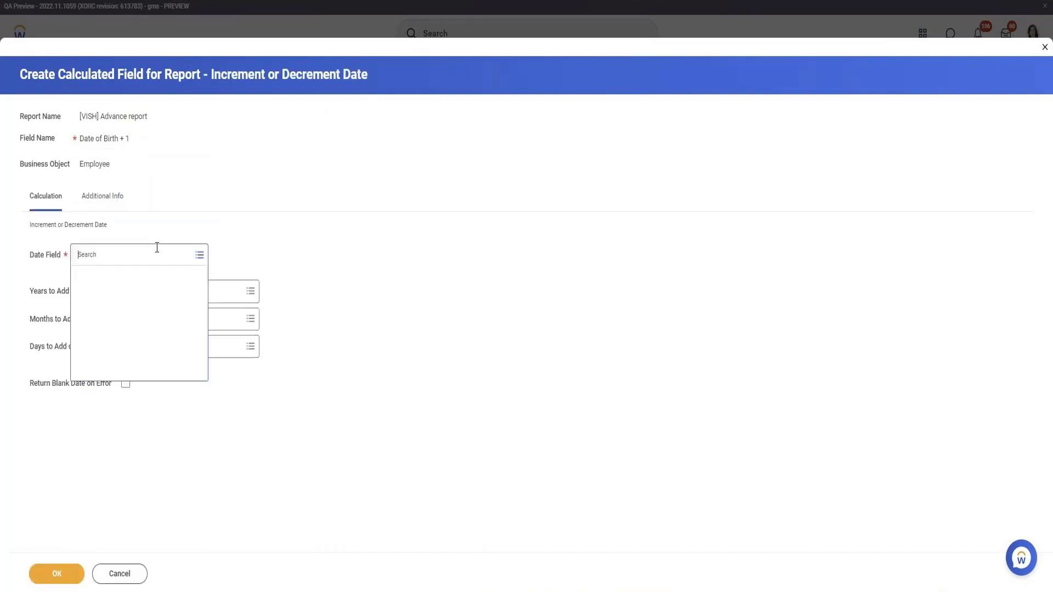
type("Date of bi")
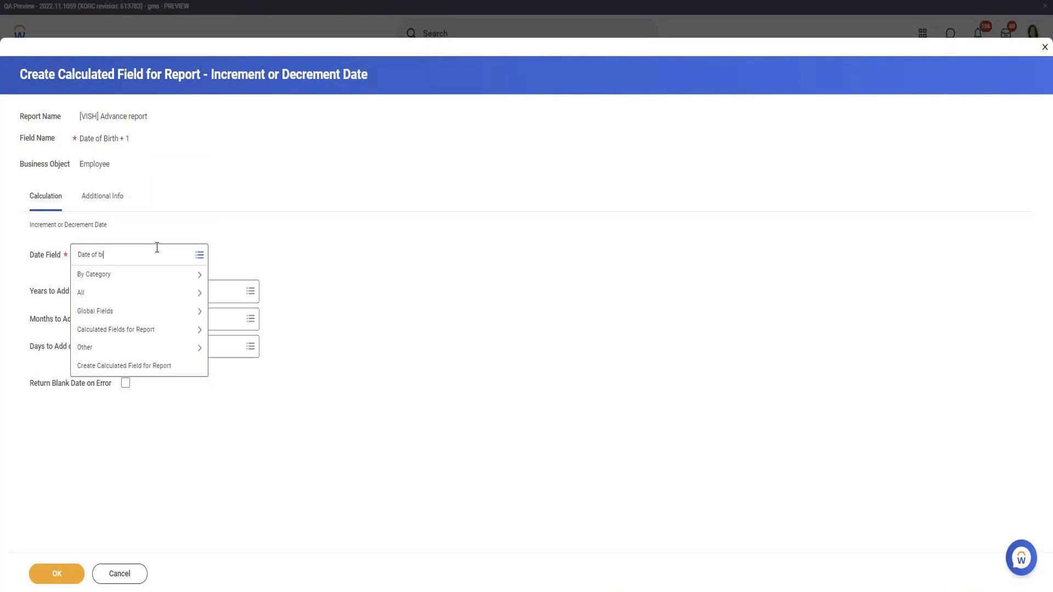
type("rth")
key("Return")
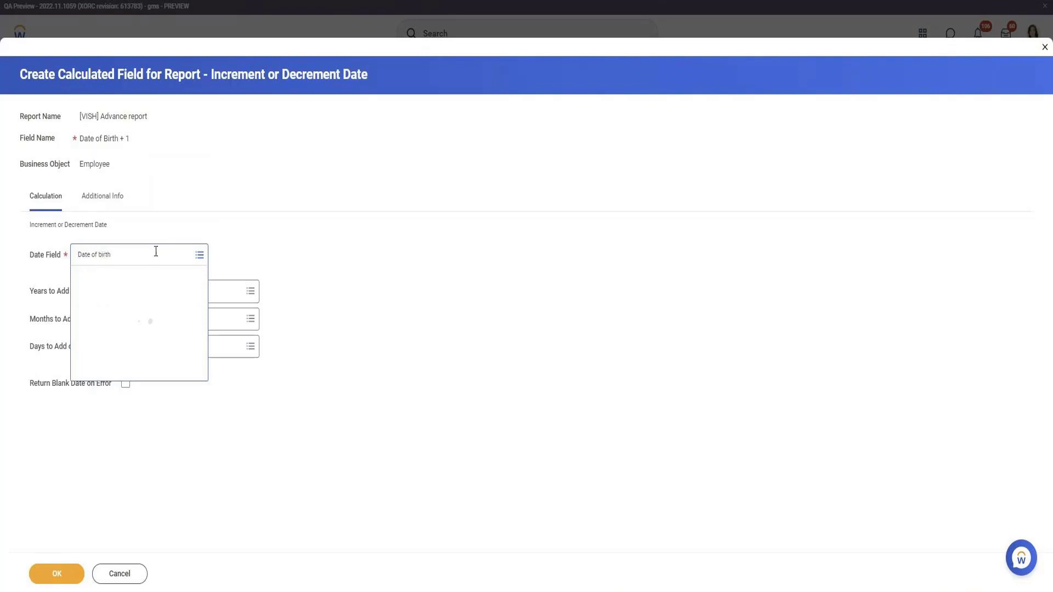
left_click(143, 293)
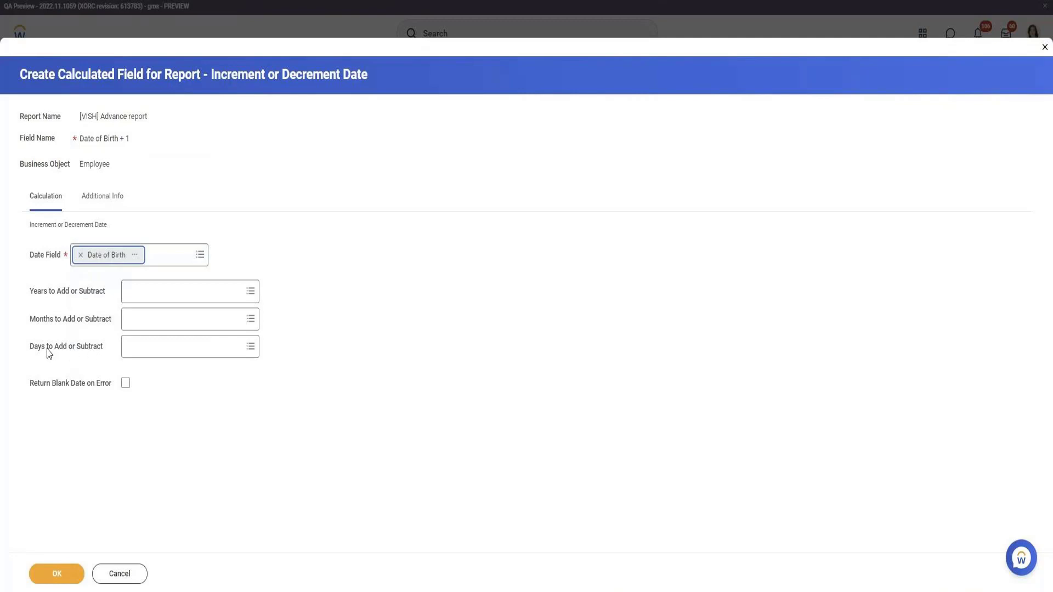
Set Days to Add or Subtract to -1 and save the calculated field.
left_click(129, 349)
type("-1")
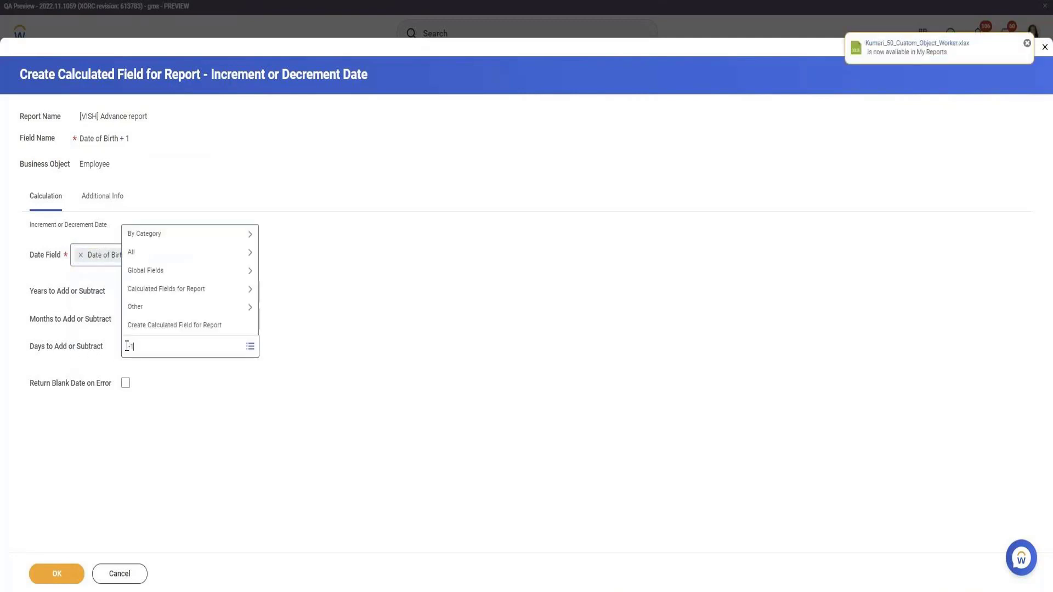
key("Return")
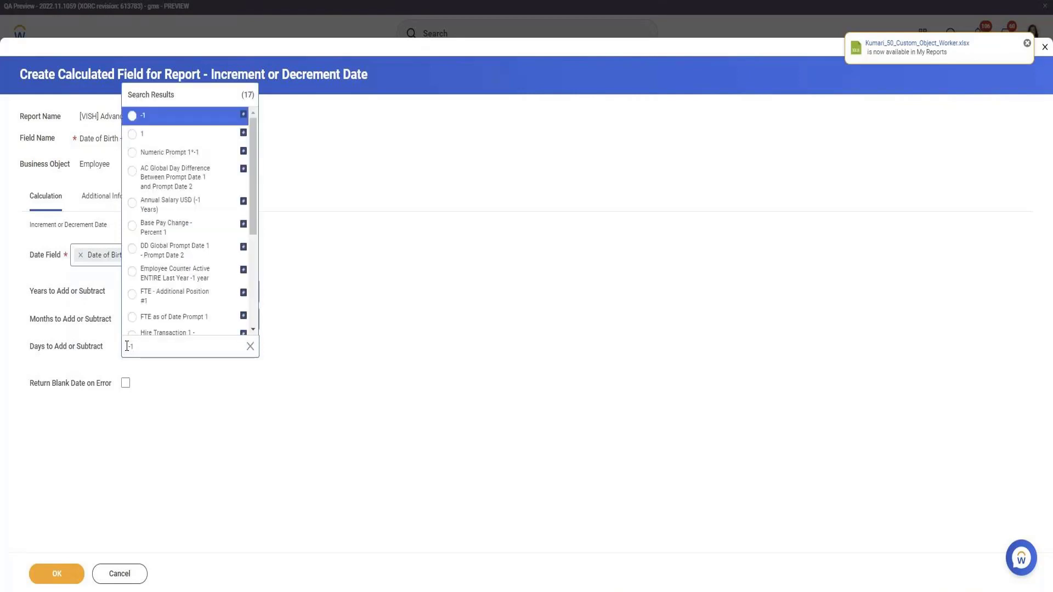
key("Return")
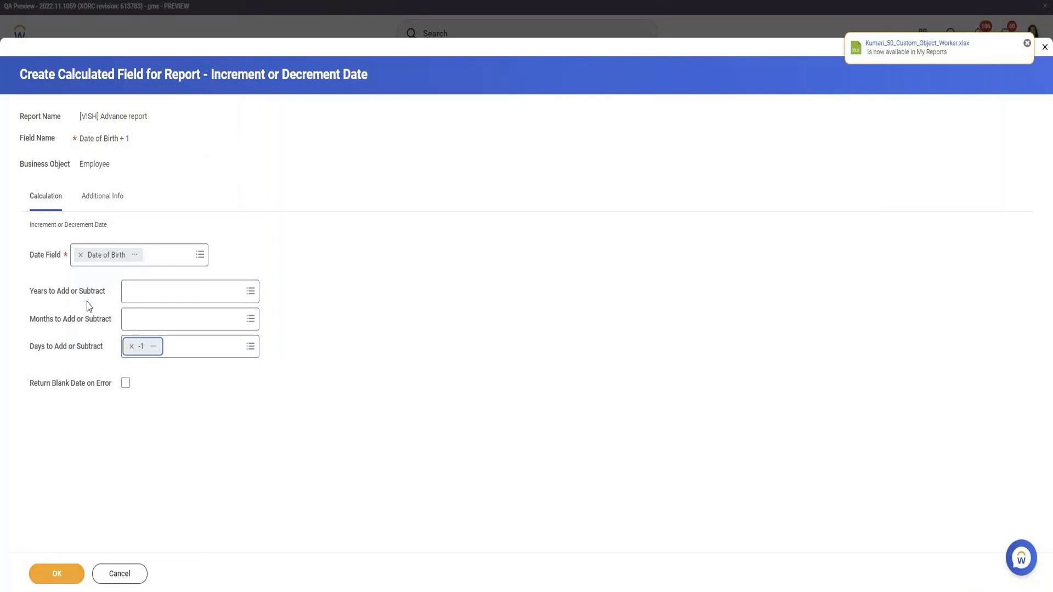
left_click(54, 576)
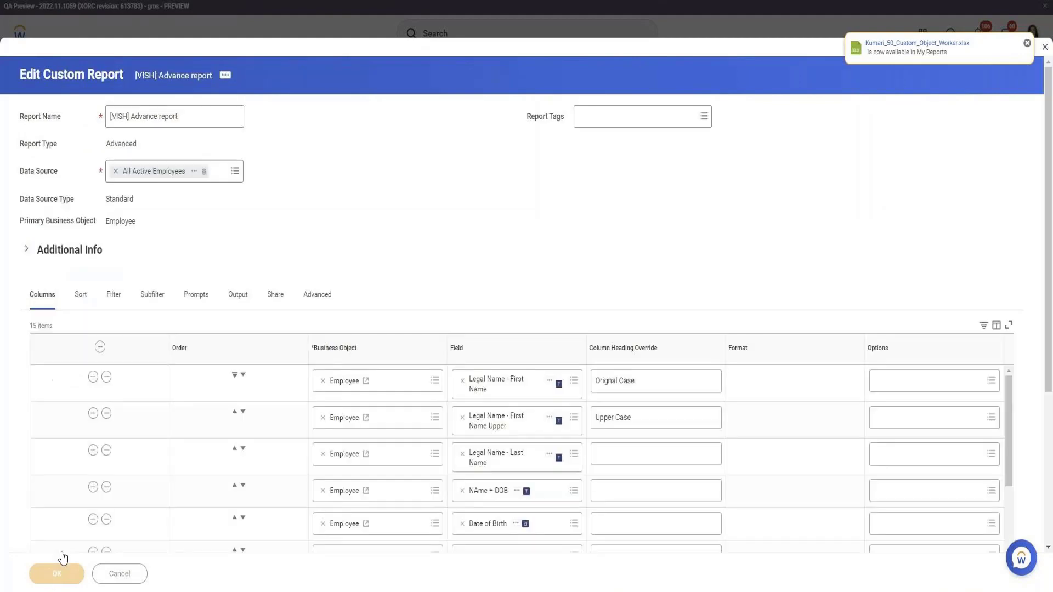
Save and test the report, and compare the Date of Birth + 1 column with the original Date of Birth values.
left_click(79, 575)
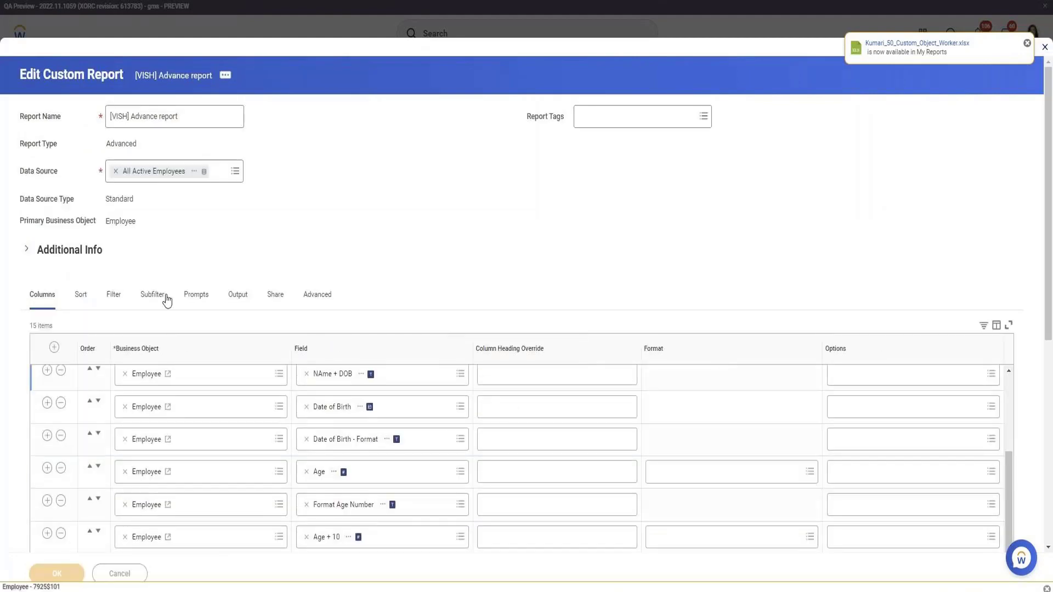
scroll(189, 200, "down", 7)
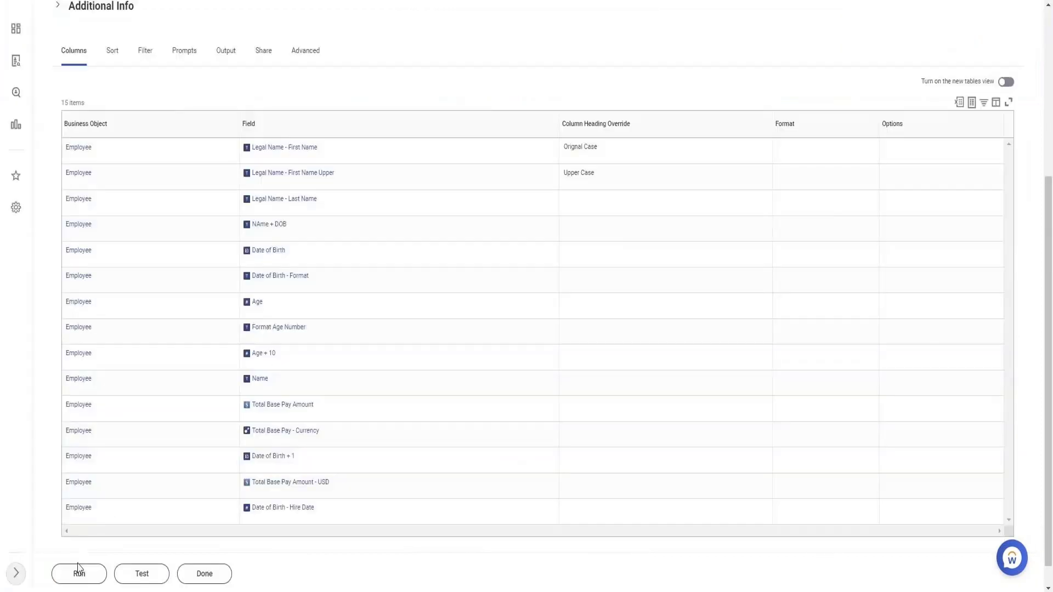
left_click(78, 573)
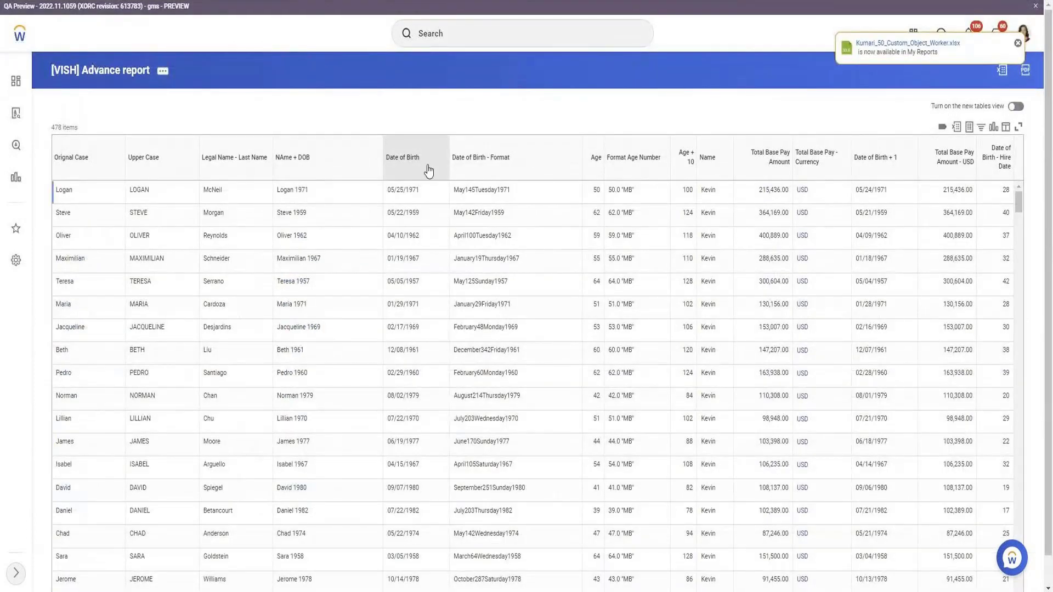
triple_click(394, 192)
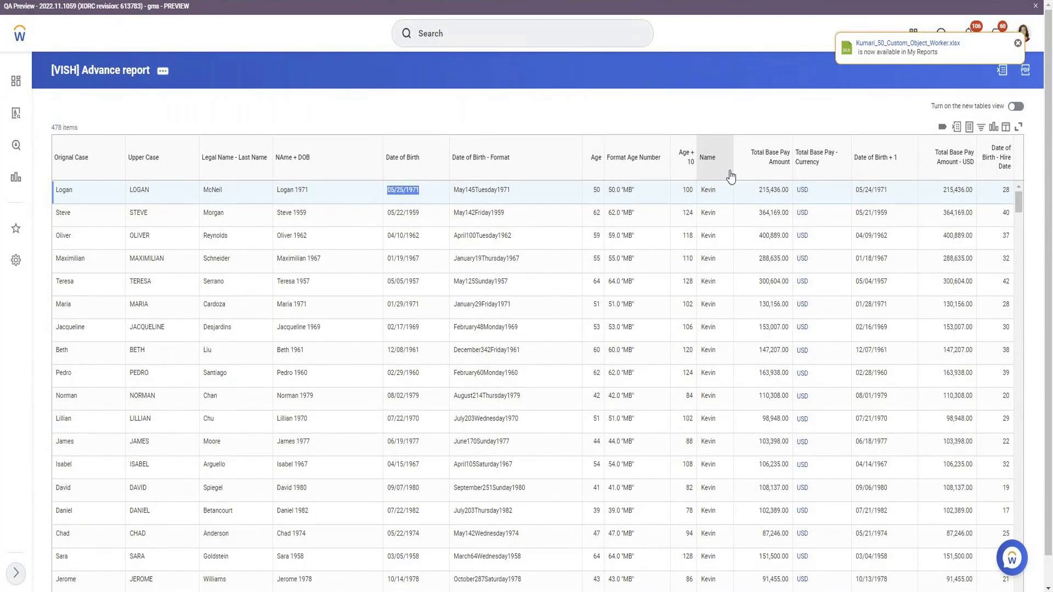
left_click(872, 188)
triple_click(872, 188)
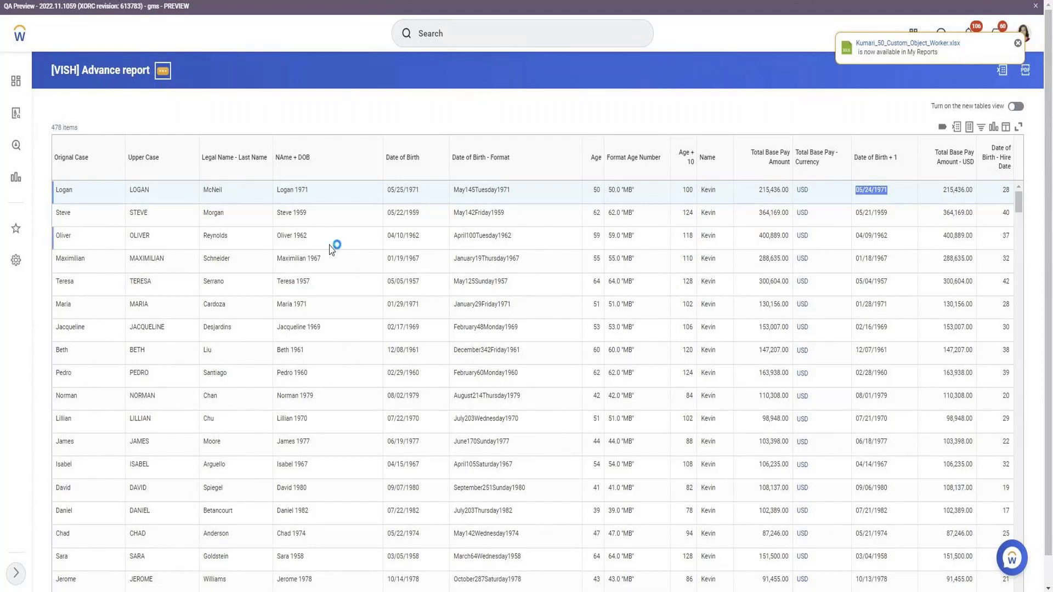
left_click(745, 195)
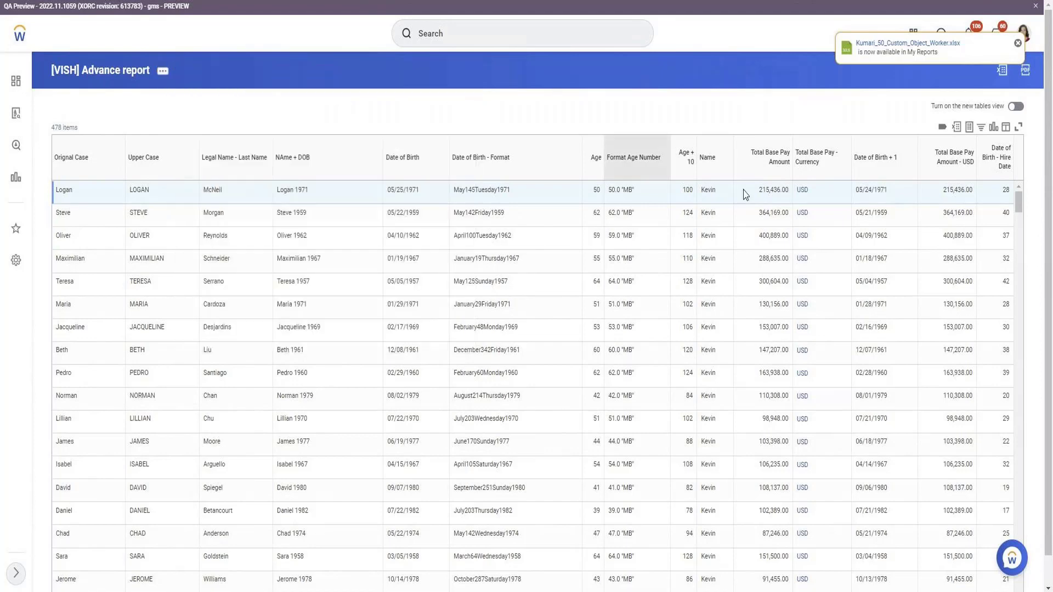
triple_click(878, 190)
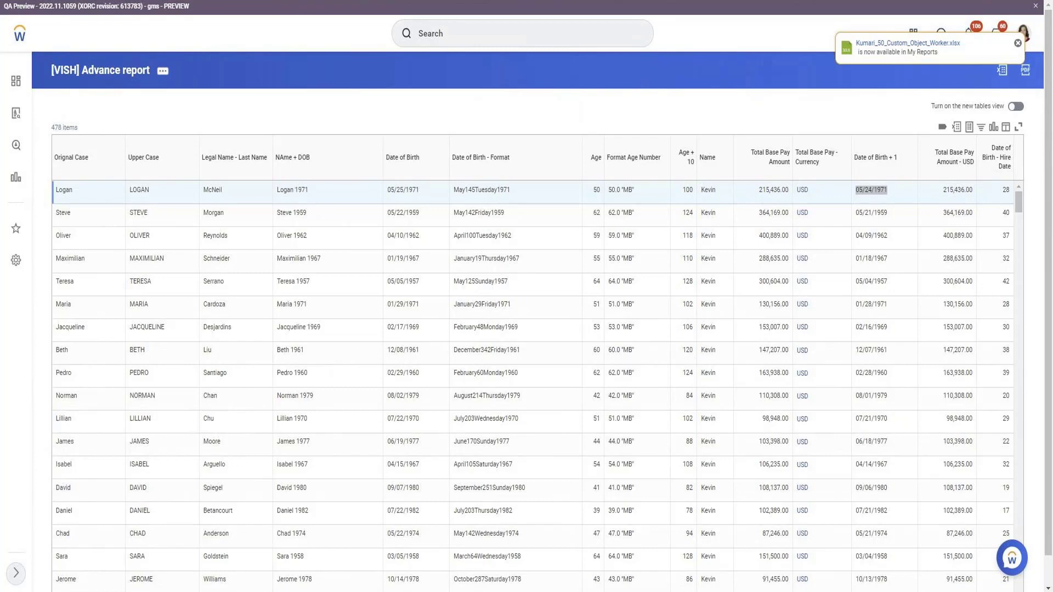
triple_click(901, 165)
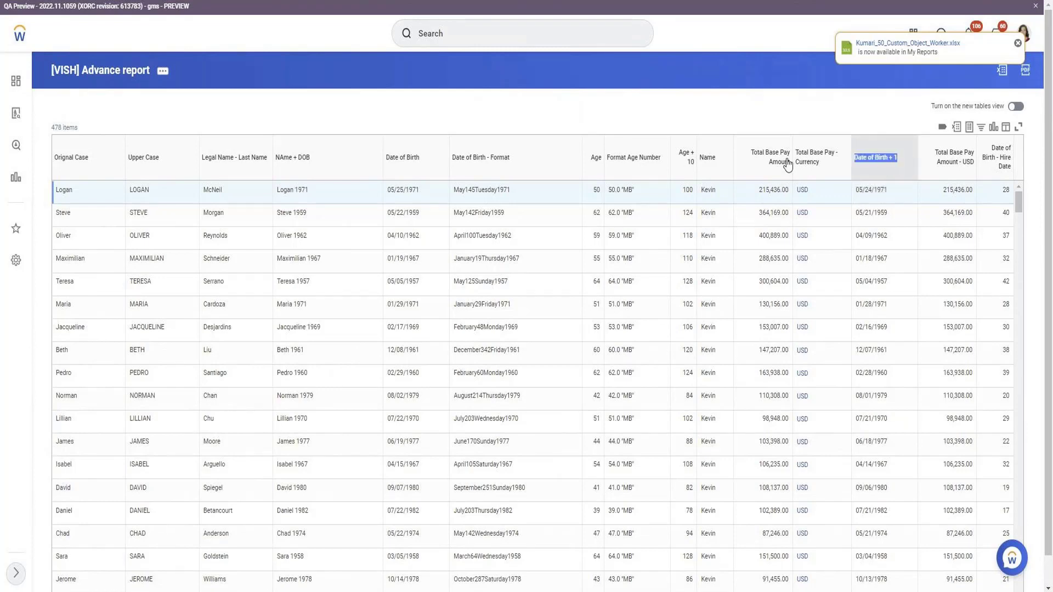
Reopen the [VISH] Advance report definition for editing from the test results.
left_click(162, 71)
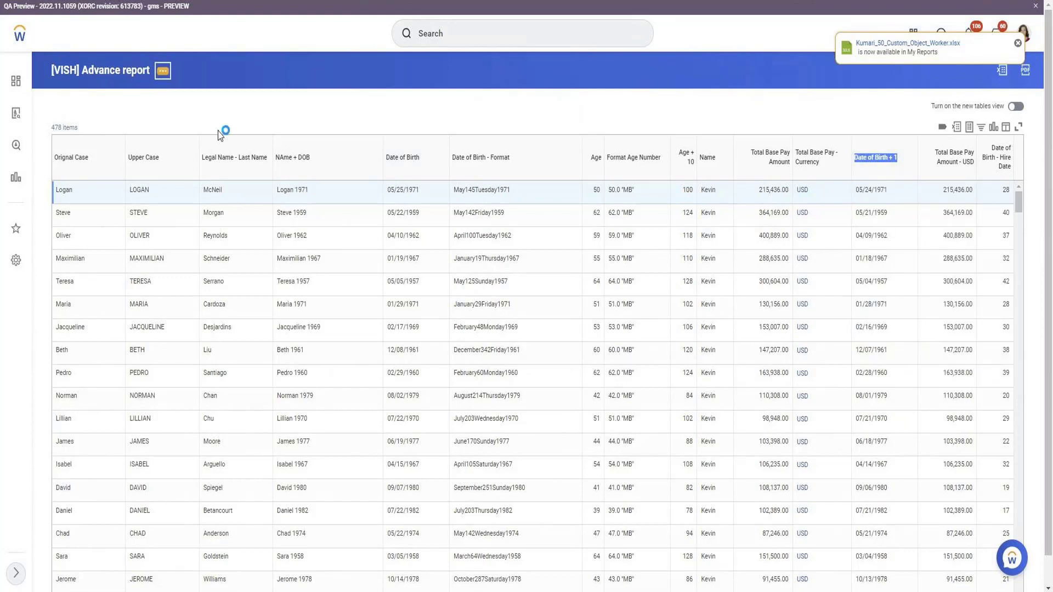
mouse_move(244, 125)
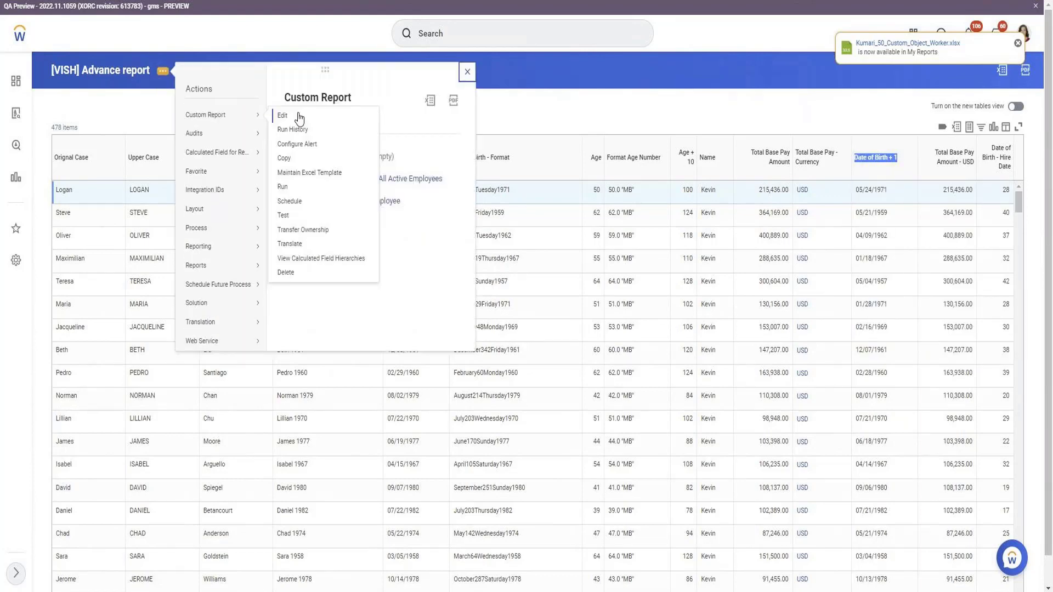
left_click(299, 117)
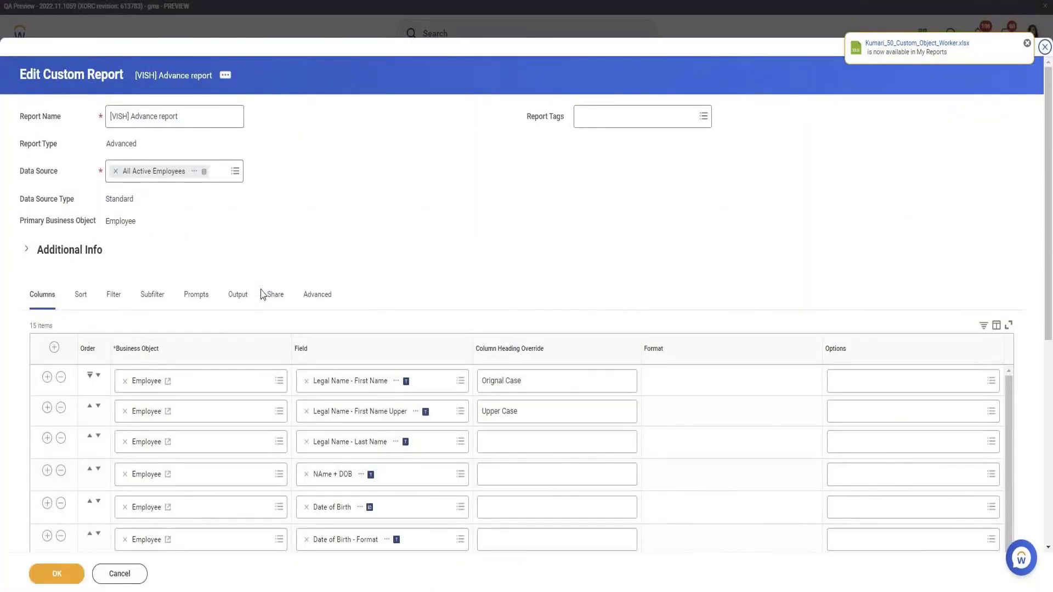
Insert another Employee column row directly after Total Base Pay - Currency and begin a new calculated field for the report.
scroll(262, 295, "down", 3)
scroll(262, 294, "down", 4)
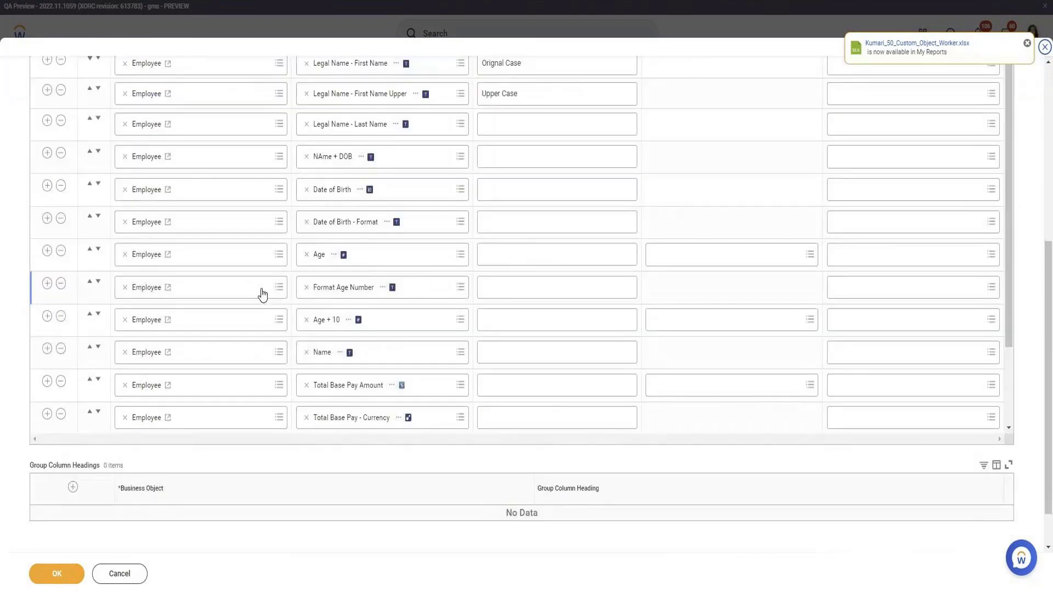
scroll(262, 294, "down", 1)
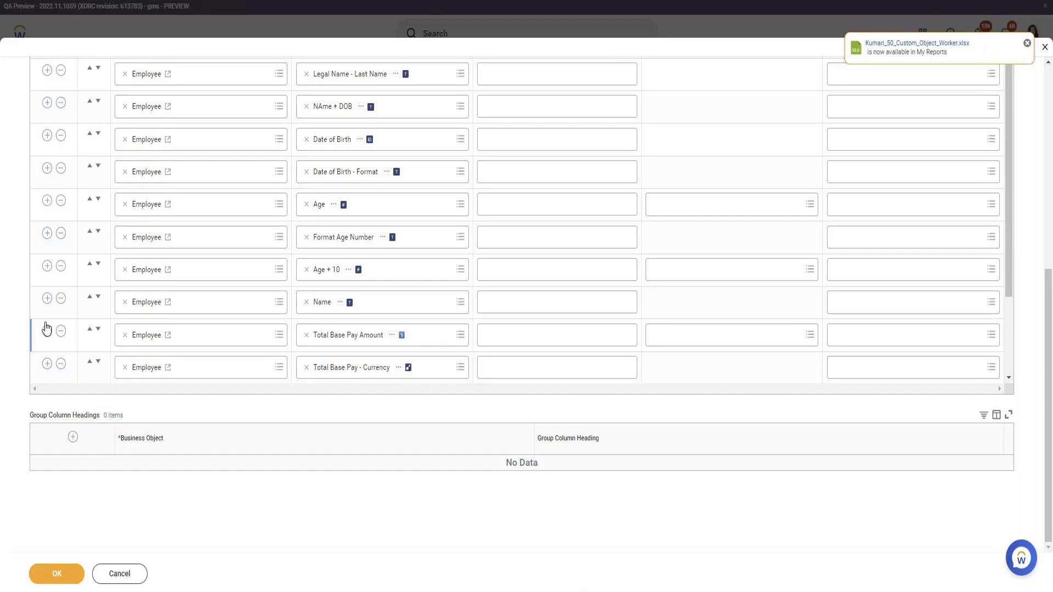
left_click(47, 364)
left_click(385, 273)
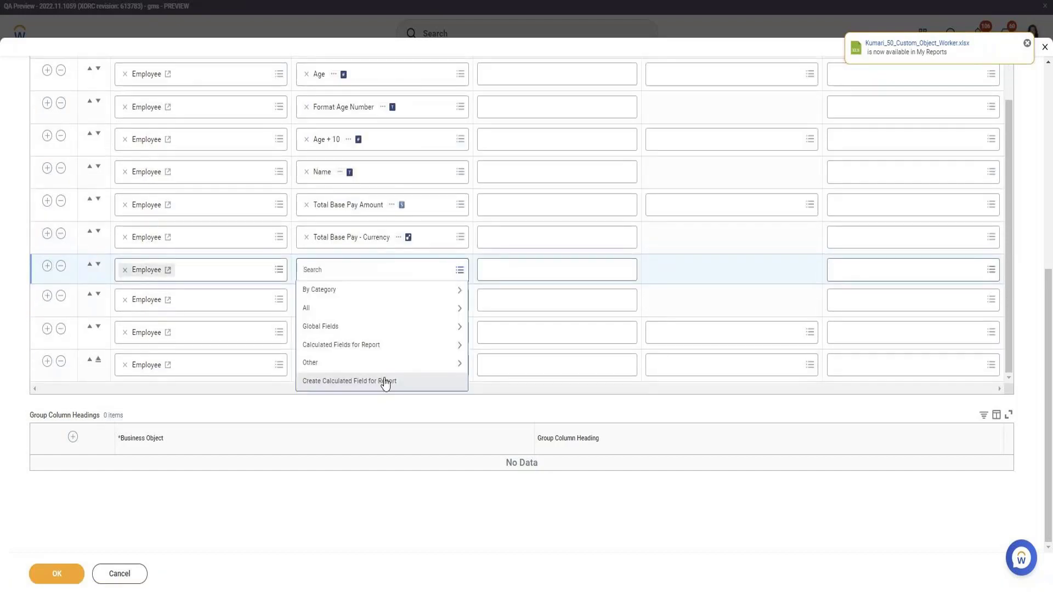
left_click(386, 383)
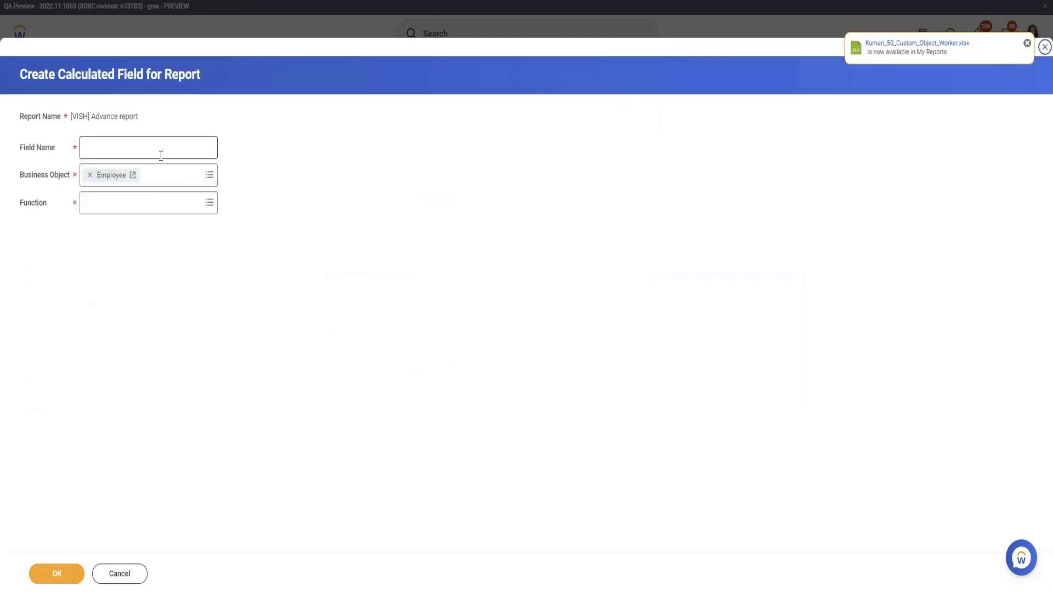
Create the calculated field with the Substring Text function and name it "Legal Last Name Substring".
left_click(160, 205)
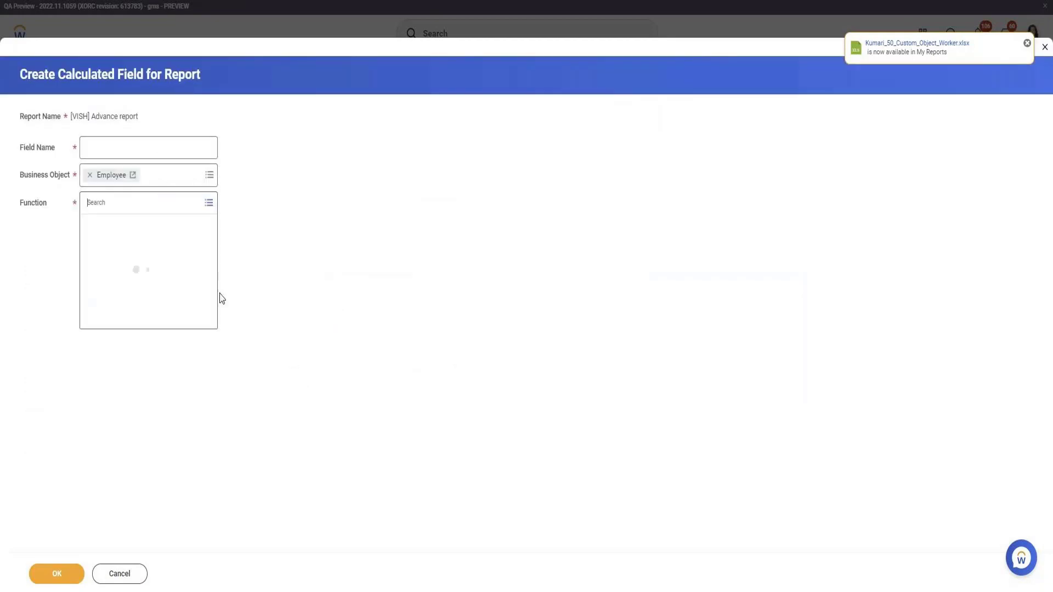
scroll(169, 300, "down", 5)
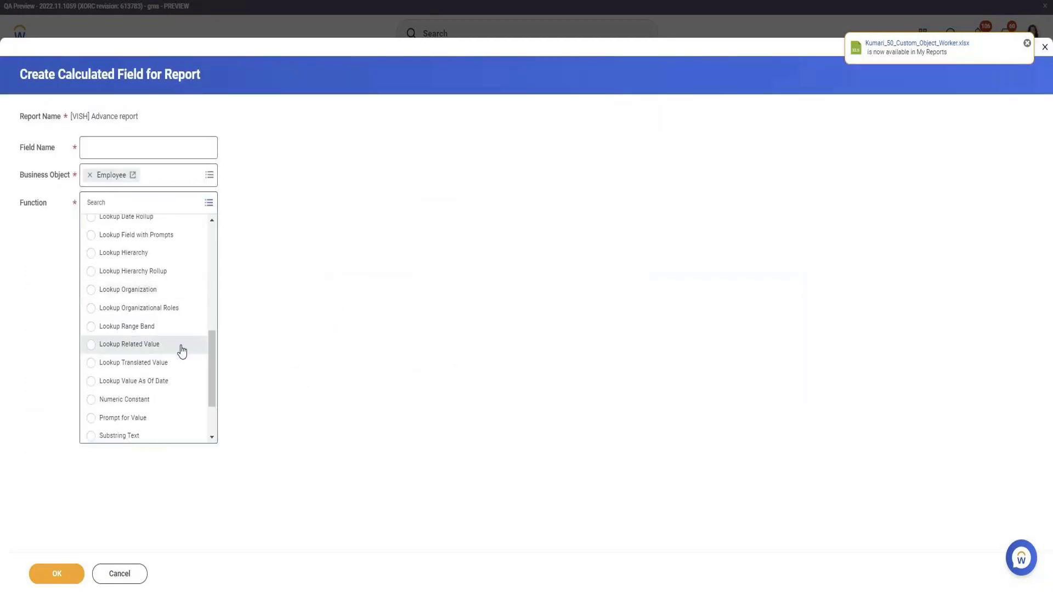
scroll(183, 340, "up", 2)
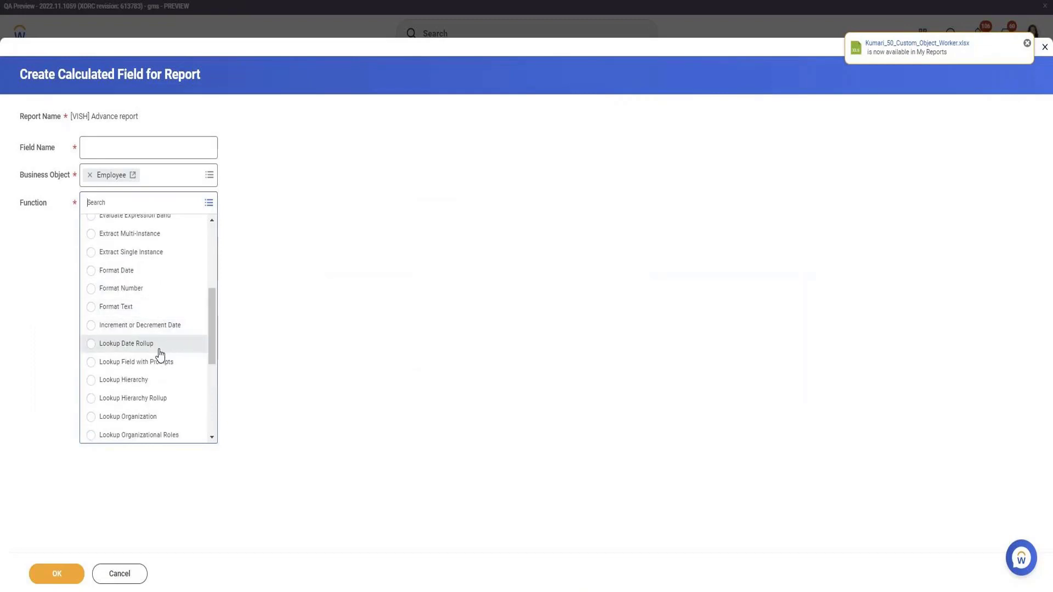
scroll(159, 345, "down", 3)
scroll(159, 344, "down", 2)
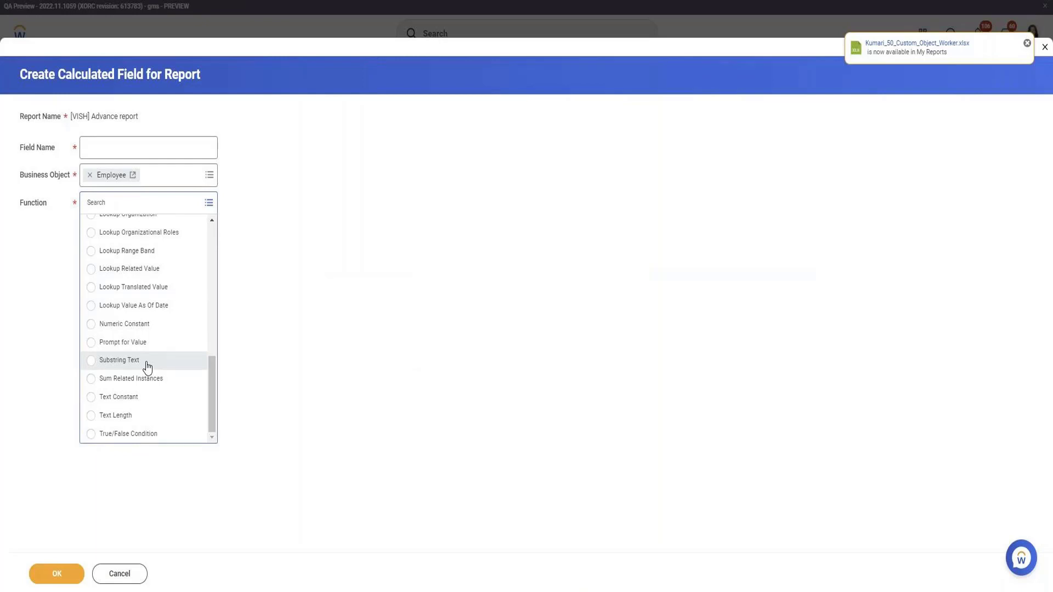
left_click(147, 362)
left_click(153, 143)
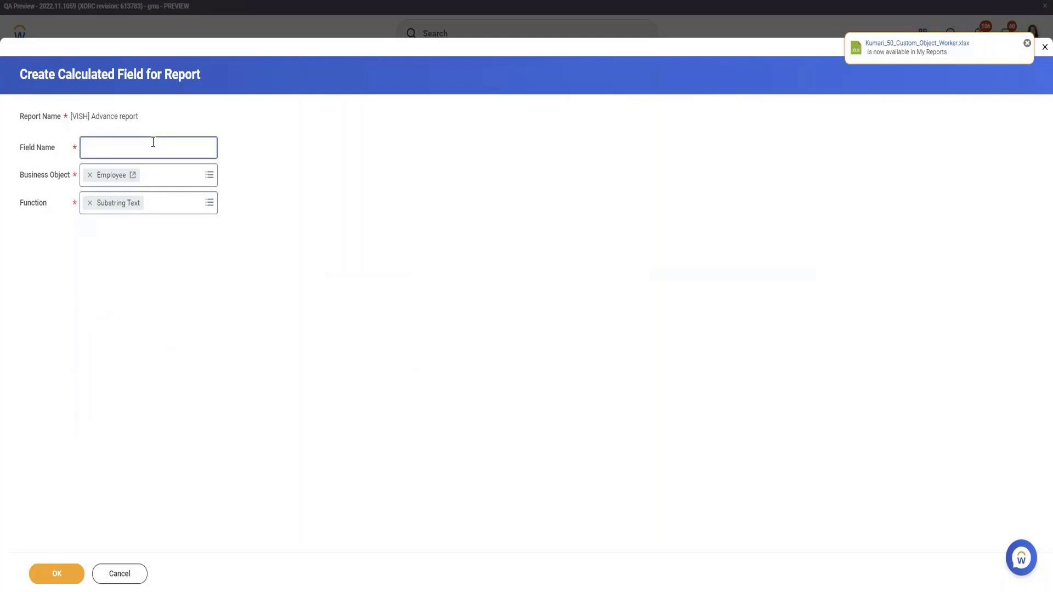
type("Legal Last Name Substring")
left_click(79, 572)
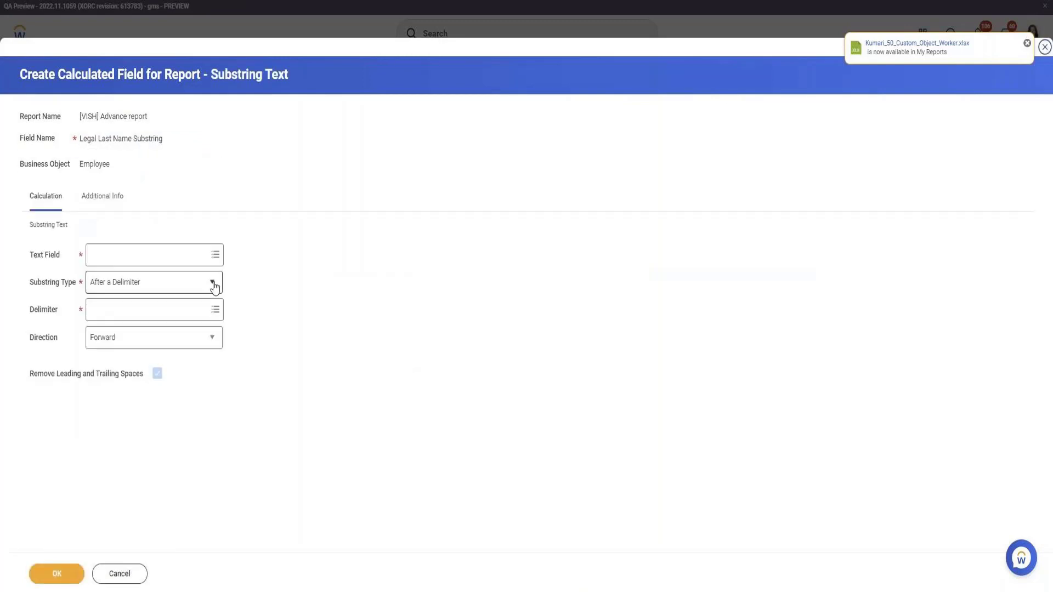
Choose Legal Last Name - Local as the text field for the Legal Last Name Substring calculation.
left_click(169, 247)
type("Leg")
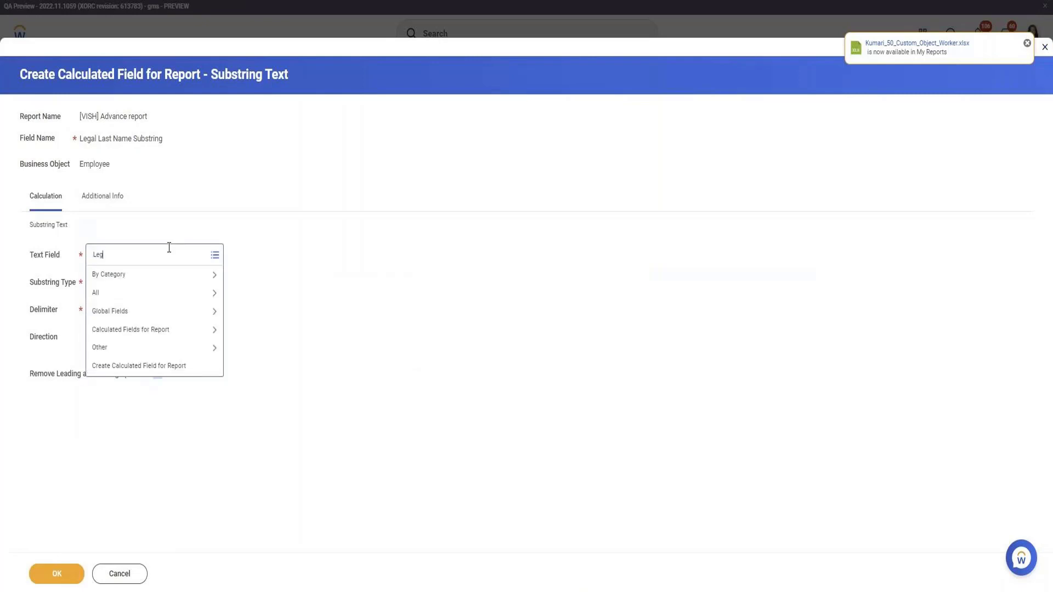
type("al Last Name")
key("Return")
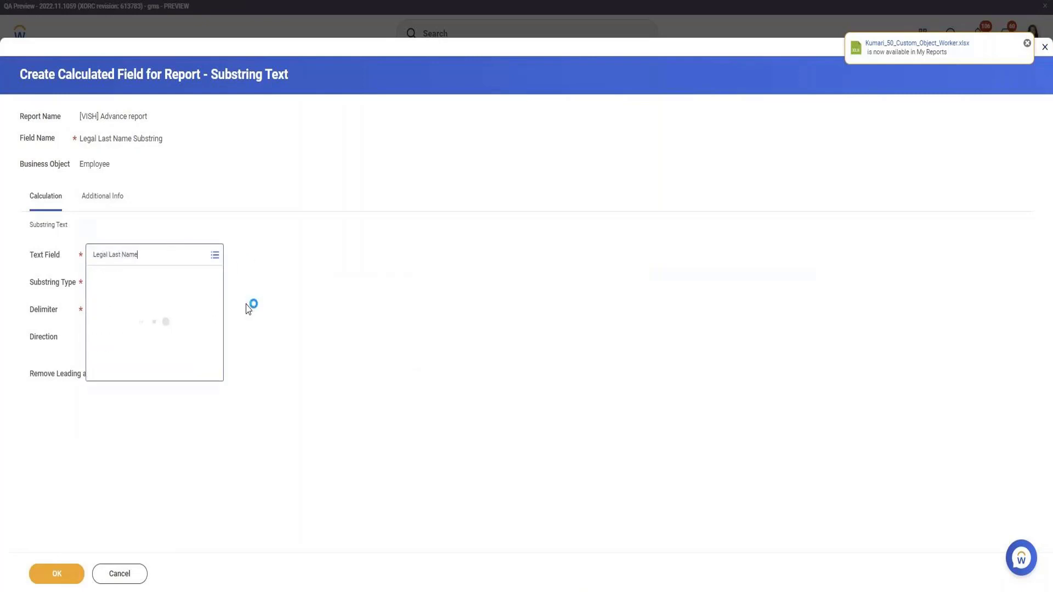
left_click(165, 317)
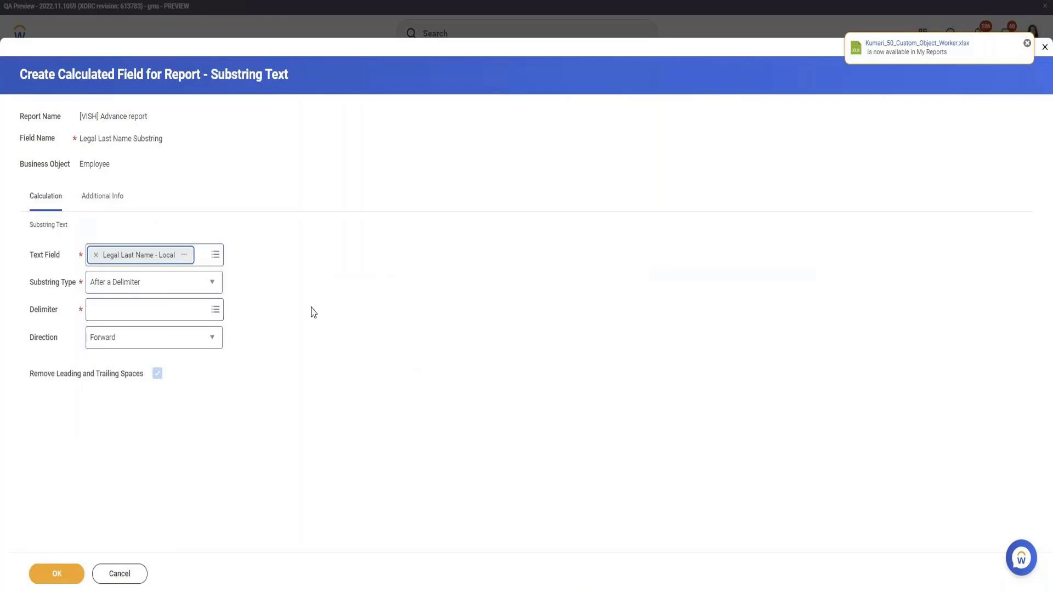
Set the calculated field's substring type to Fixed Position.
left_click(165, 310)
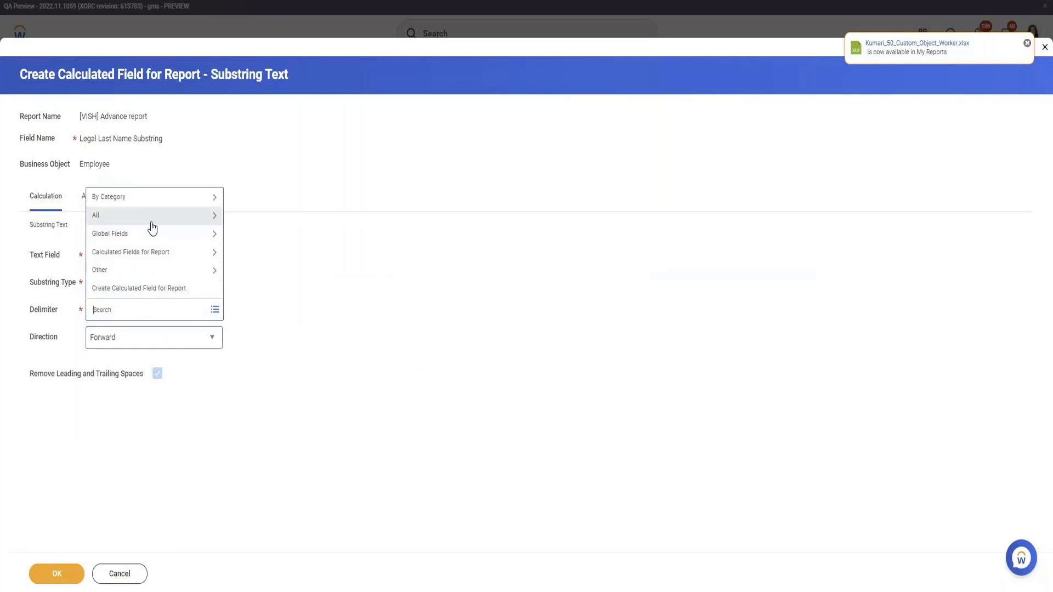
left_click(299, 384)
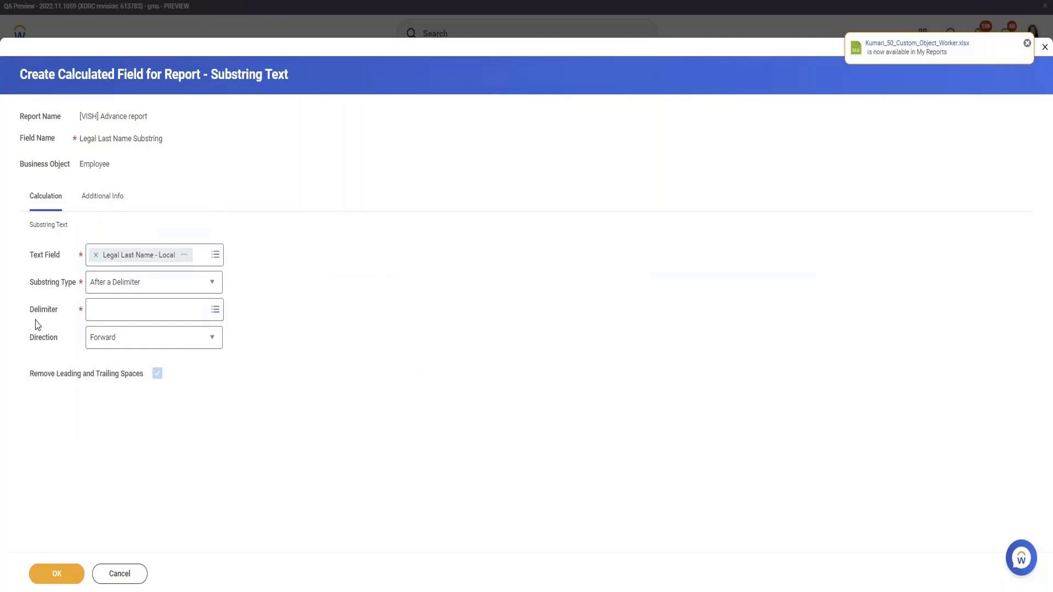
left_click(130, 285)
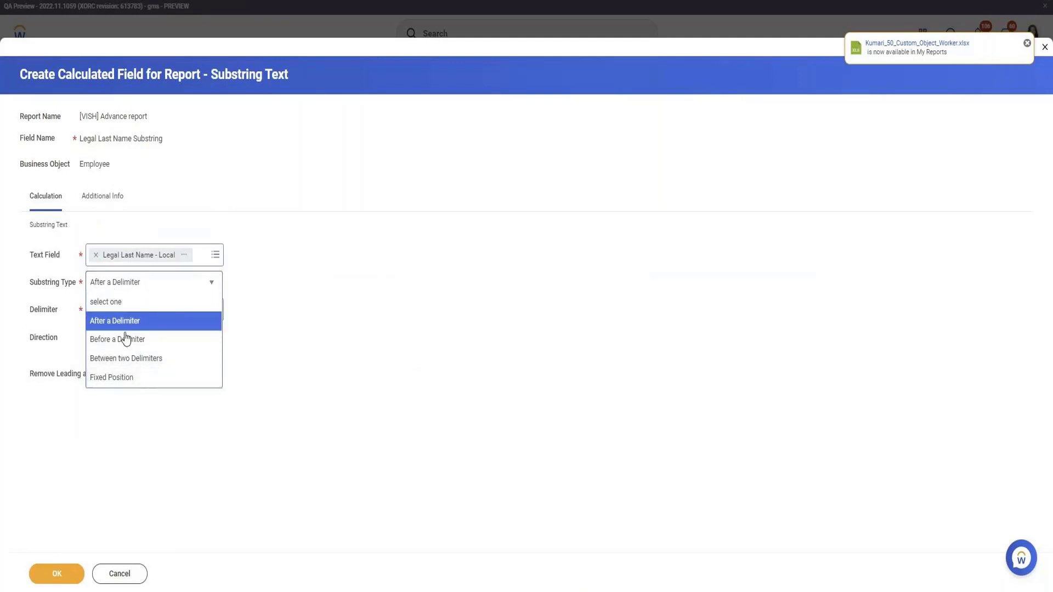
left_click(138, 379)
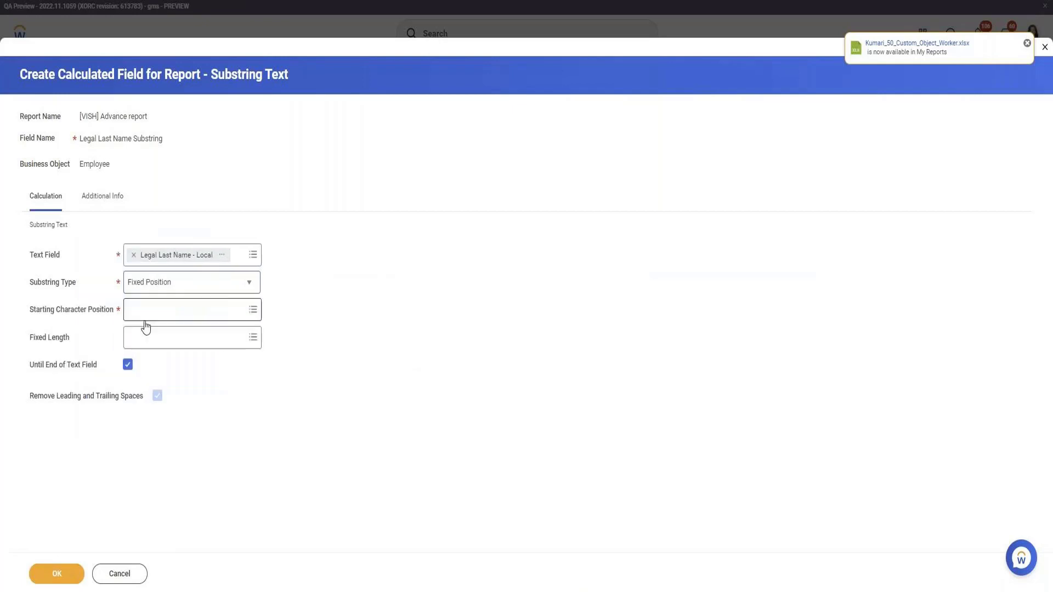
Set the starting character position to 2 and confirm creation of the substring calculated field.
left_click(147, 317)
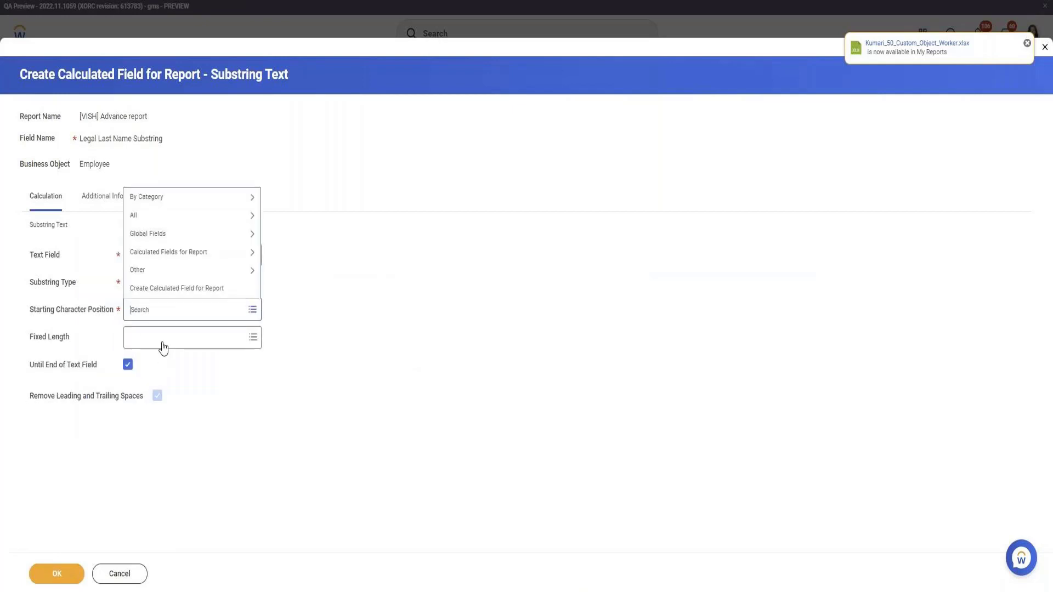
type("2")
key("Return")
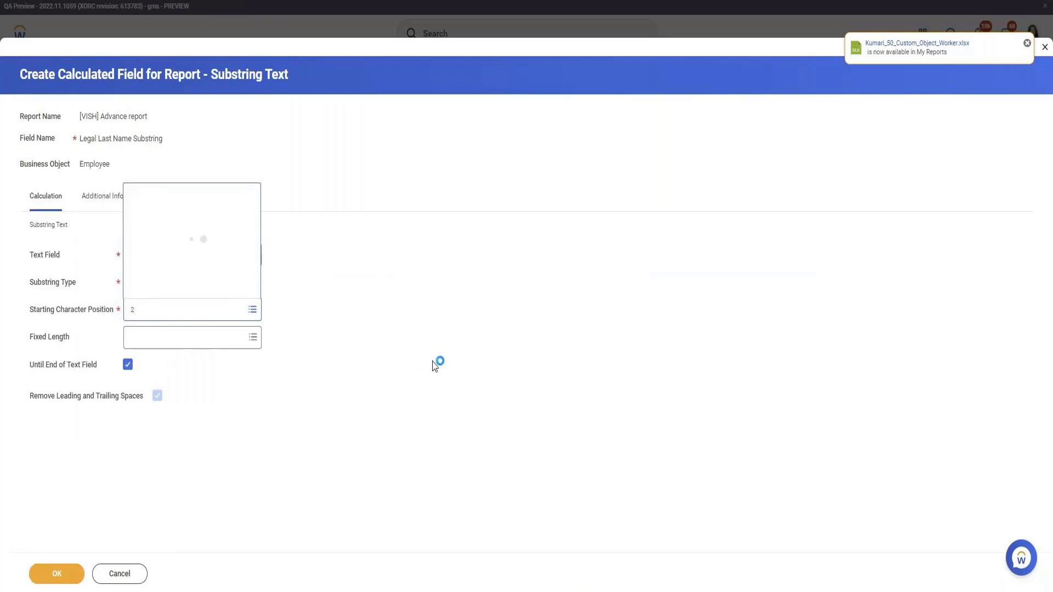
left_click(158, 81)
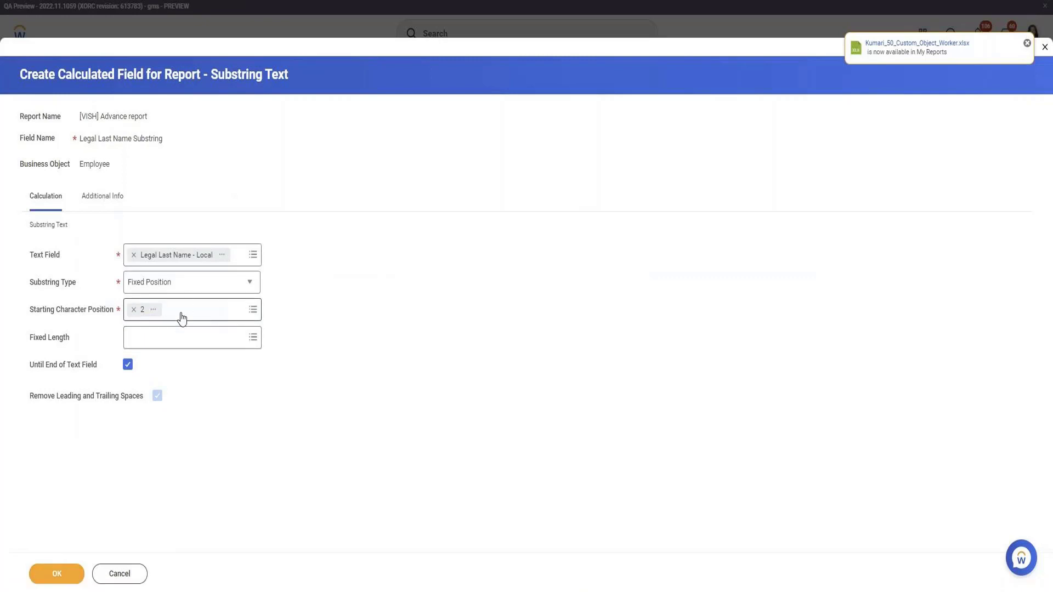
left_click(68, 580)
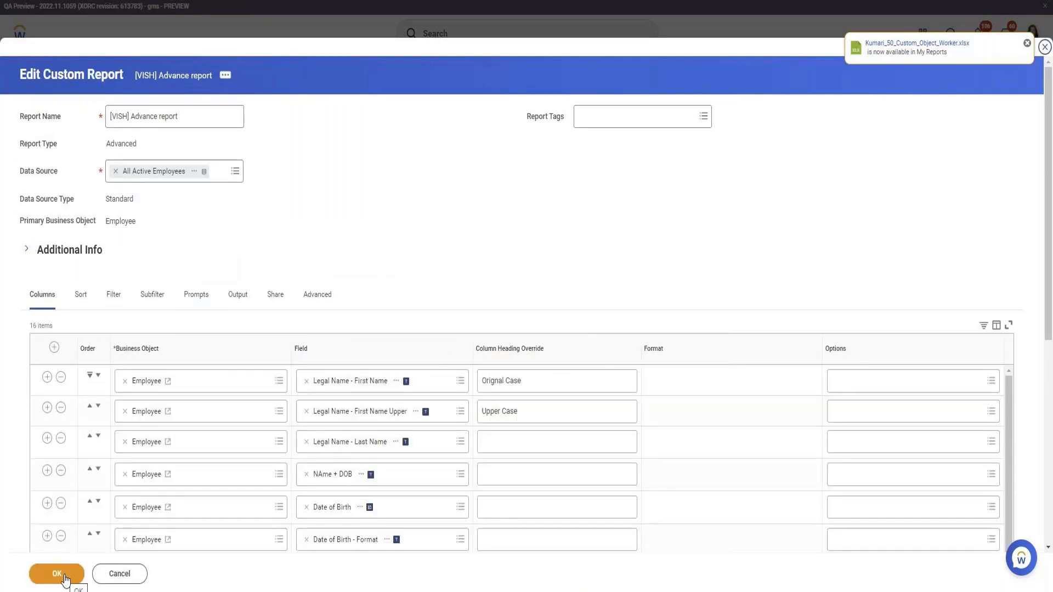
Save and test the report, and examine the Legal Last Name Substring column in the results.
left_click(63, 579)
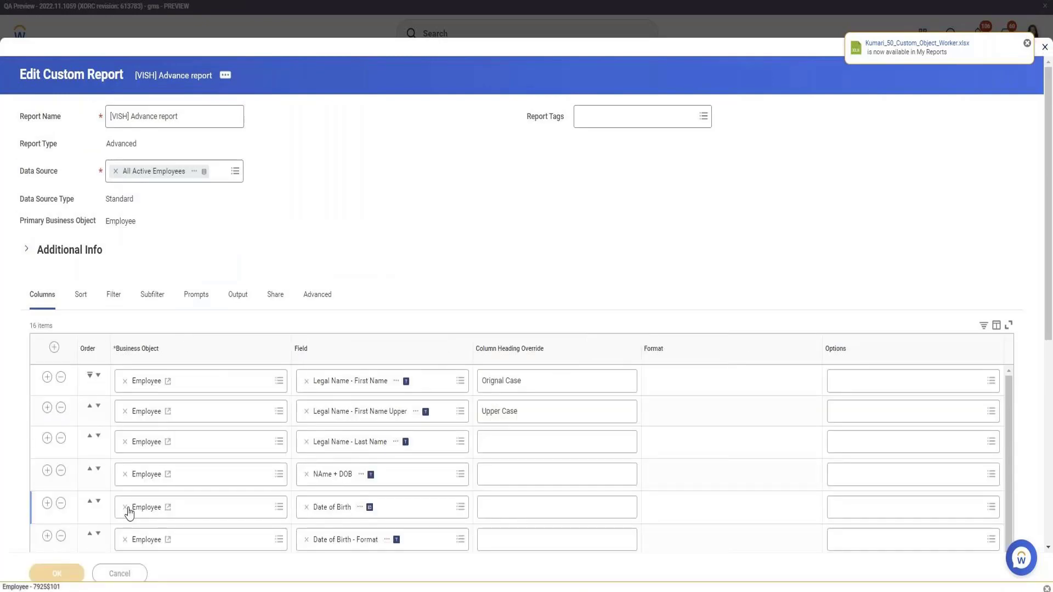
scroll(256, 362, "down", 4)
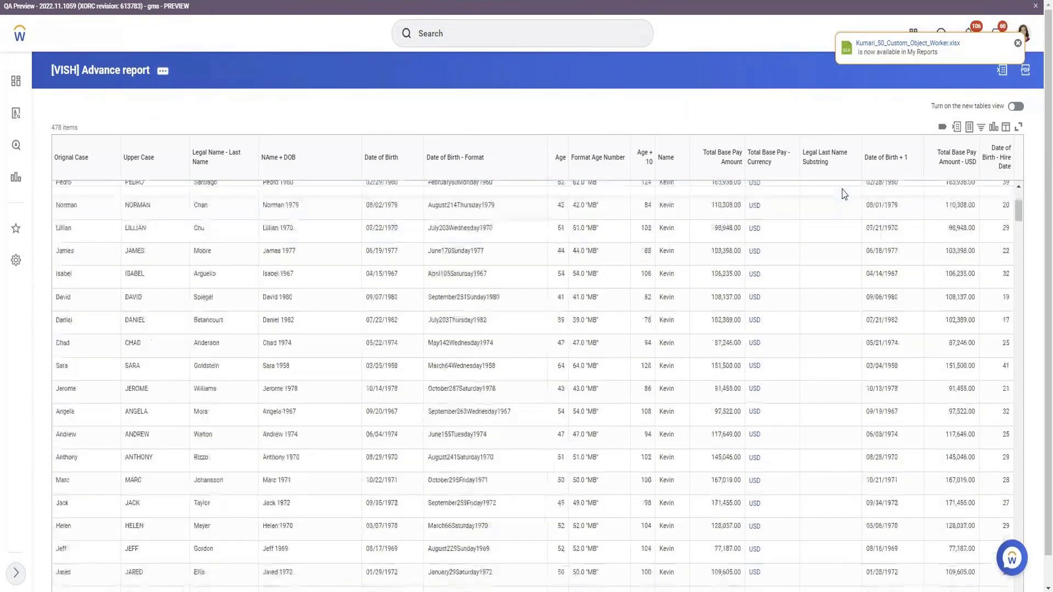
left_click(834, 169)
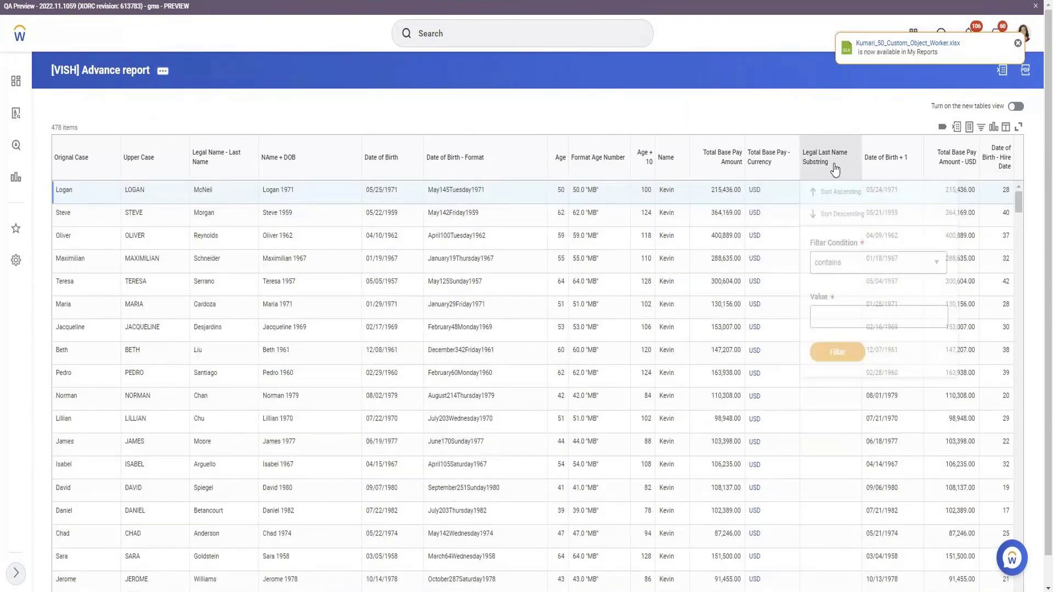
left_click(836, 323)
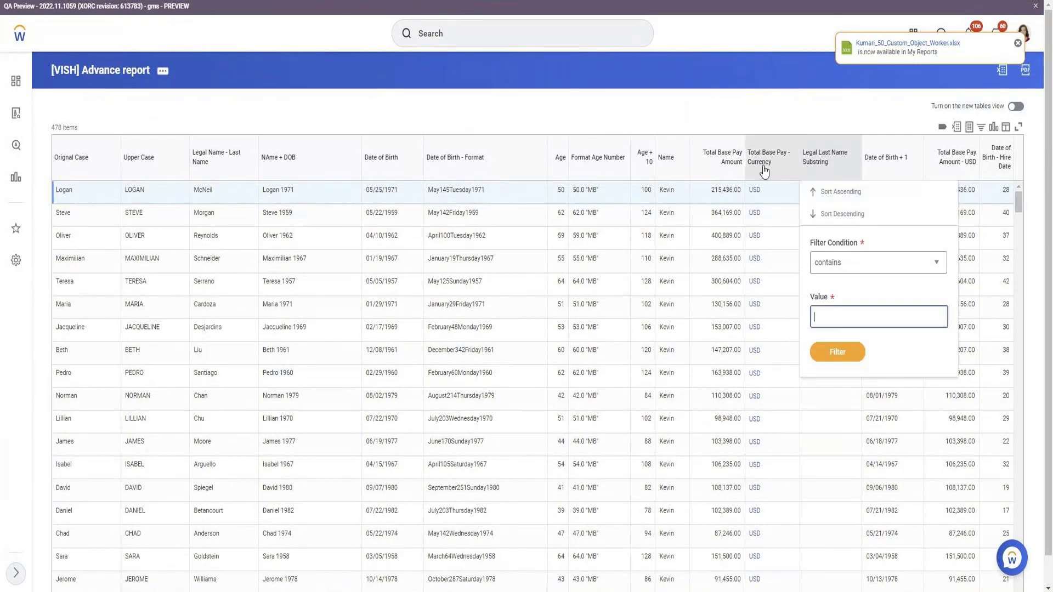
Reopen the [VISH] Advance report definition for editing from the test results.
left_click(166, 75)
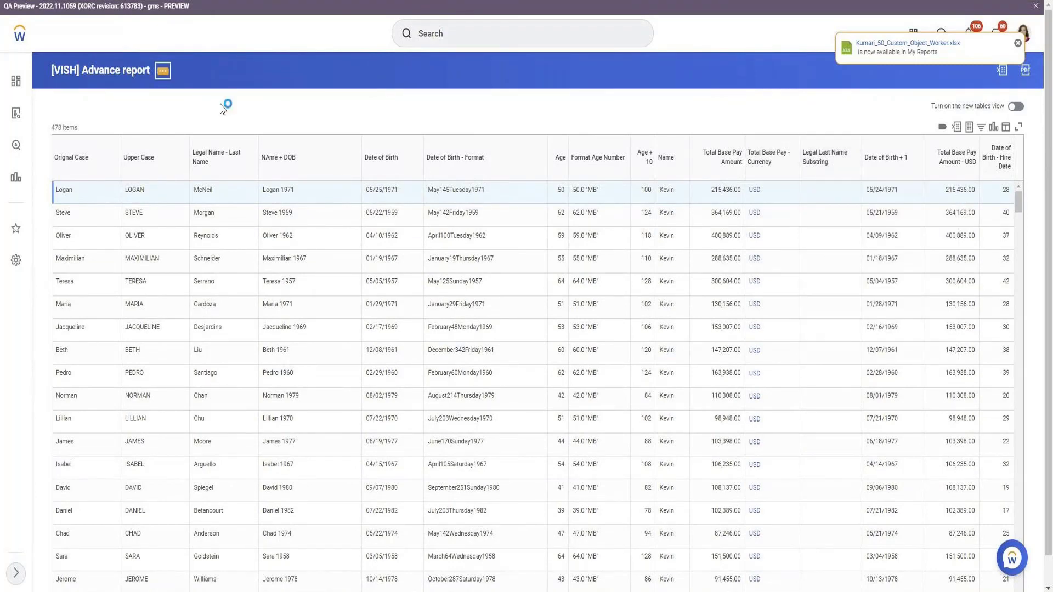
mouse_move(230, 114)
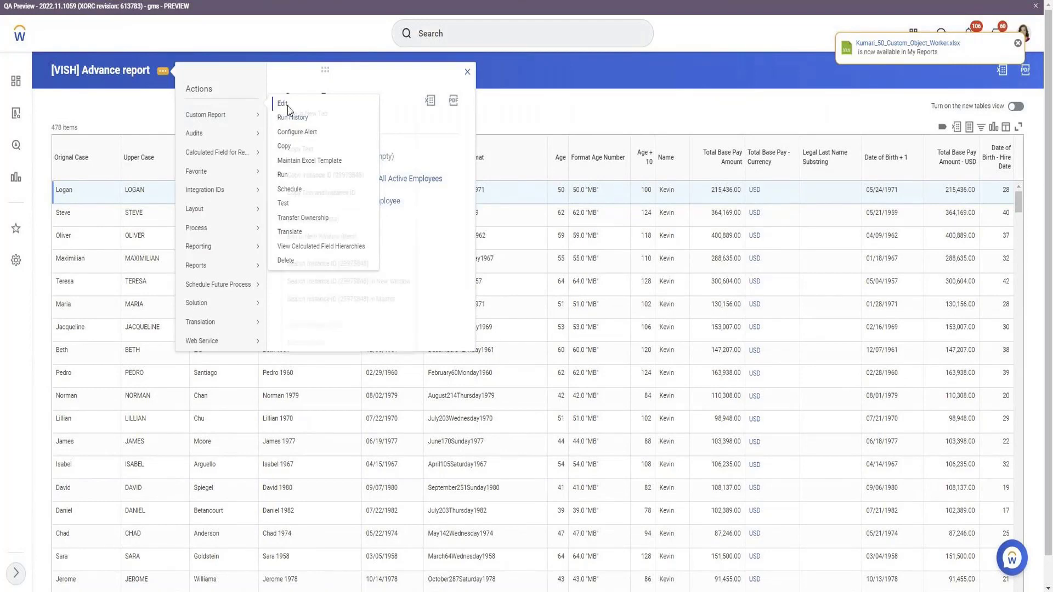
left_click(281, 104)
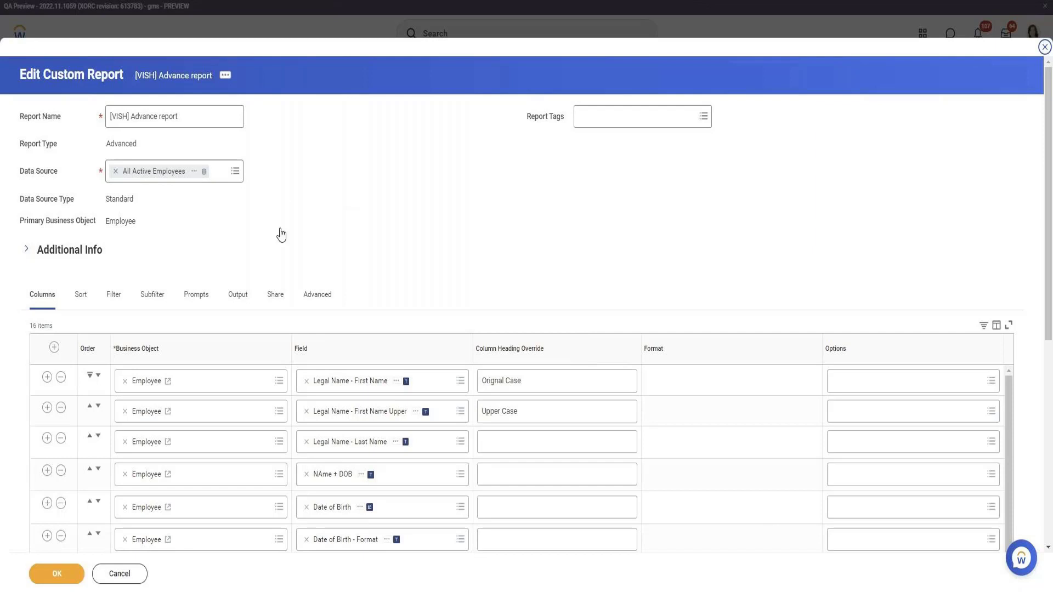
Find the Legal Last Name Substring field among the report columns and view its calculated field definition in a new tab.
scroll(315, 211, "down", 10)
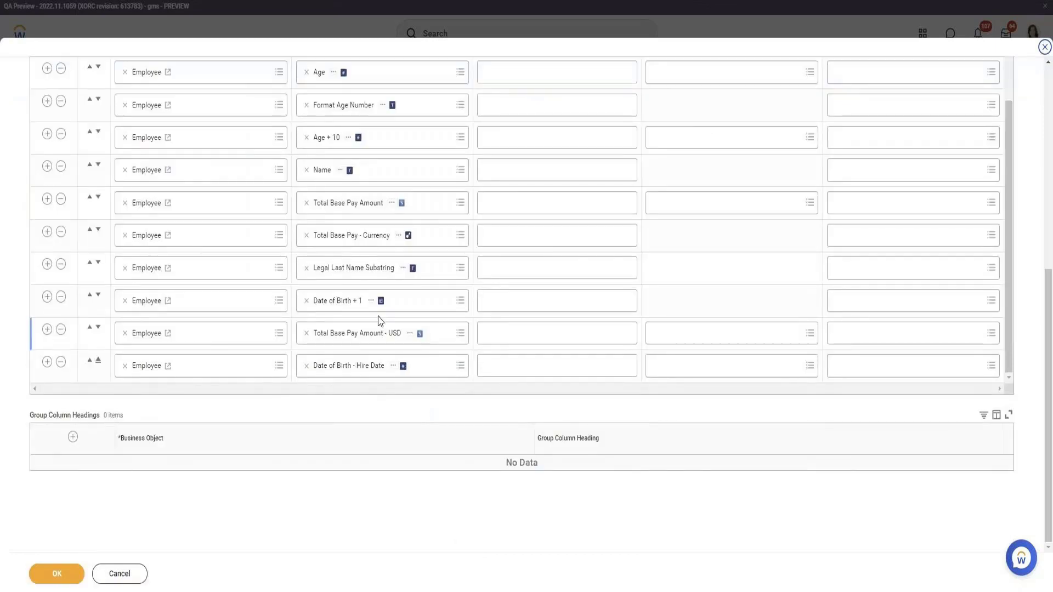
scroll(378, 285, "up", 1)
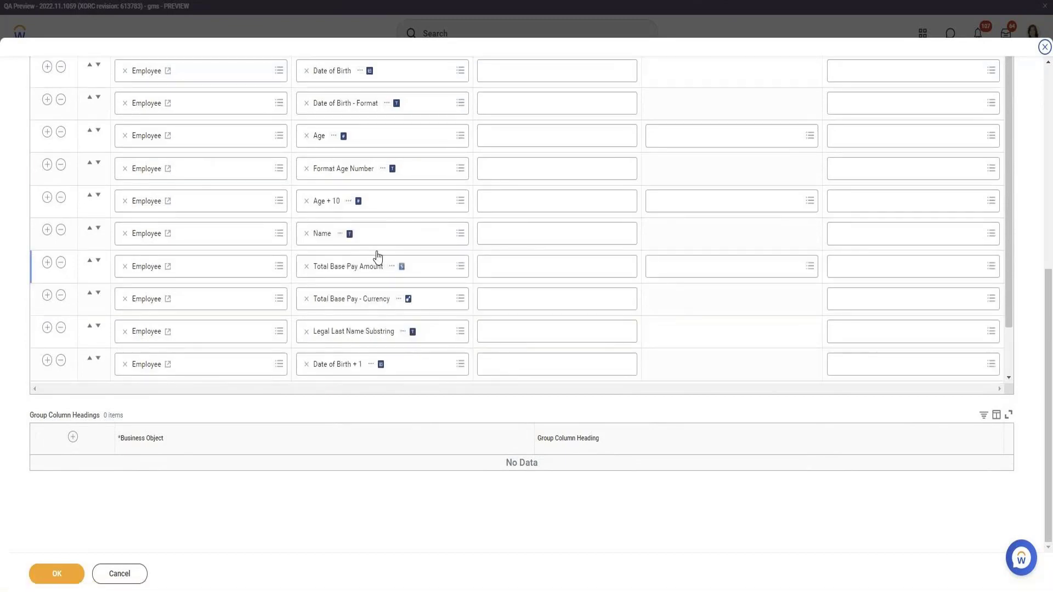
scroll(400, 198, "up", 1)
scroll(396, 188, "up", 1)
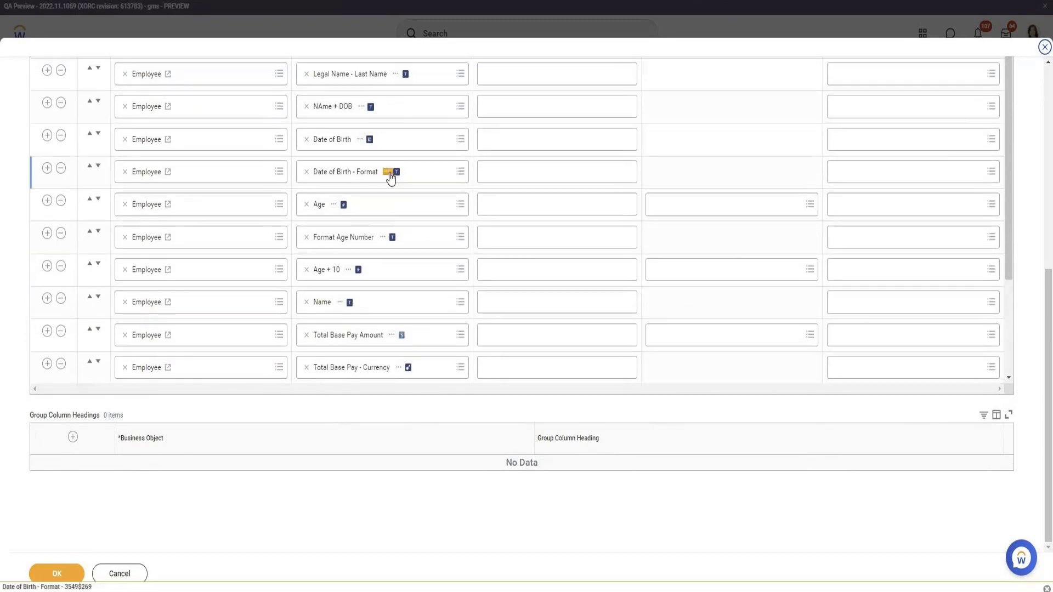
right_click(389, 173)
scroll(235, 213, "up", 3)
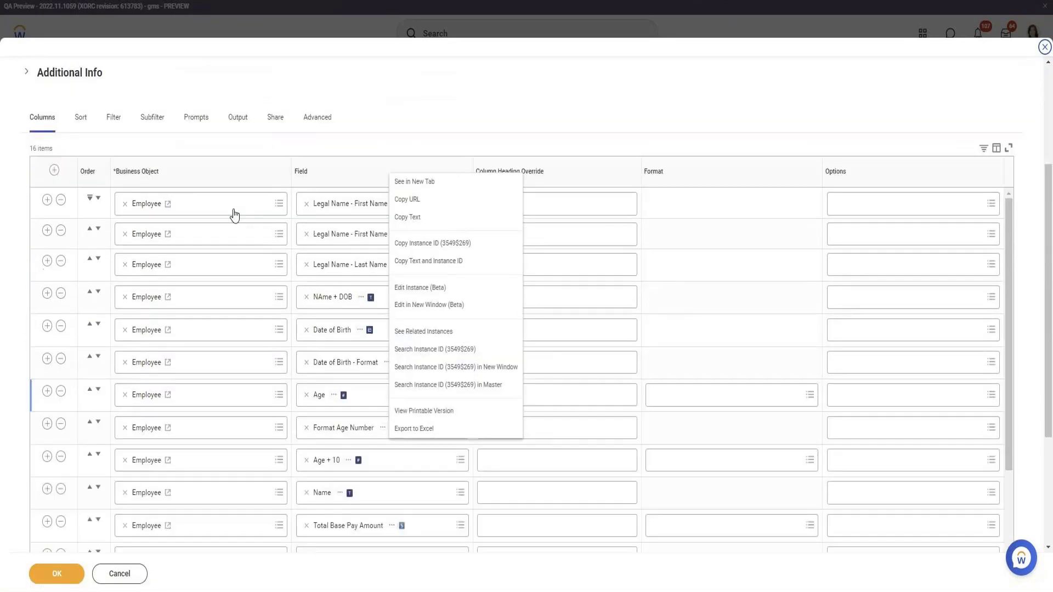
scroll(235, 214, "down", 3)
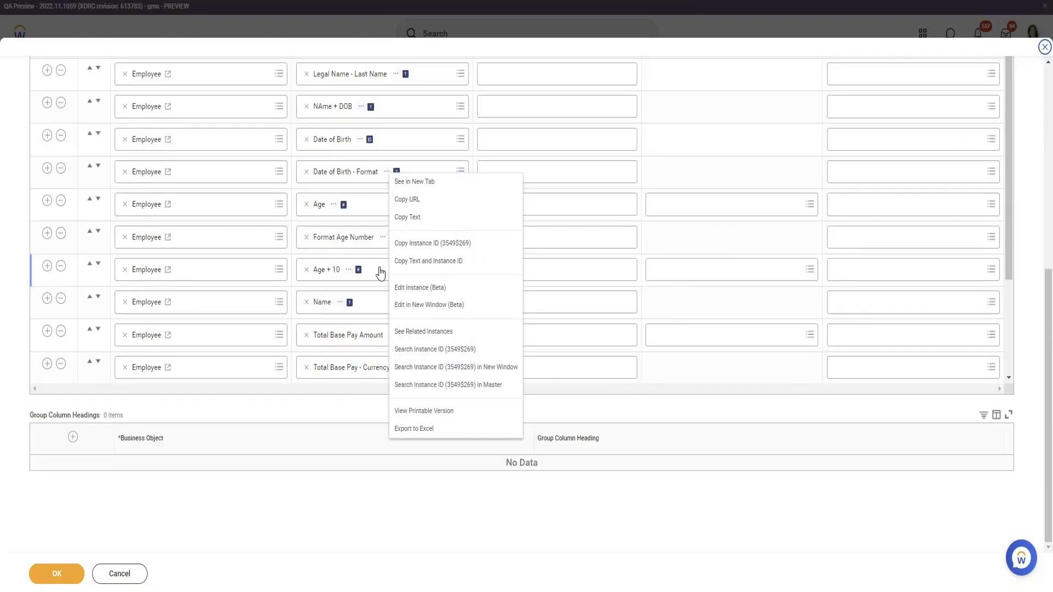
left_click(705, 165)
scroll(406, 255, "down", 2)
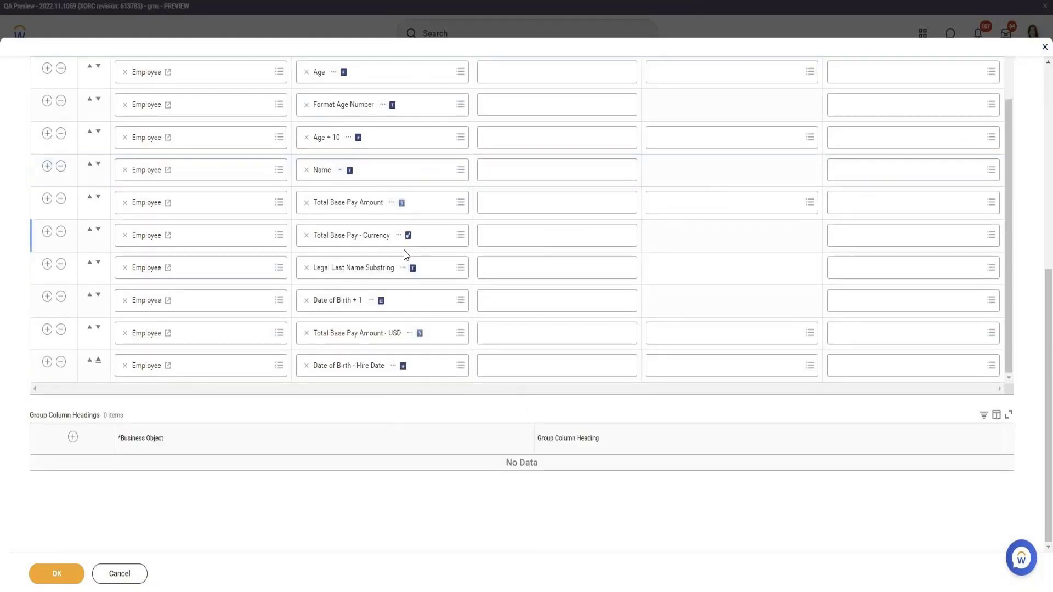
scroll(406, 255, "up", 2)
scroll(405, 255, "down", 2)
right_click(406, 274)
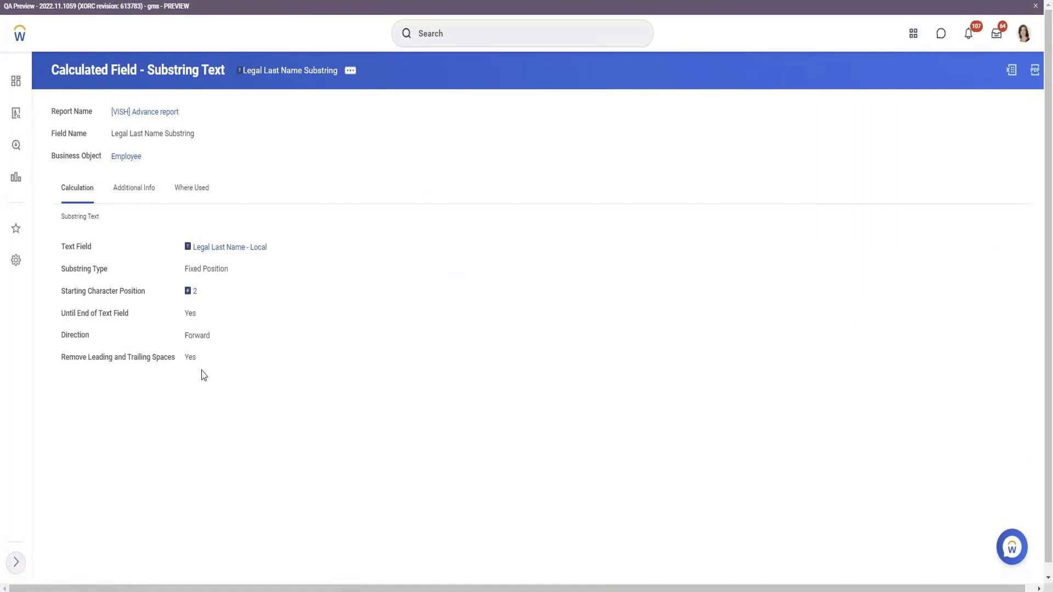
Open the Legal Last Name Substring calculated field for editing and review the available substring types.
left_click(350, 71)
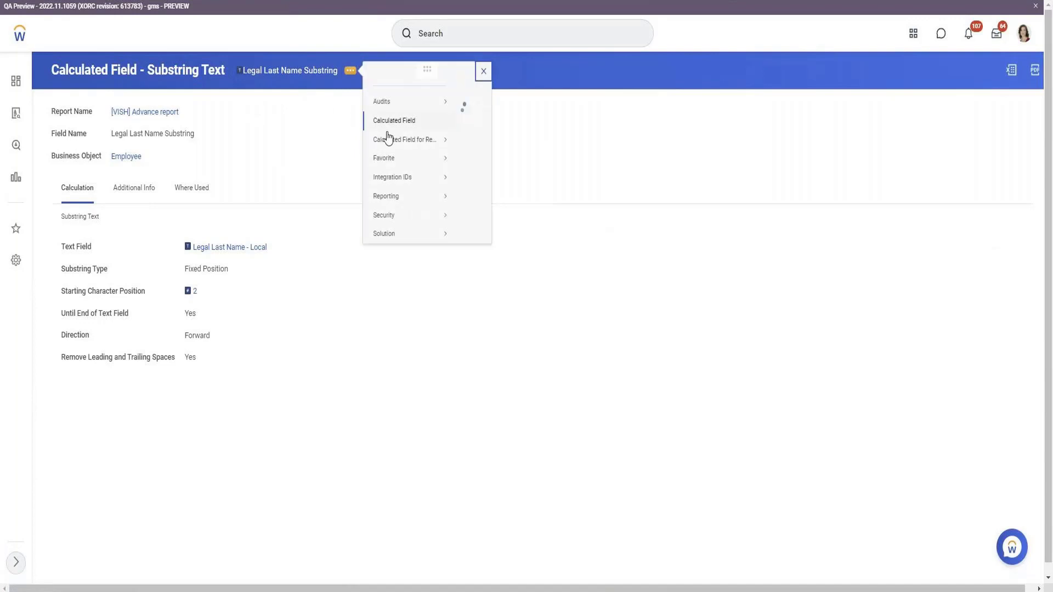
mouse_move(390, 134)
left_click(469, 154)
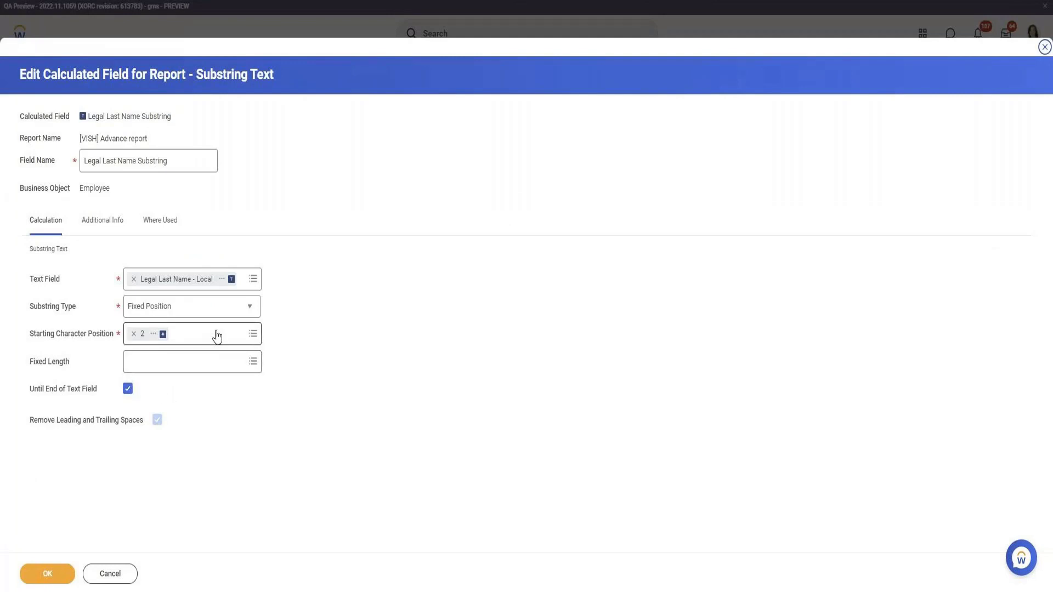
left_click(223, 306)
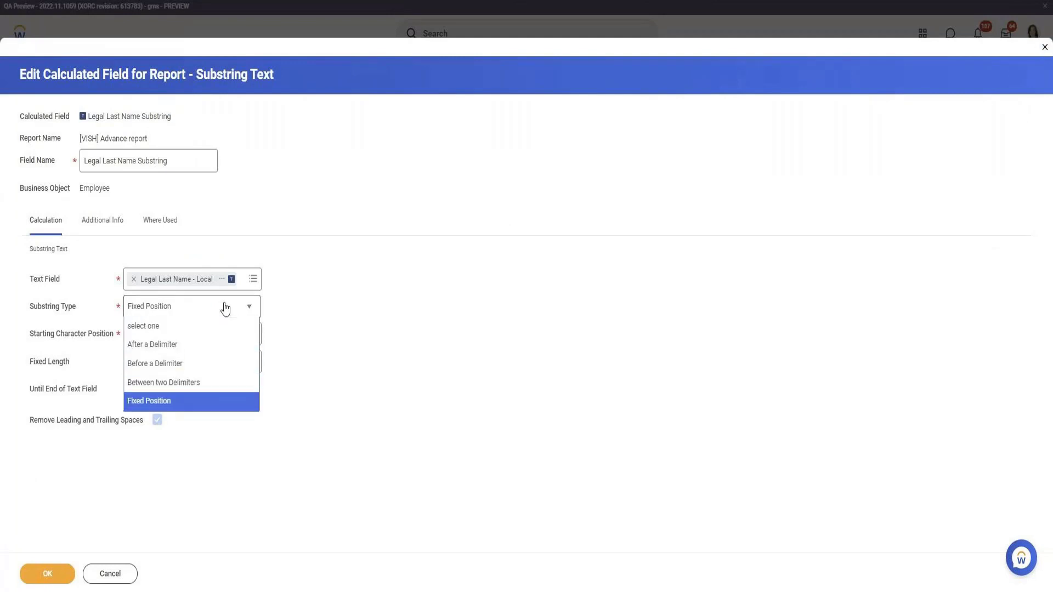
left_click(225, 308)
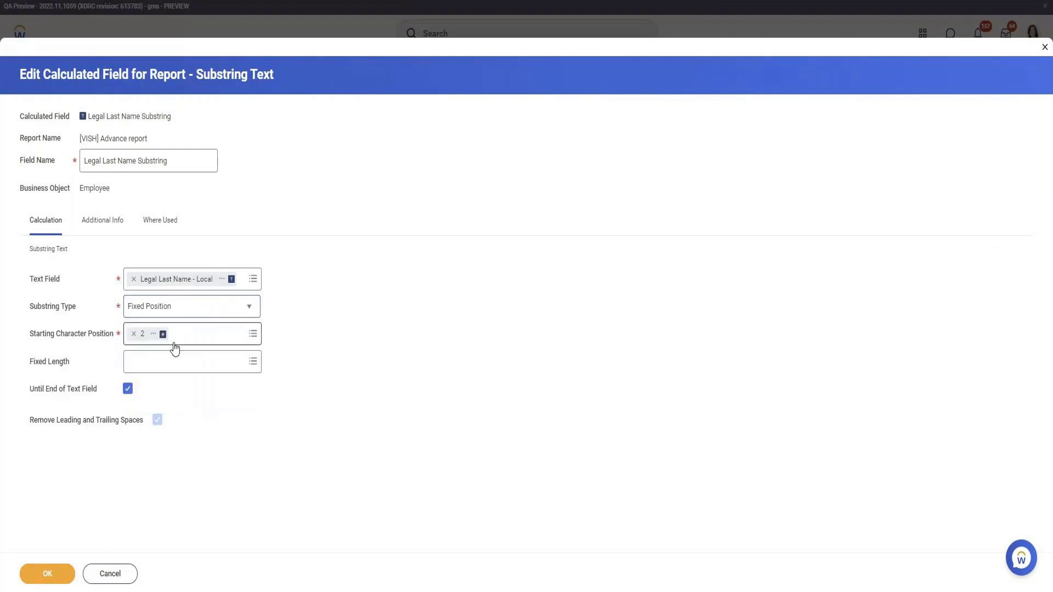
Set the substring's fixed length to 10 and save the calculated field.
left_click(167, 361)
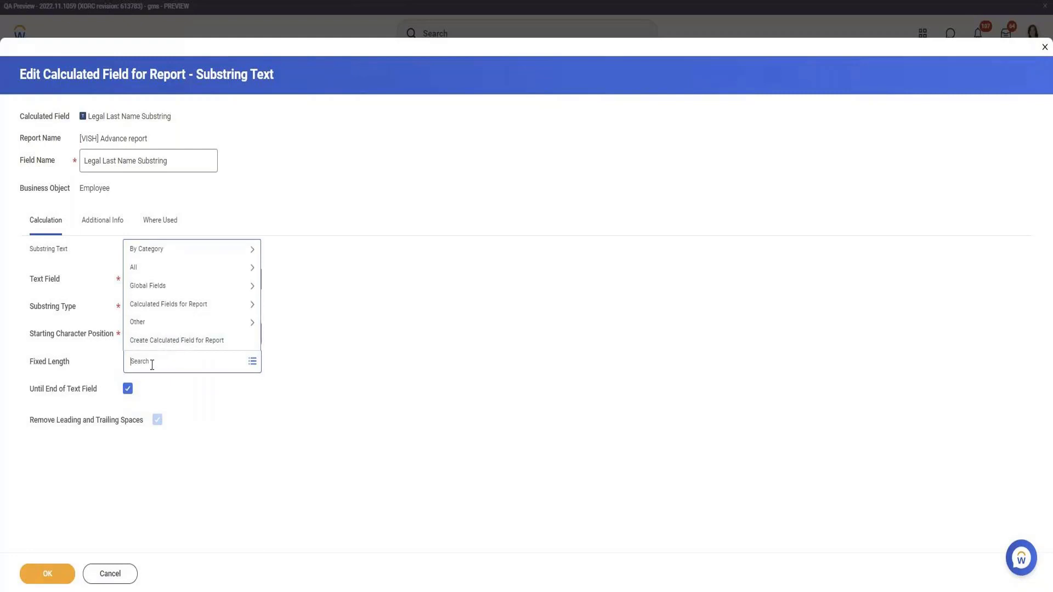
type("10")
key("Return")
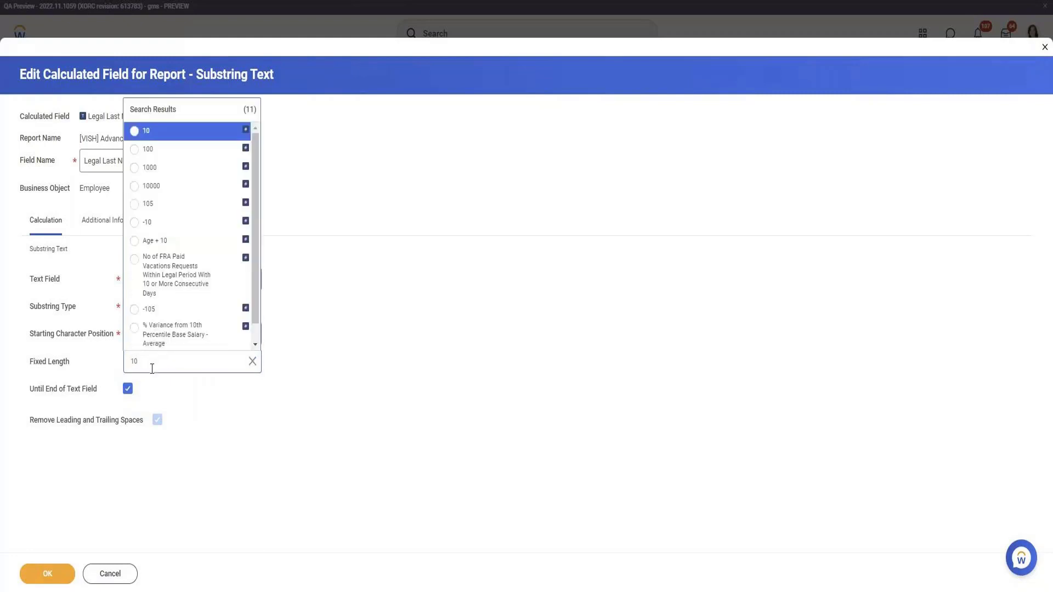
left_click(156, 131)
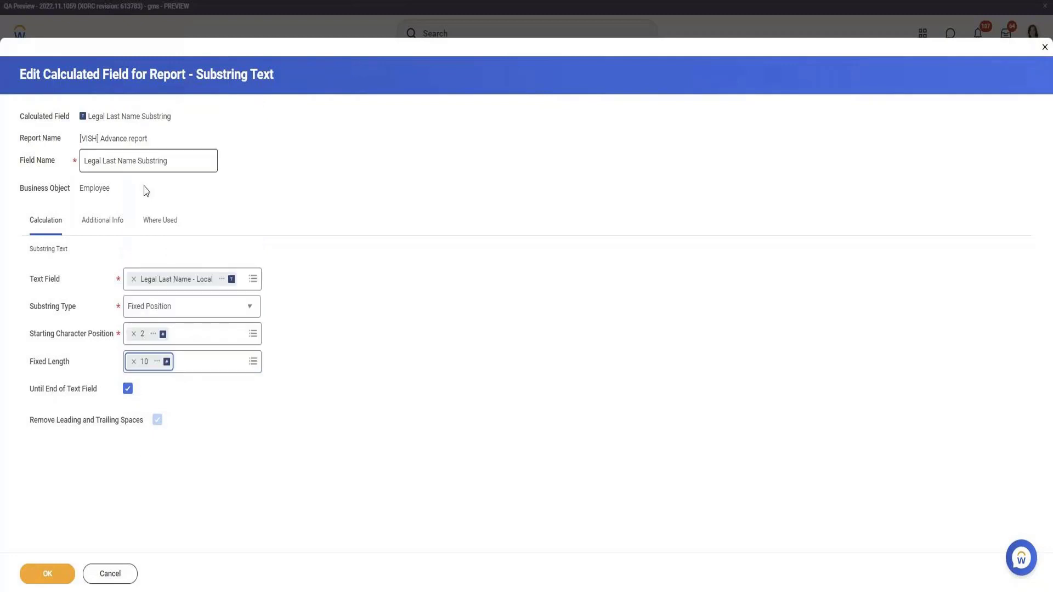
left_click(48, 573)
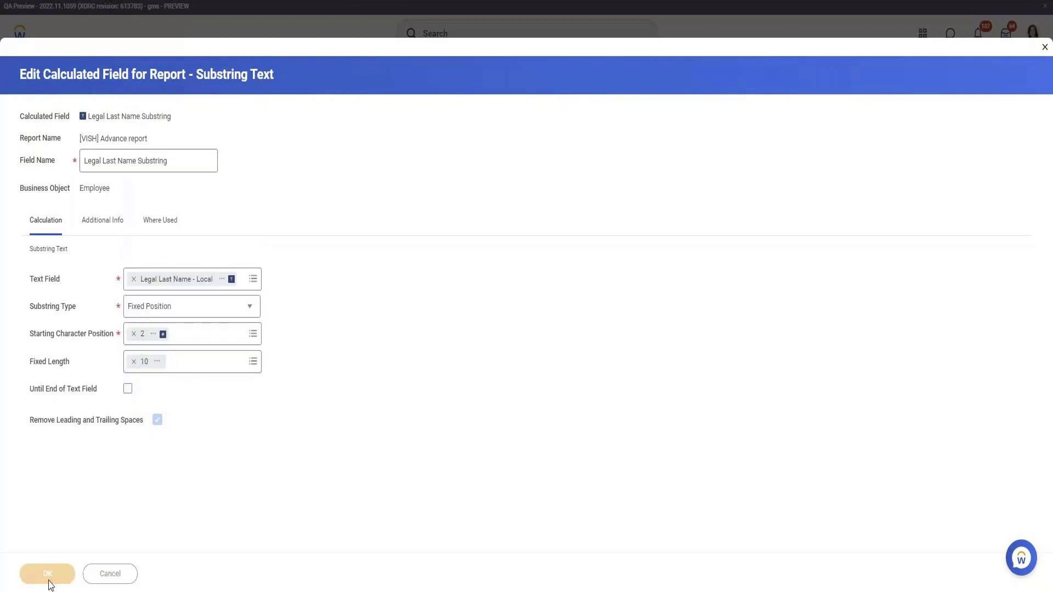
left_click(58, 565)
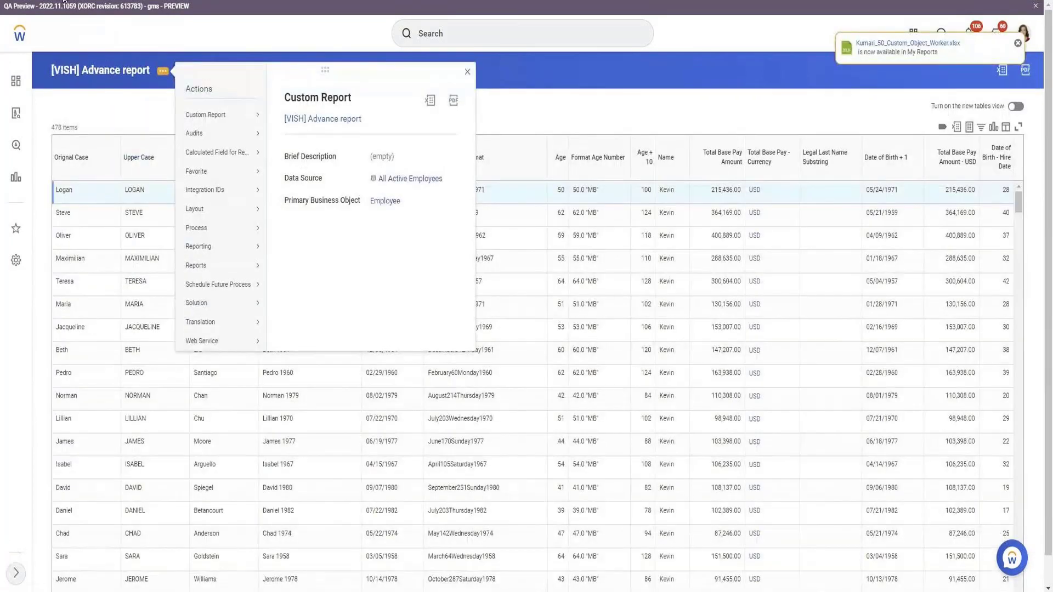
Test the [VISH] Advance report and compare the Legal Last Name Substring column with the employee names.
mouse_move(241, 115)
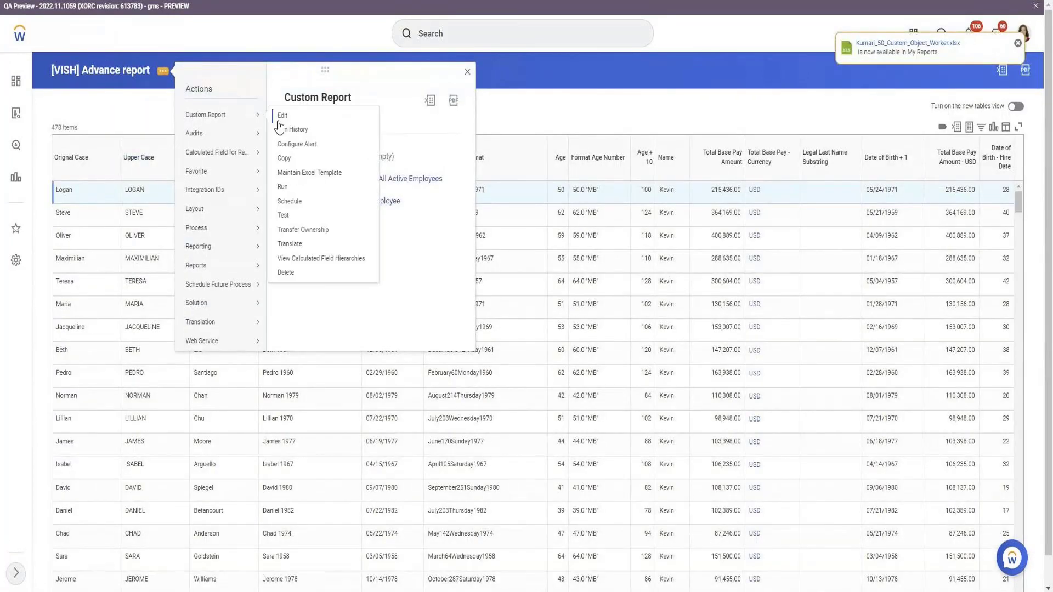
left_click(285, 215)
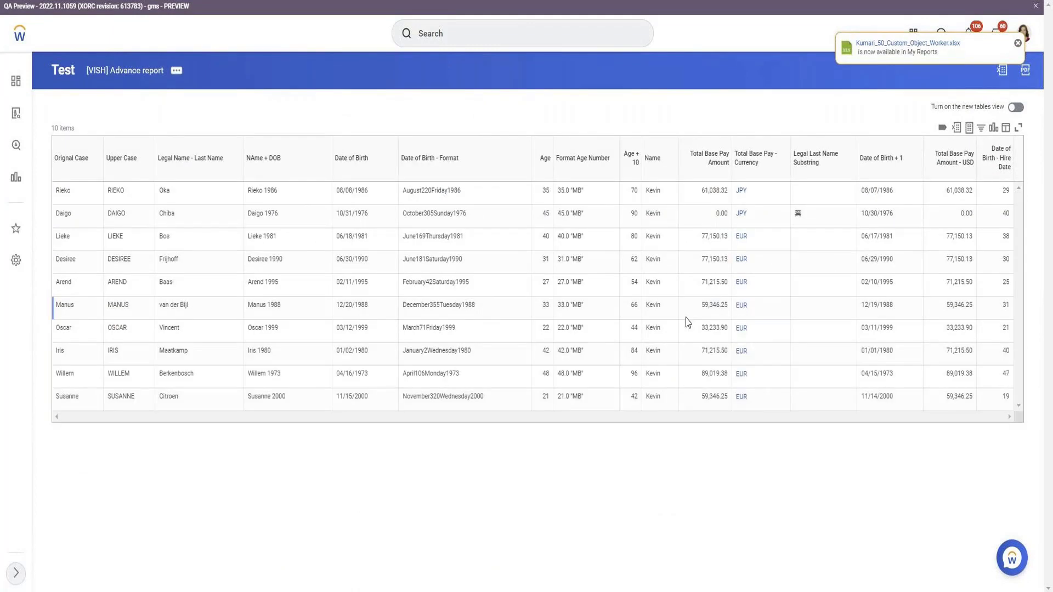
left_click(794, 218)
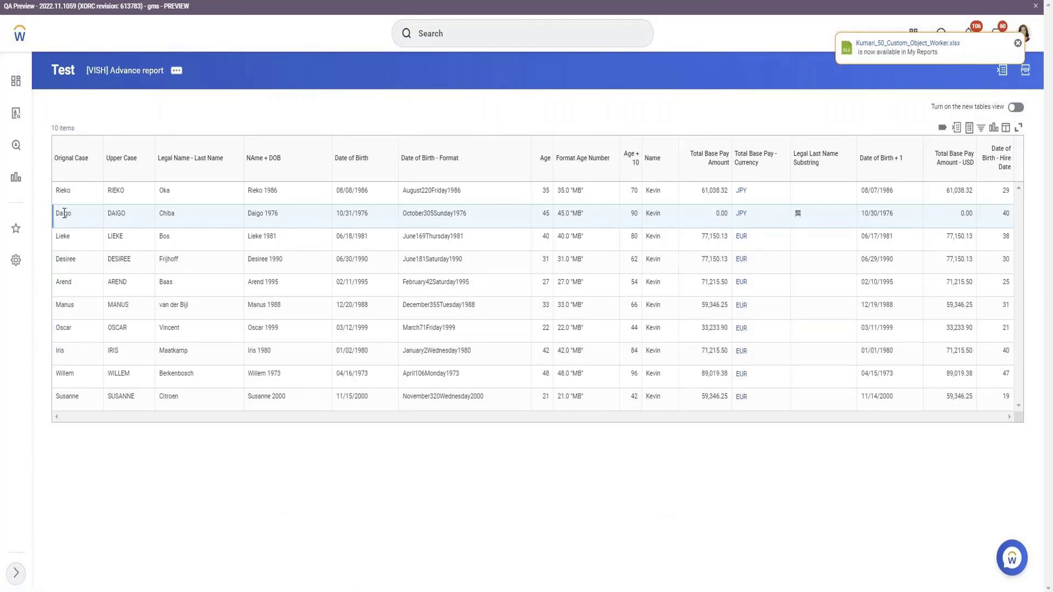
left_click_drag(64, 214, 75, 217)
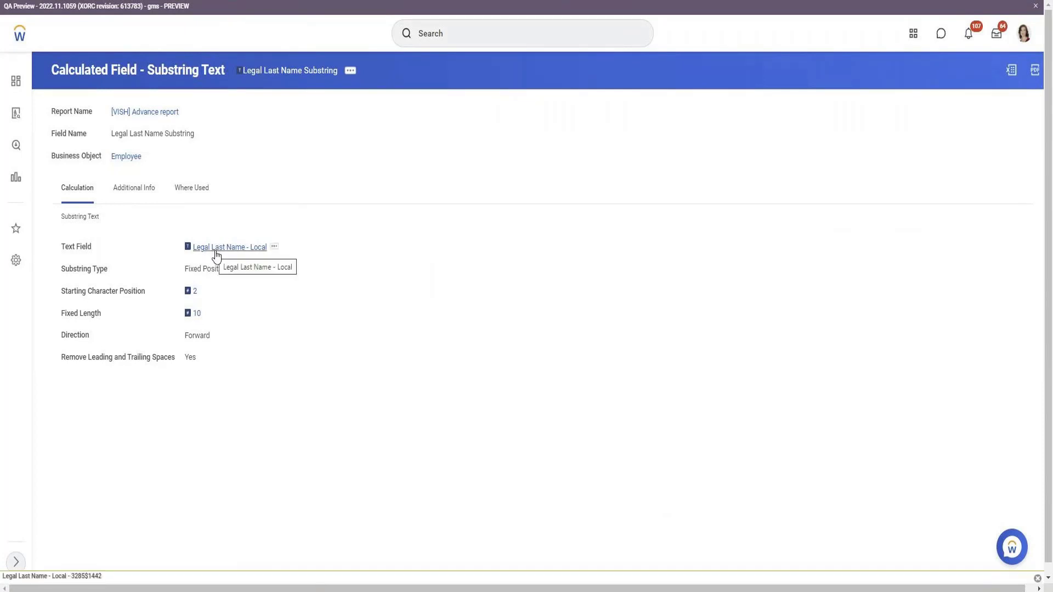
Open the Legal Last Name Substring calculated field for editing and clear its fixed length.
left_click(351, 70)
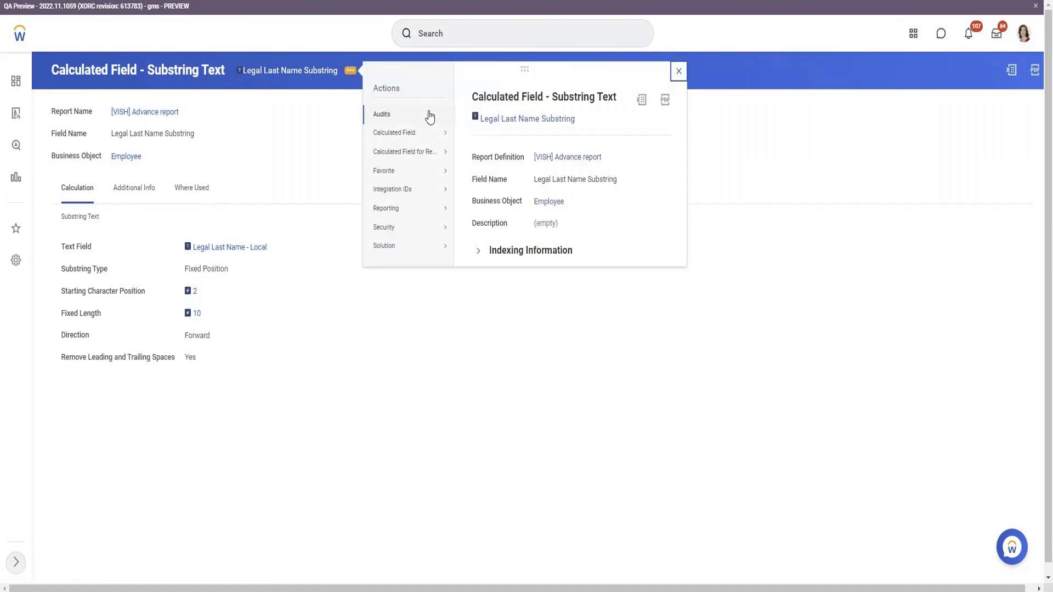
mouse_move(433, 133)
left_click(473, 154)
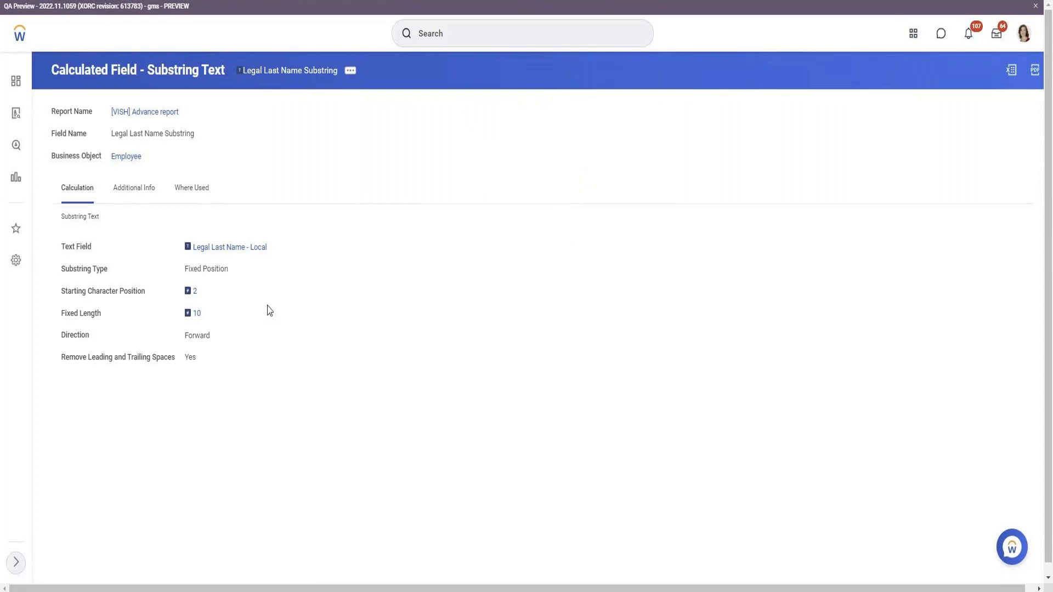
left_click(134, 361)
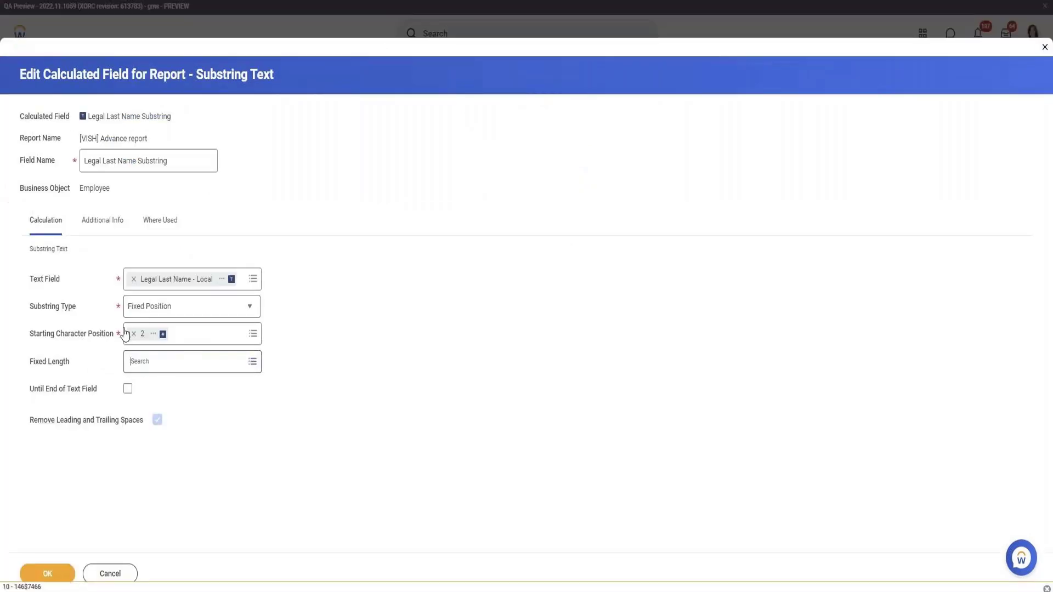
Set the text field to Legal Name - Last Name, enable Until End of Text Field, and save the calculated field.
left_click(134, 278)
left_click(155, 279)
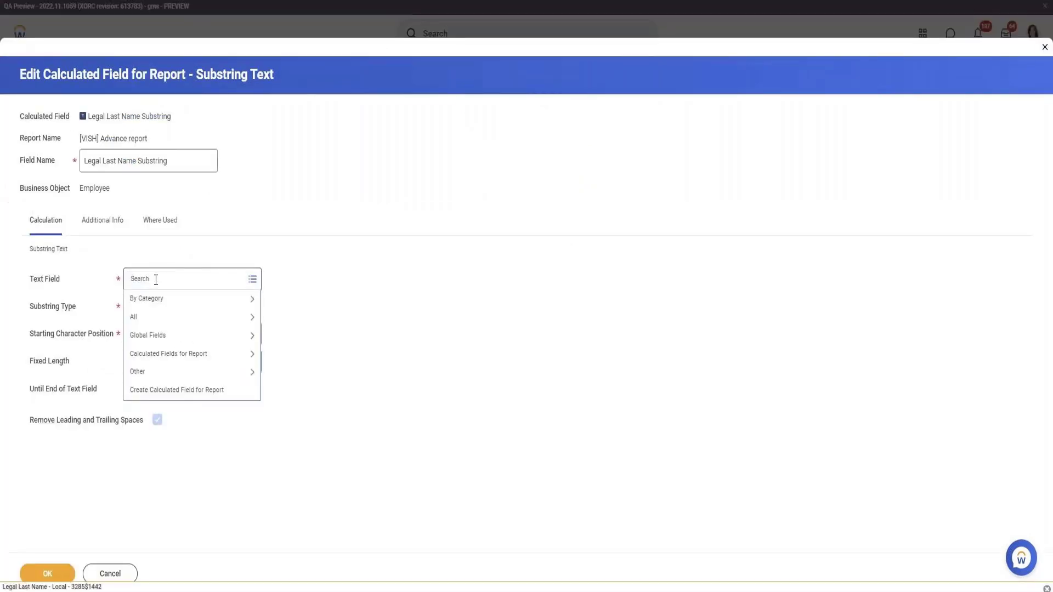
type("Legal Last Name")
key("Return")
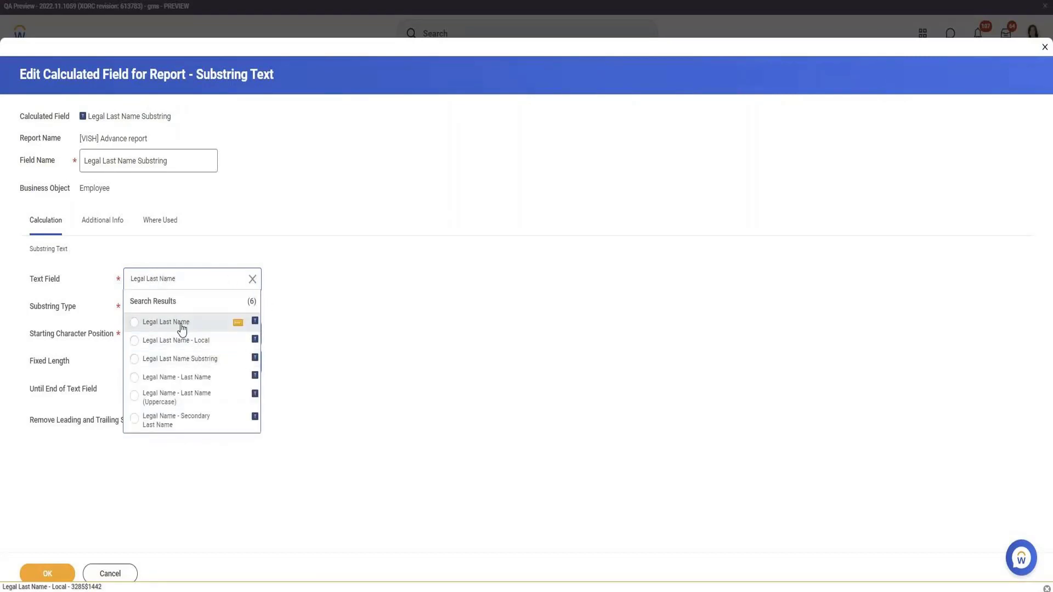
left_click(181, 380)
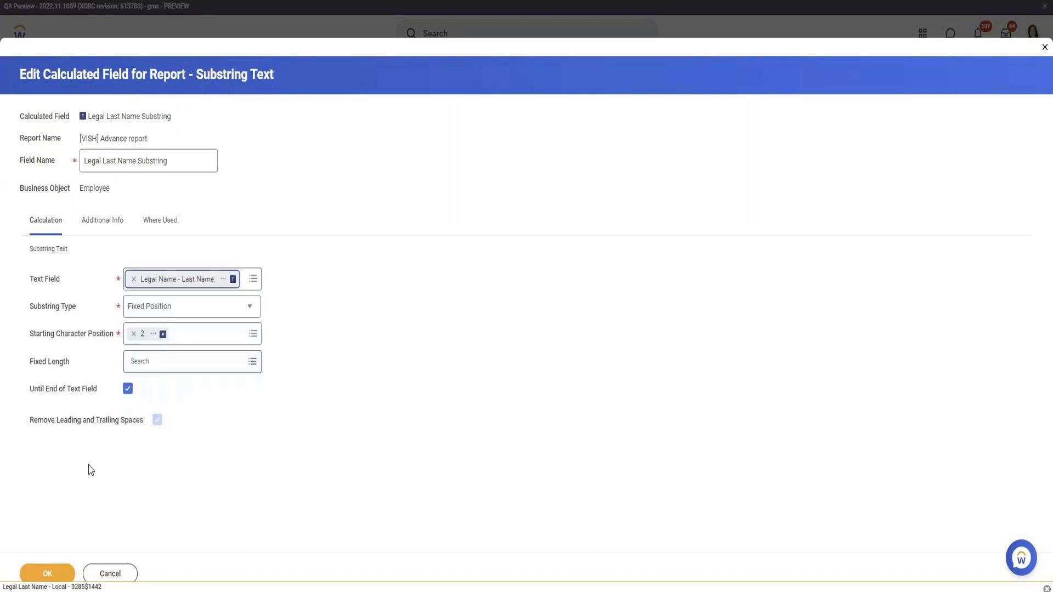
left_click(58, 577)
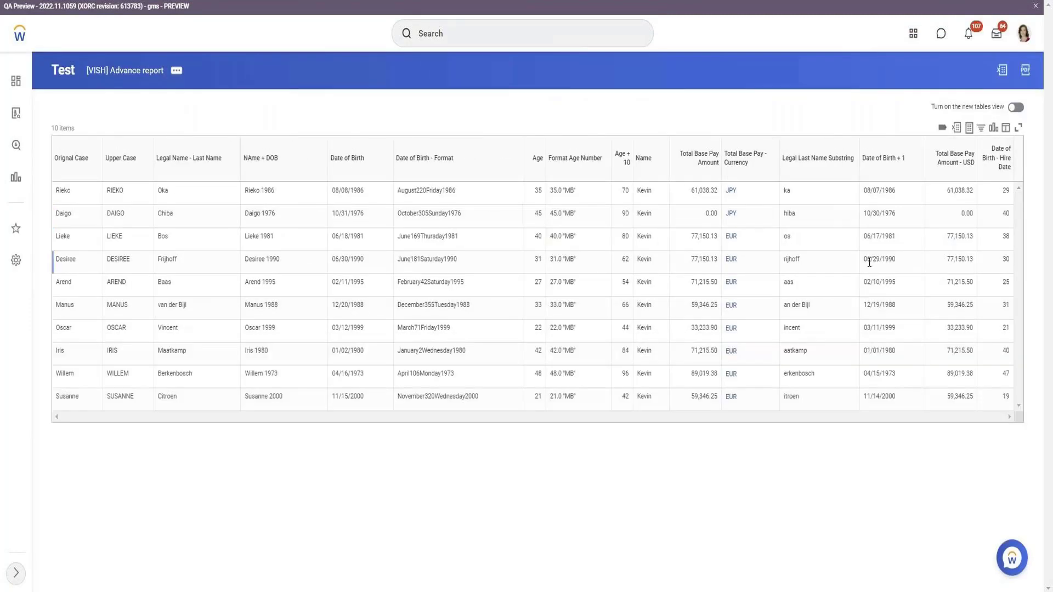
Copy the second employee's name from the test results, search for it, and open that worker's profile.
double_click(789, 213)
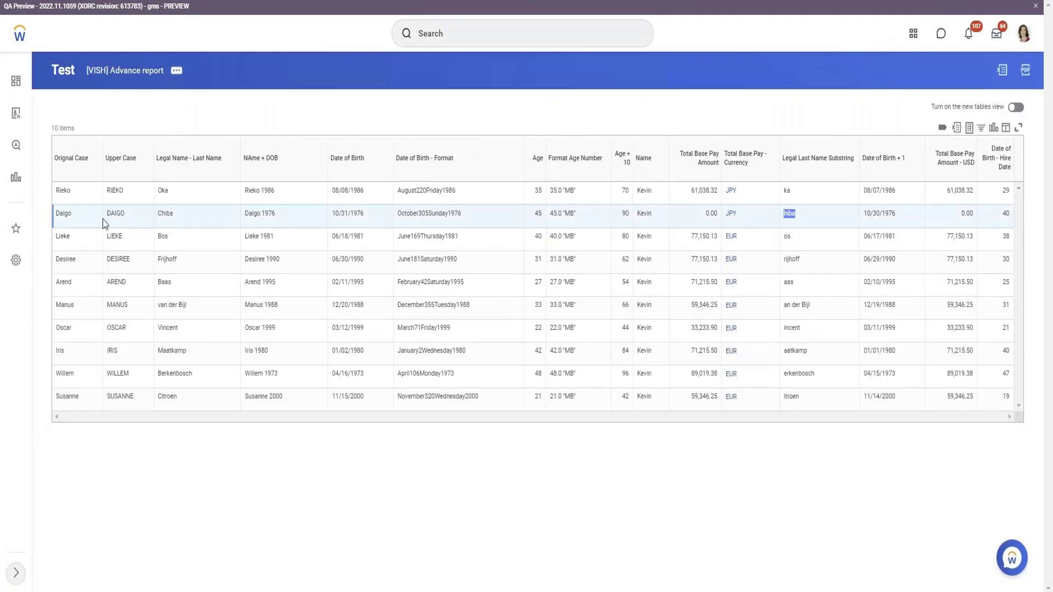
left_click_drag(105, 214, 180, 217)
key("ctrl+c")
left_click(274, 1)
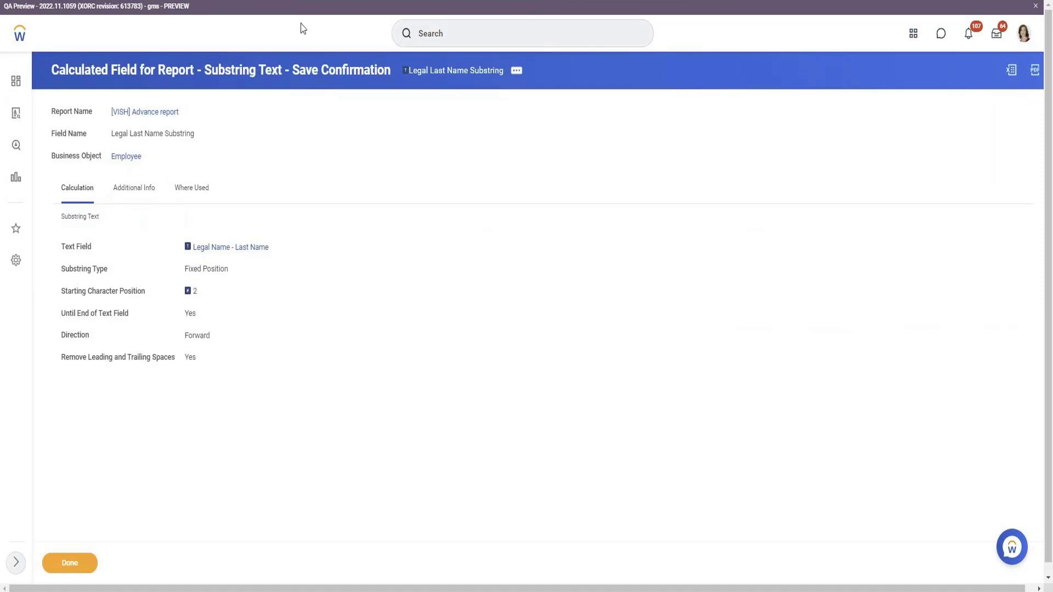
left_click(447, 23)
key("ctrl+v")
key("Return")
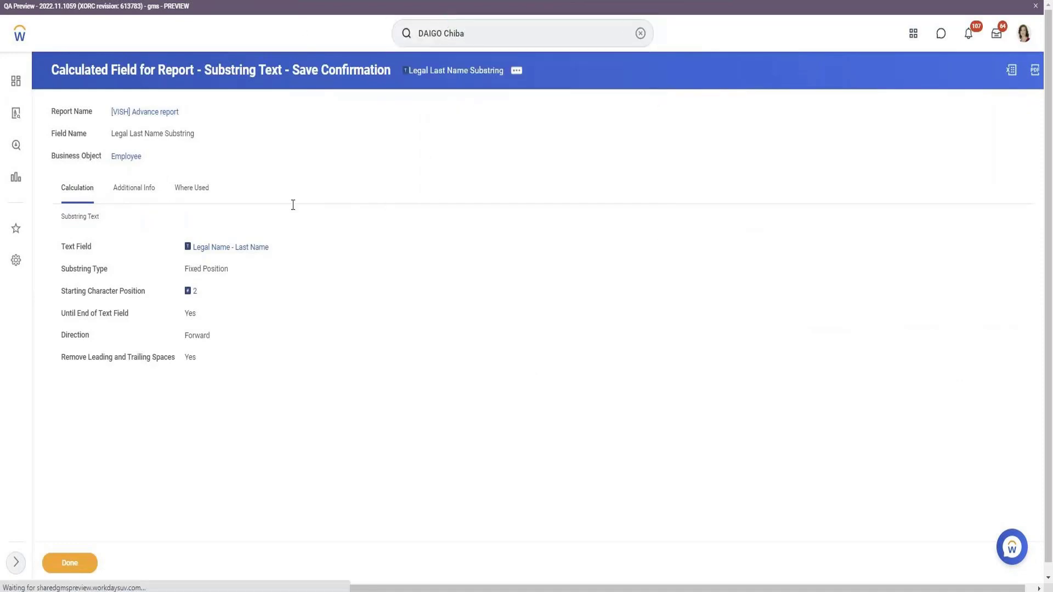
left_click(209, 150)
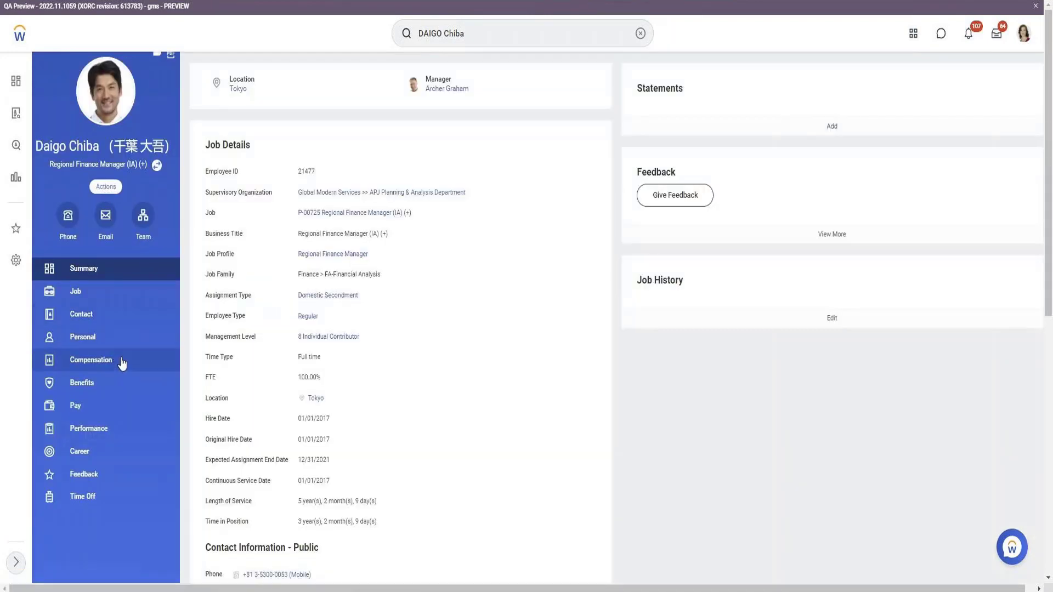
Open Maintain Names from the worker's personal data actions and examine the legal name entry, including its local-script version.
scroll(122, 364, "down", 2)
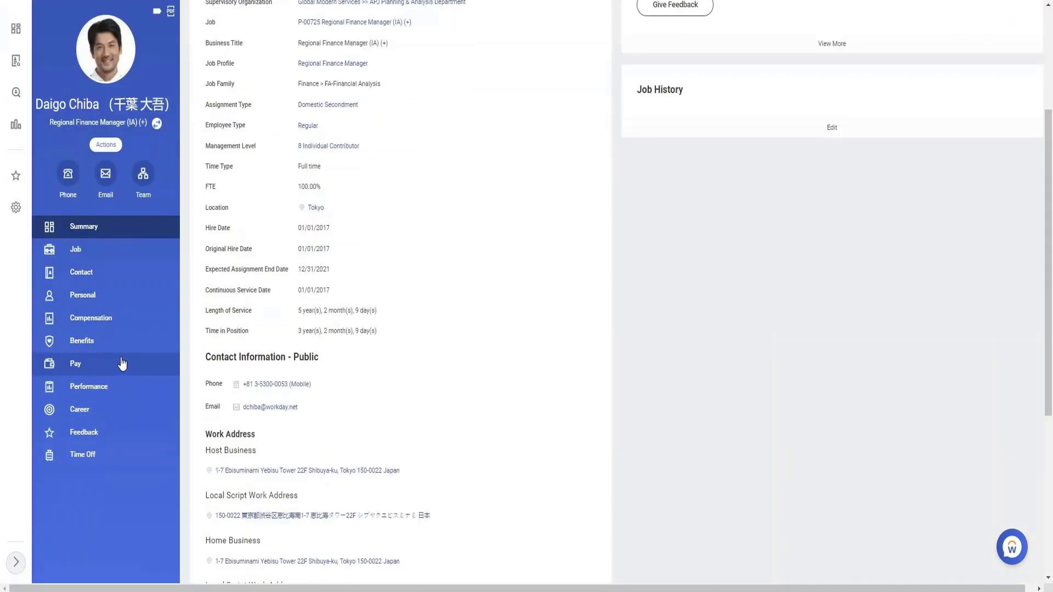
scroll(125, 371, "up", 2)
left_click(106, 186)
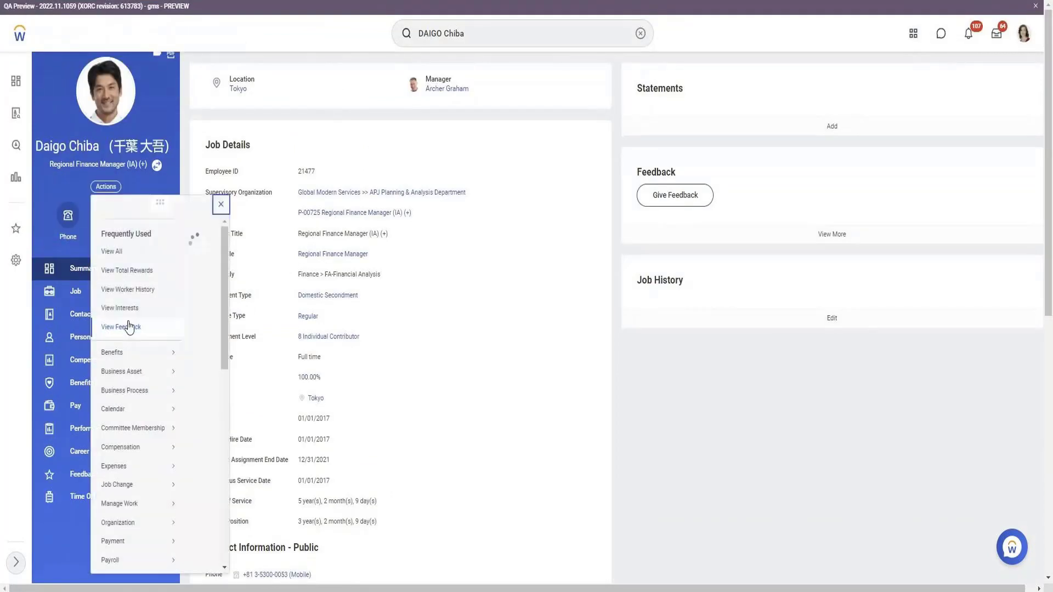
scroll(132, 351, "down", 5)
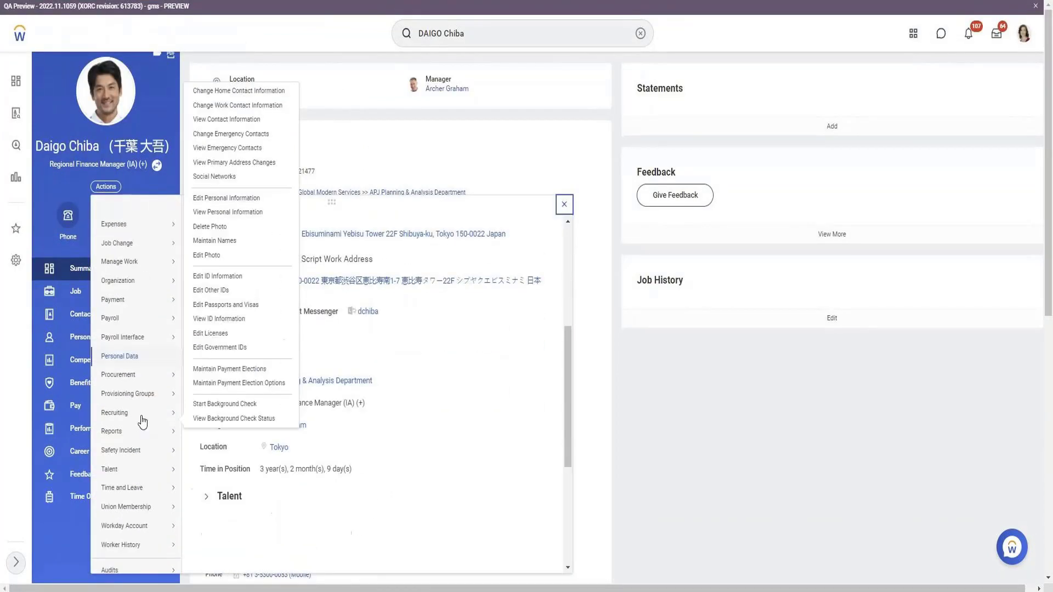
scroll(143, 422, "down", 2)
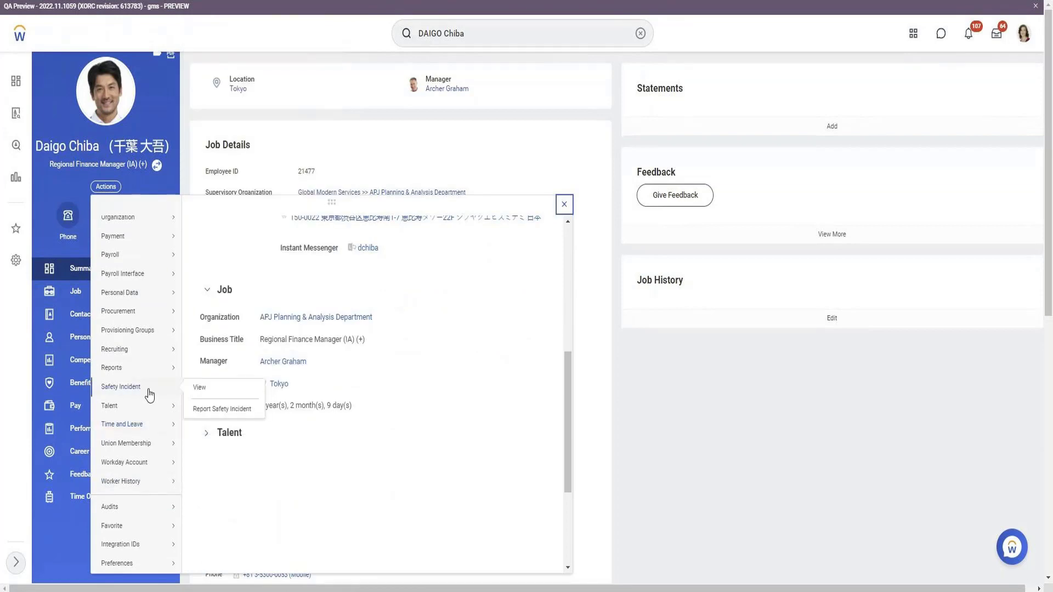
mouse_move(139, 329)
mouse_move(135, 301)
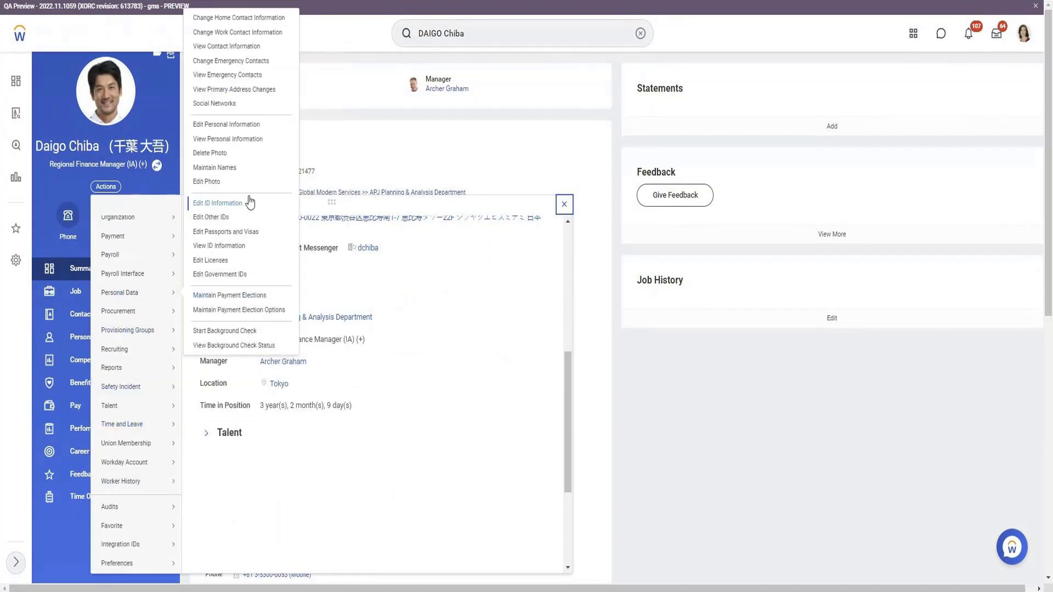
left_click(227, 170)
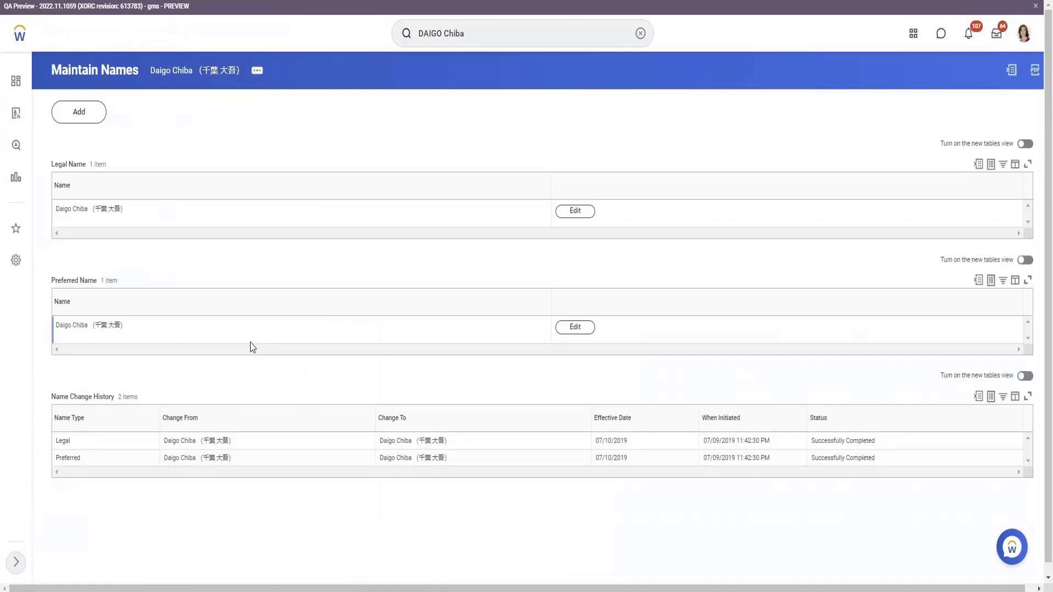
scroll(253, 346, "down", 1)
left_click(575, 201)
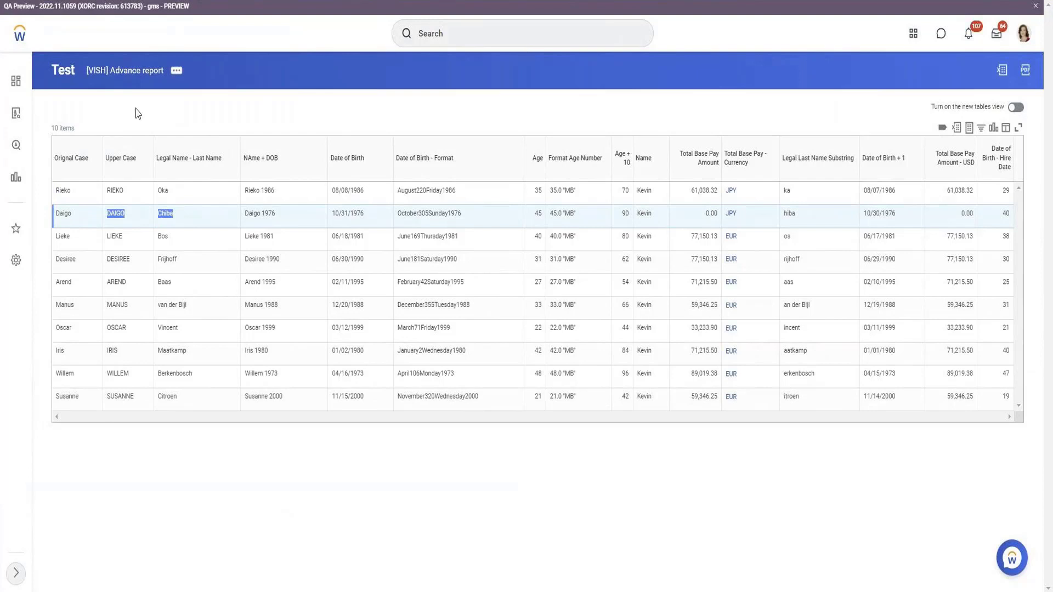
Reopen the [VISH] Advance report for editing, add an Employee column row, and start a calculated field for it.
left_click(176, 71)
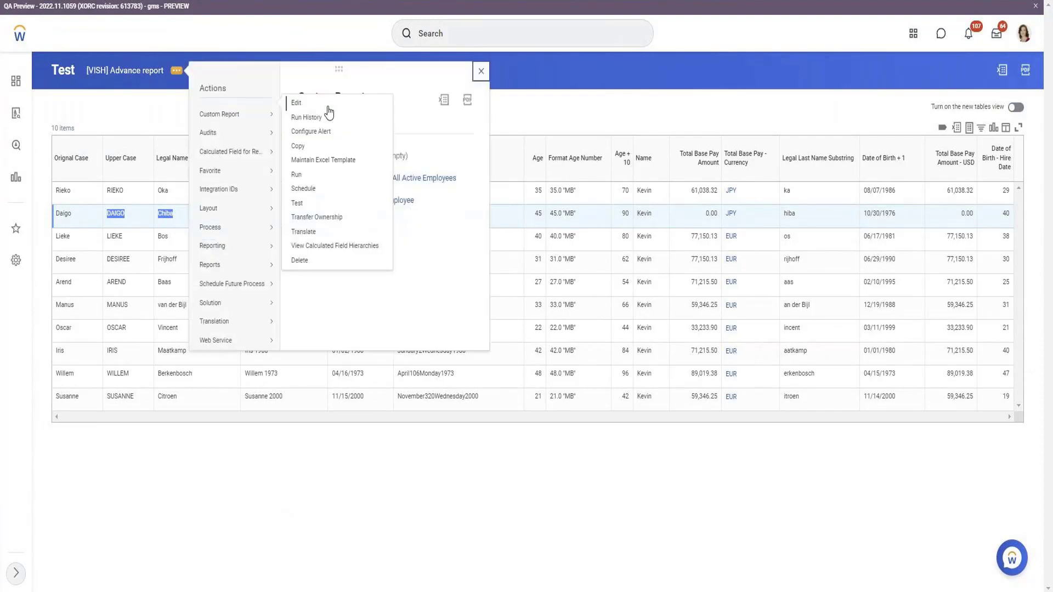
left_click(313, 105)
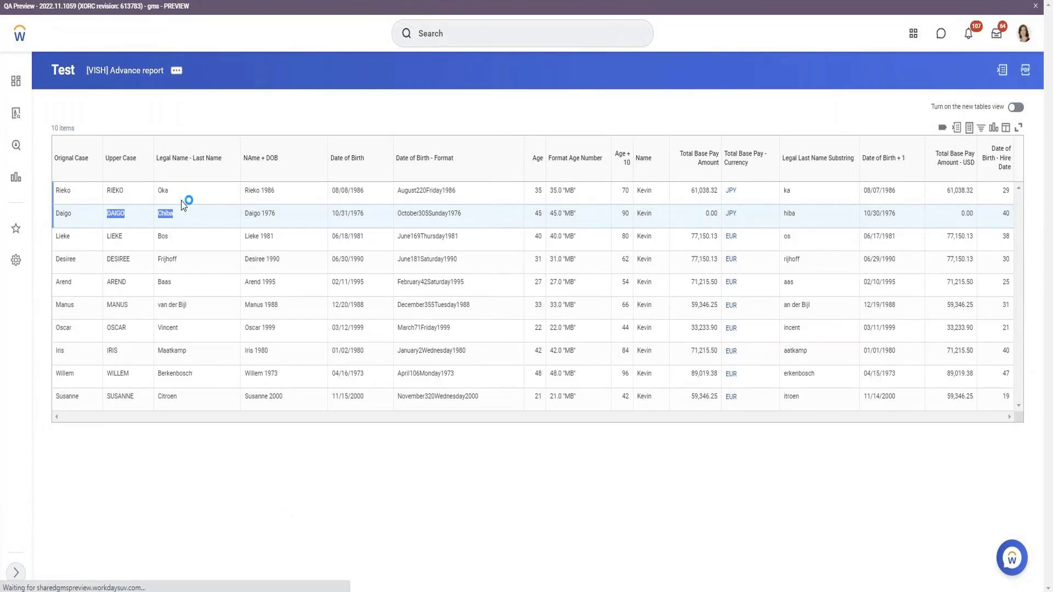
scroll(183, 207, "down", 3)
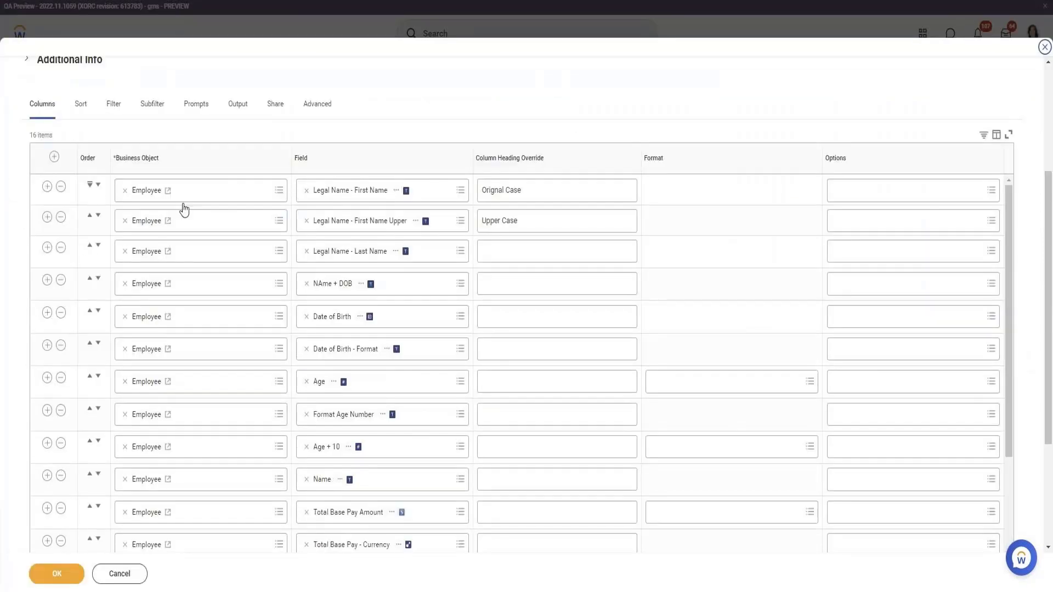
scroll(183, 207, "down", 5)
left_click(402, 371)
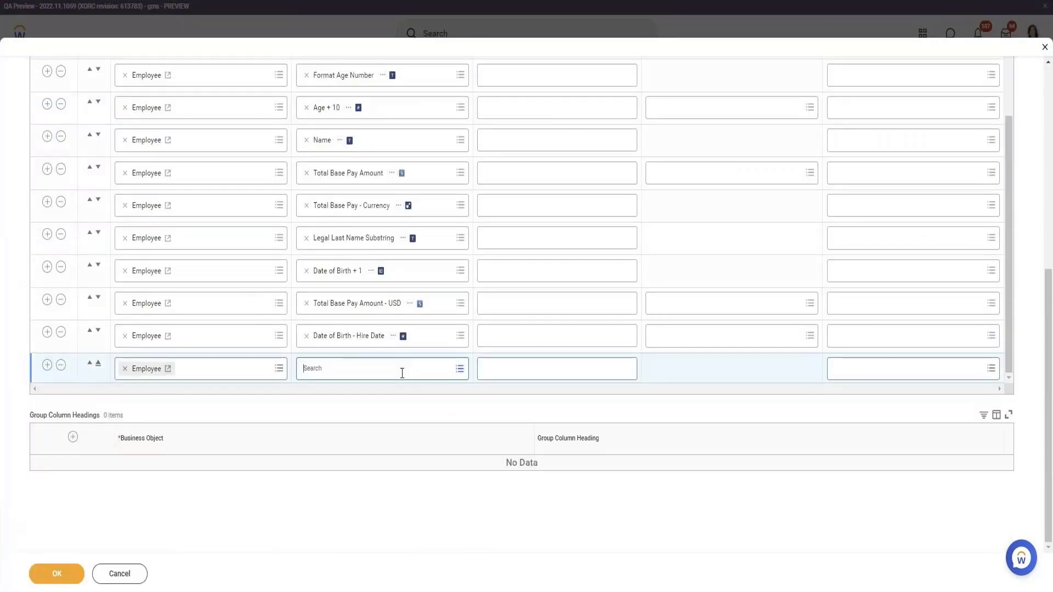
left_click(382, 347)
Define the new calculated field with the Text Length function and the name Legal Last Name Count.
left_click(181, 203)
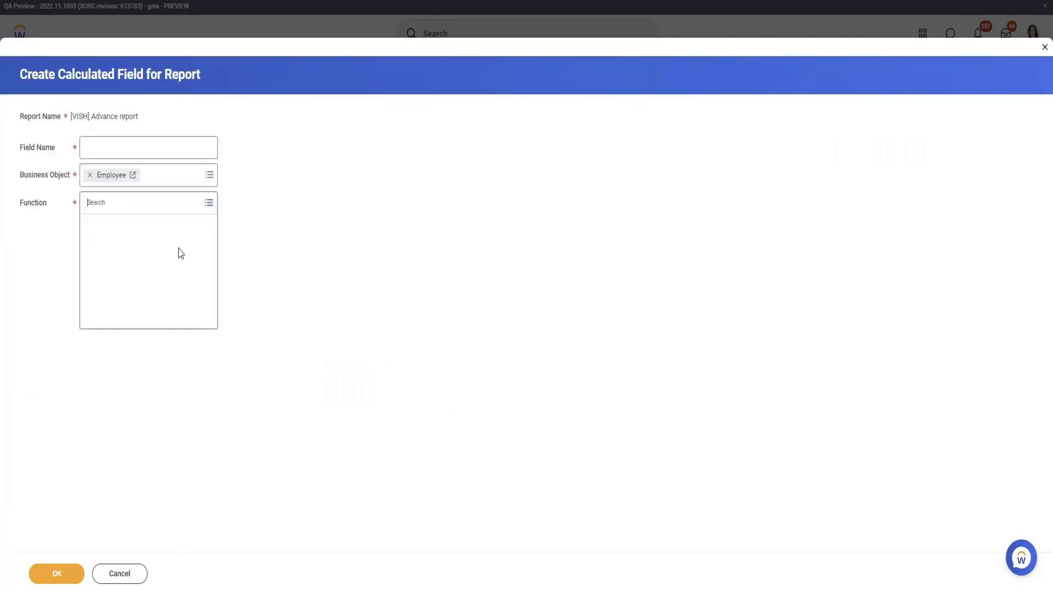
scroll(178, 301, "down", 10)
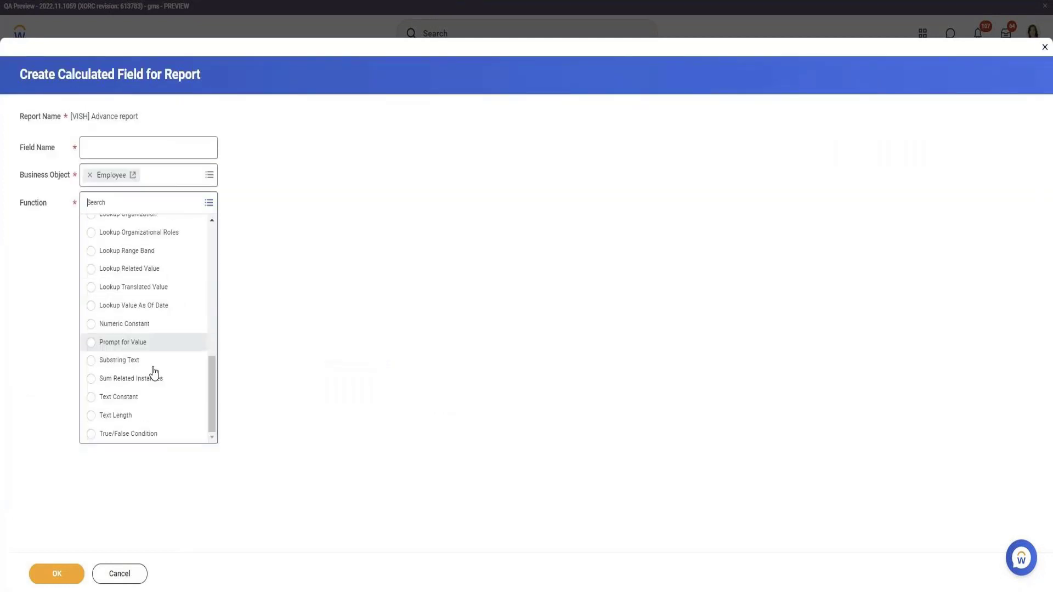
left_click(157, 421)
left_click(175, 144)
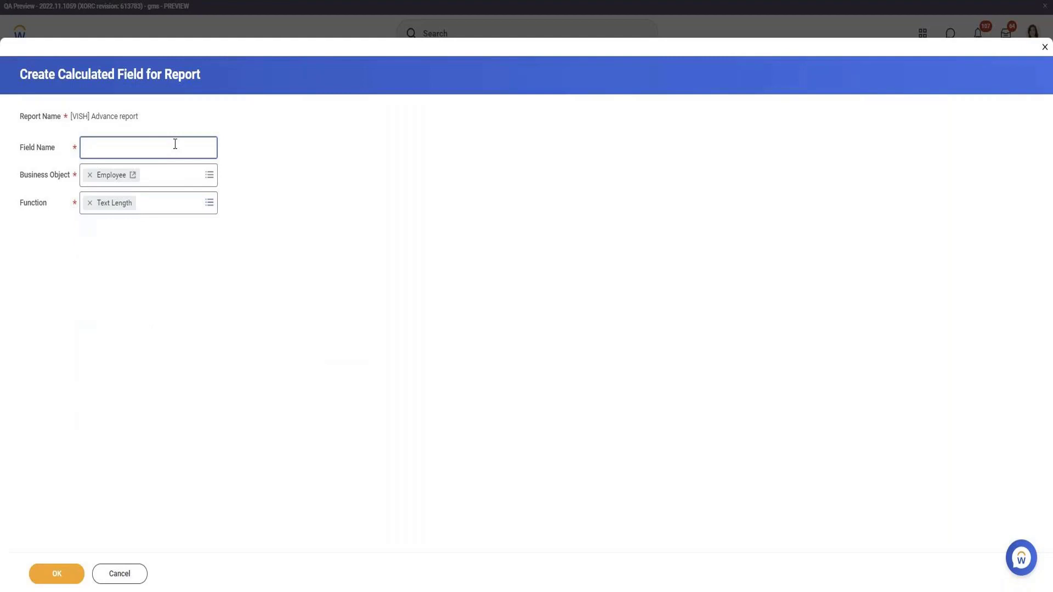
type("Legal Last Name Count")
left_click(57, 573)
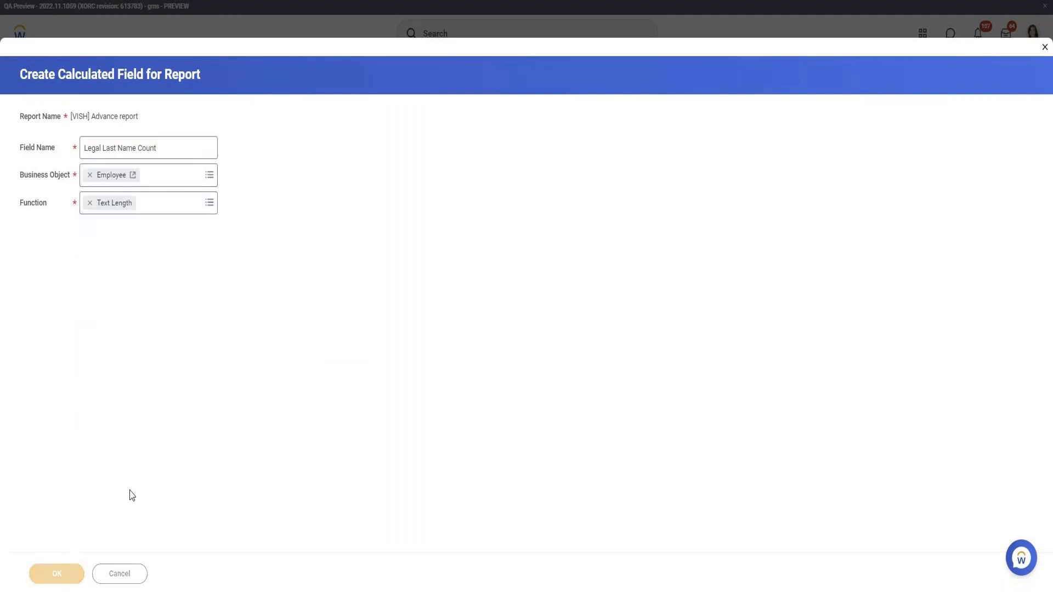
Use Legal Name - Last Name as the text field, then save the calculated field and the report.
left_click(128, 255)
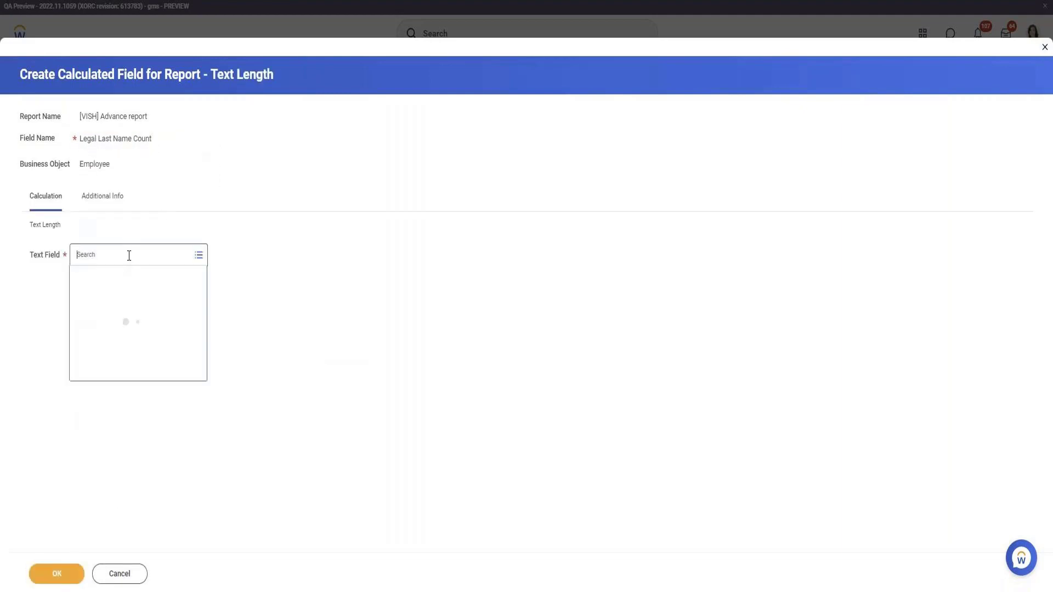
type("legal last name")
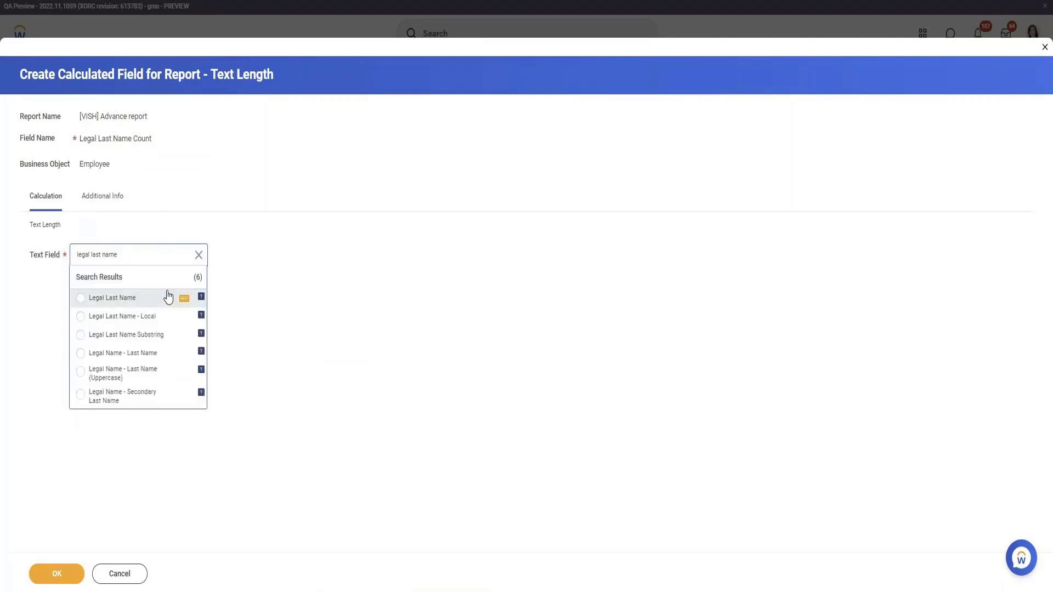
left_click(155, 353)
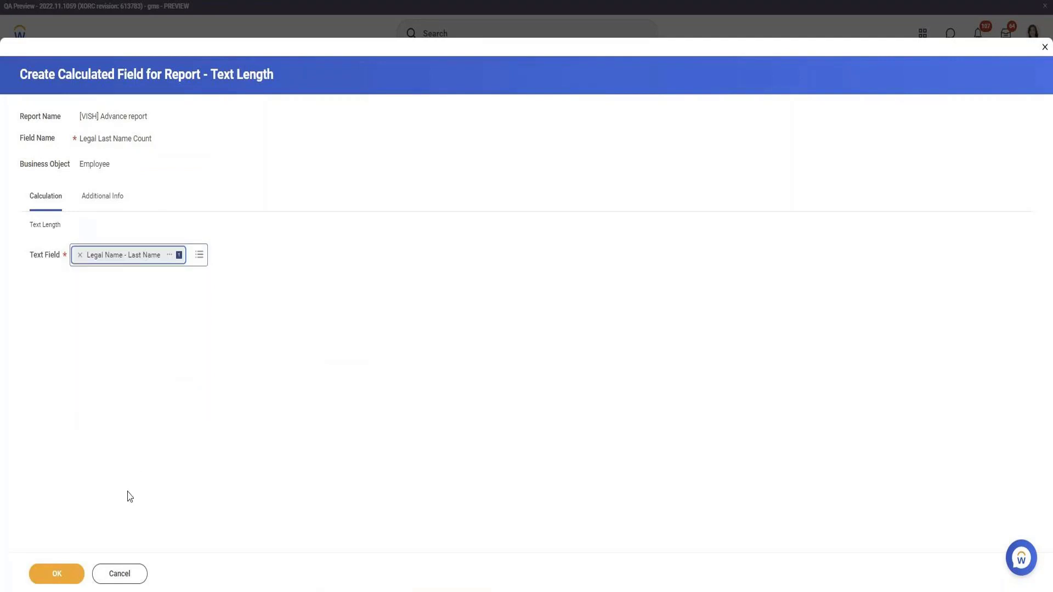
left_click(58, 575)
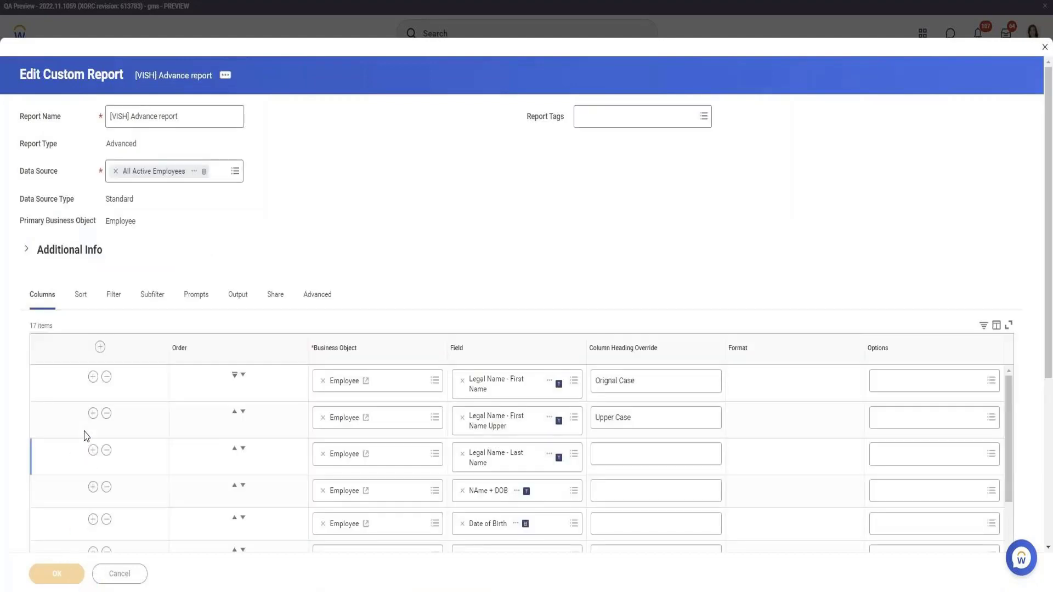
left_click(57, 574)
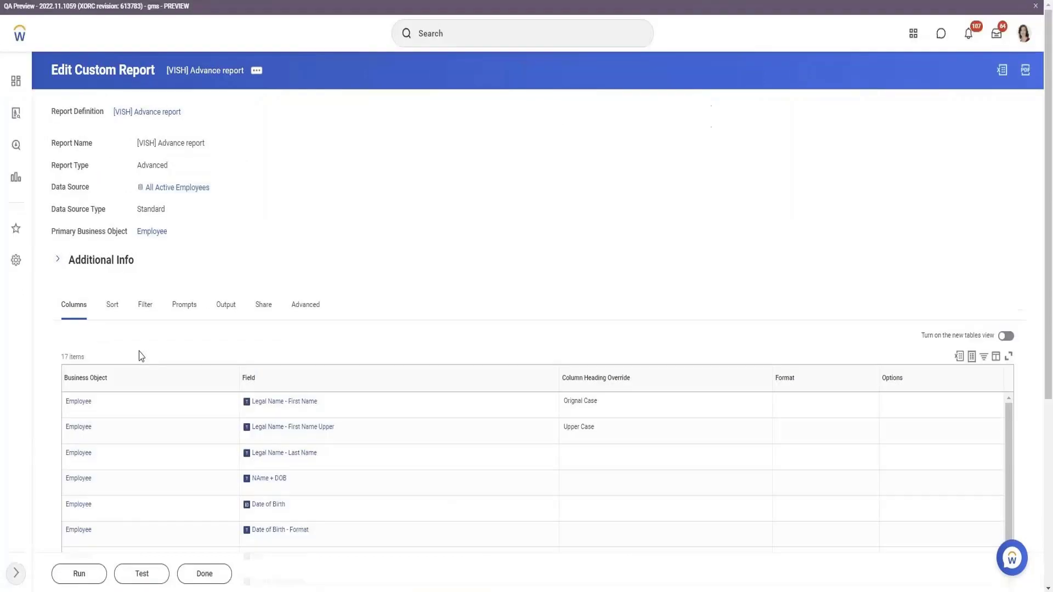
Test the report and compare the first employees' legal last names with their Legal Last Name Count values.
left_click(142, 574)
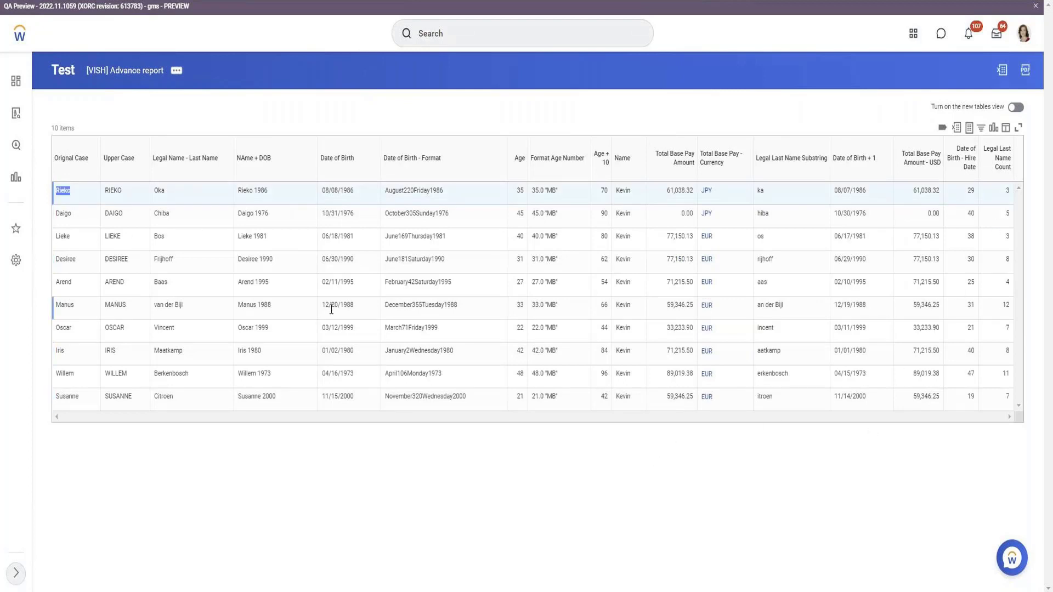
left_click(160, 191)
left_click(1010, 191)
left_click(159, 191)
left_click(1008, 214)
left_click(155, 213)
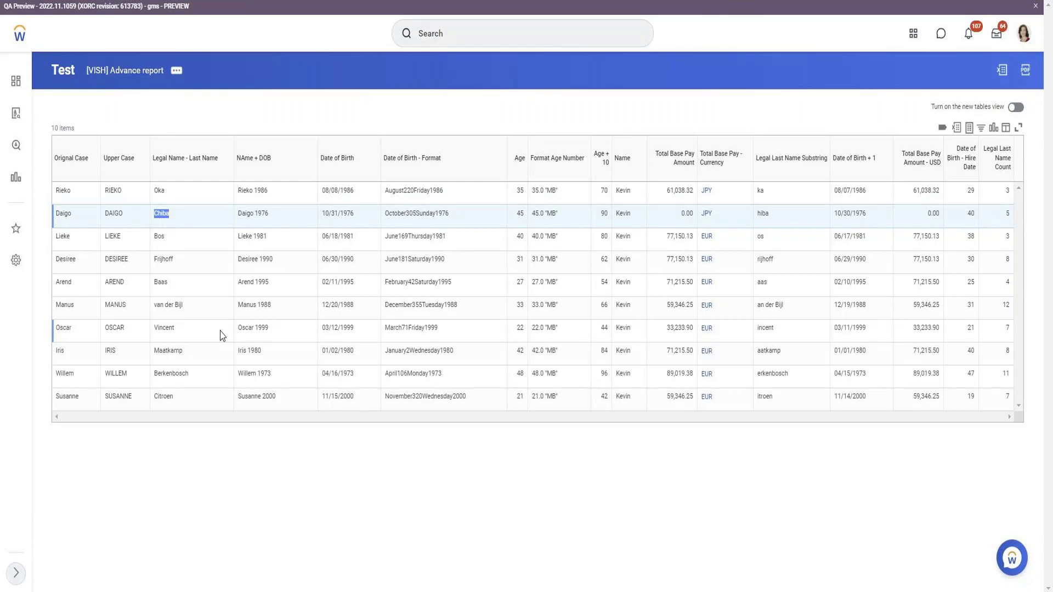
Examine the Date of Birth - Format column and its first value alongside the Date of Birth column.
left_click_drag(442, 133, 369, 170)
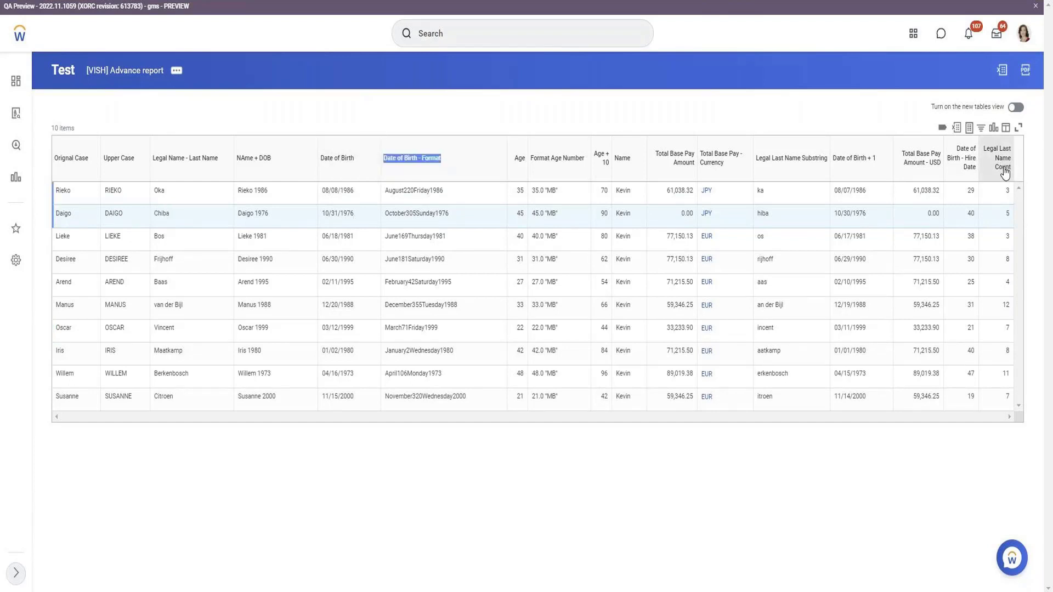
double_click(400, 200)
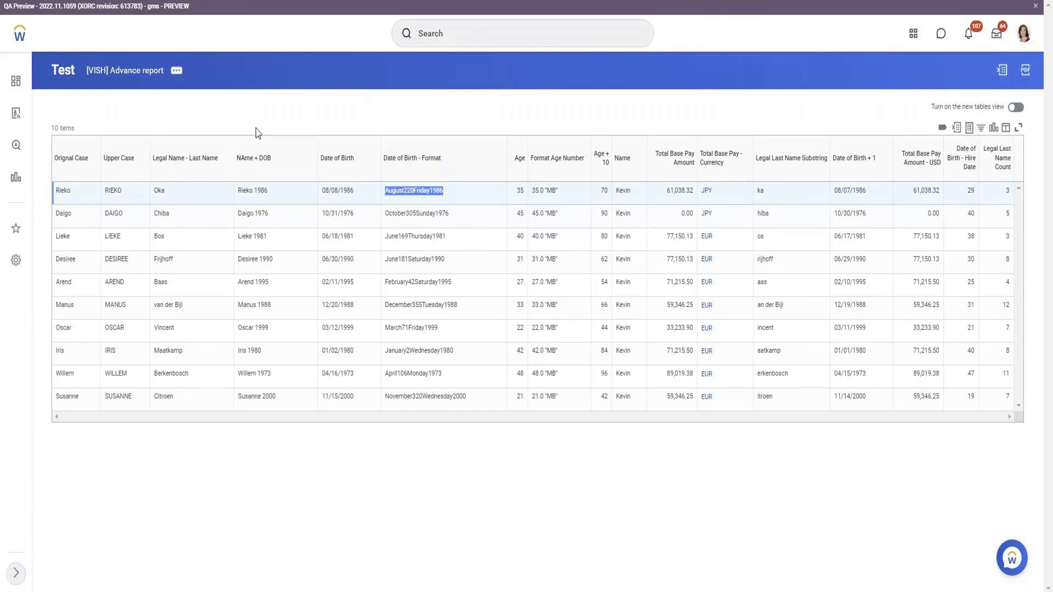
left_click_drag(369, 165, 306, 167)
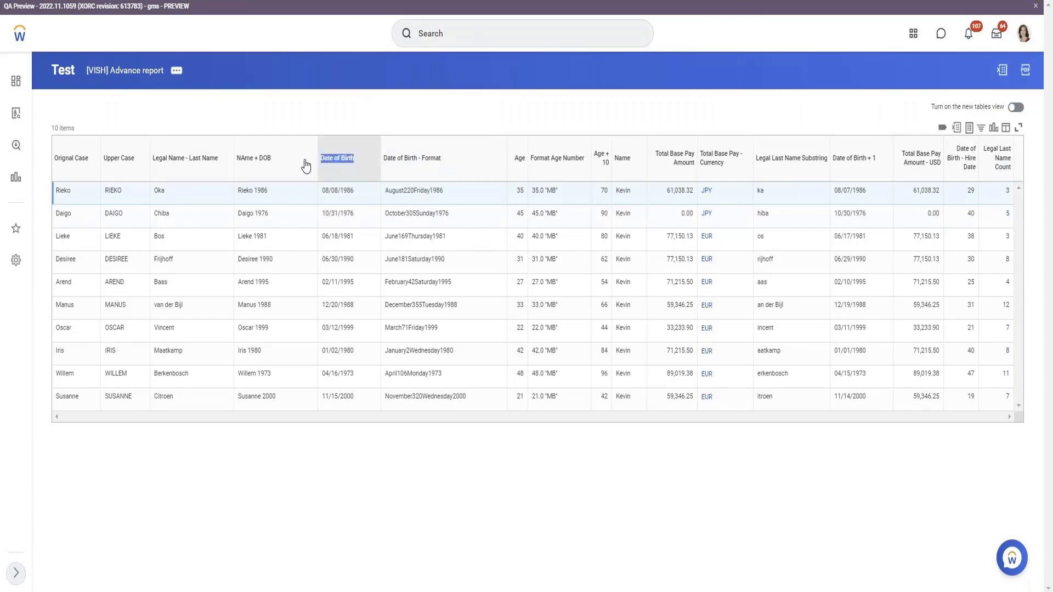
Reopen the [VISH] Advance report for editing and open its Legal Last Name Count calculated field for editing.
left_click(176, 73)
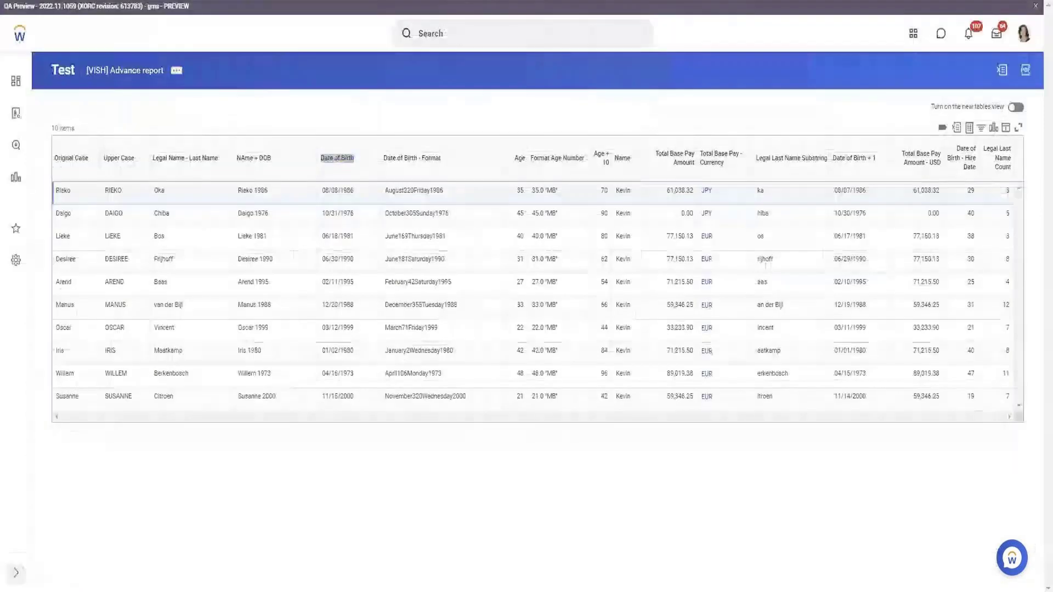
left_click(176, 71)
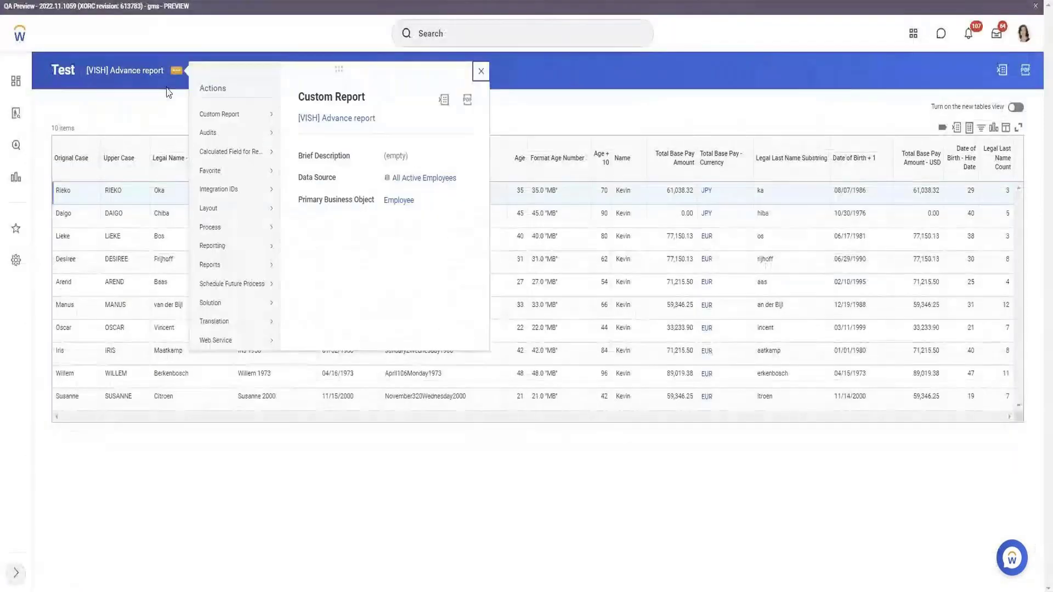
mouse_move(245, 110)
left_click(305, 126)
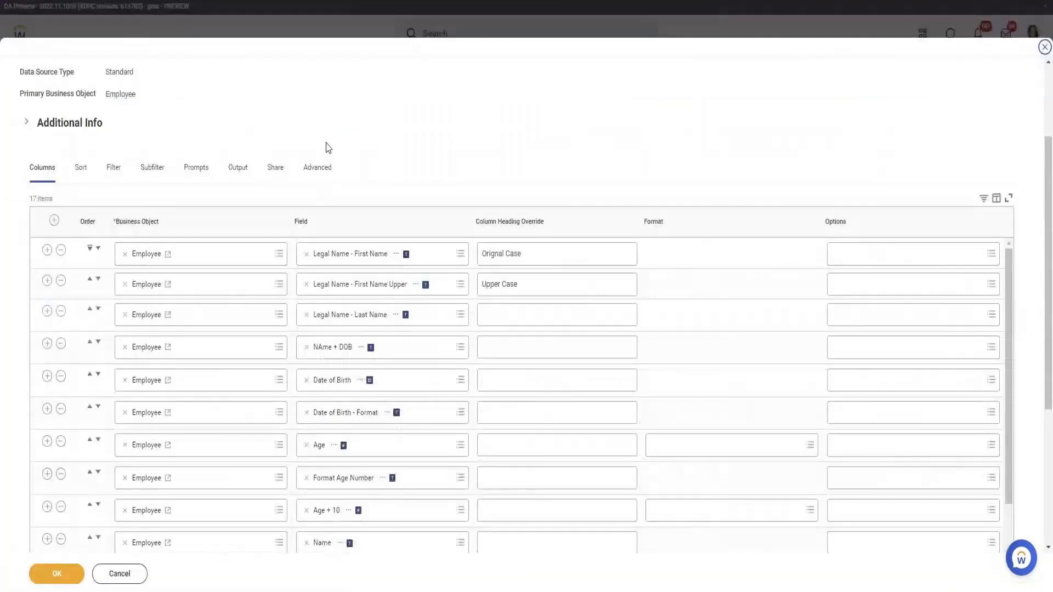
scroll(324, 145, "down", 8)
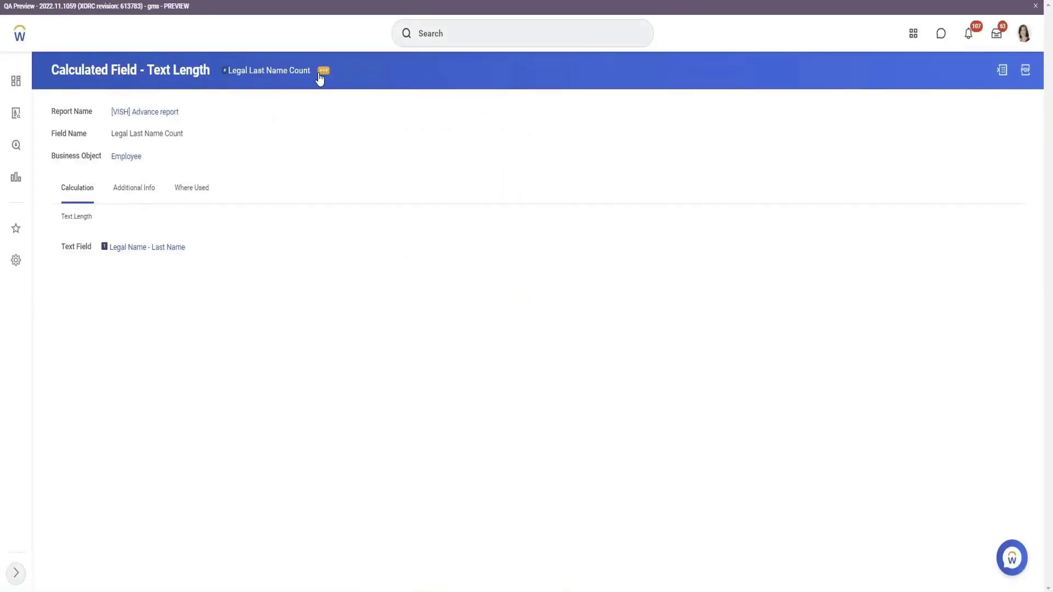
left_click(323, 70)
mouse_move(407, 140)
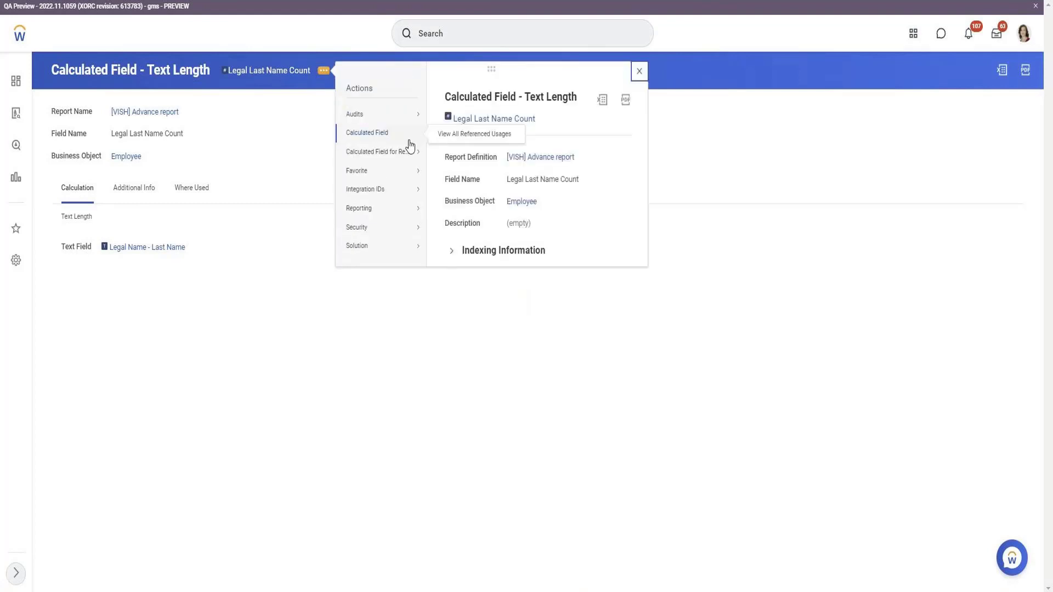
left_click(429, 159)
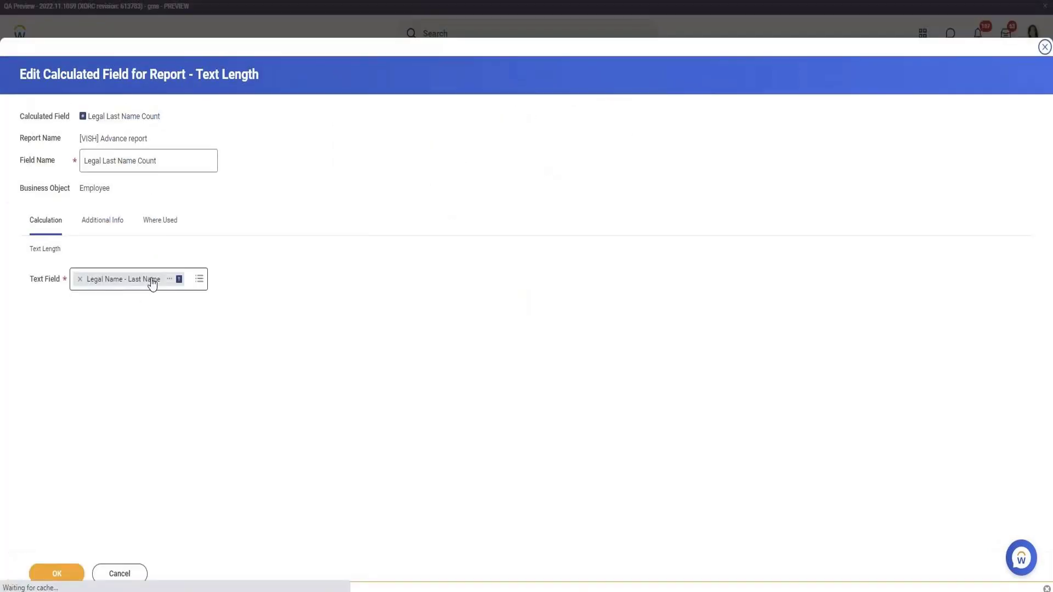
Replace the Text Length calculation's text field with Date of Birth - Format.
left_click(131, 290)
key("BackSpace")
type("Date of Birth")
key("Return")
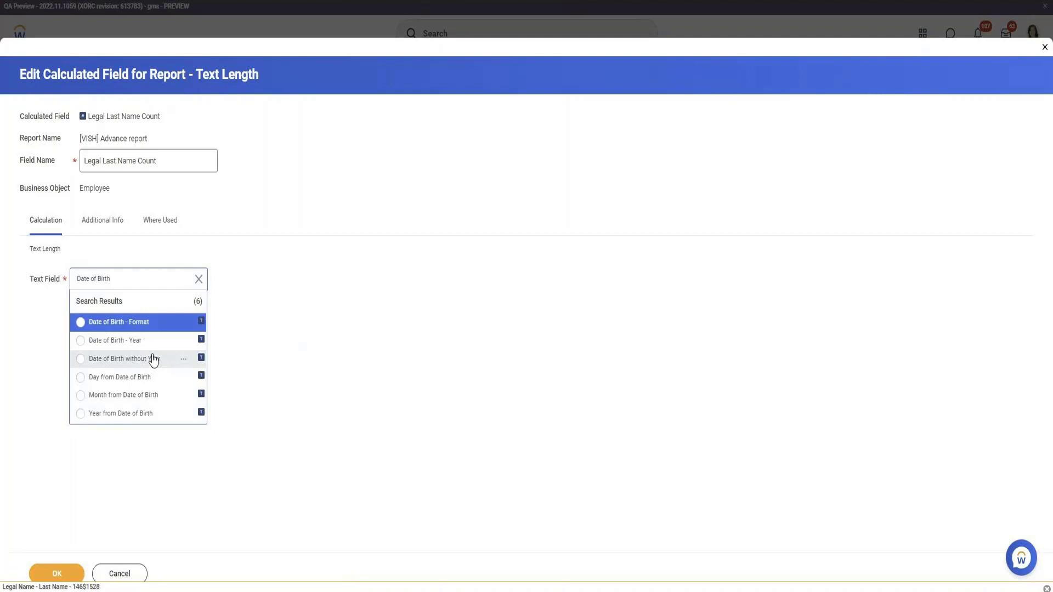
left_click(143, 324)
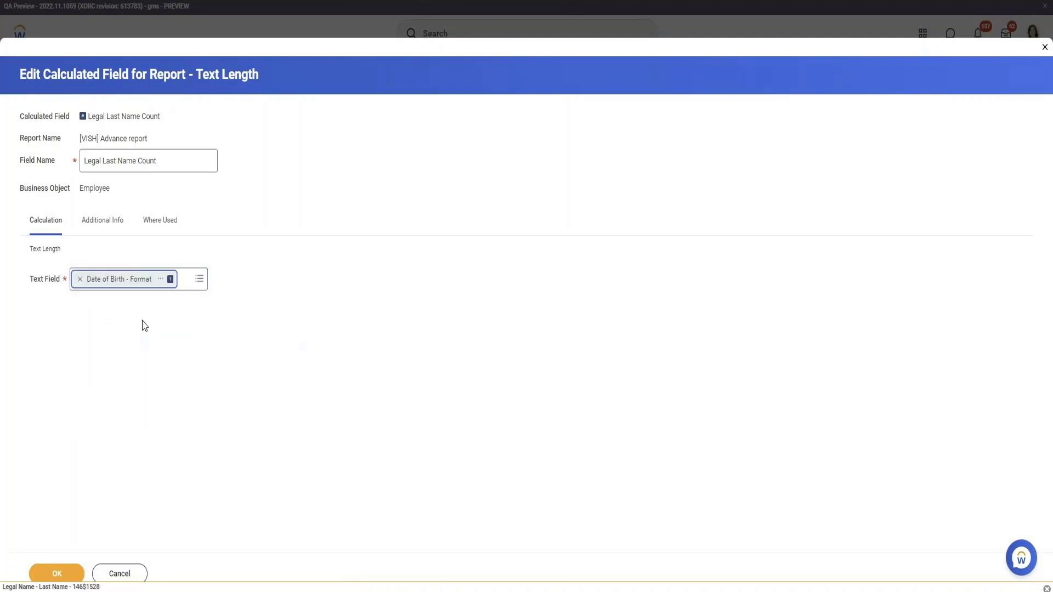
Save the edited calculated field and examine the format mask in the Date of Birth - Format definition.
left_click(162, 280)
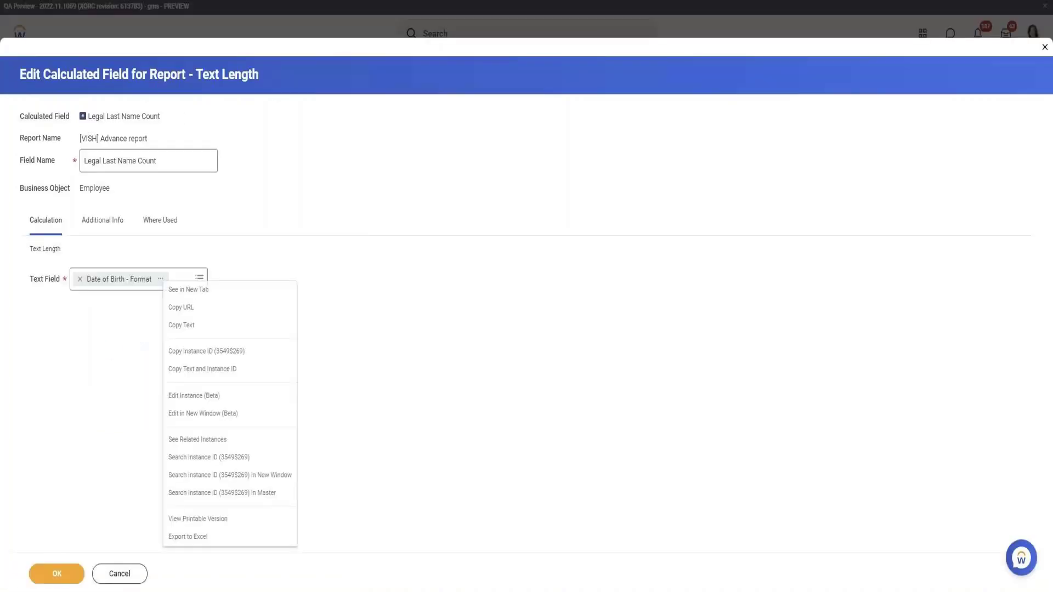
left_click(48, 575)
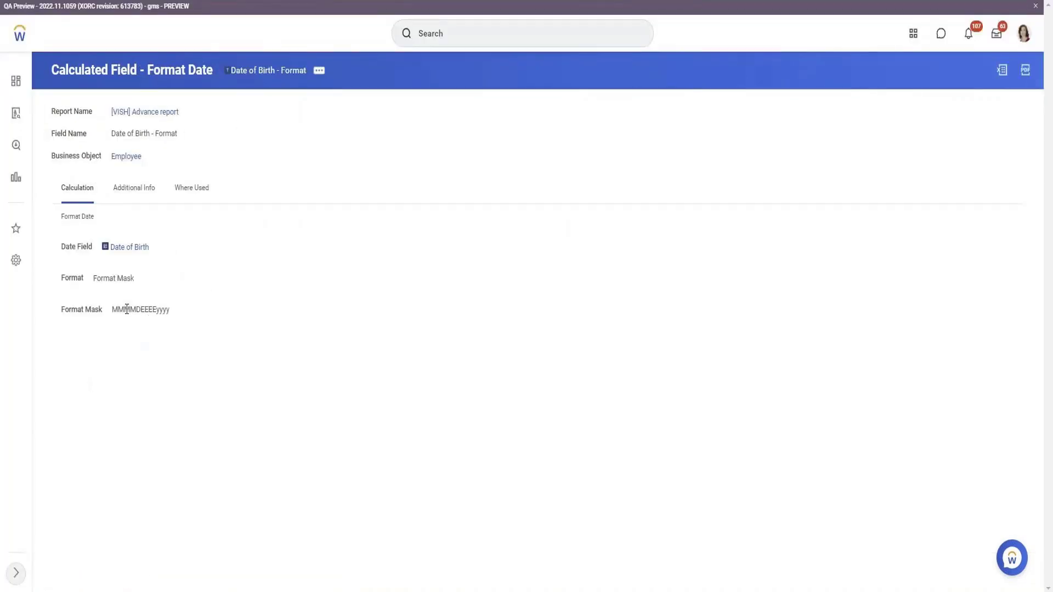
left_click_drag(112, 311, 167, 309)
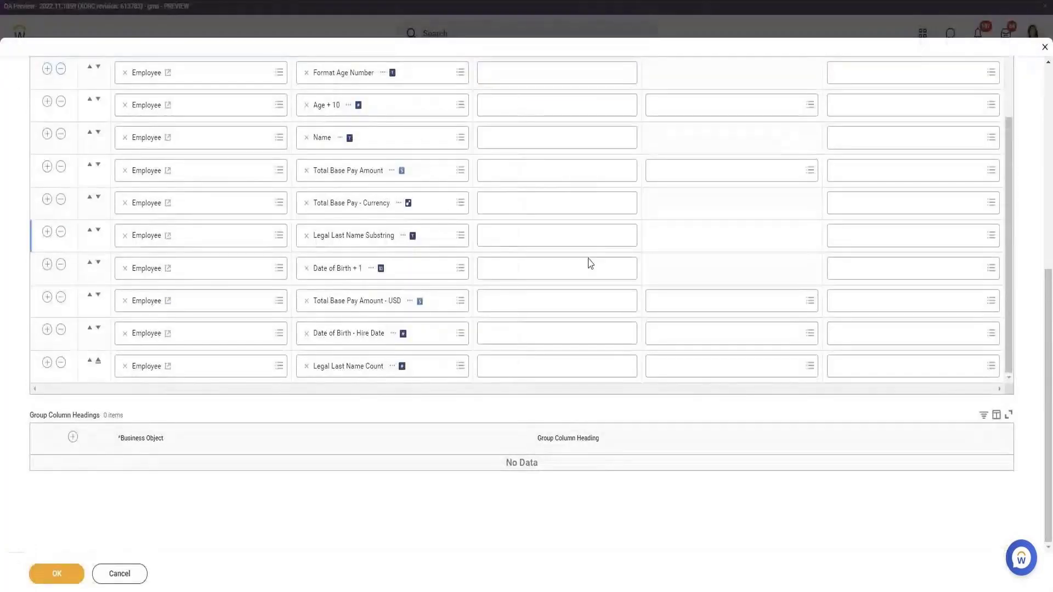
Save and test the report, comparing the first row's formatted and original dates of birth with the text length count.
left_click(68, 574)
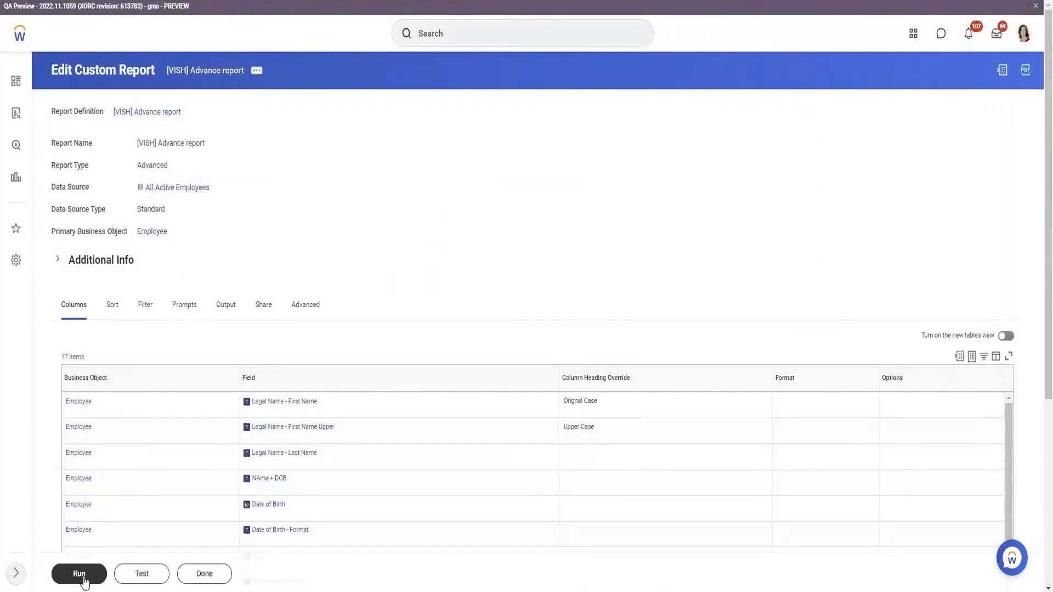
left_click(138, 574)
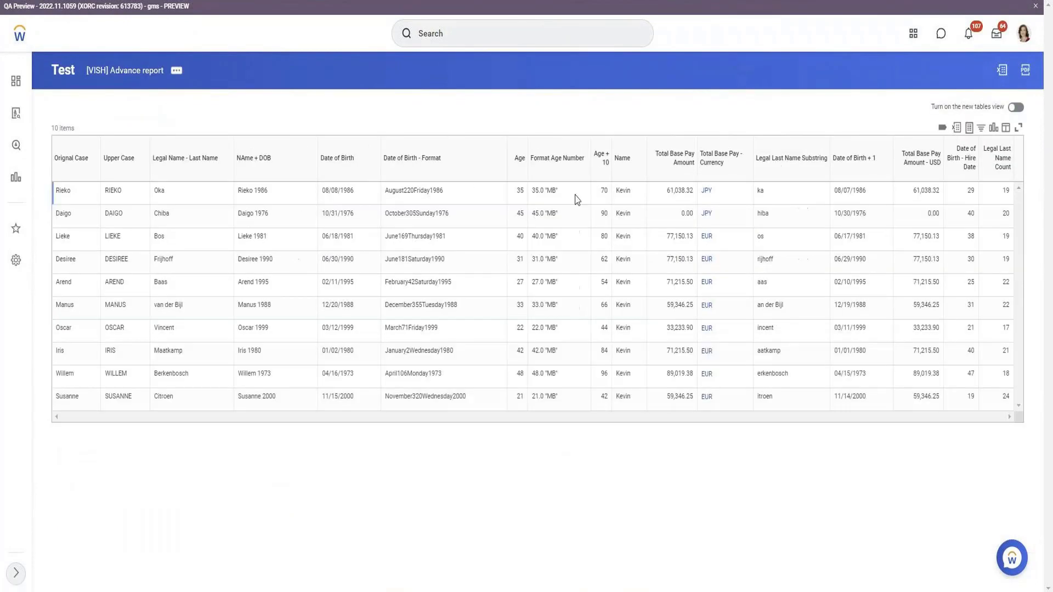
double_click(429, 190)
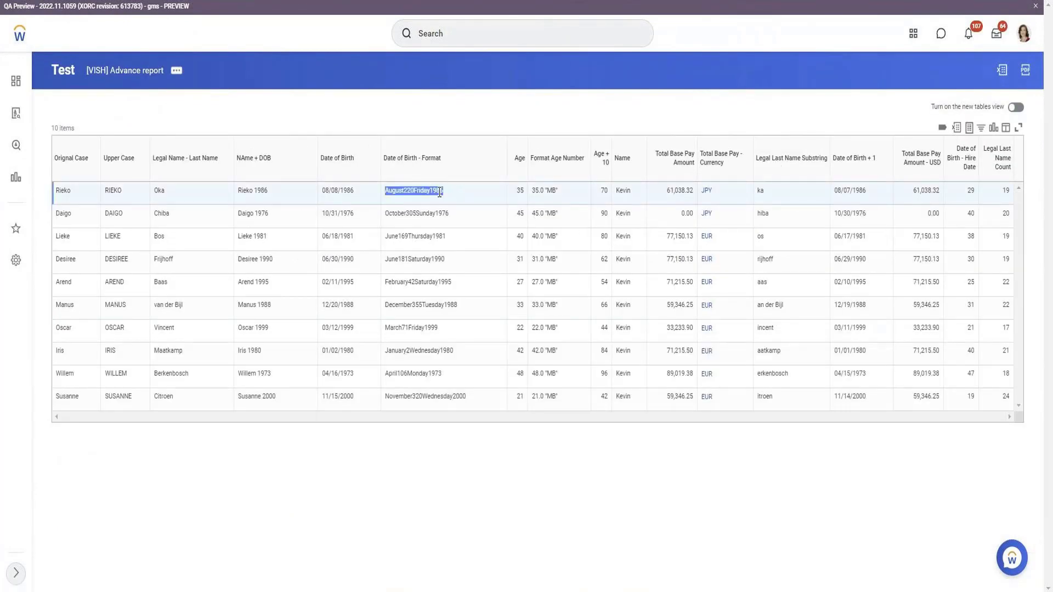
double_click(336, 189)
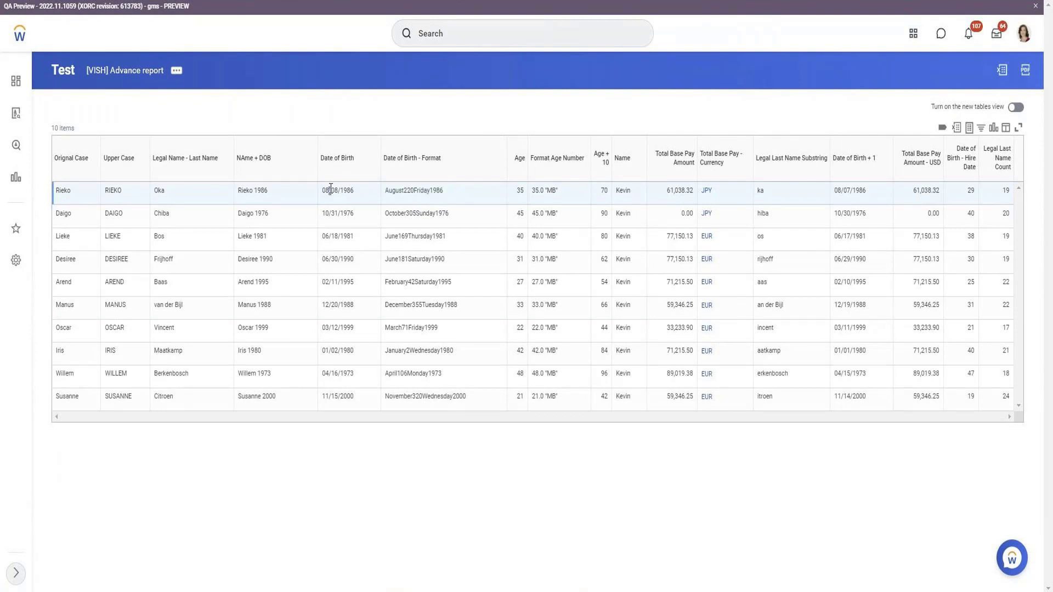